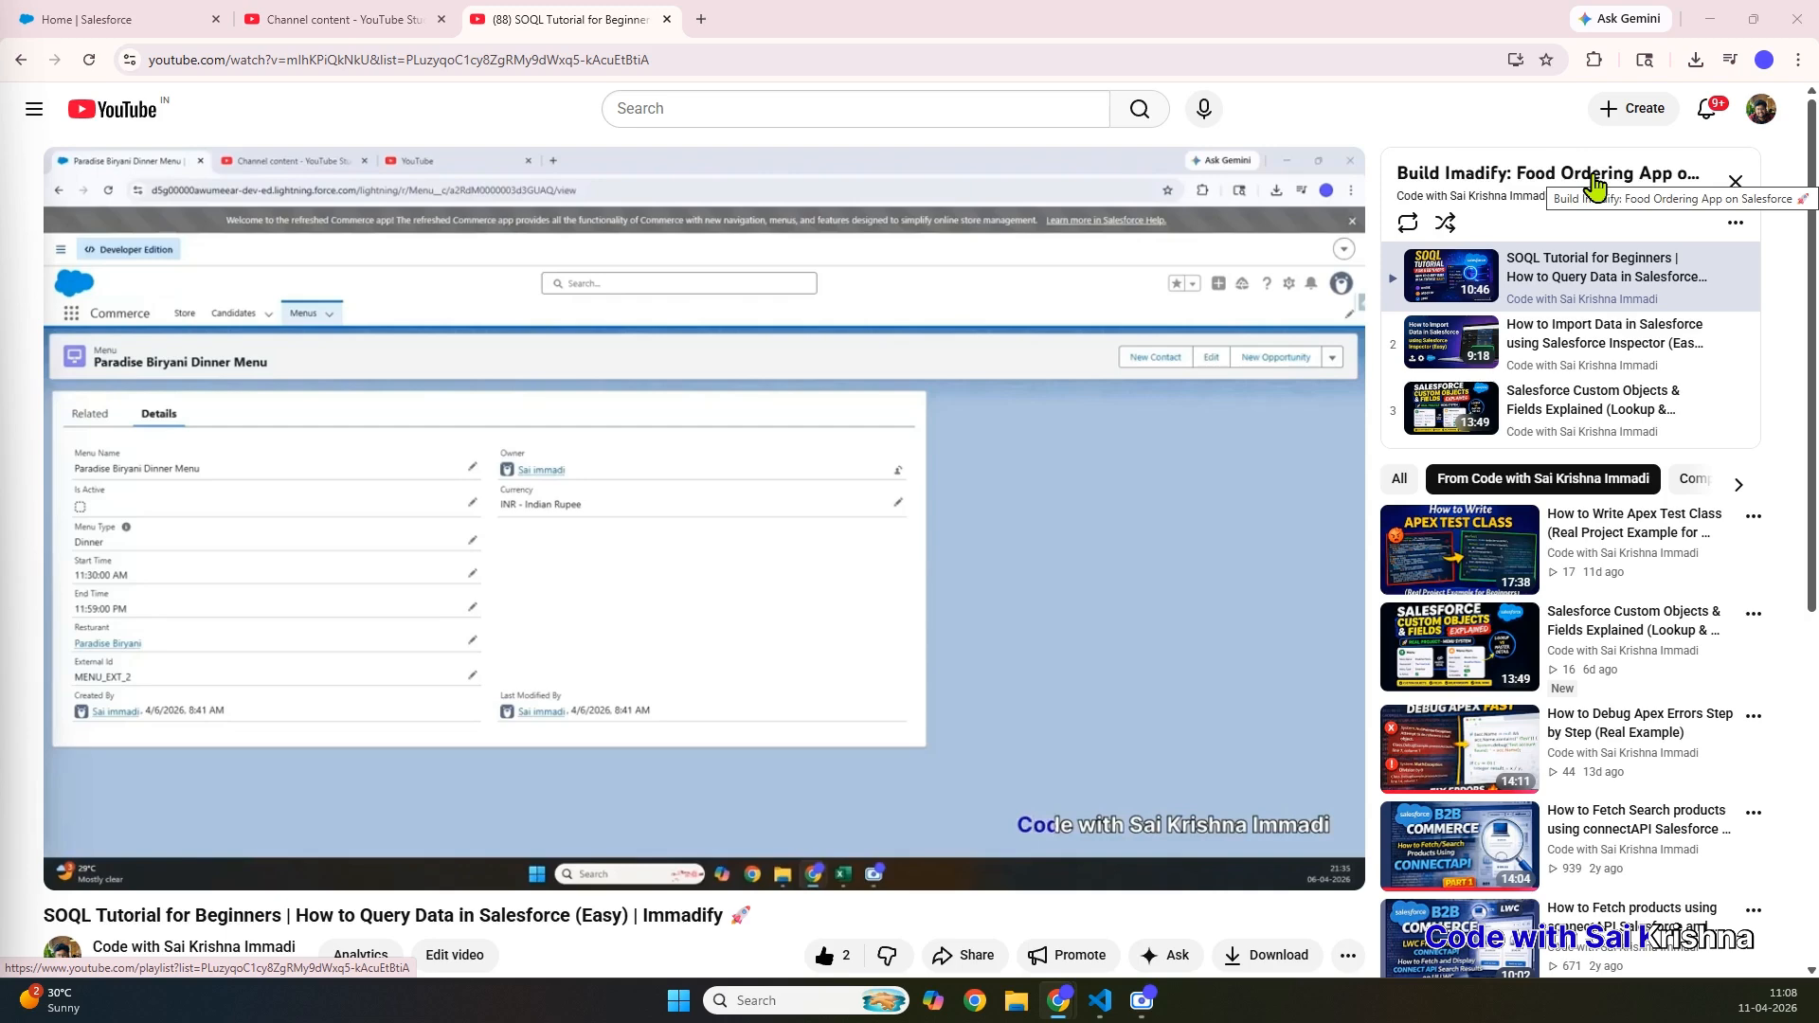
- Start a new site from All Sites under Digital Experiences in Setup and select the Build Your Own (LWR) template
click(114, 18)
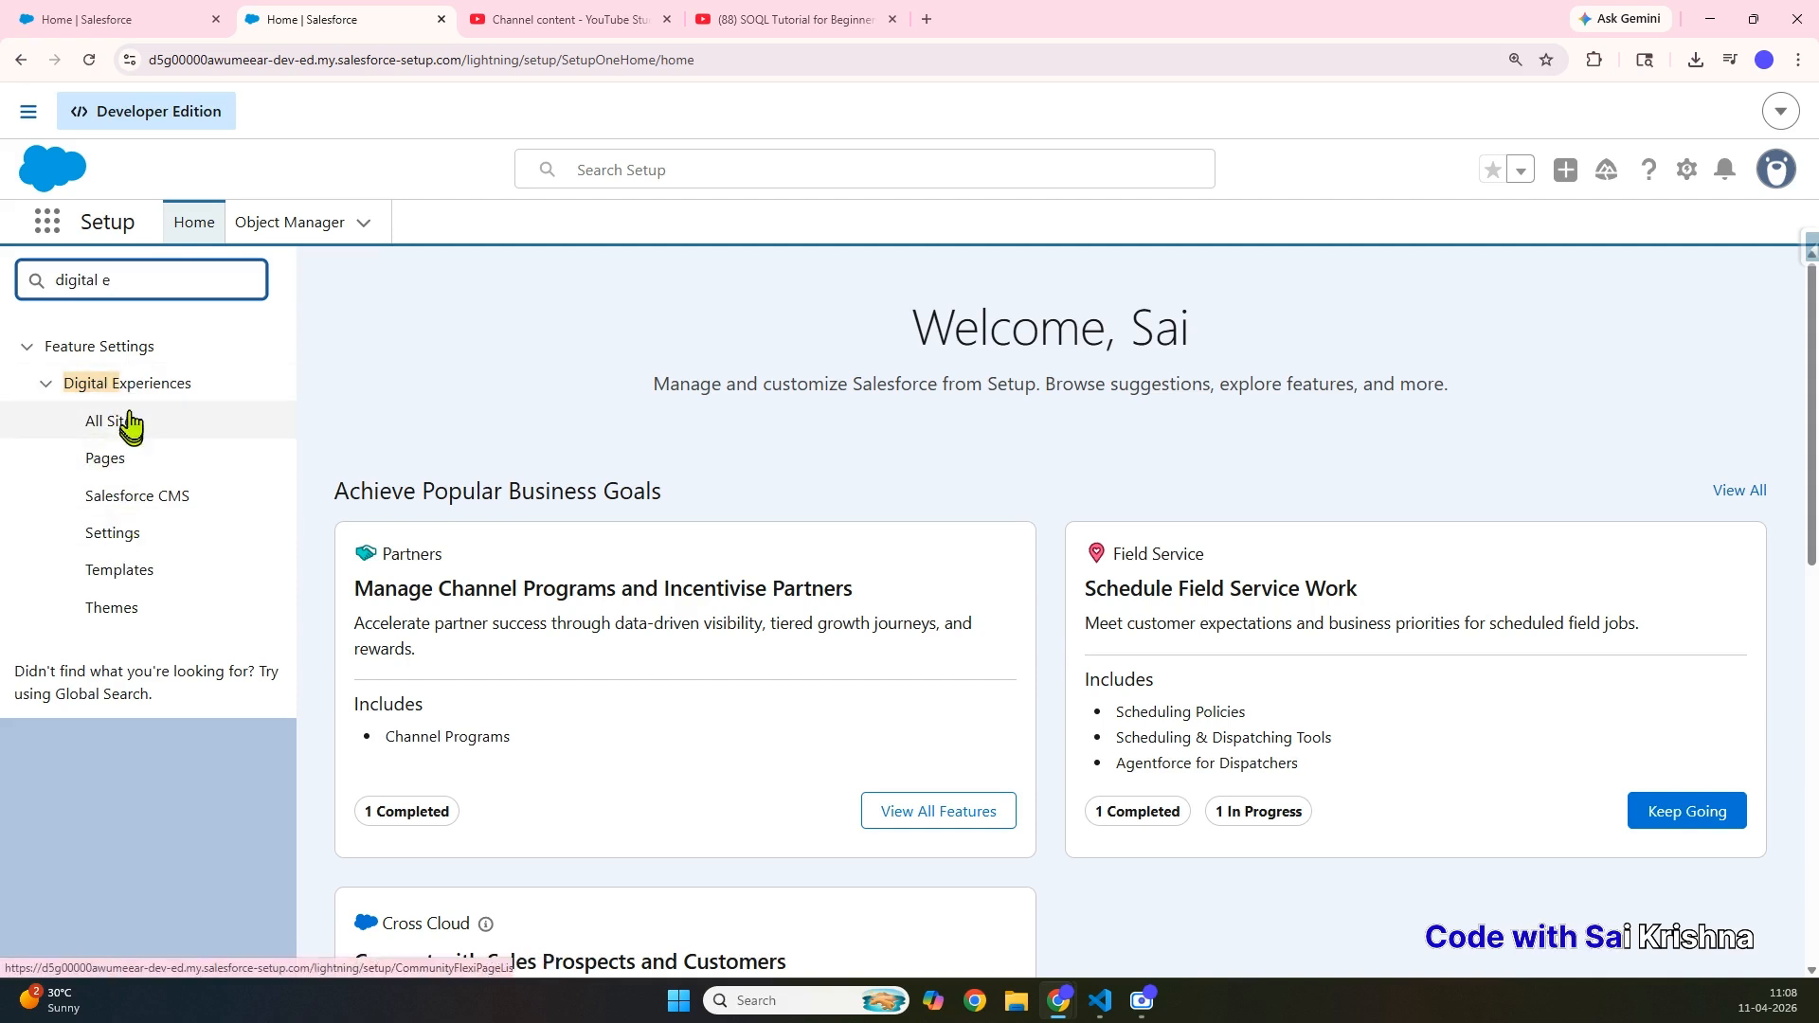
click(113, 433)
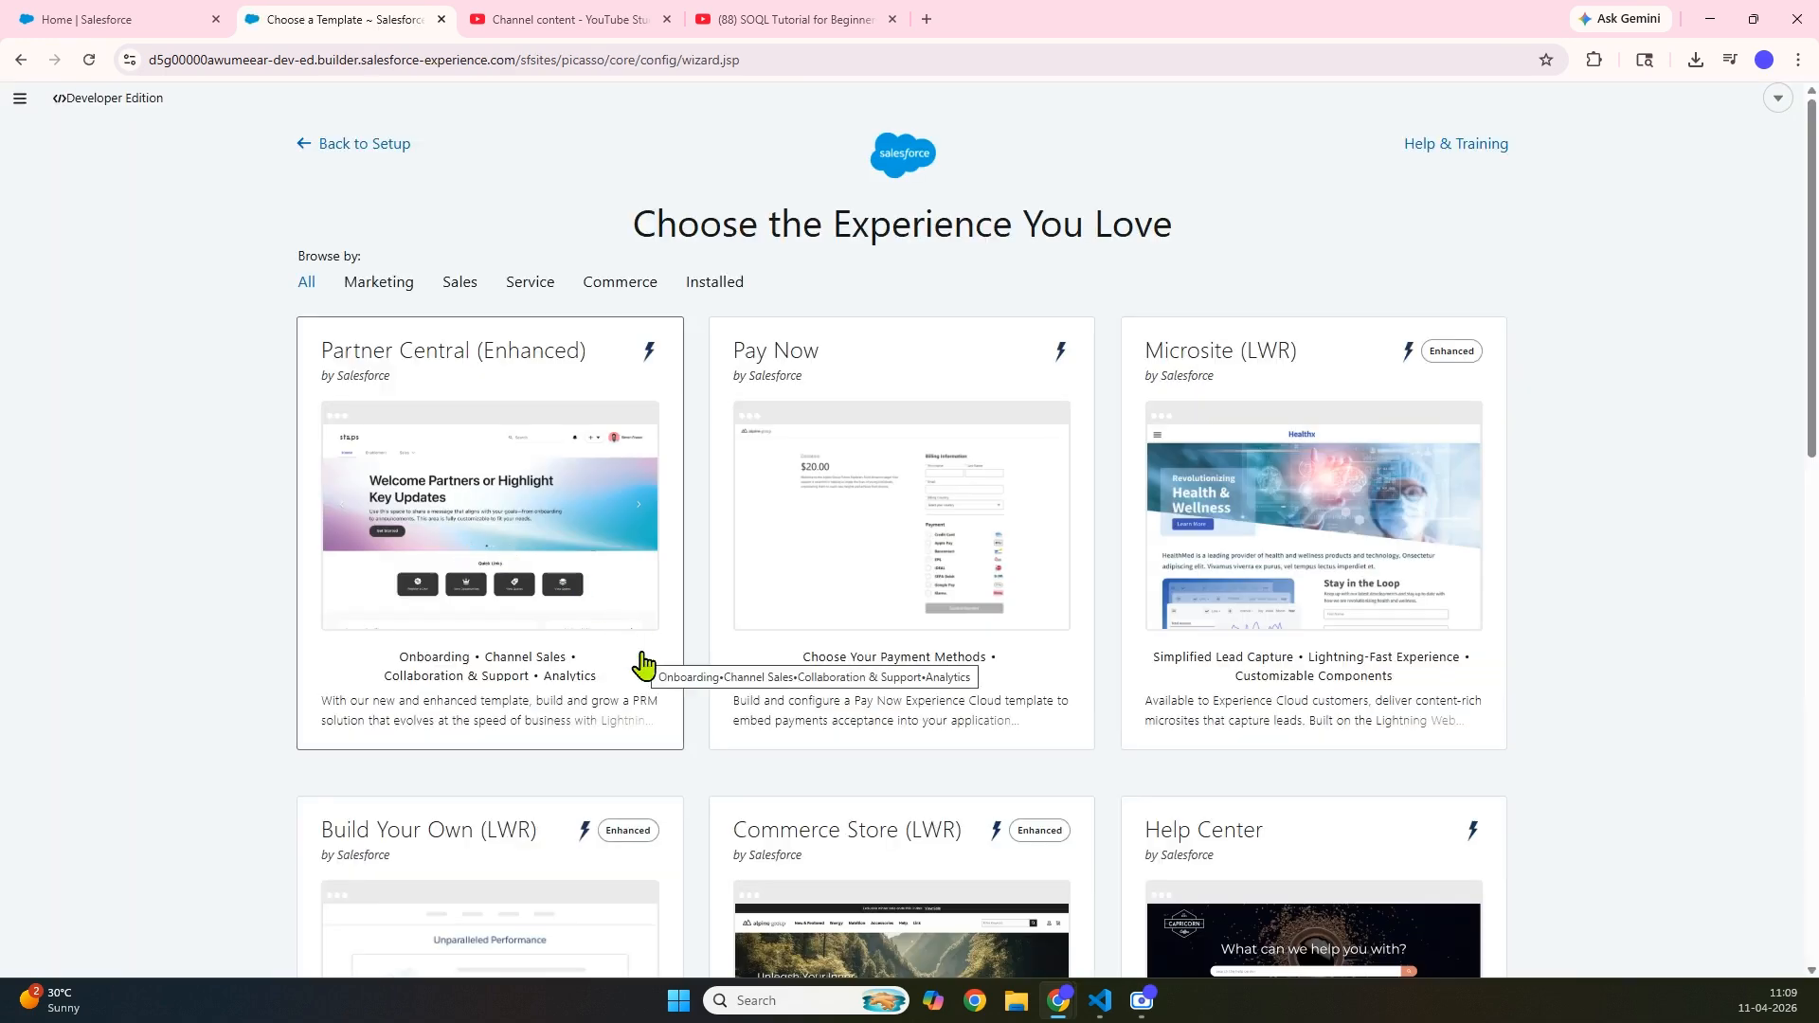
scroll(639, 661, down, 2)
scroll(641, 660, down, 12)
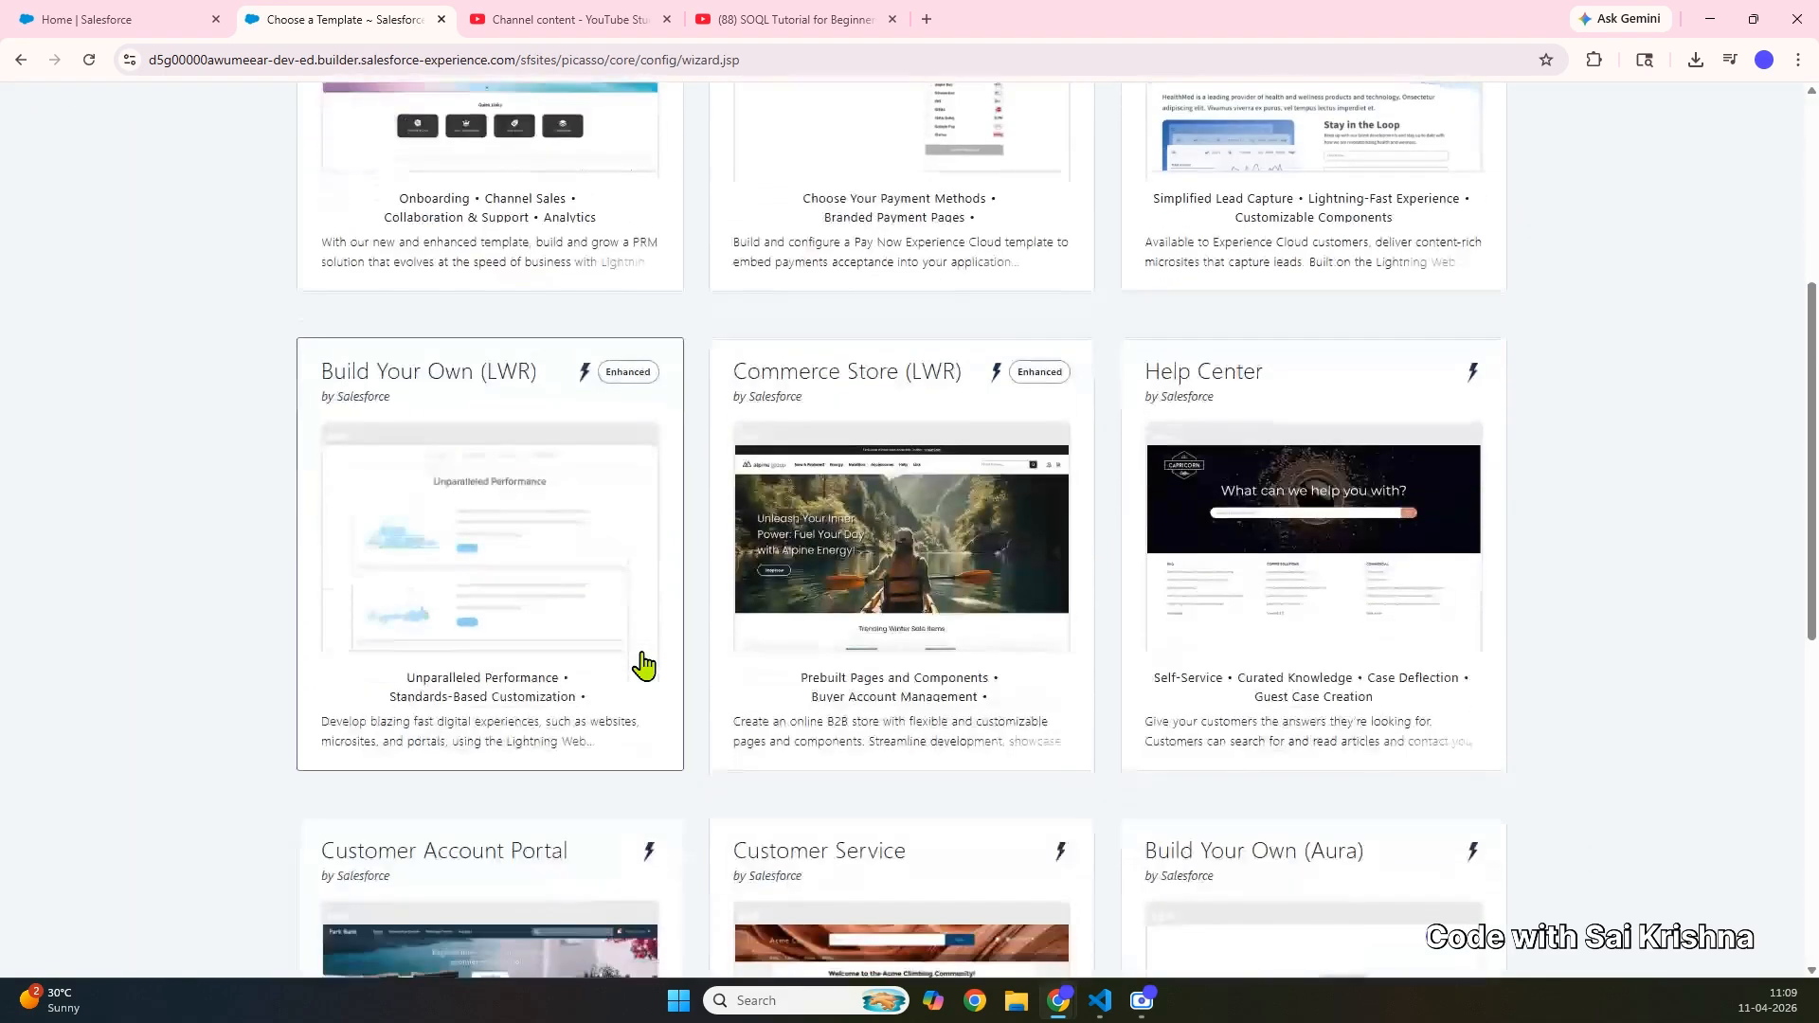
scroll(641, 661, up, 10)
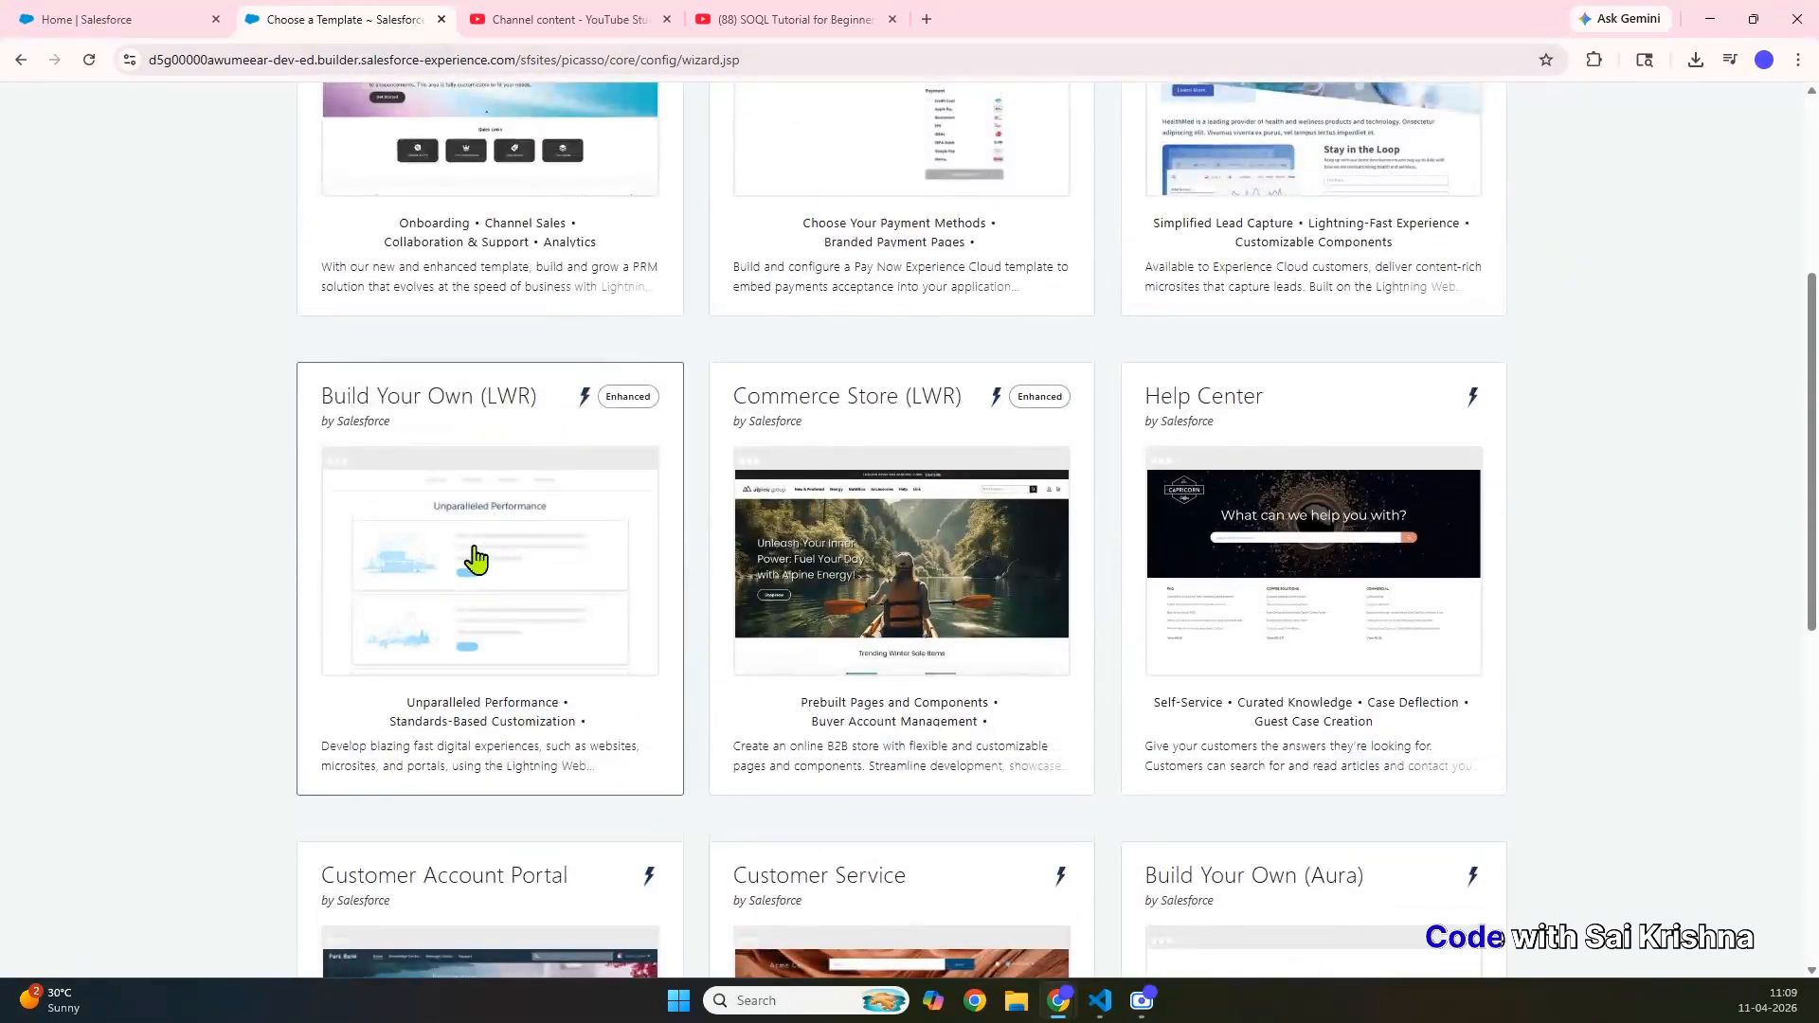
click(479, 558)
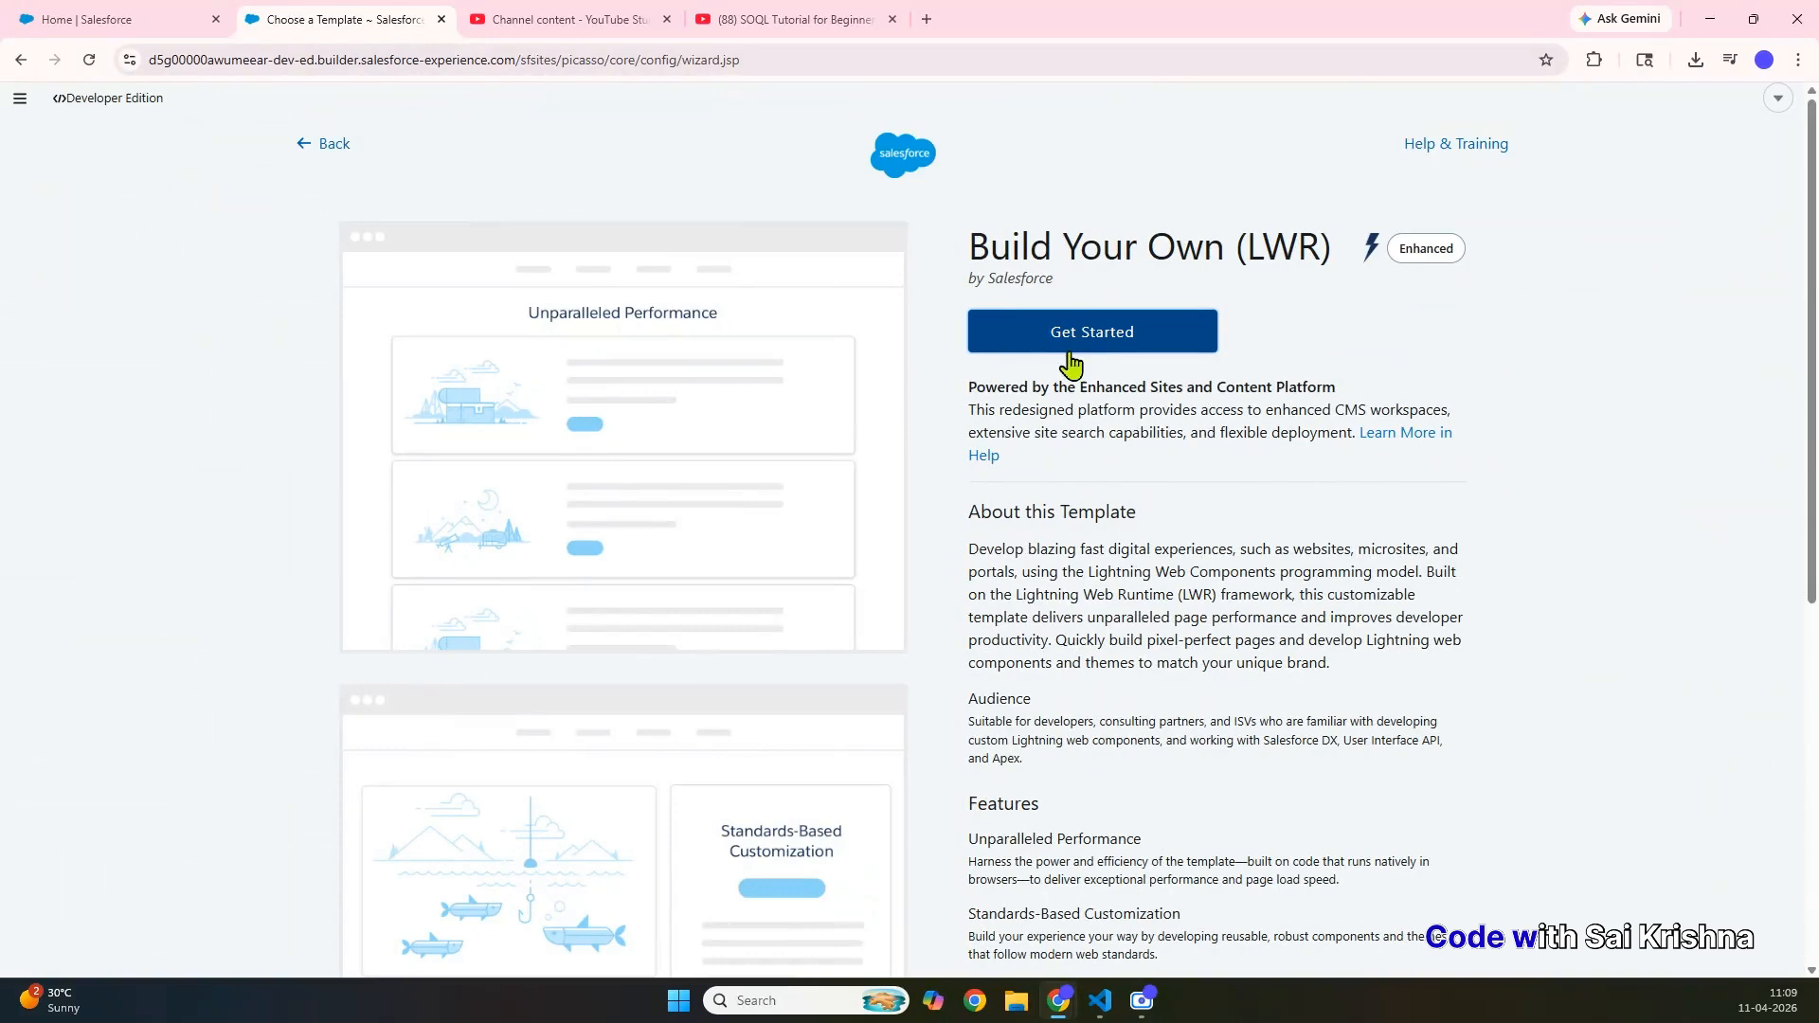
- Get started with the template, name the site immadify, leave the optional URL empty and create the site
click(1047, 346)
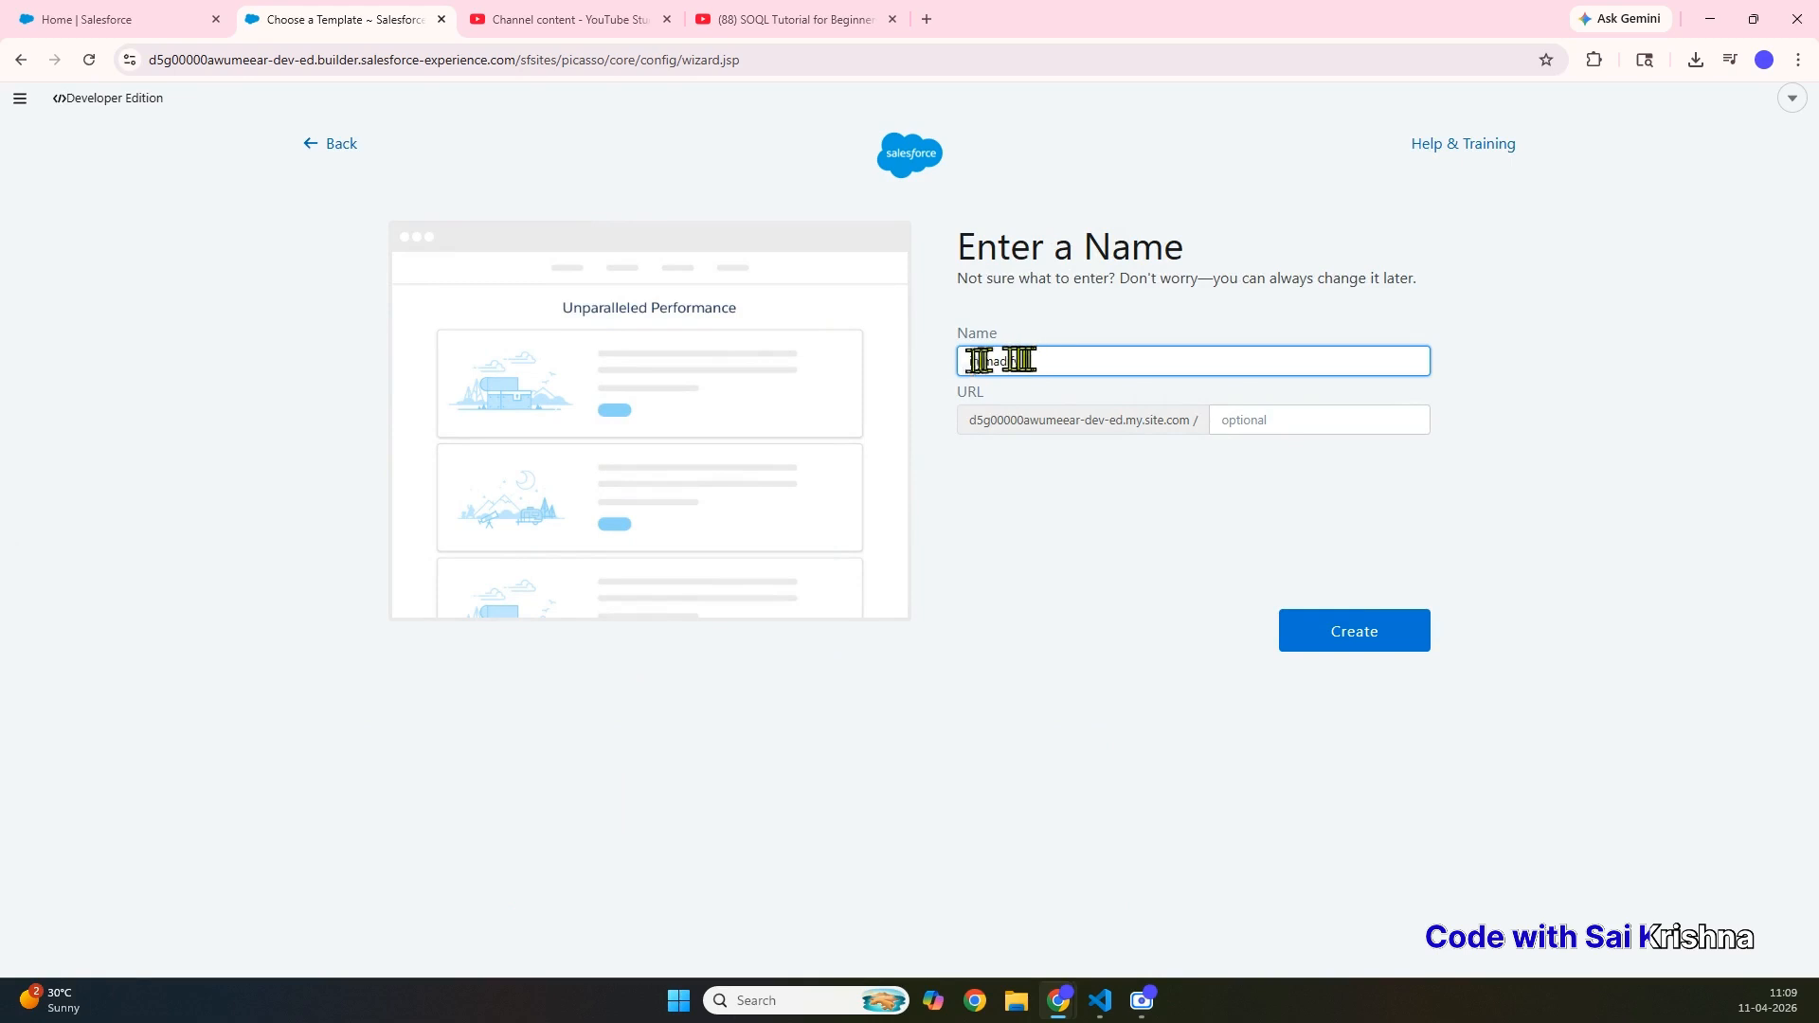
click(1098, 523)
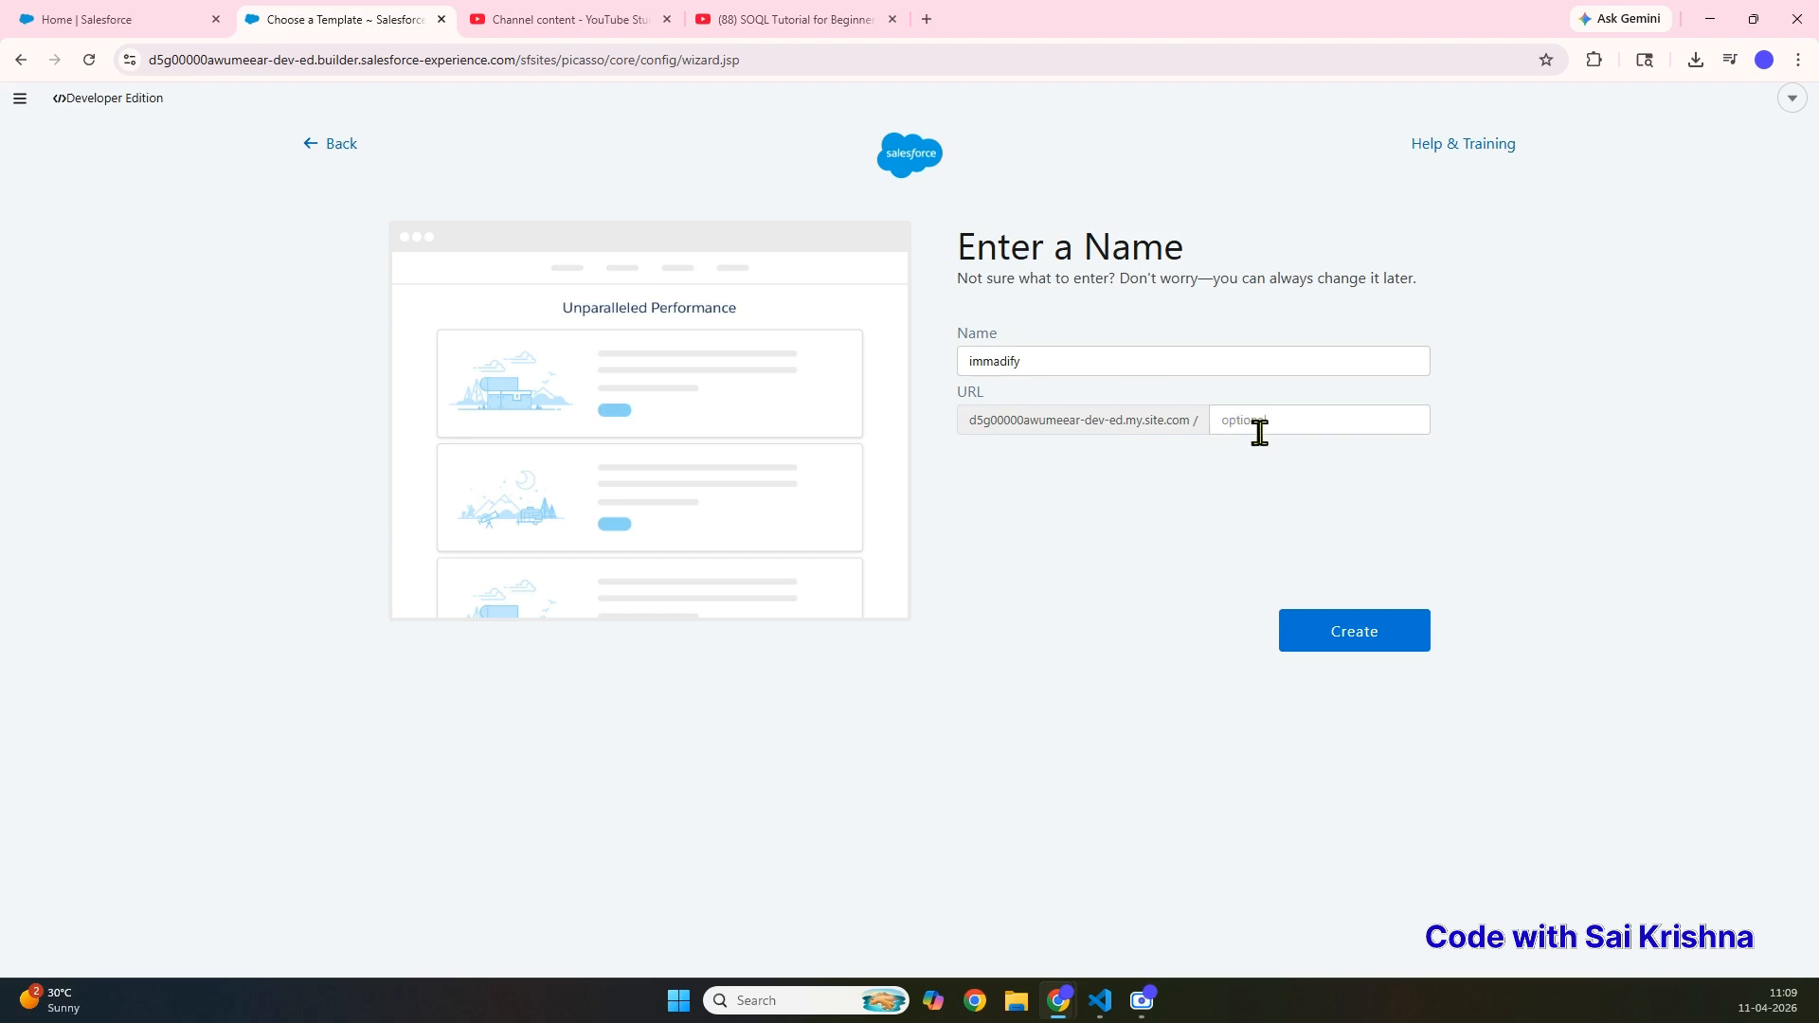
click(1369, 645)
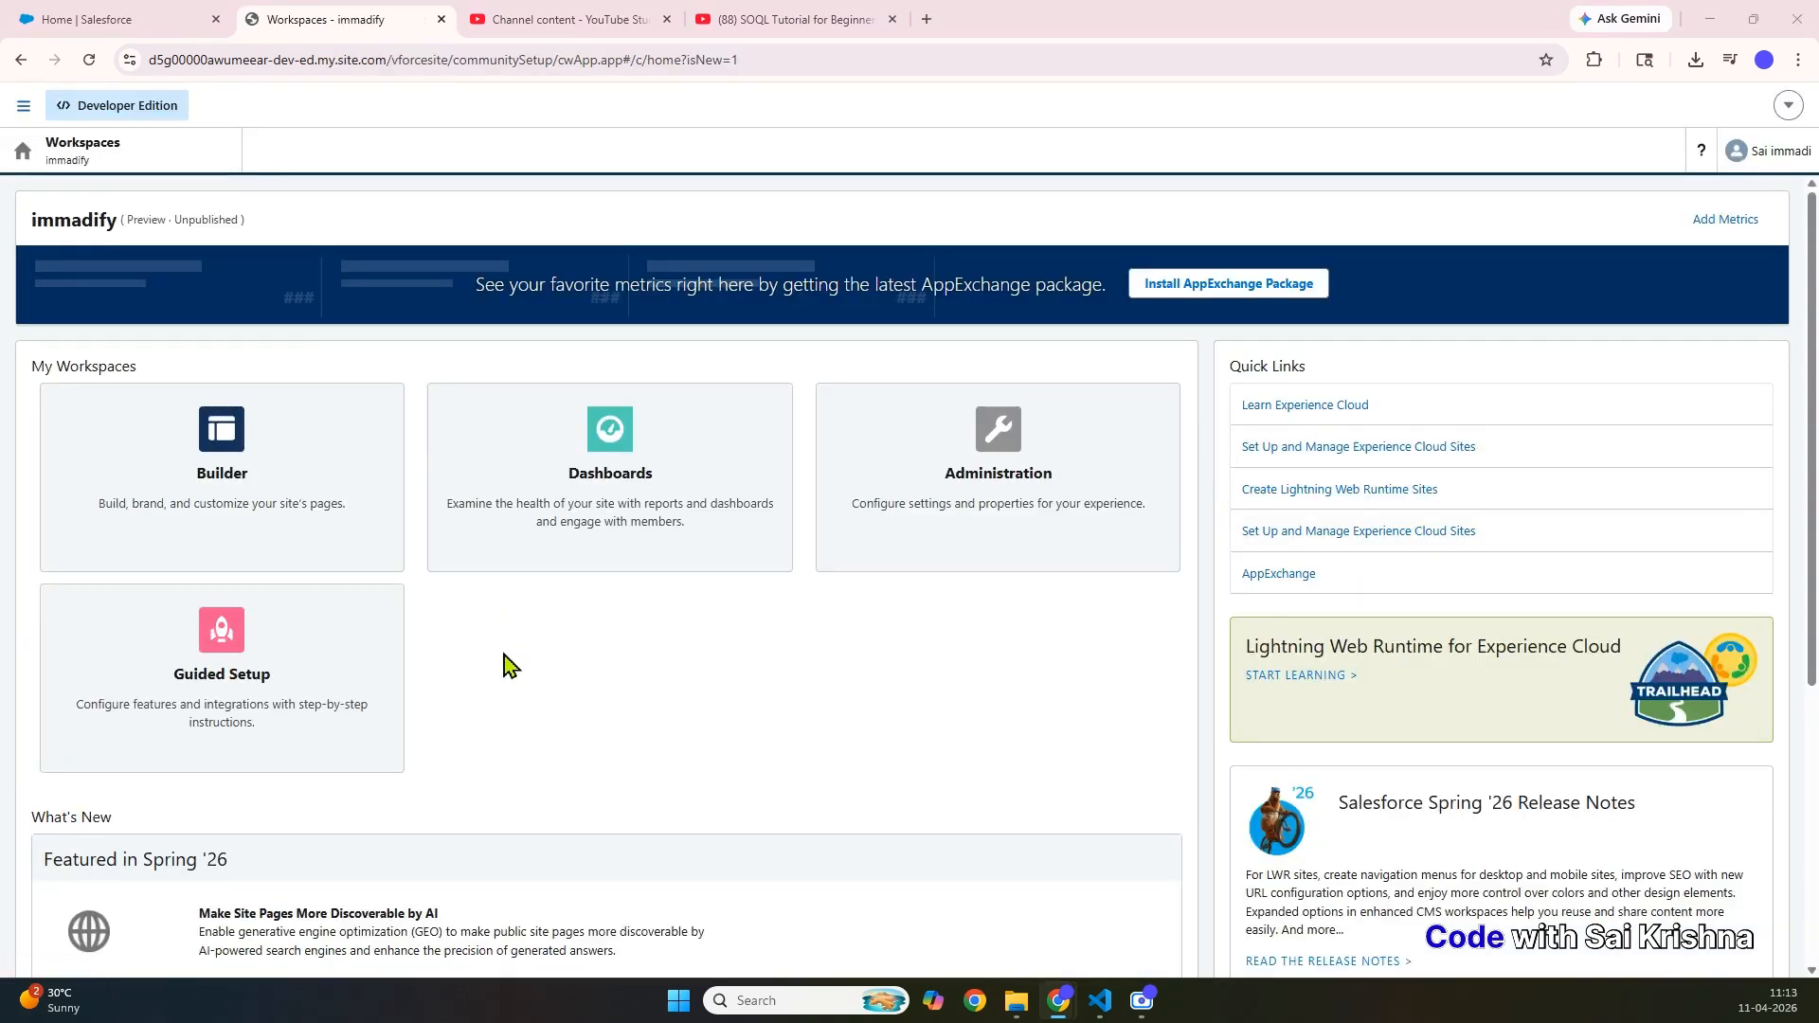
- Look over the workspaces of the immadify site and open its Builder
scroll(559, 672, down, 2)
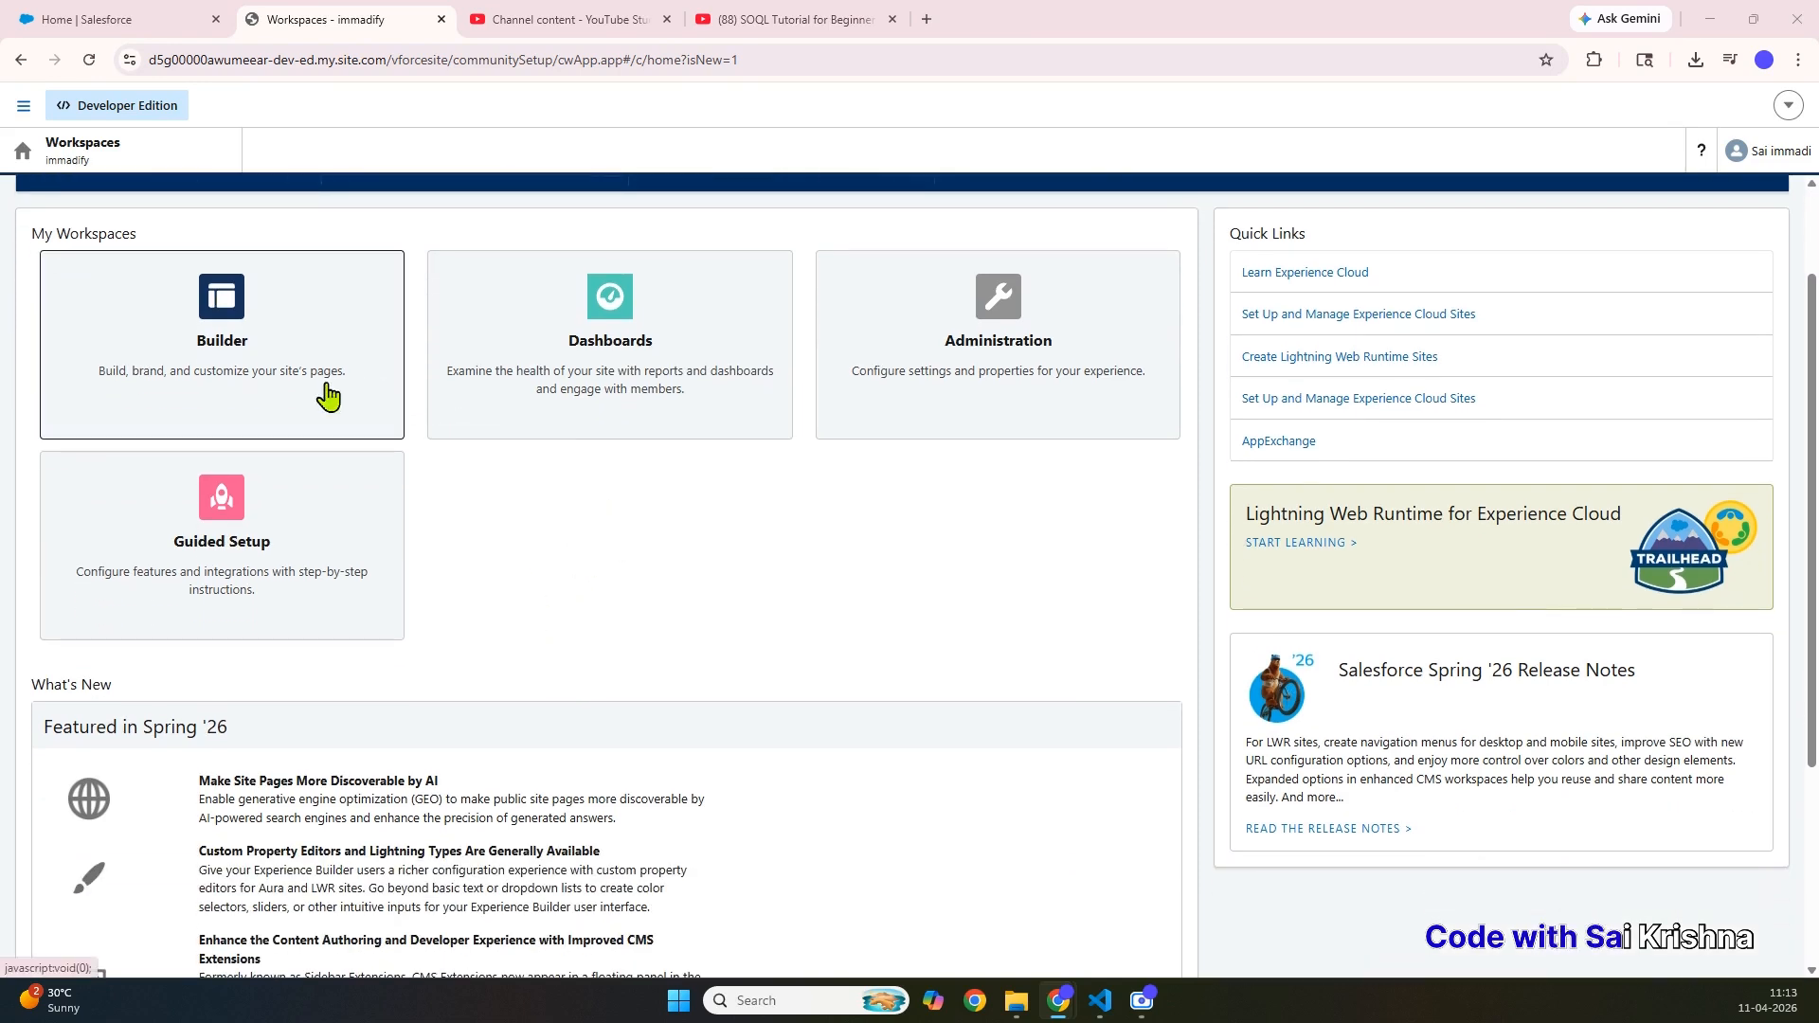
scroll(679, 601, down, 4)
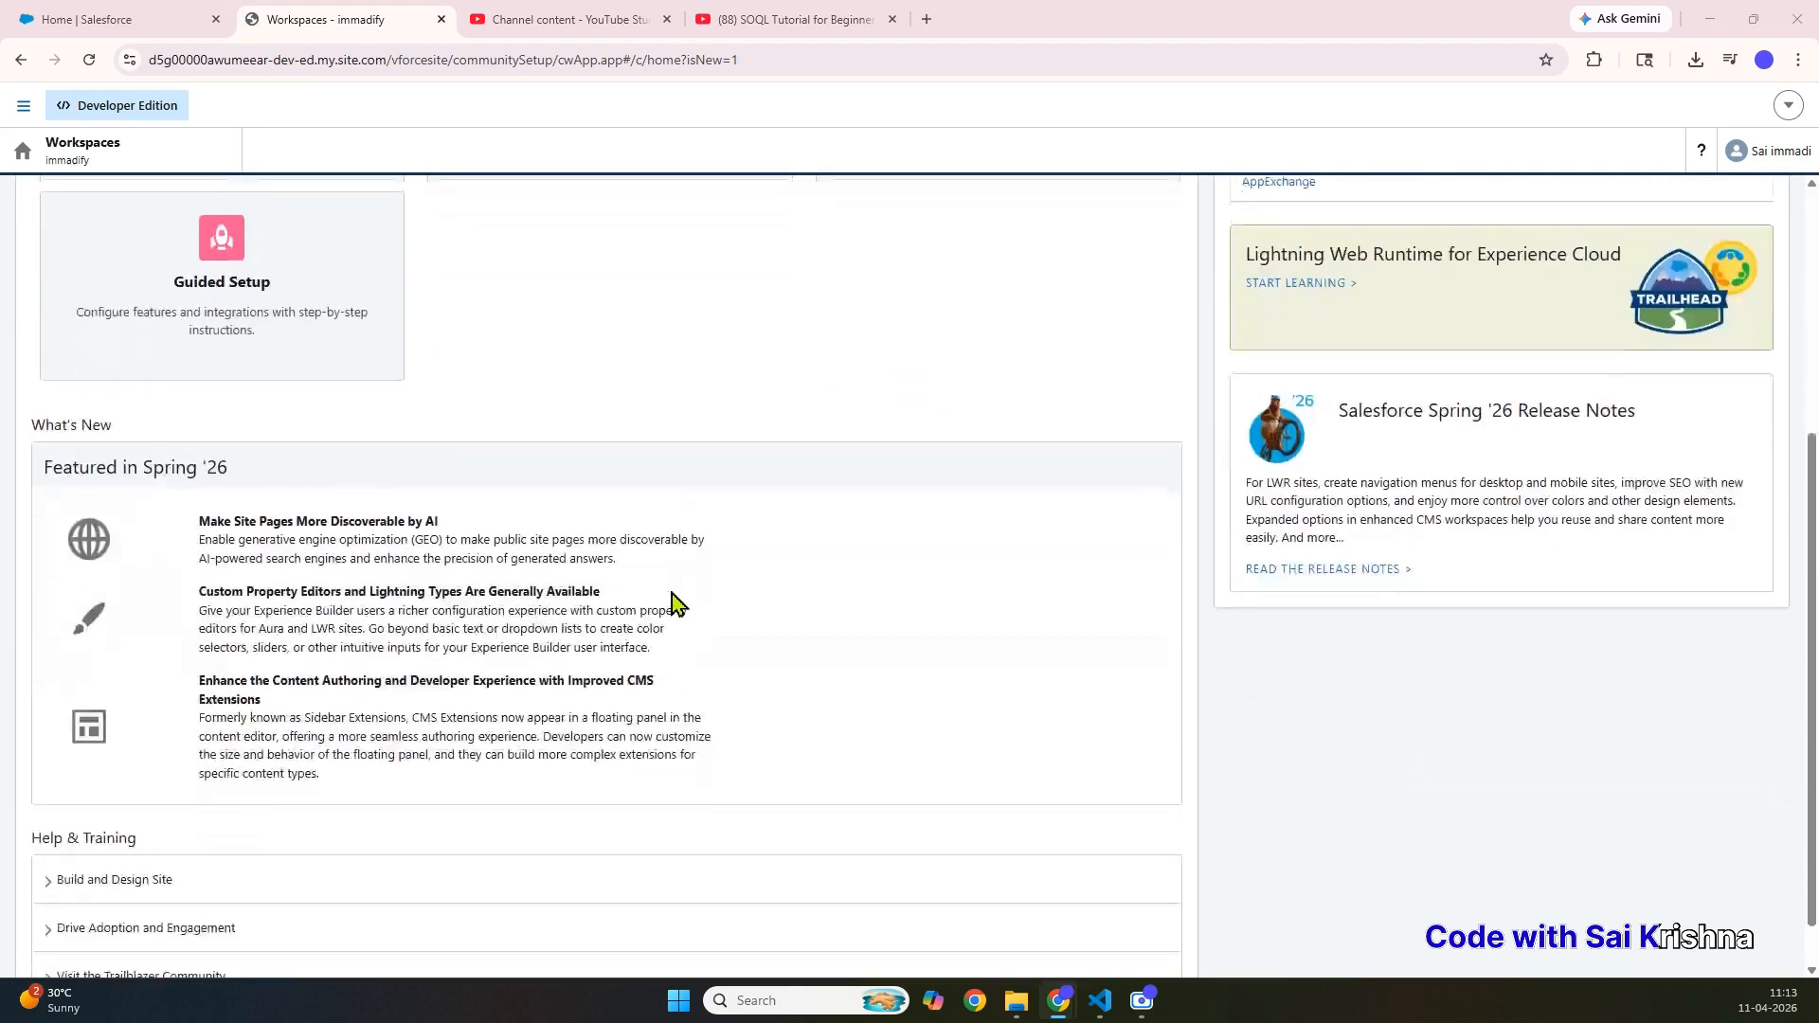
scroll(673, 600, up, 4)
click(194, 448)
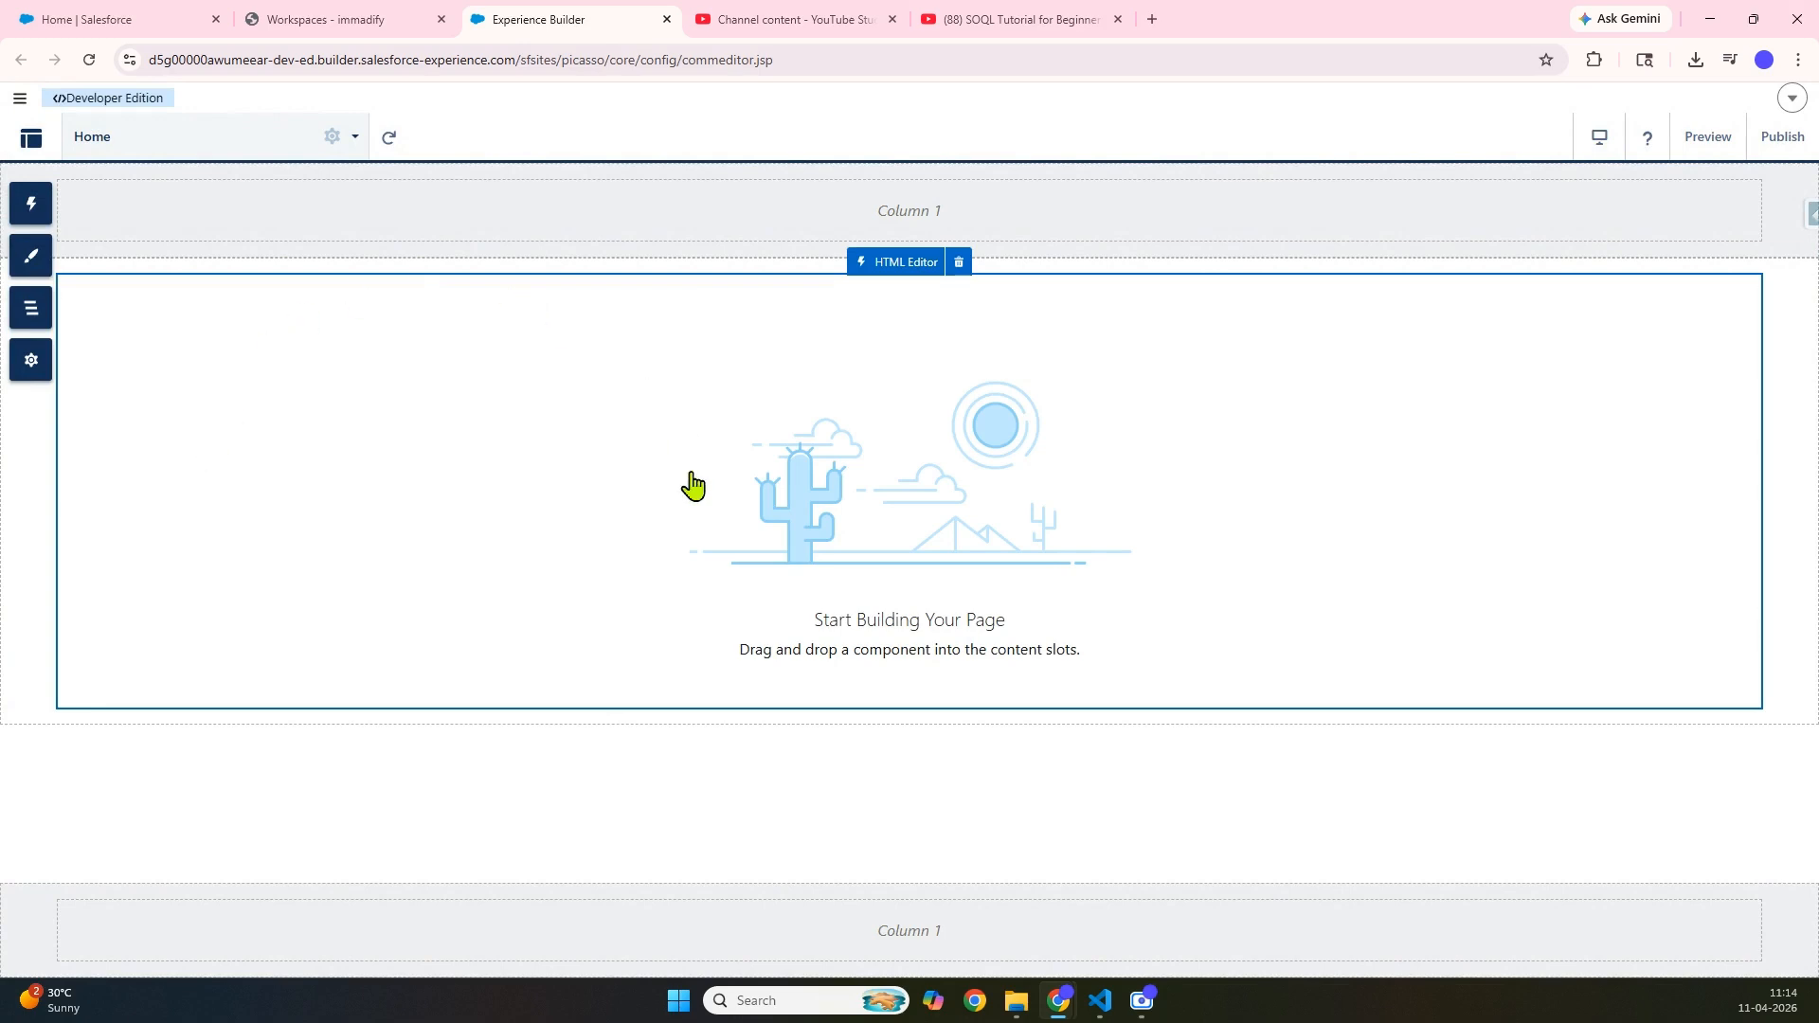
- Look through the available components and add a Record List to the Home page below the HTML Editor
click(45, 214)
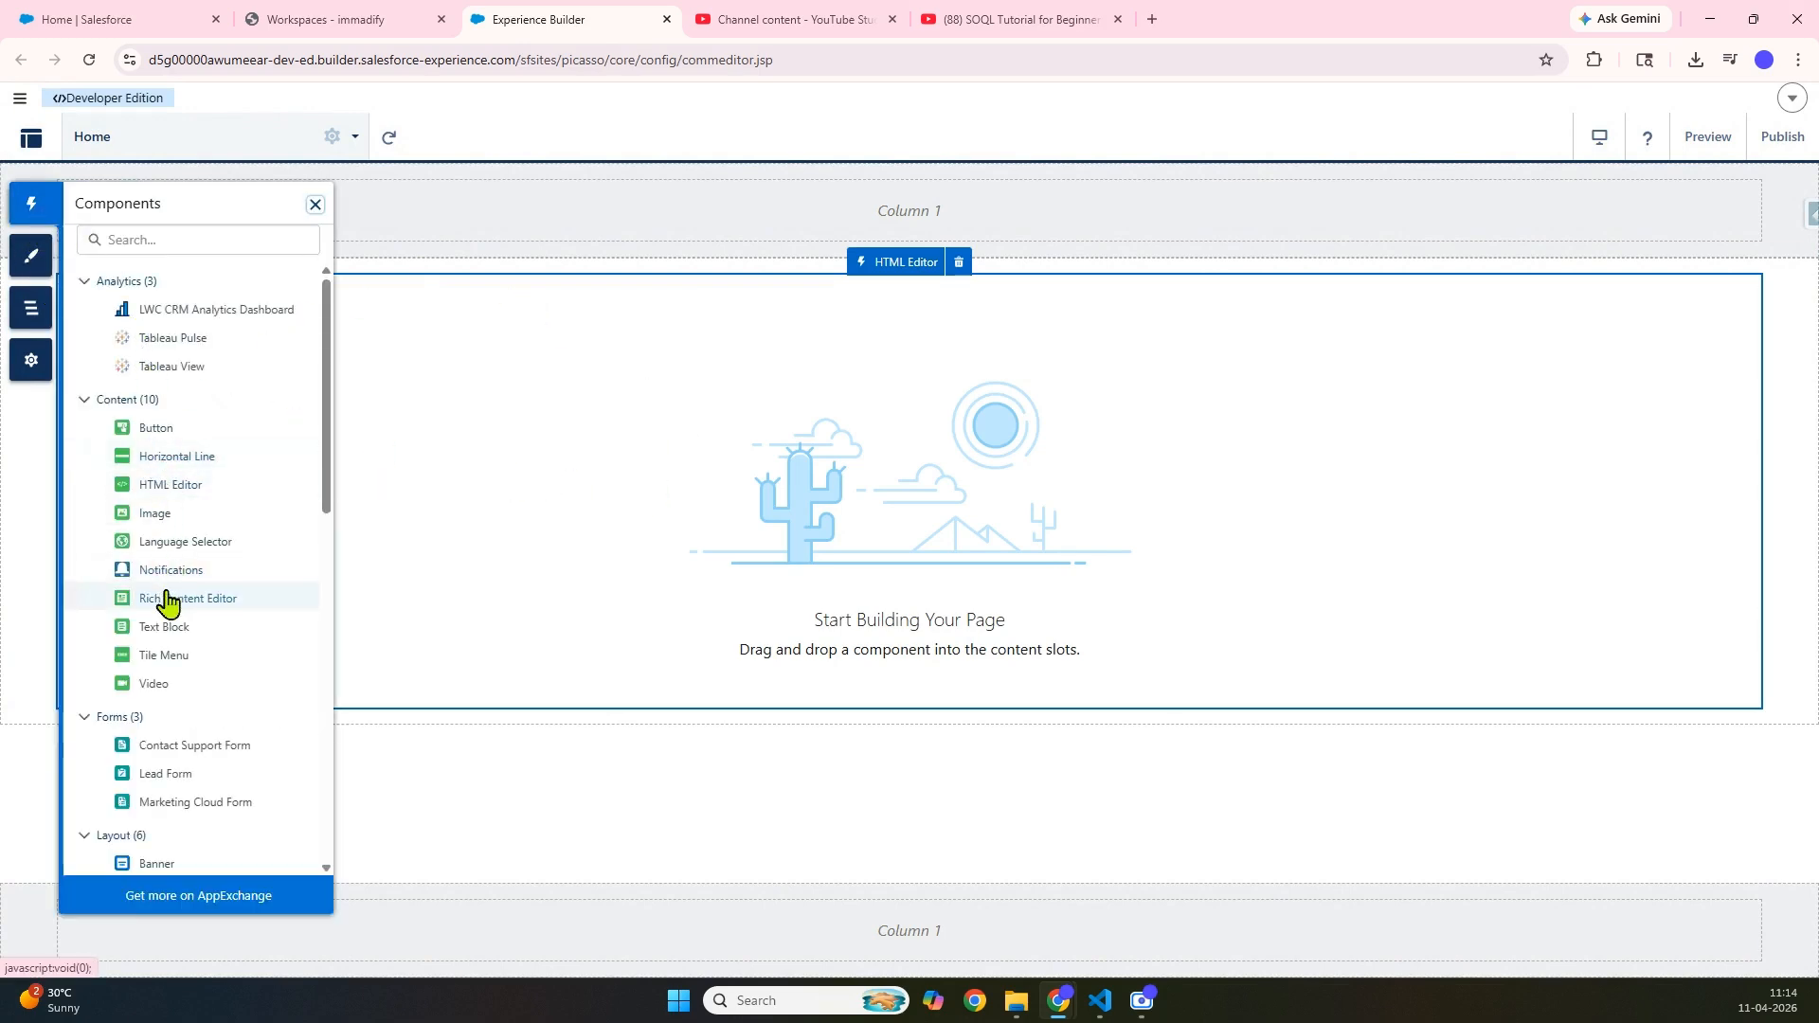
scroll(166, 599, down, 2)
scroll(166, 599, down, 3)
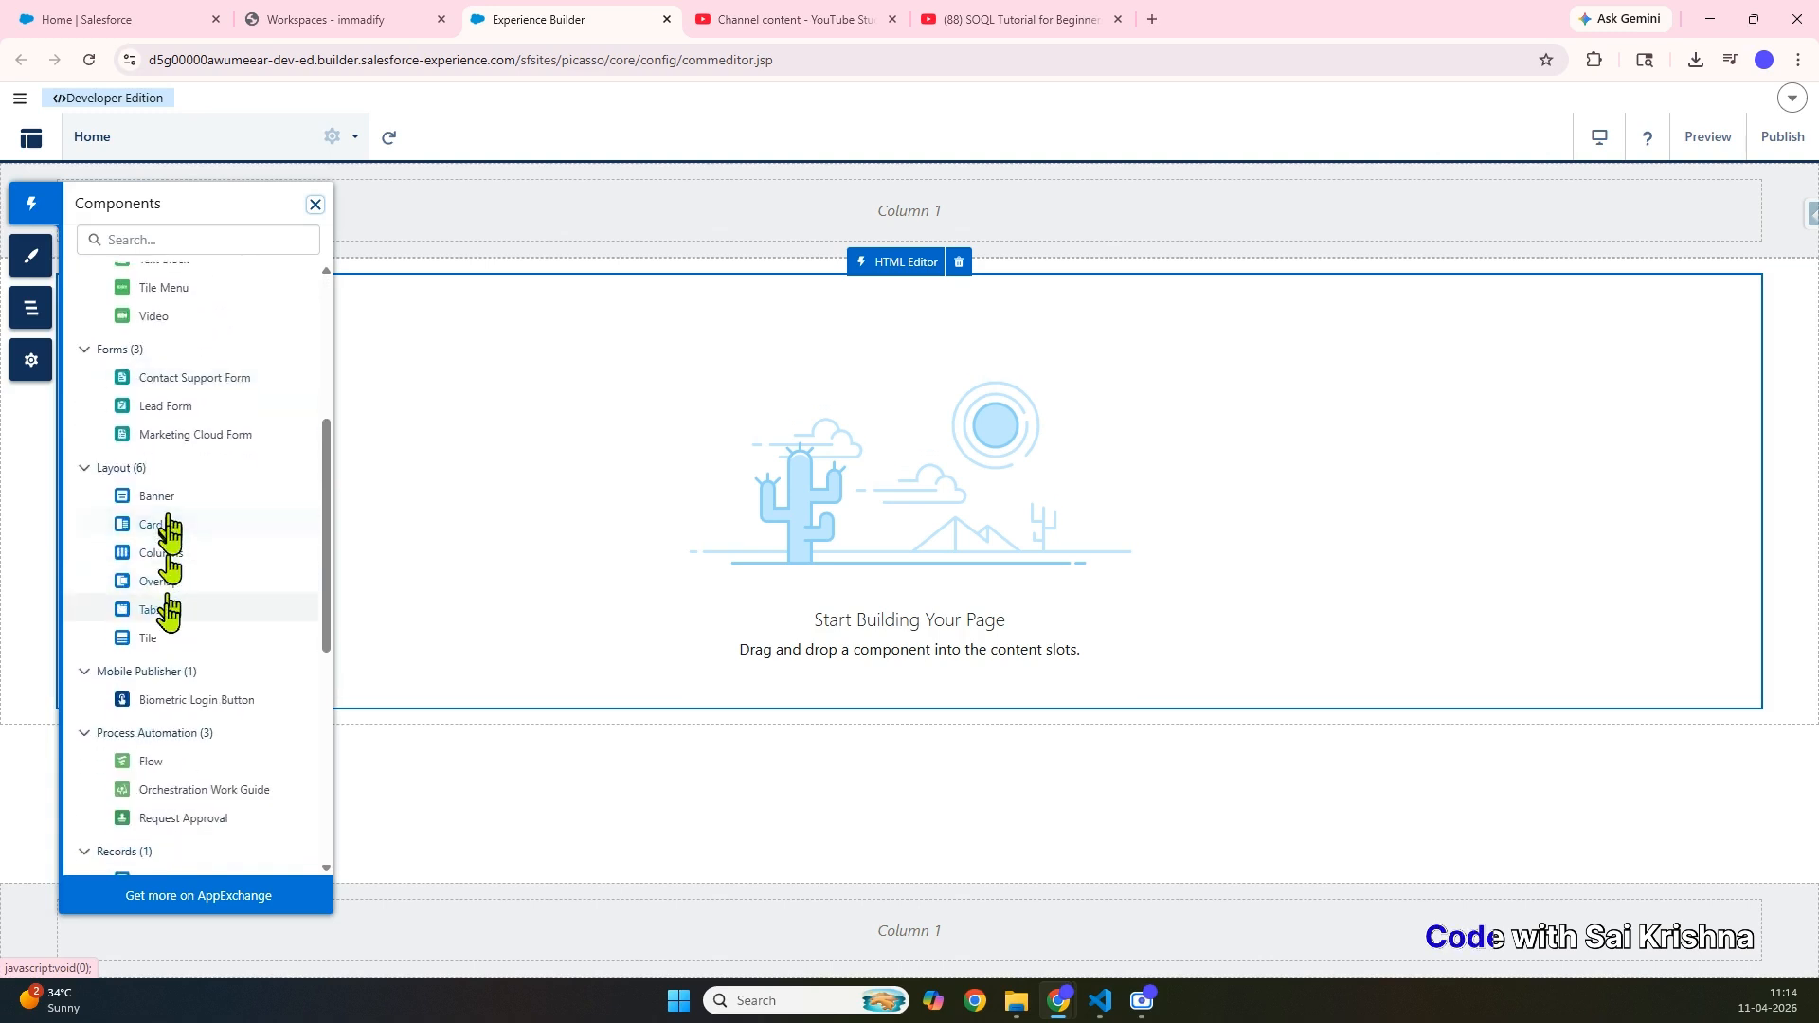
scroll(169, 569, down, 6)
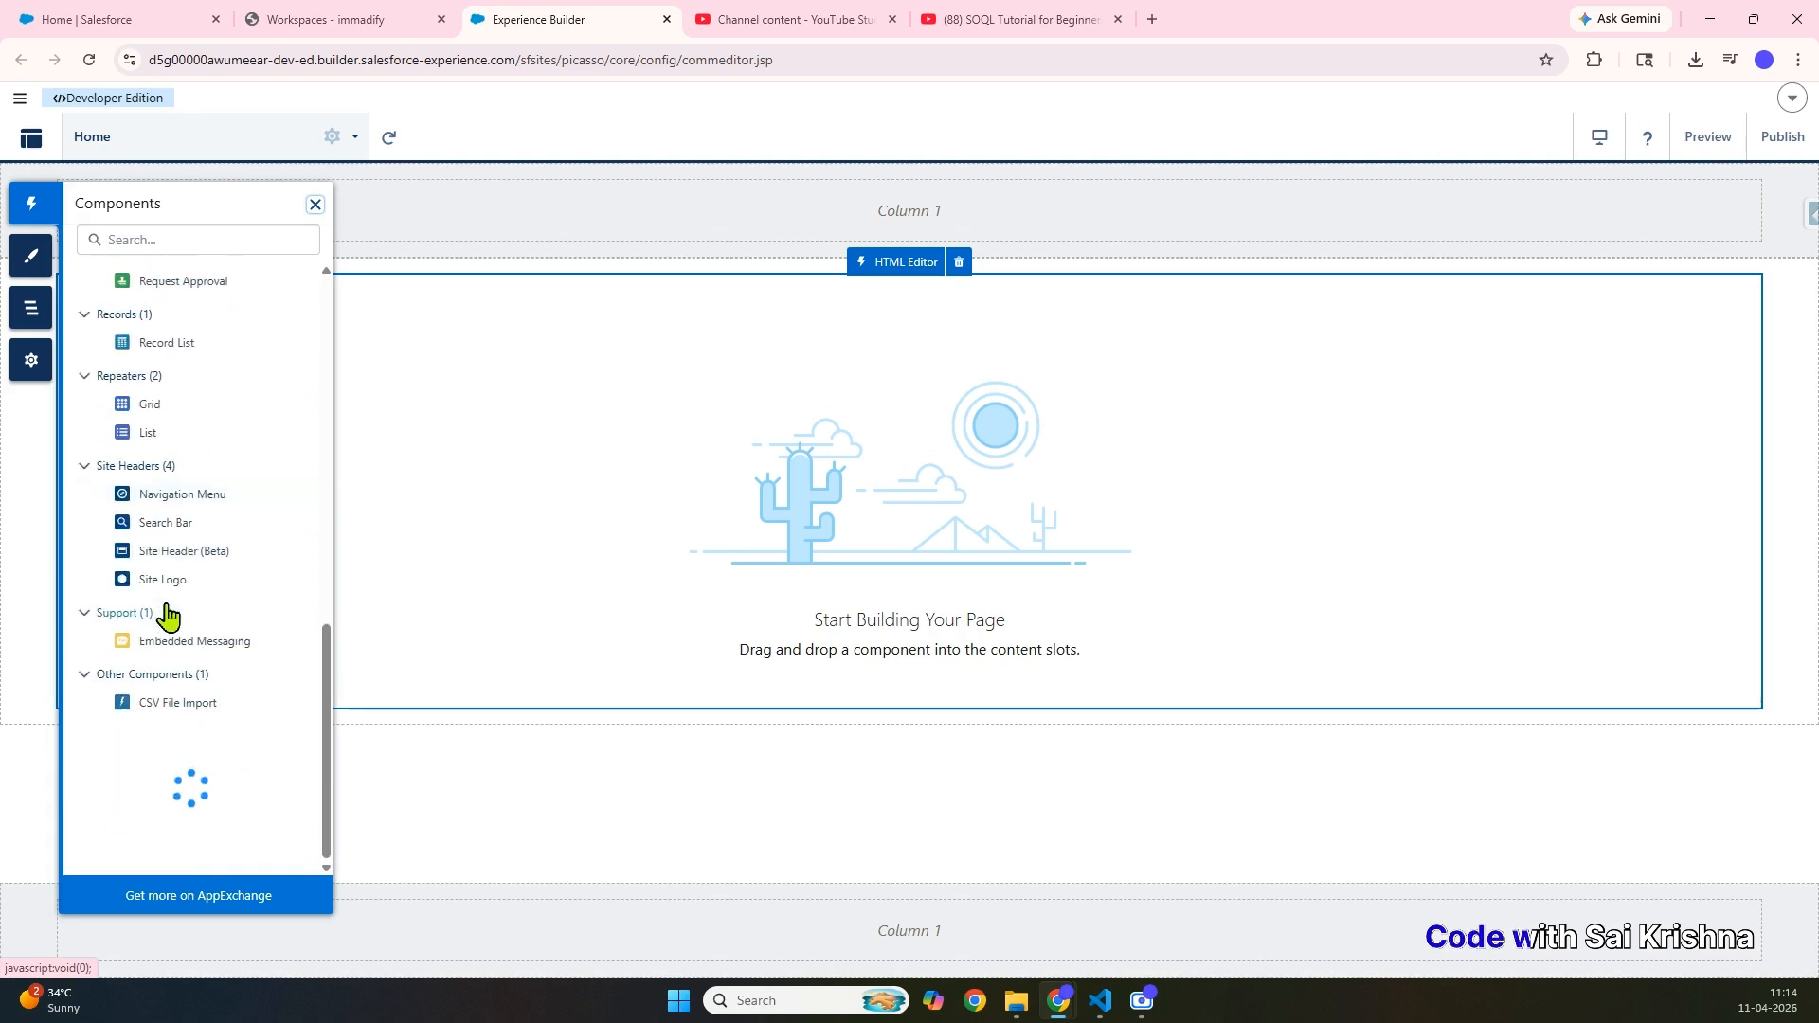
scroll(156, 753, down, 8)
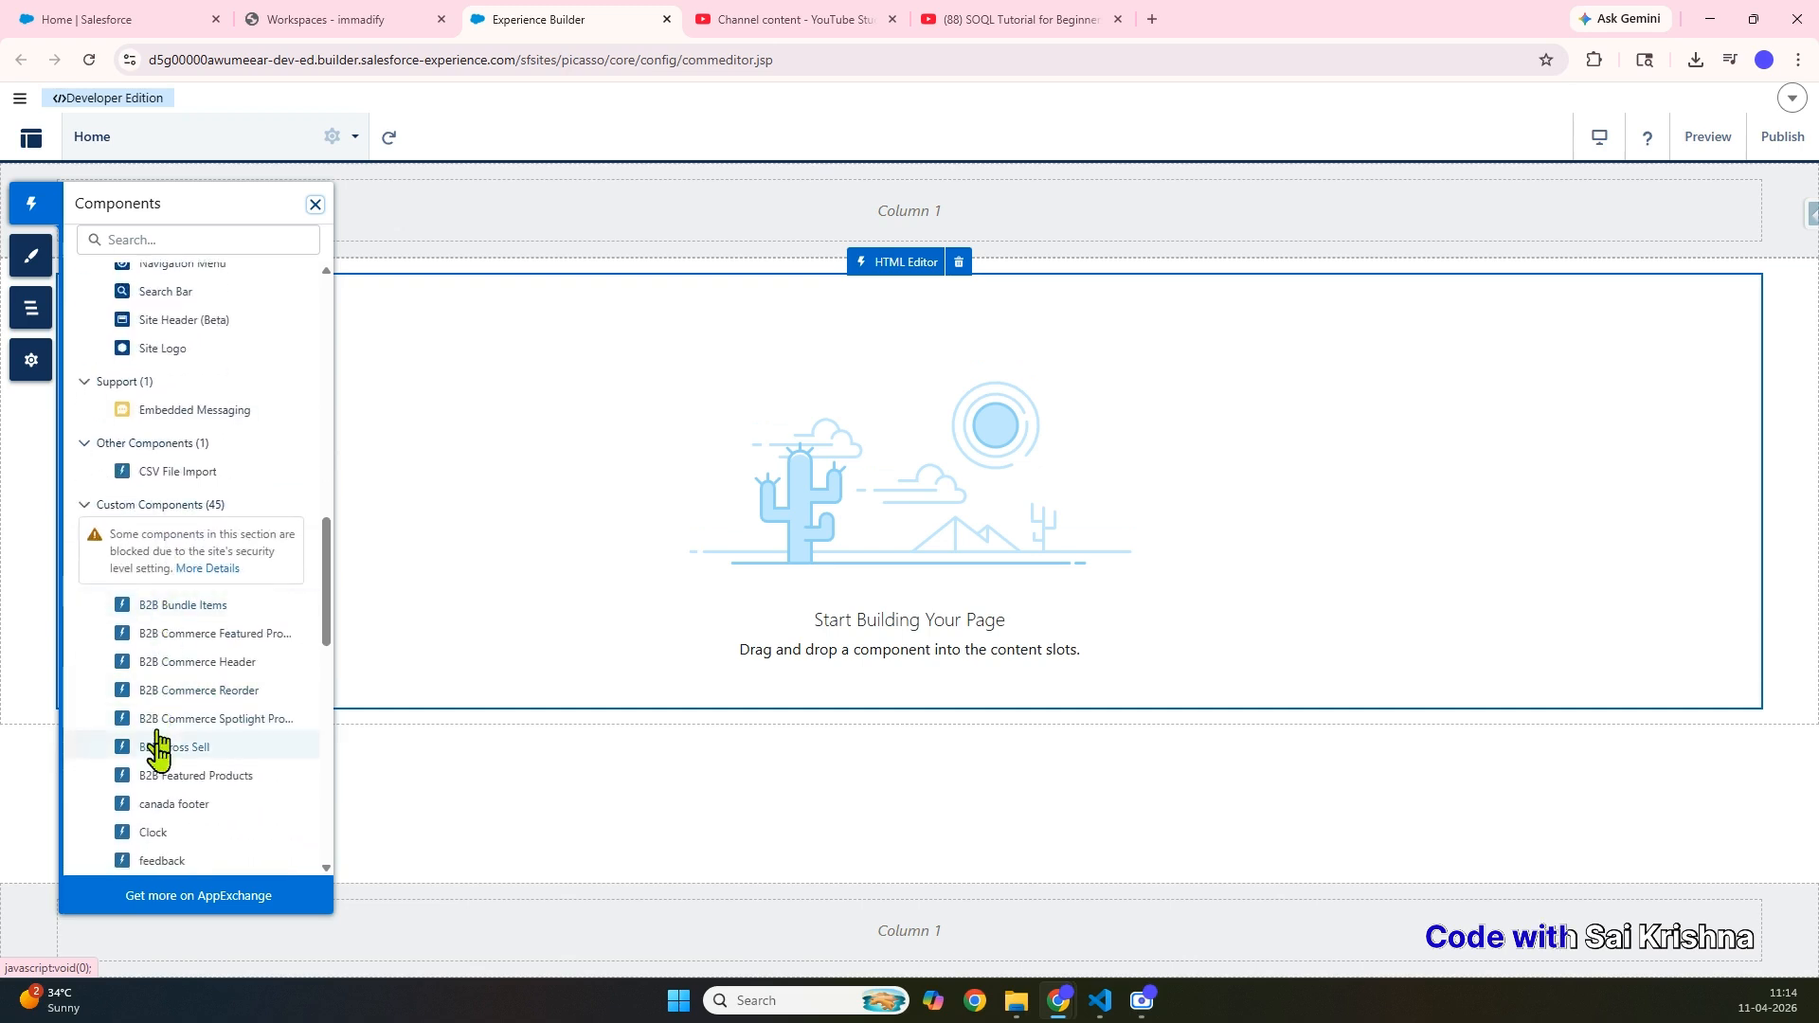
scroll(157, 755, down, 8)
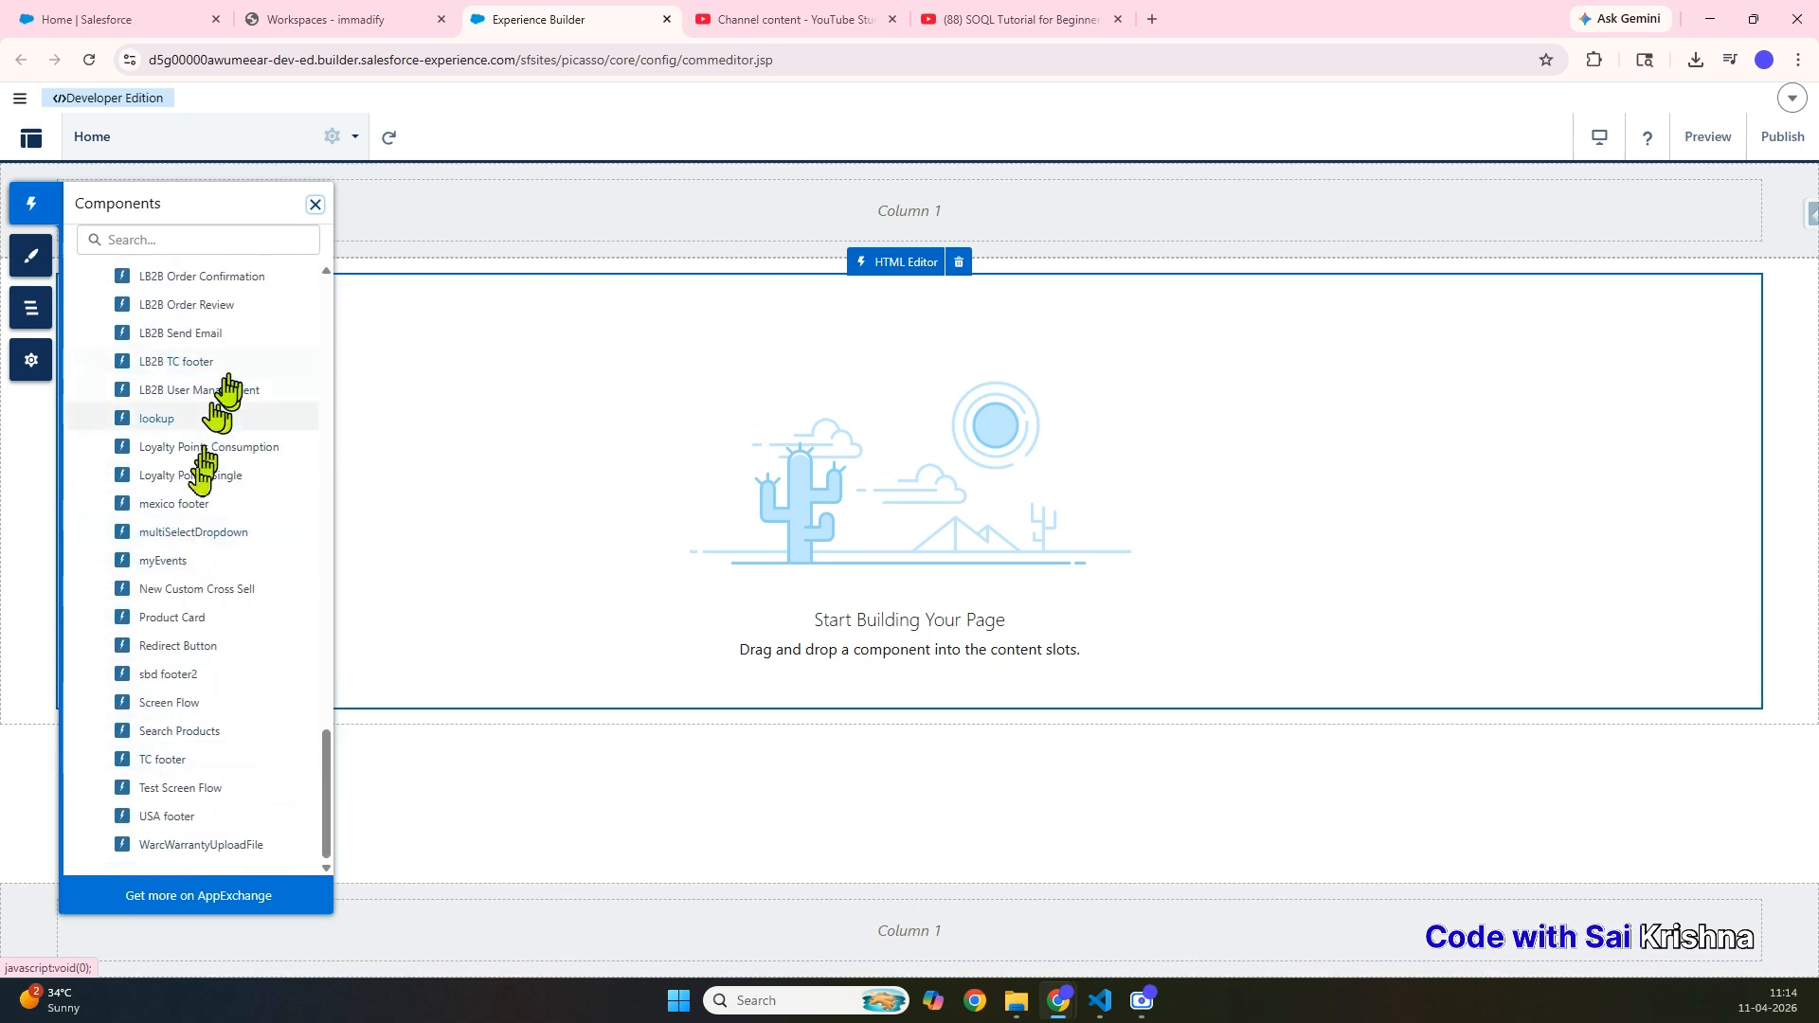
scroll(174, 588, up, 12)
scroll(174, 587, up, 15)
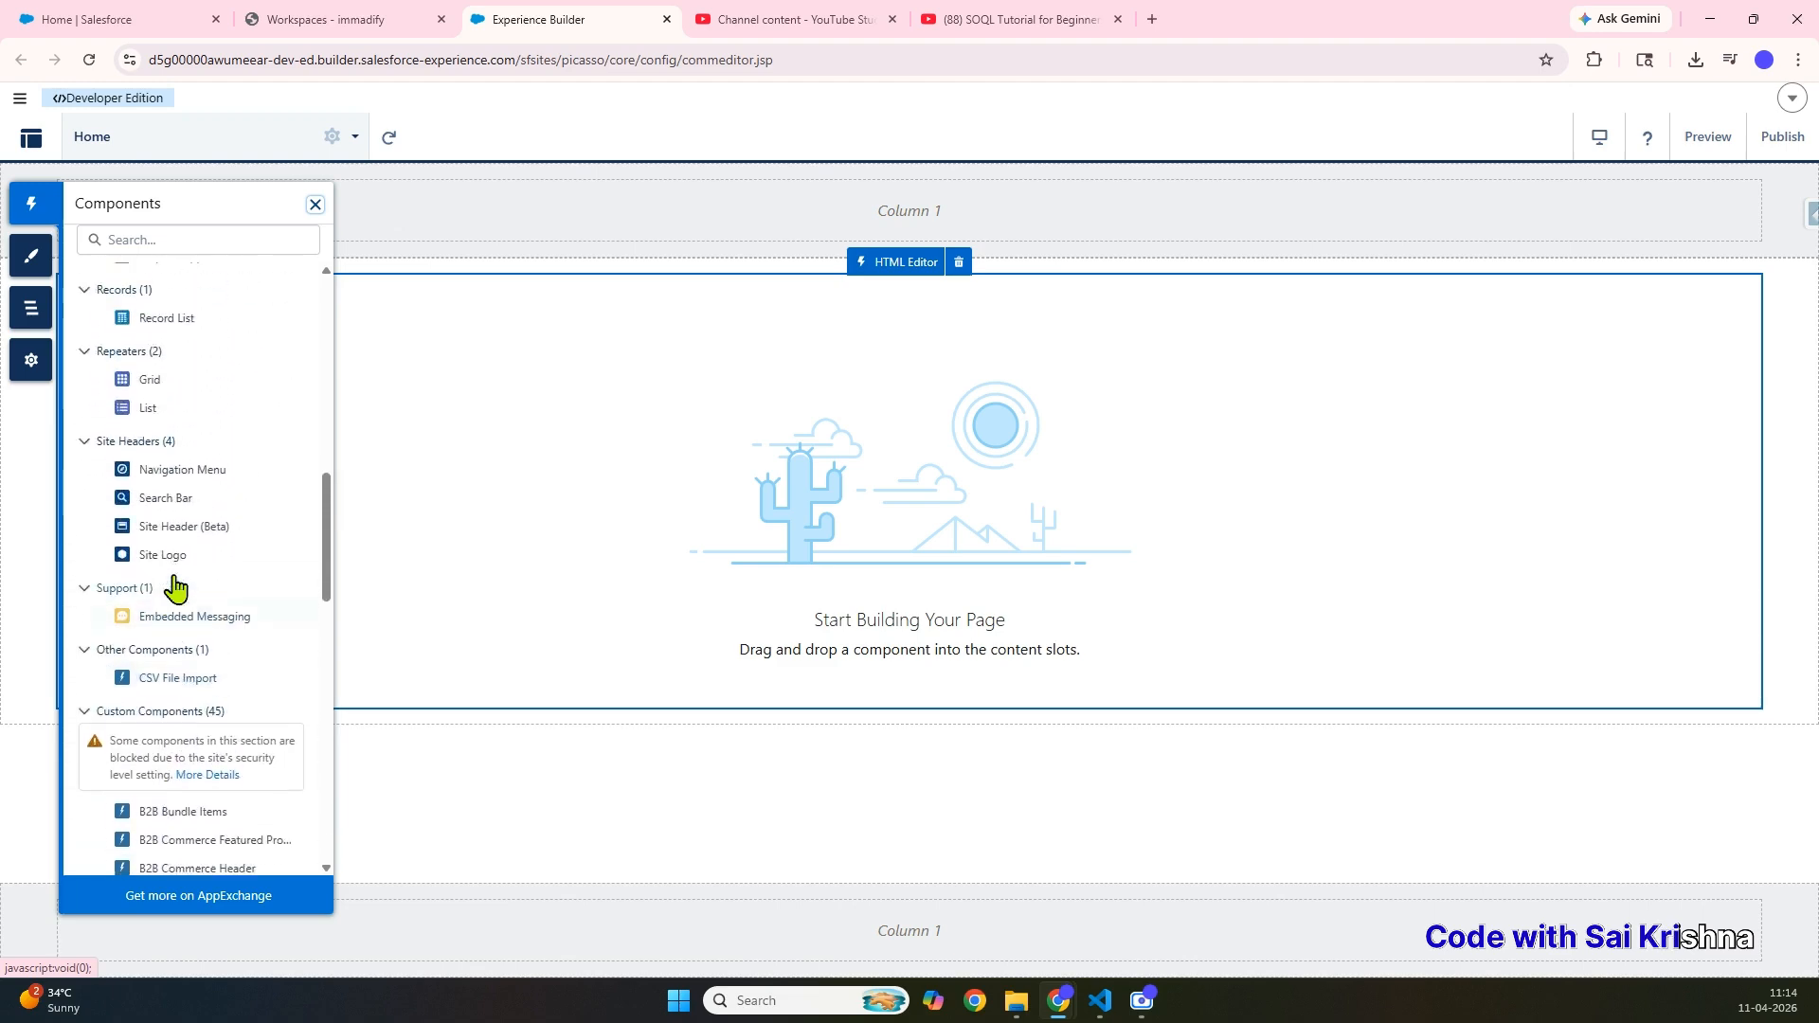
scroll(174, 587, down, 8)
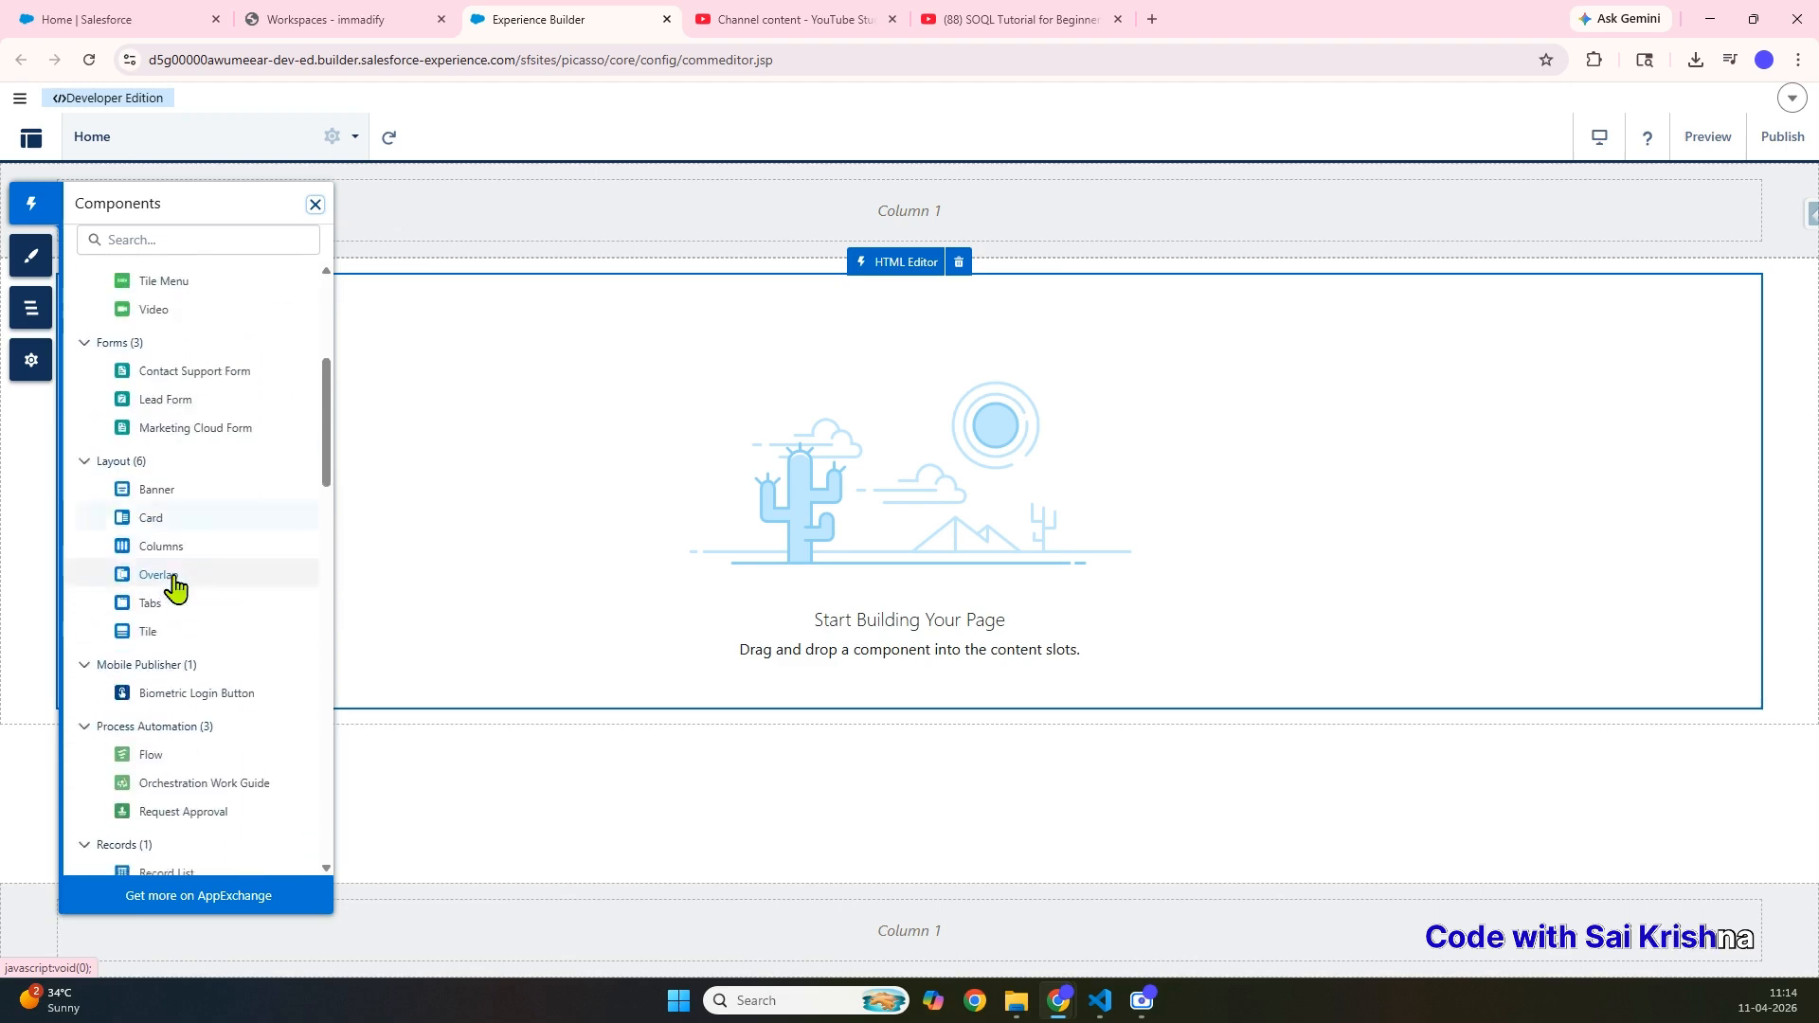
scroll(176, 706, down, 3)
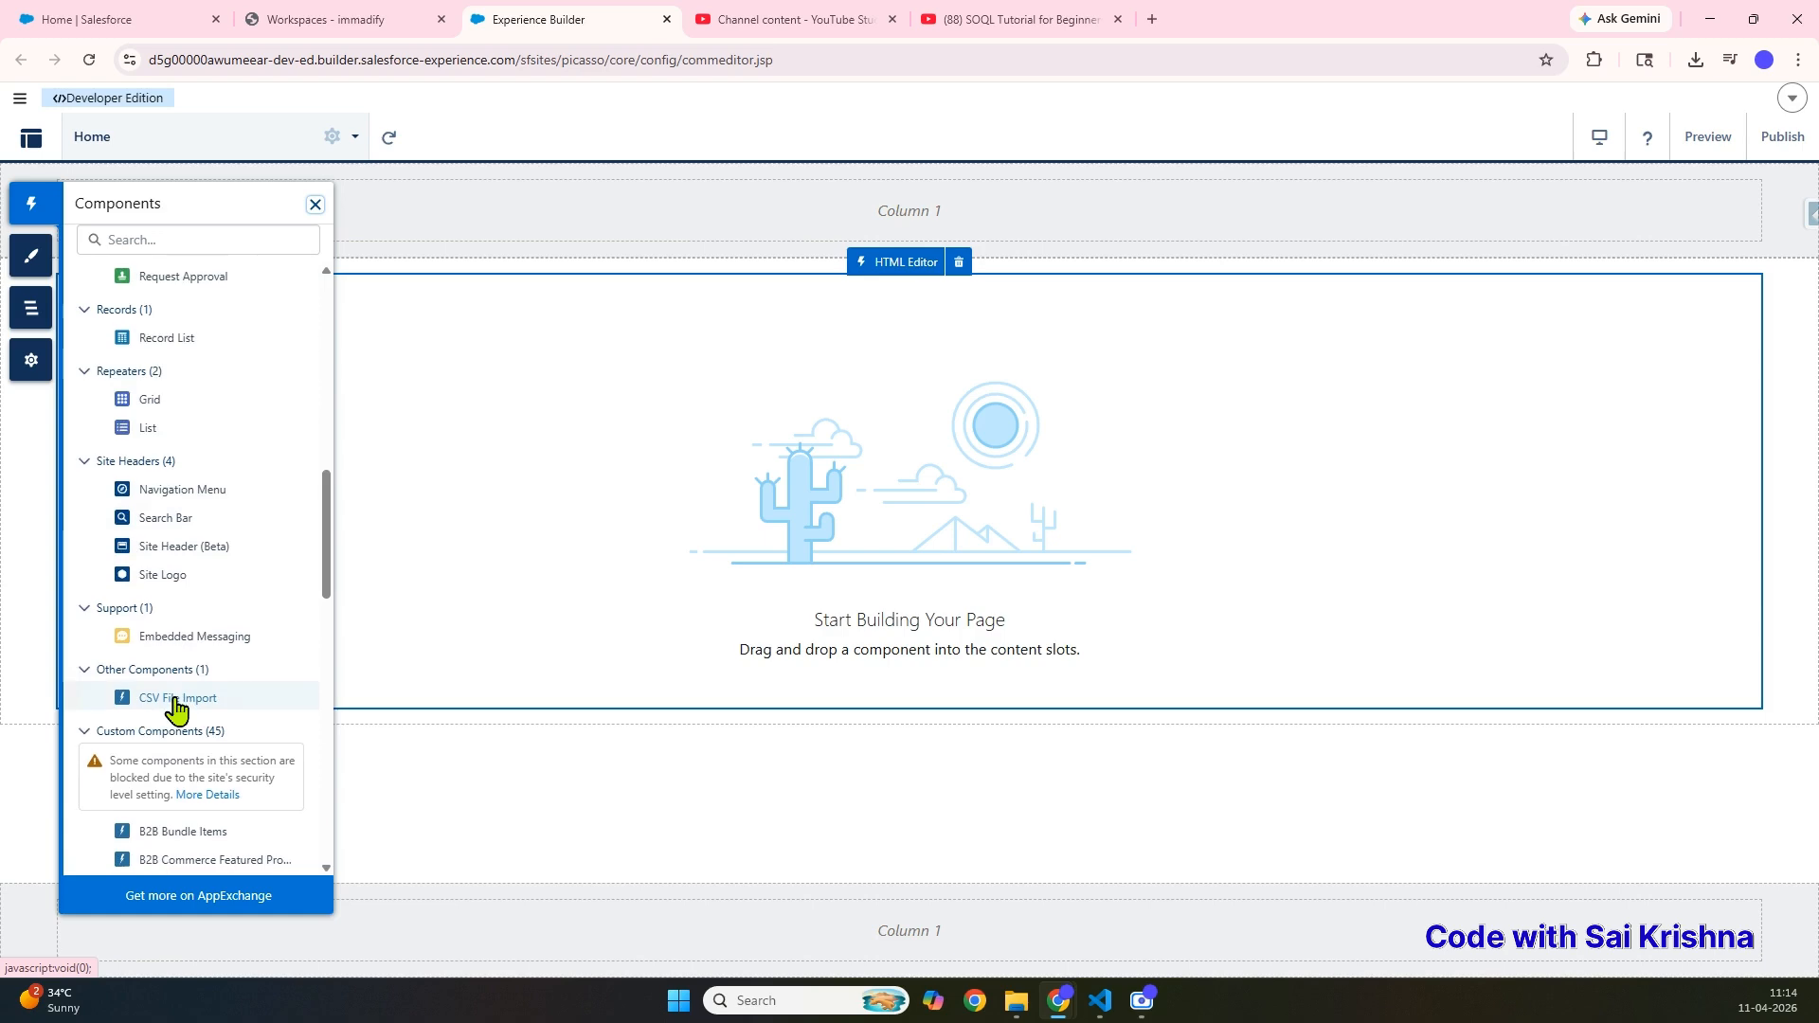
scroll(176, 706, up, 4)
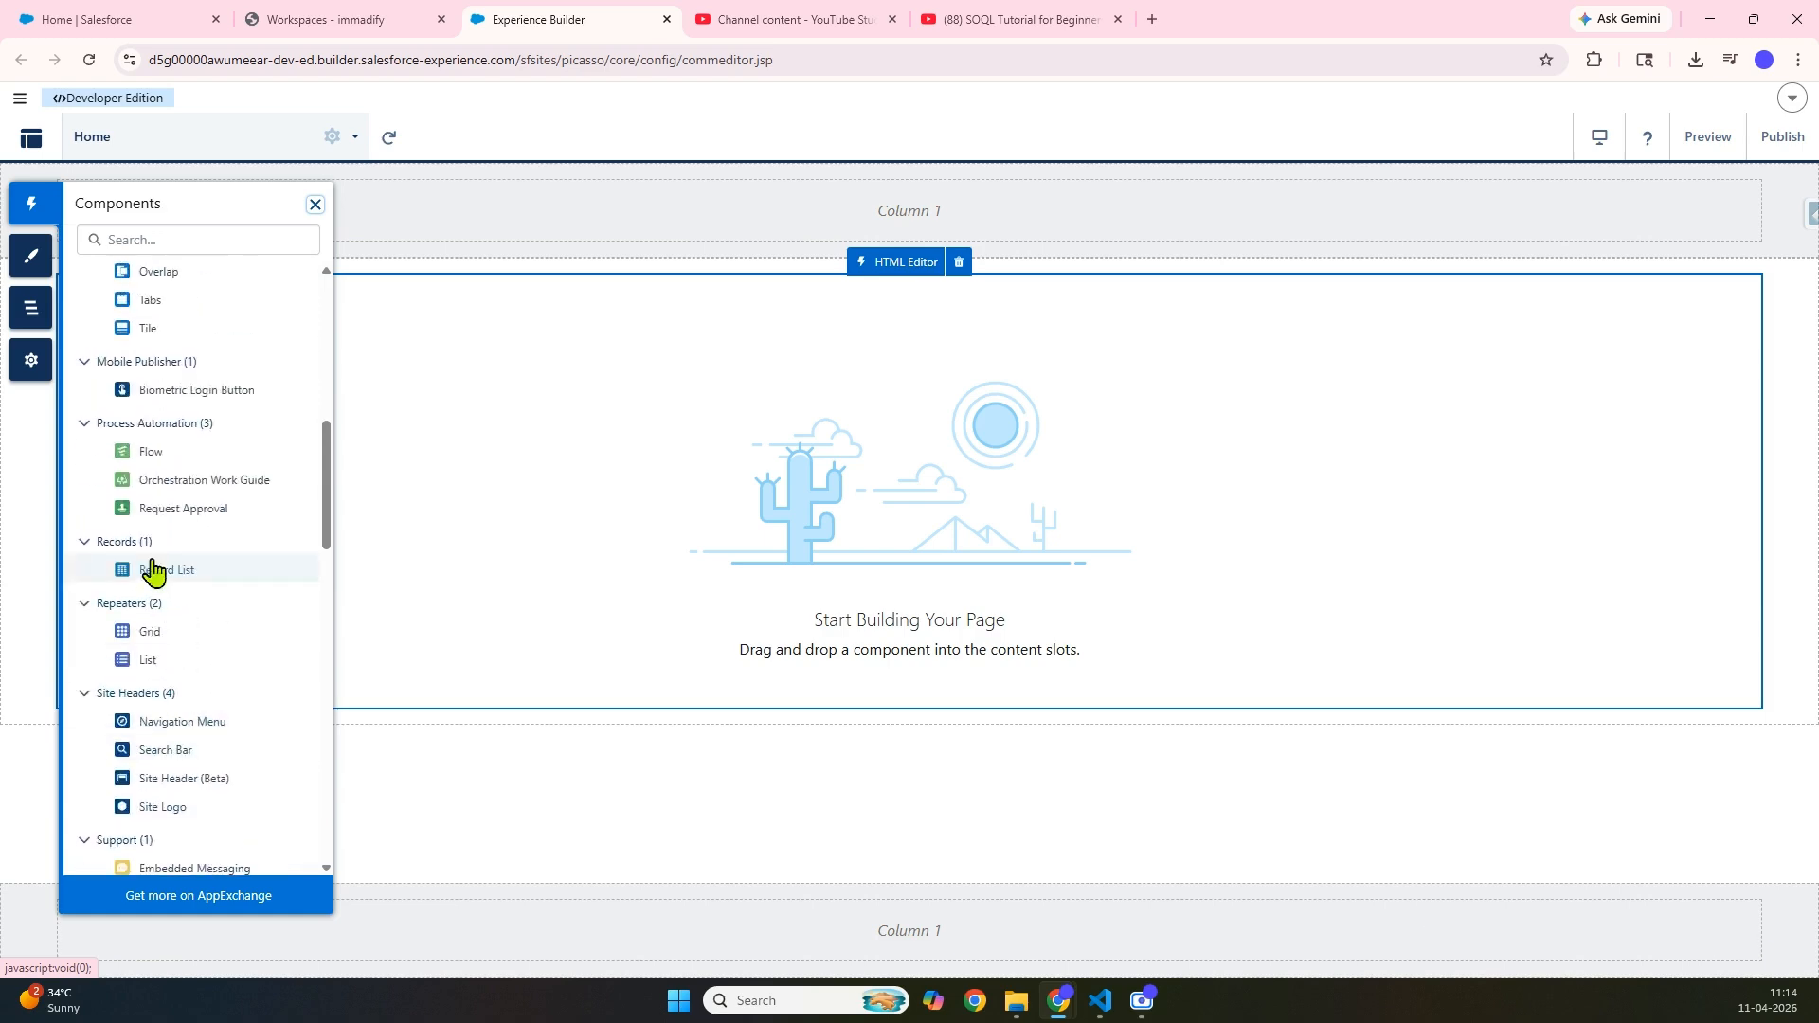
drag(142, 580, 604, 540)
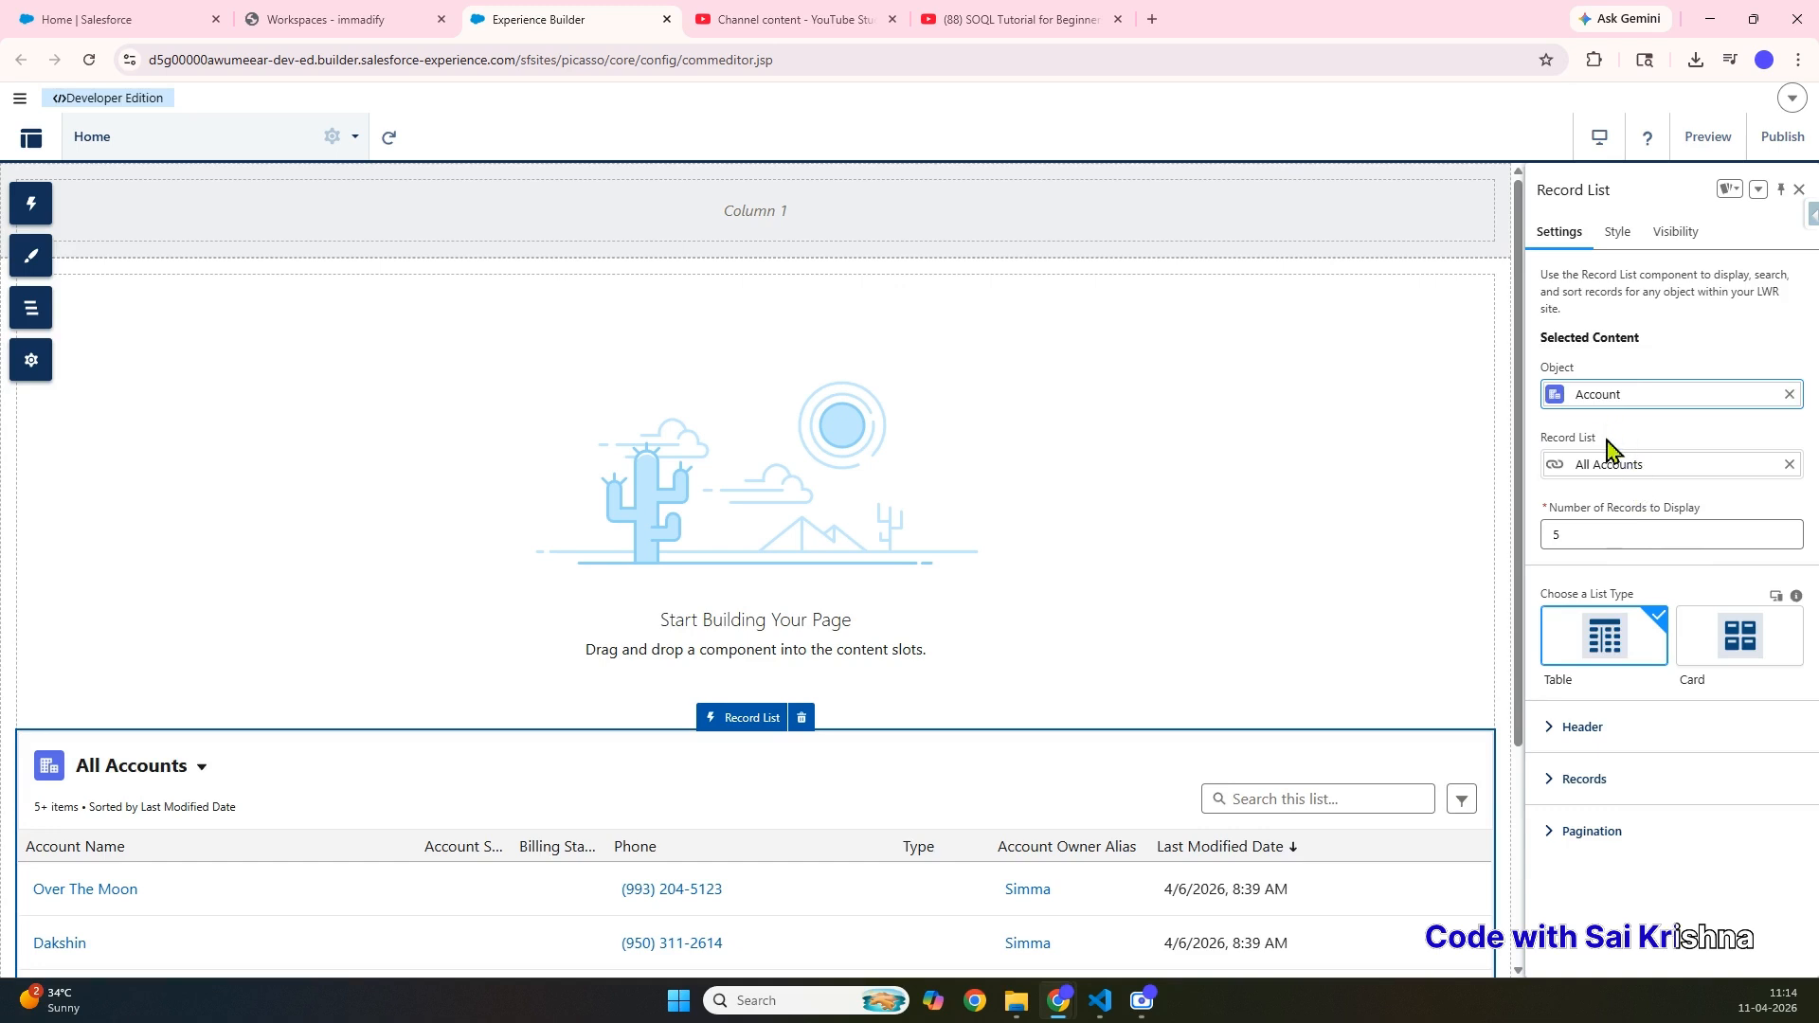
- Preview the Home page with the account record list and return to the builder
scroll(1076, 540, down, 3)
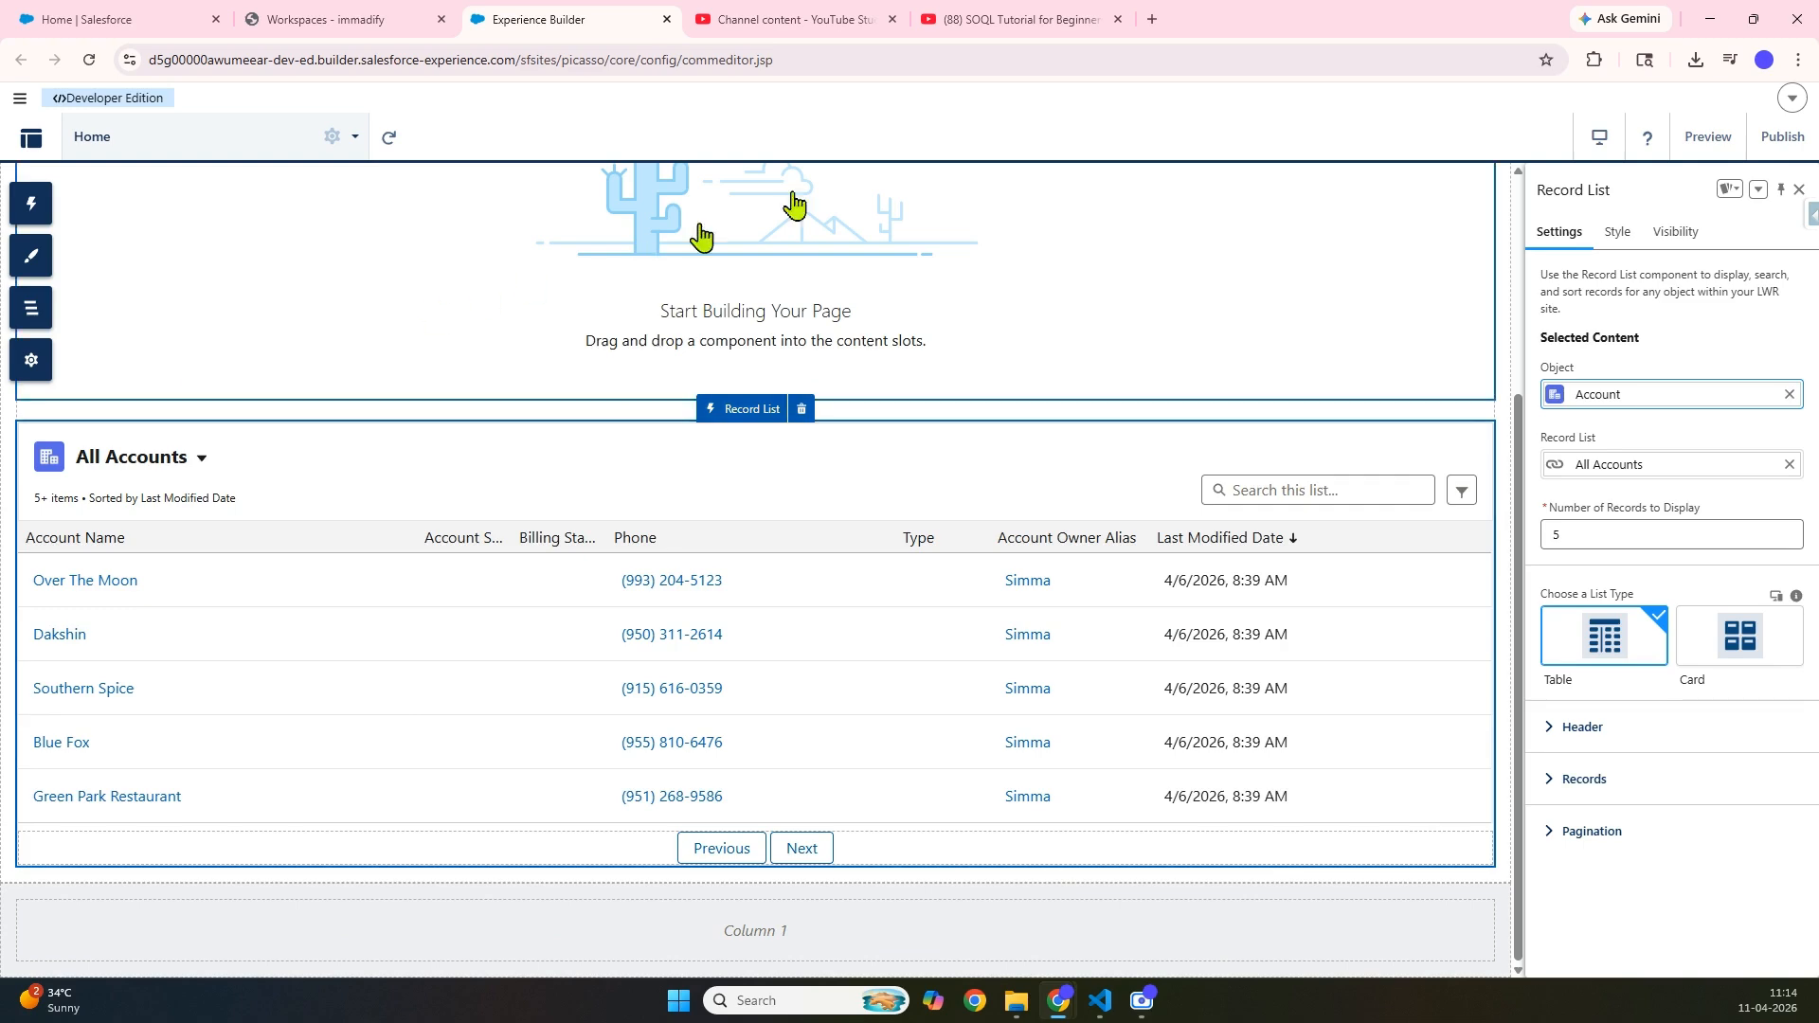
click(1708, 138)
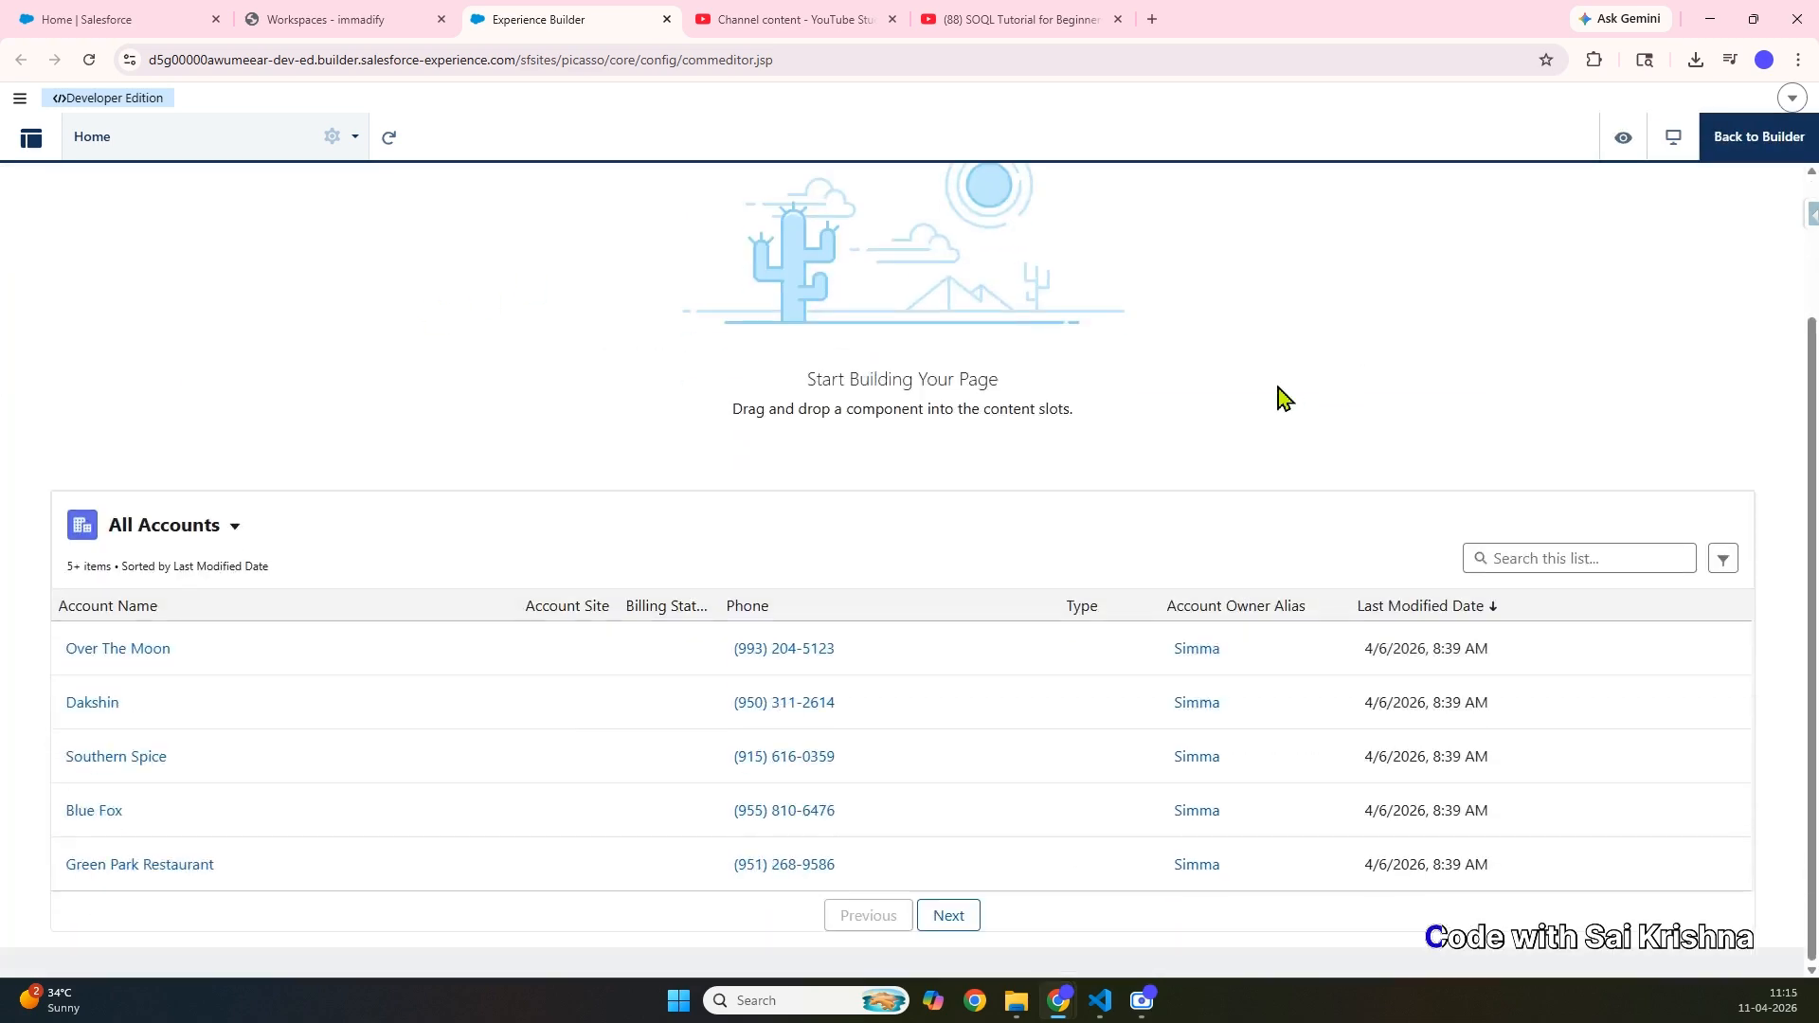
scroll(1277, 388, up, 2)
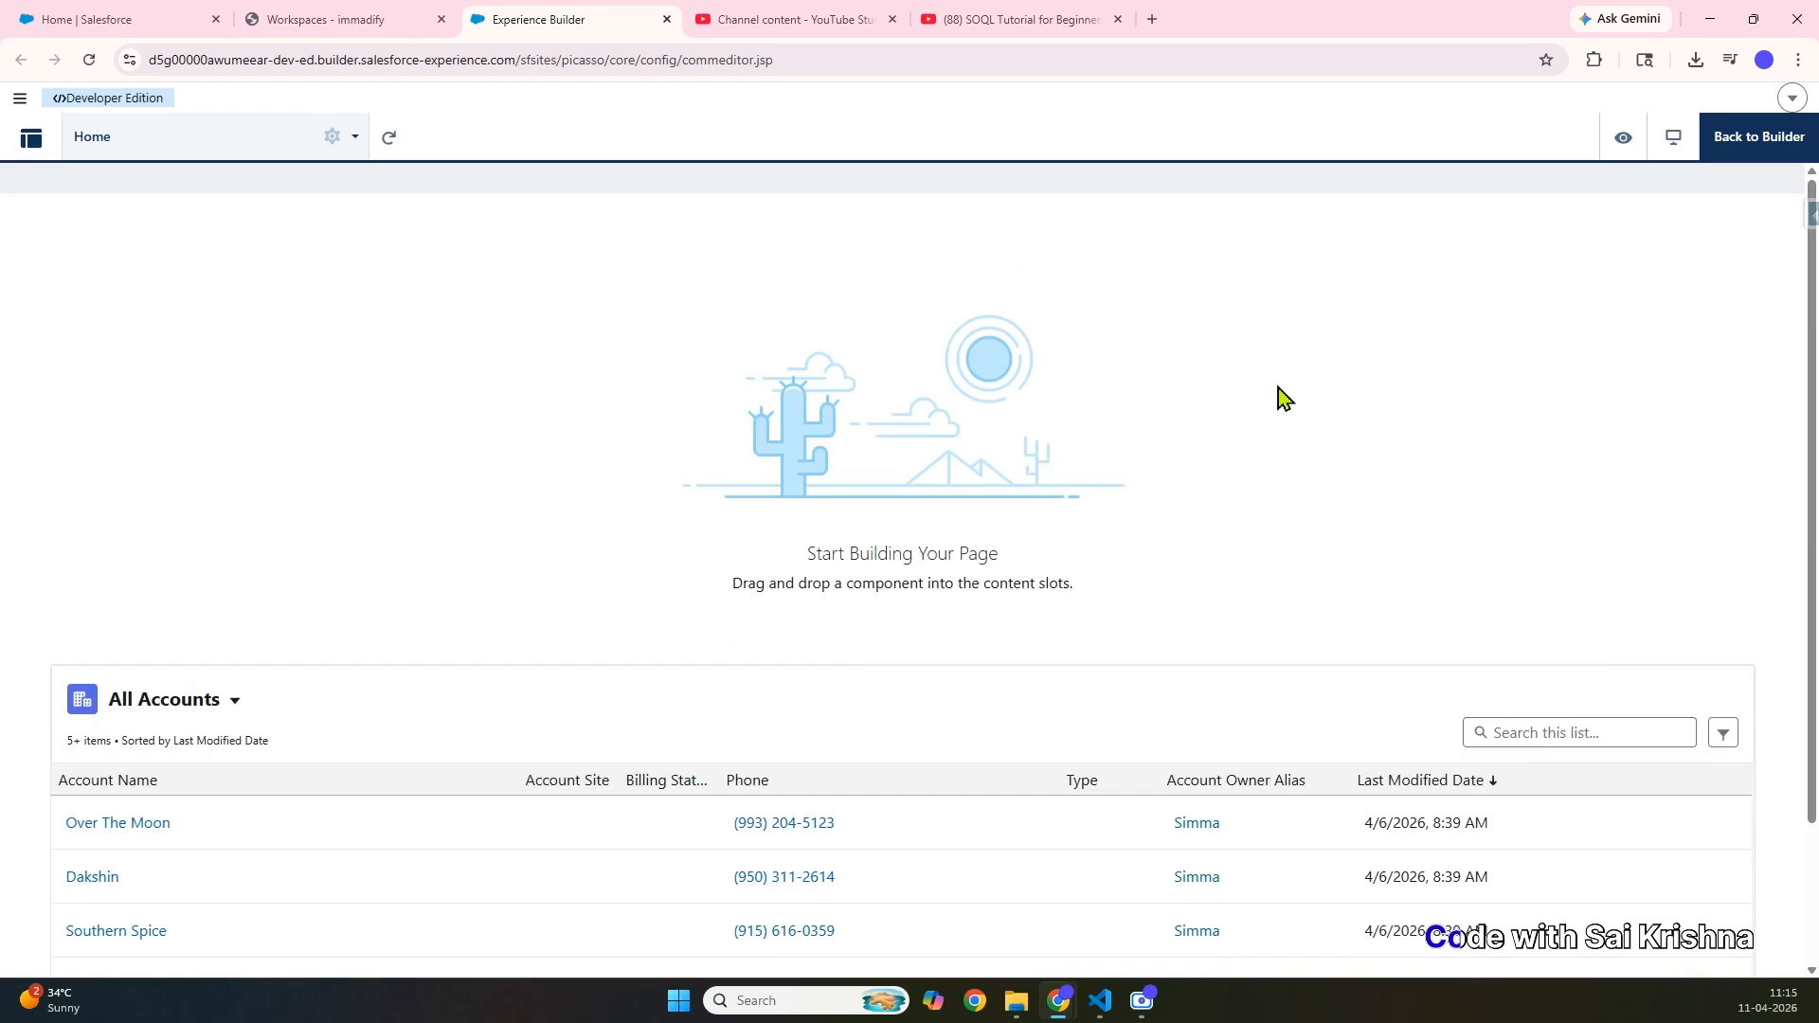
click(1808, 150)
- Delete the HTML Editor placeholder component above the record list on the Home page
click(1051, 453)
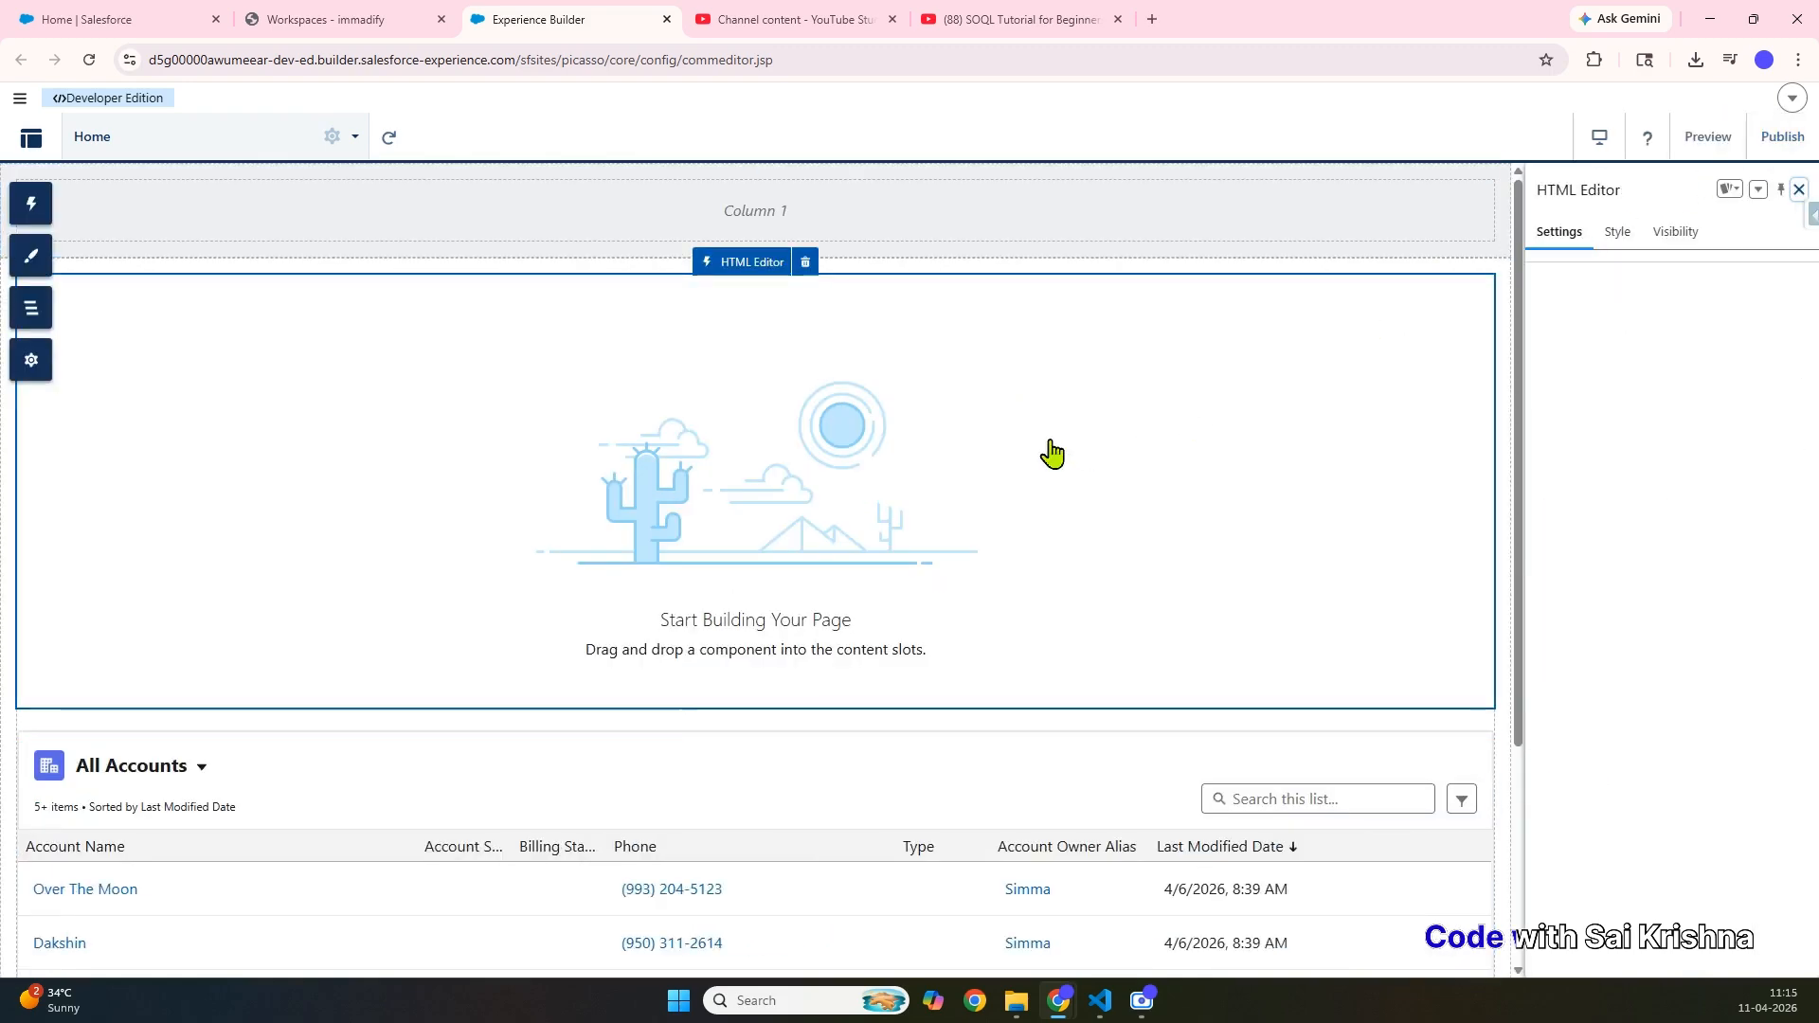
click(805, 266)
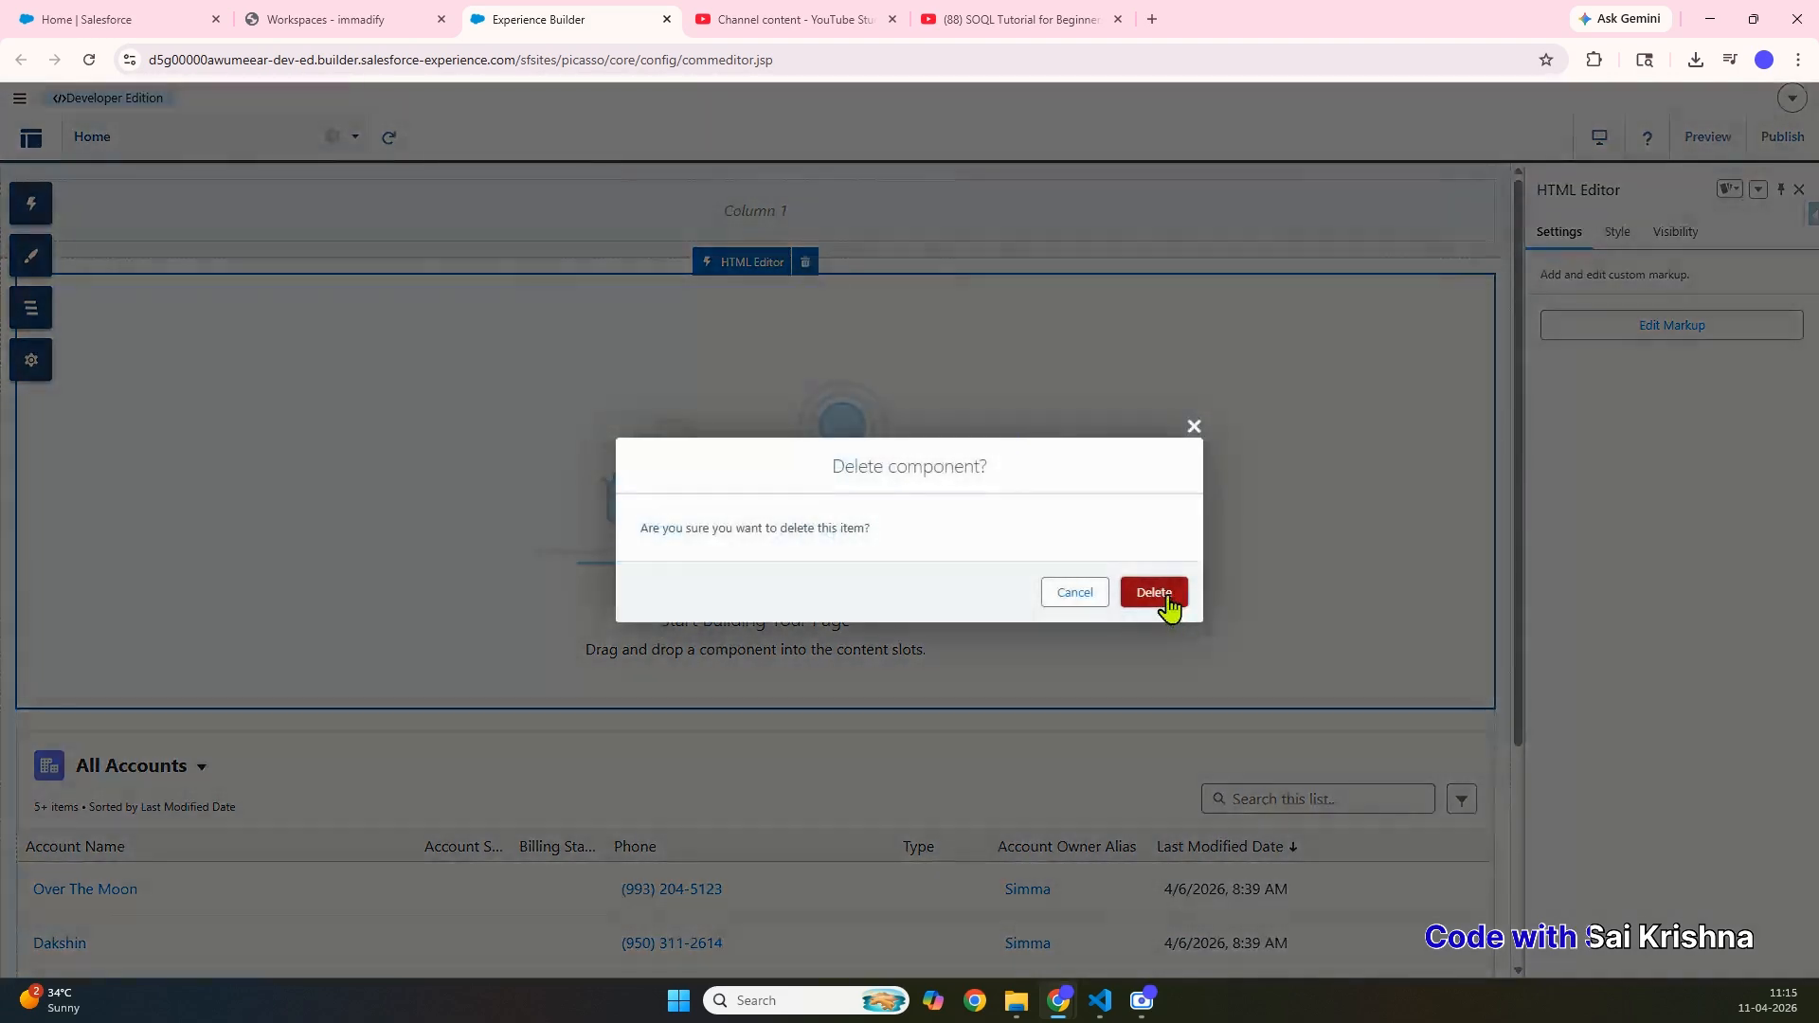
click(1167, 601)
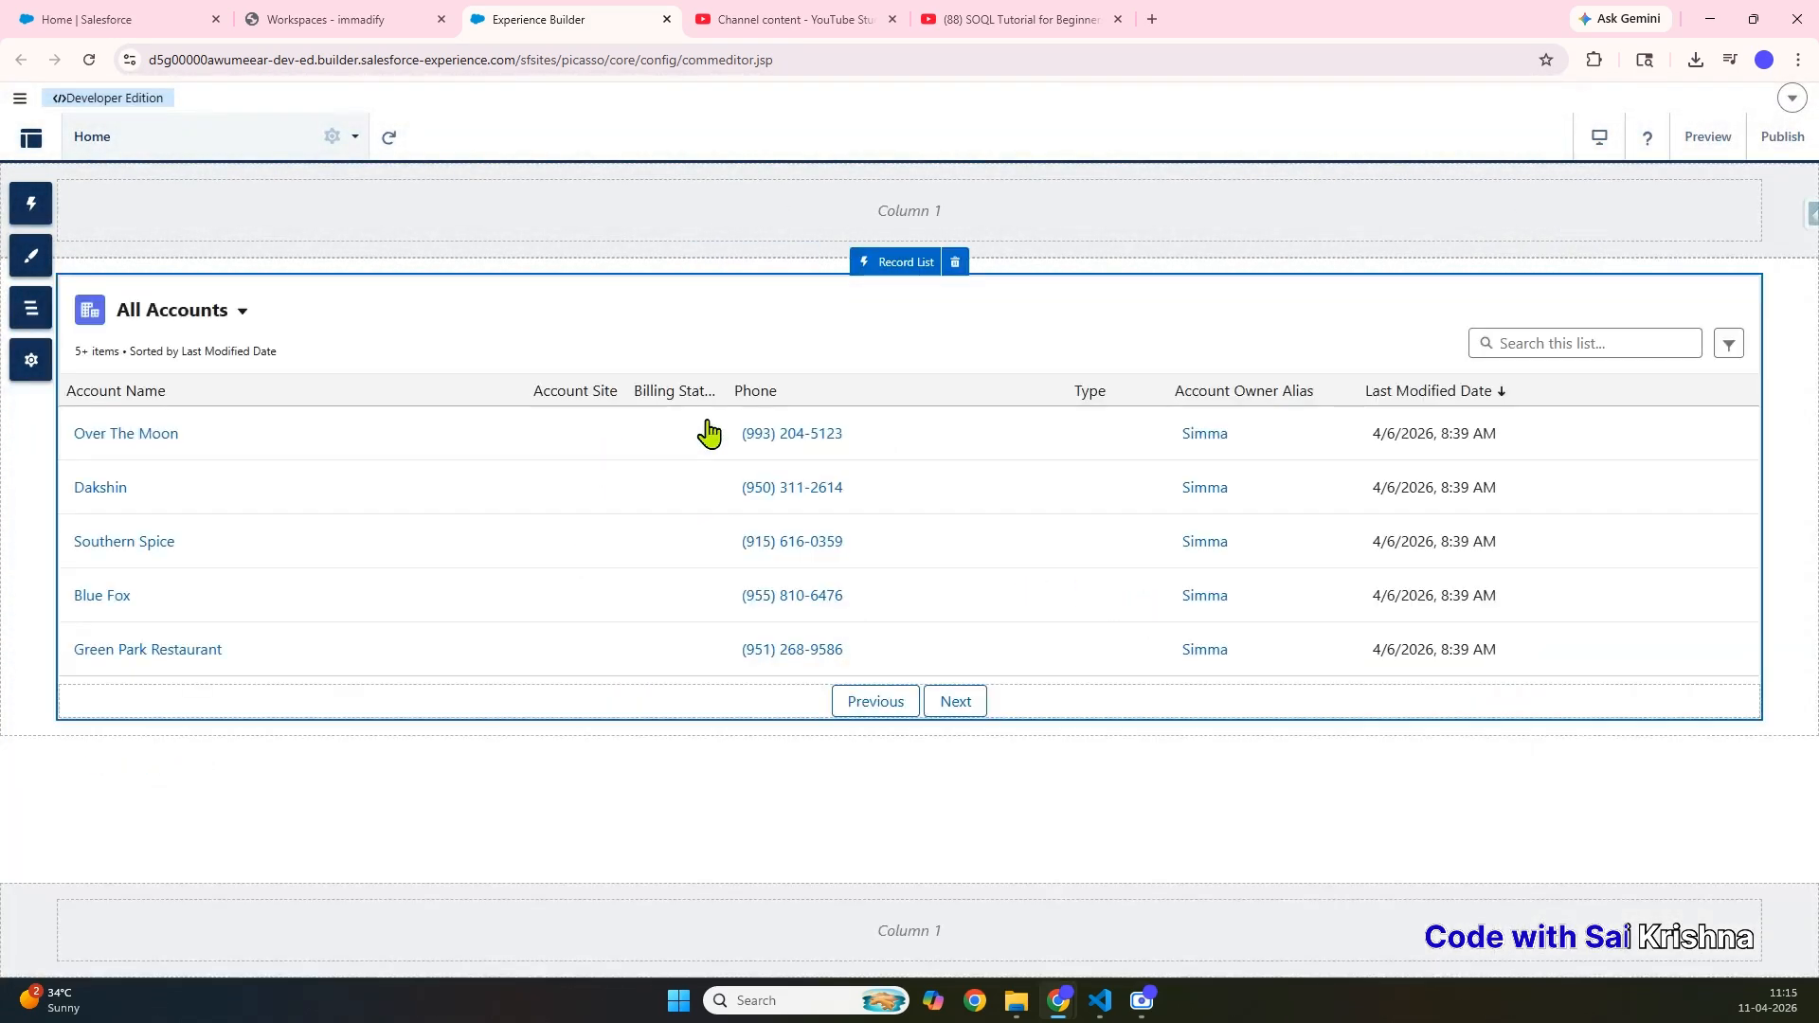
- Set the Record List component's object to Menu with the All record list
click(1201, 322)
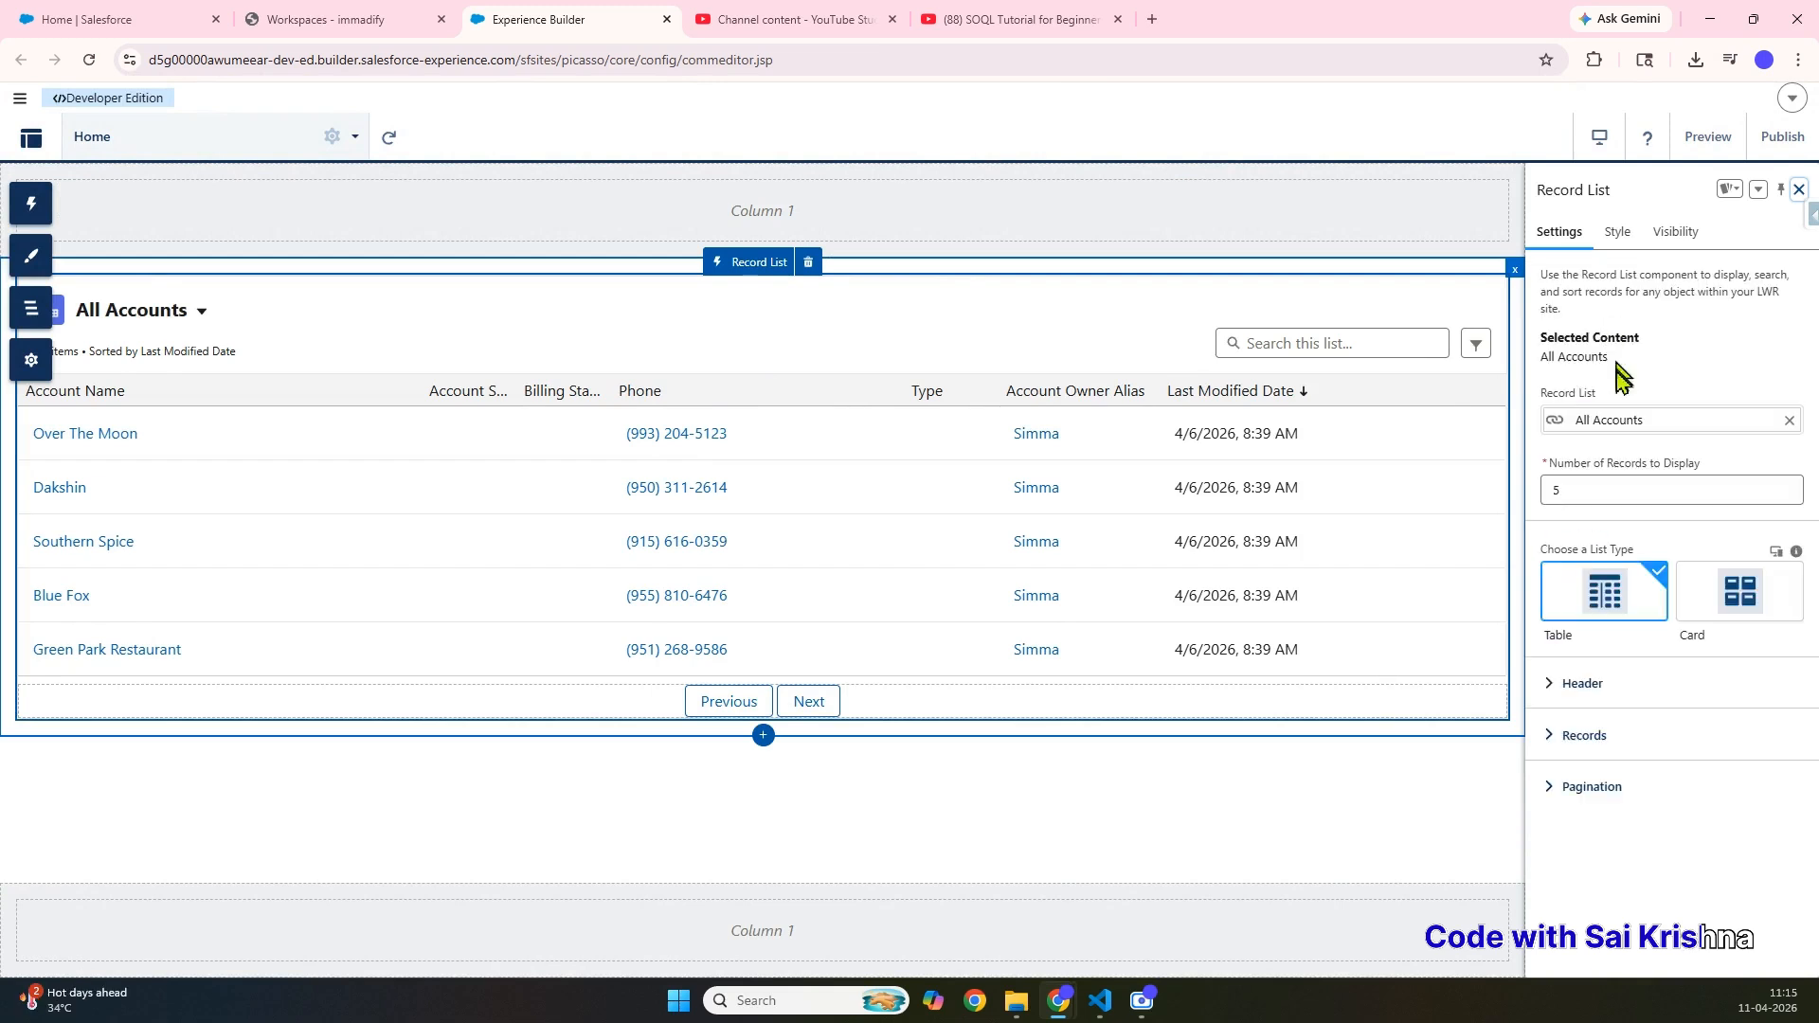
click(1790, 422)
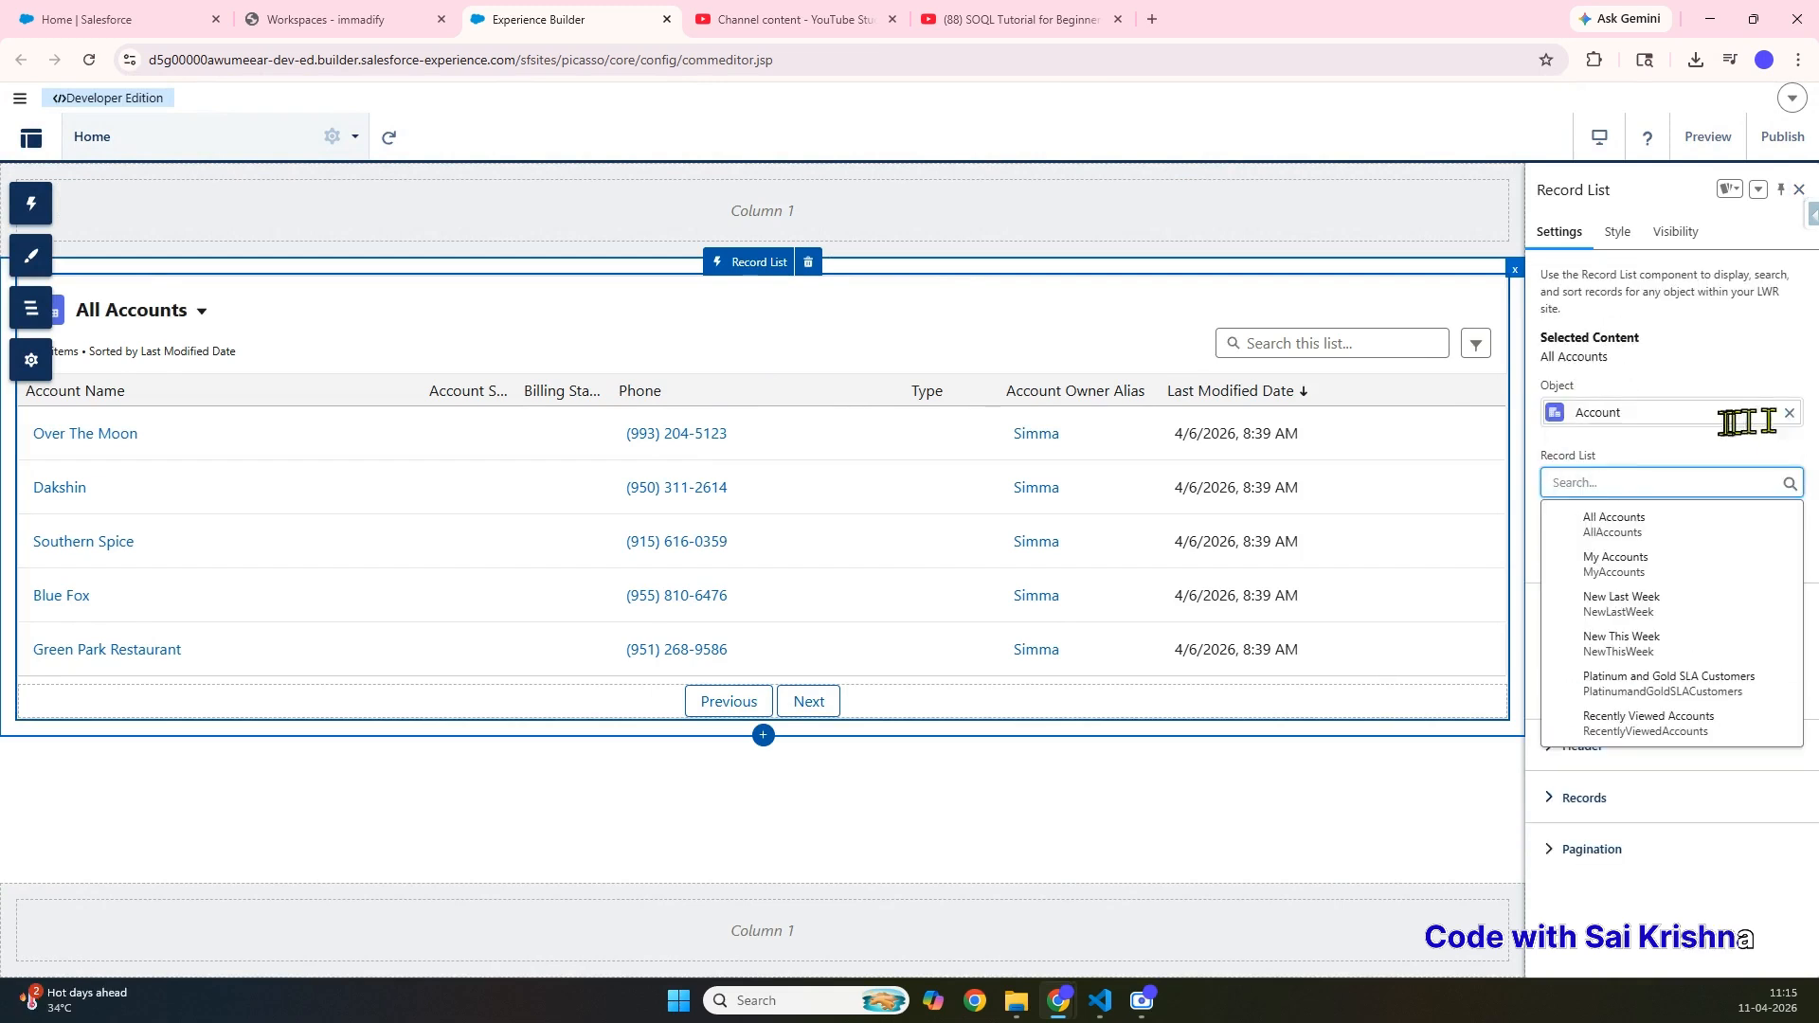
text(menu)
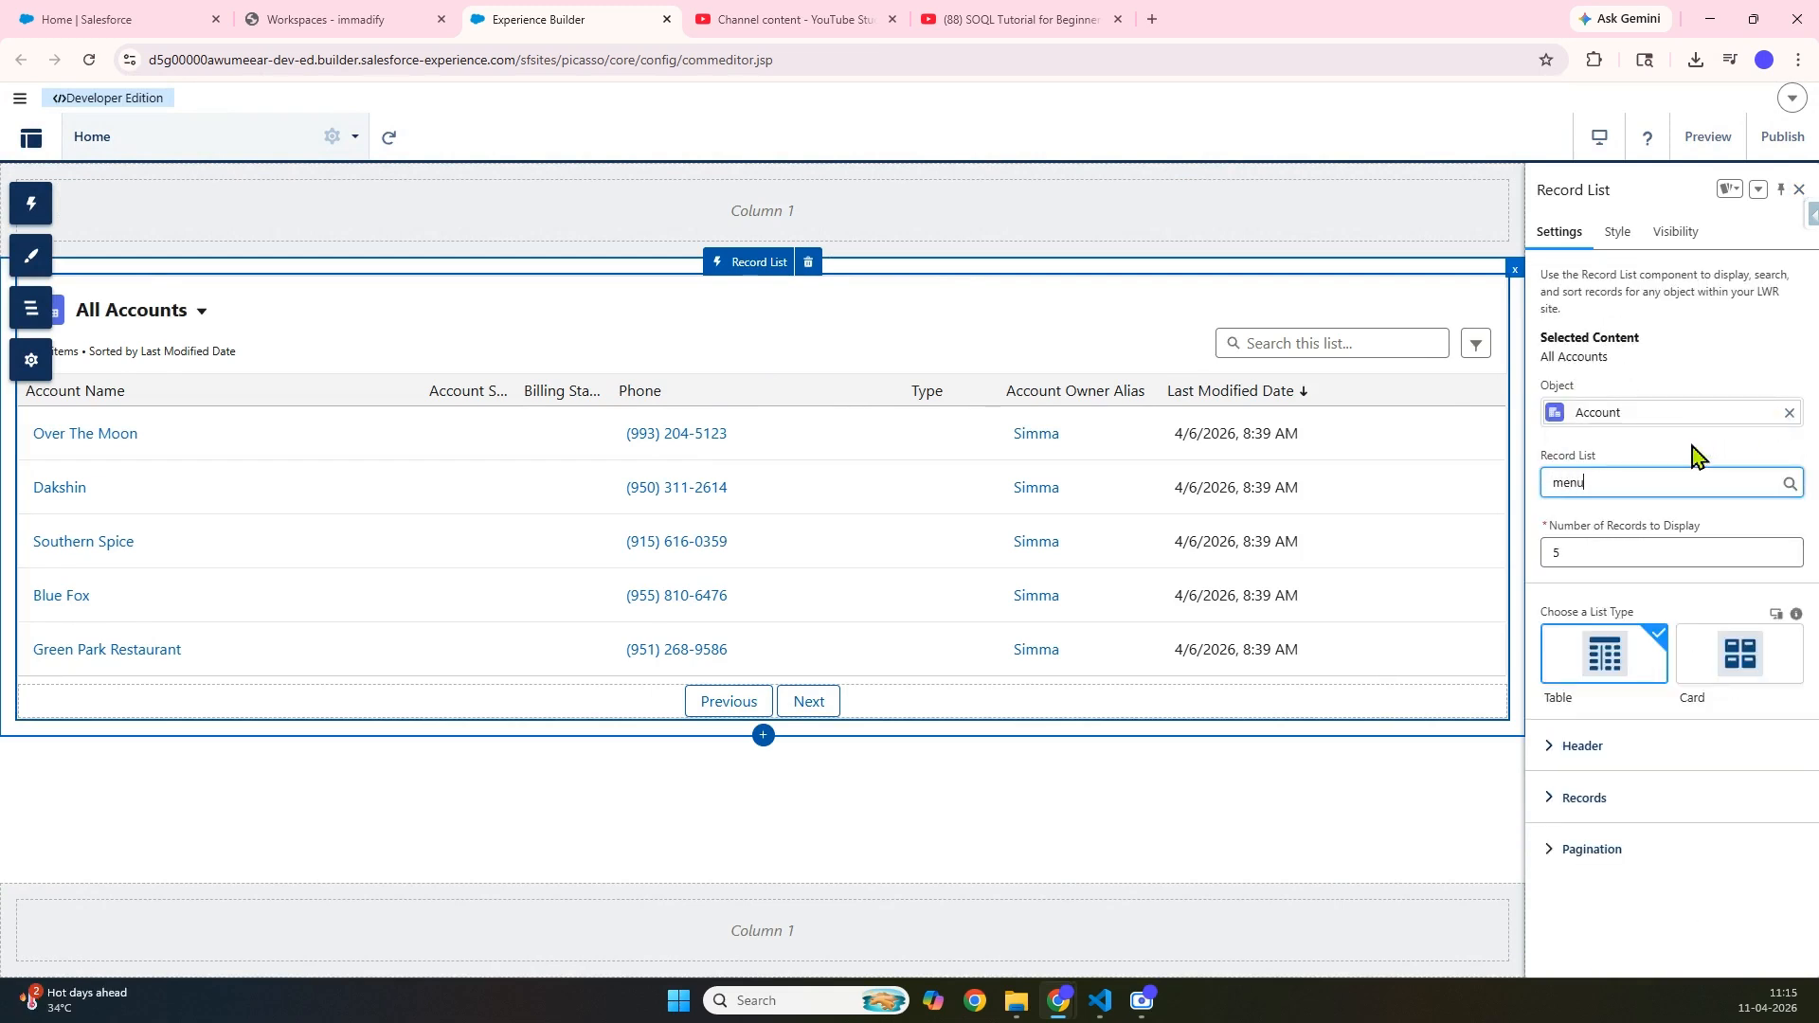
click(1789, 413)
text(menu)
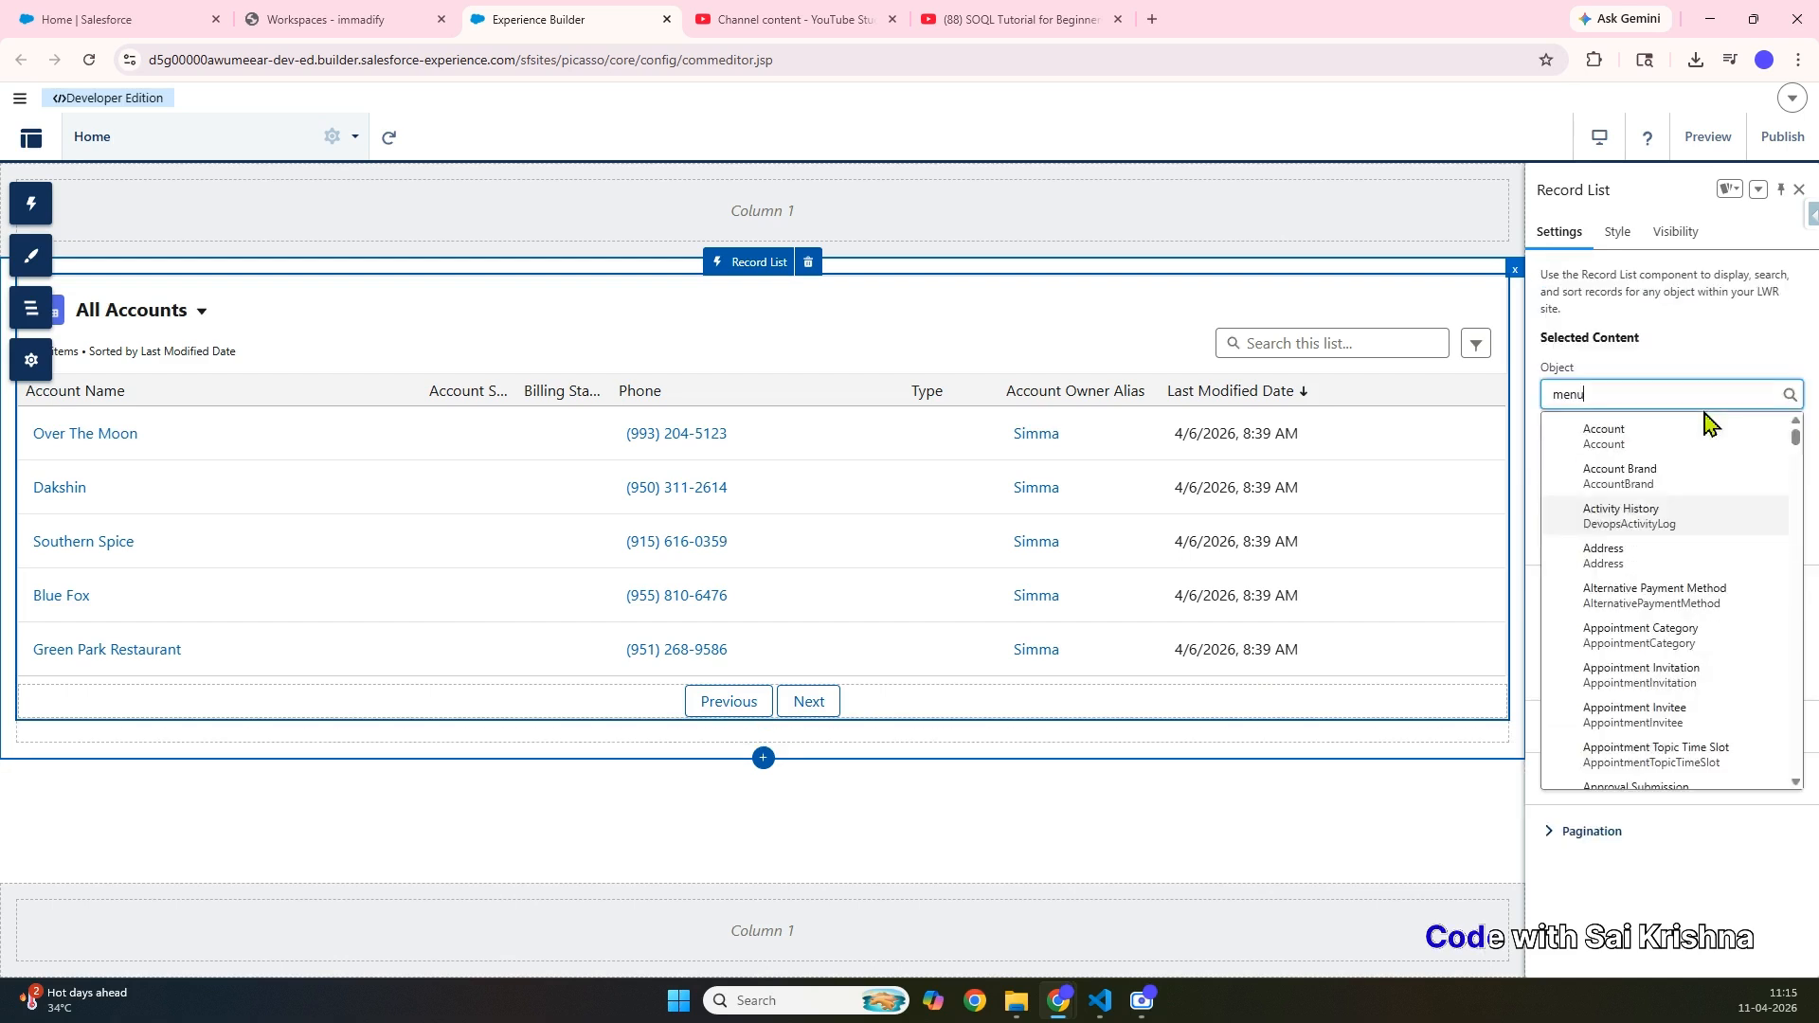
click(1646, 592)
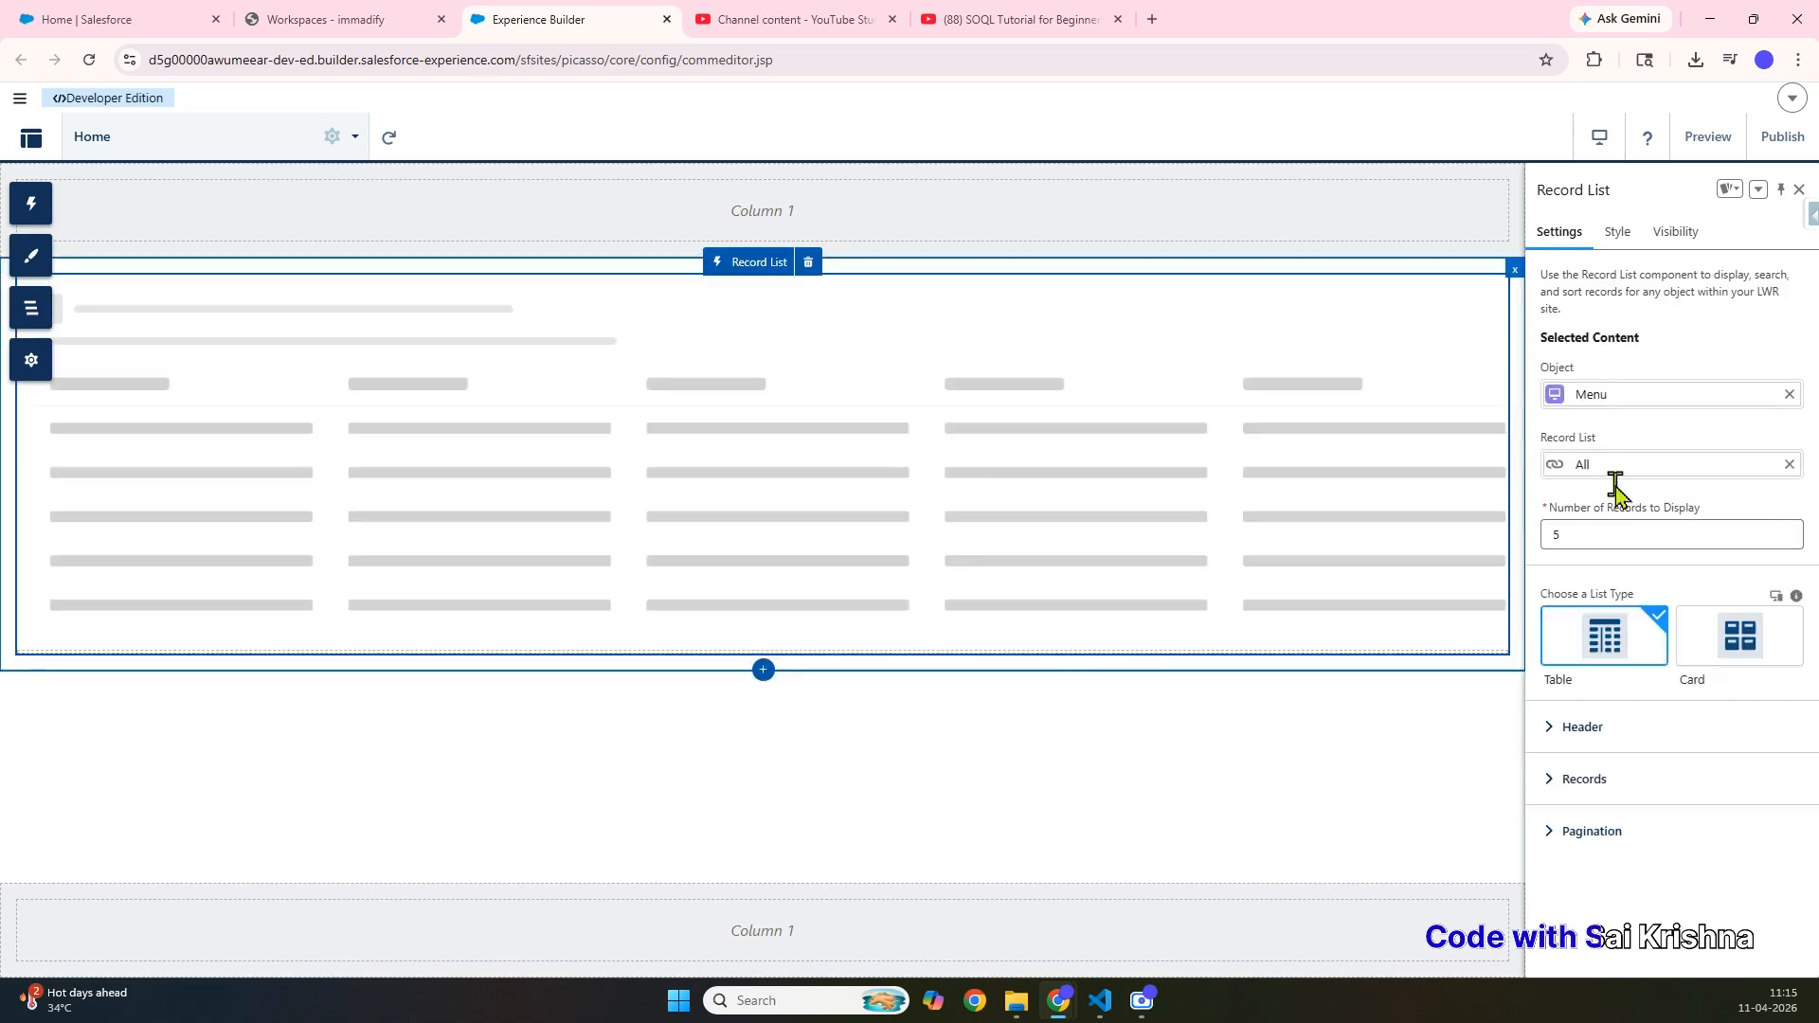
- Set the menu record list's number of records to display to 10 and reselect the component
click(1611, 523)
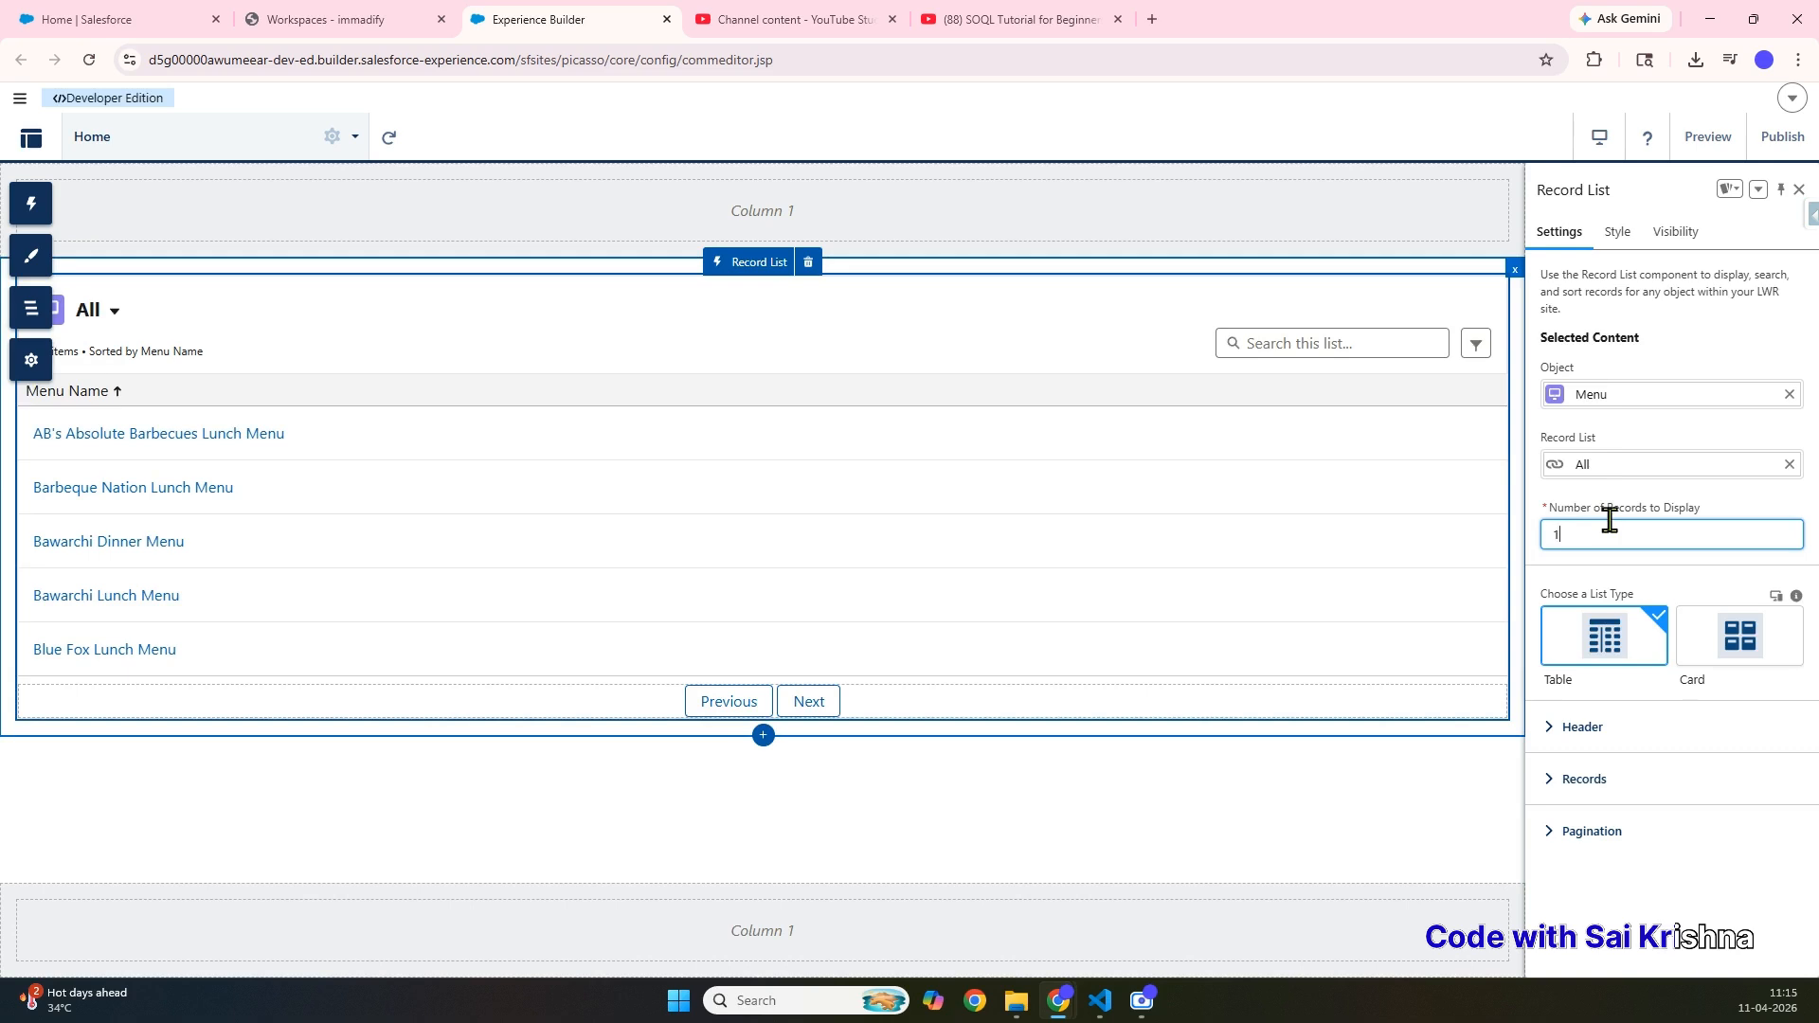
click(1217, 839)
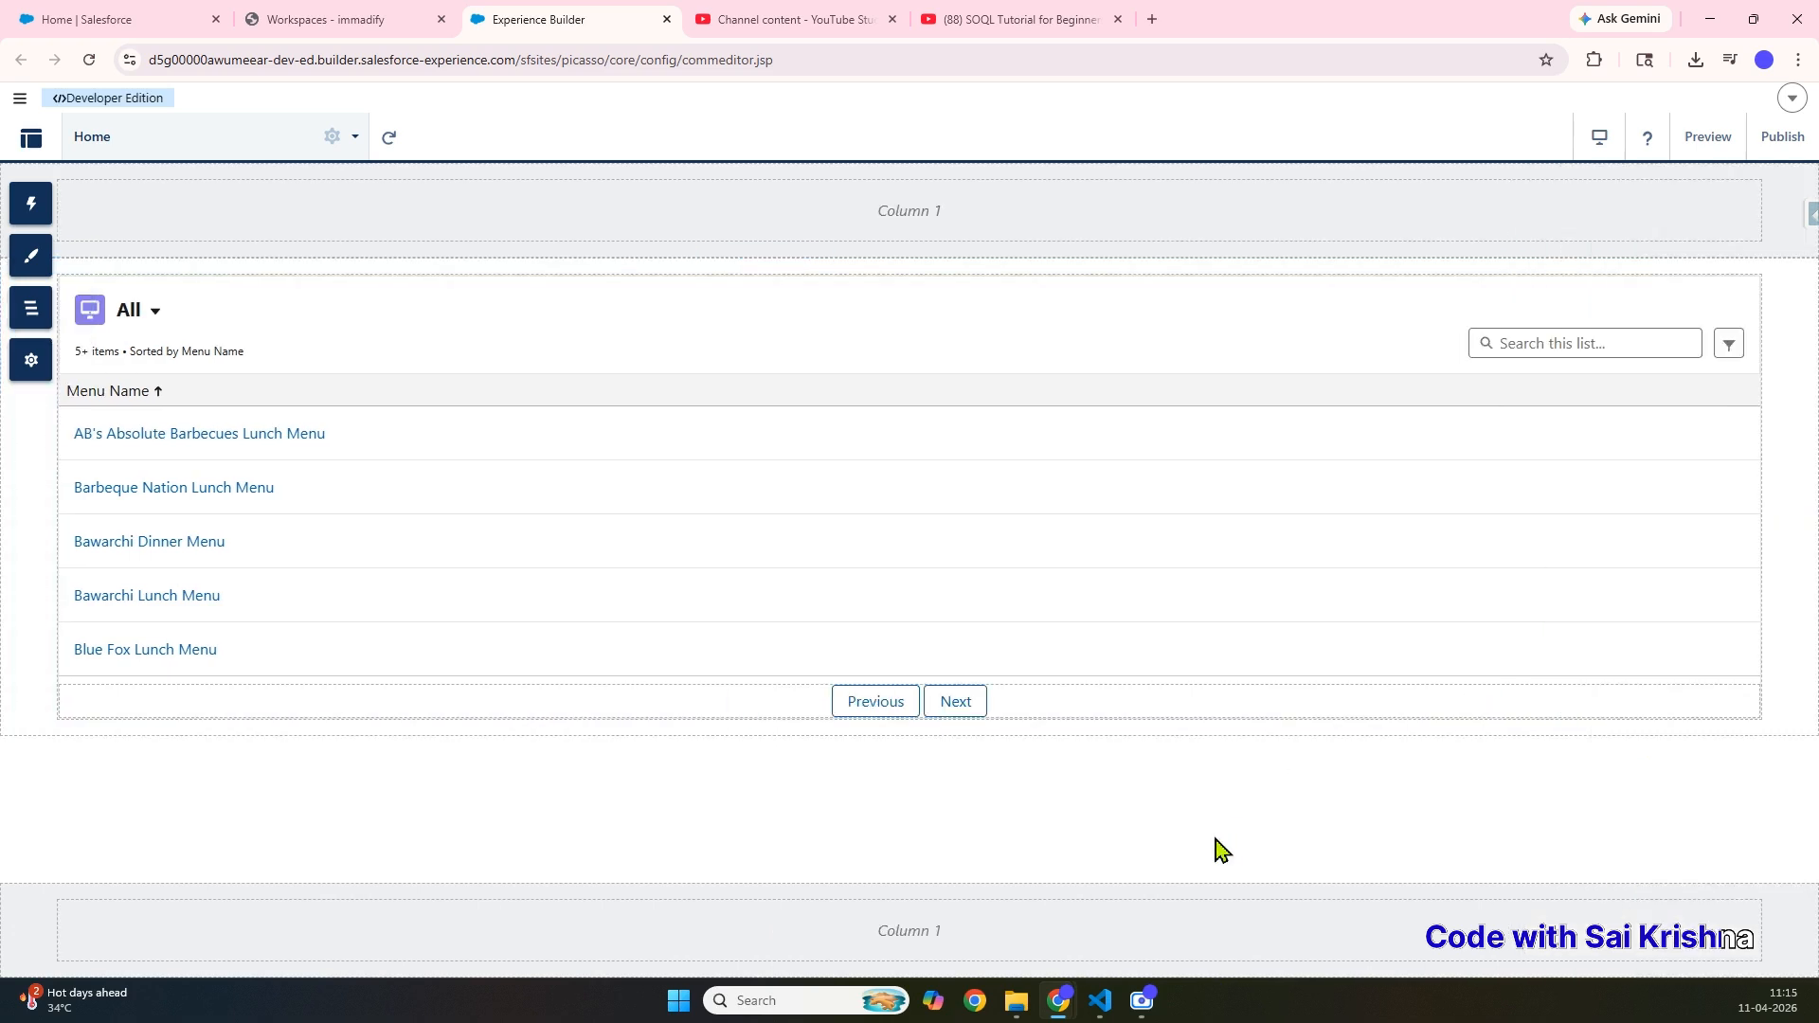
click(946, 566)
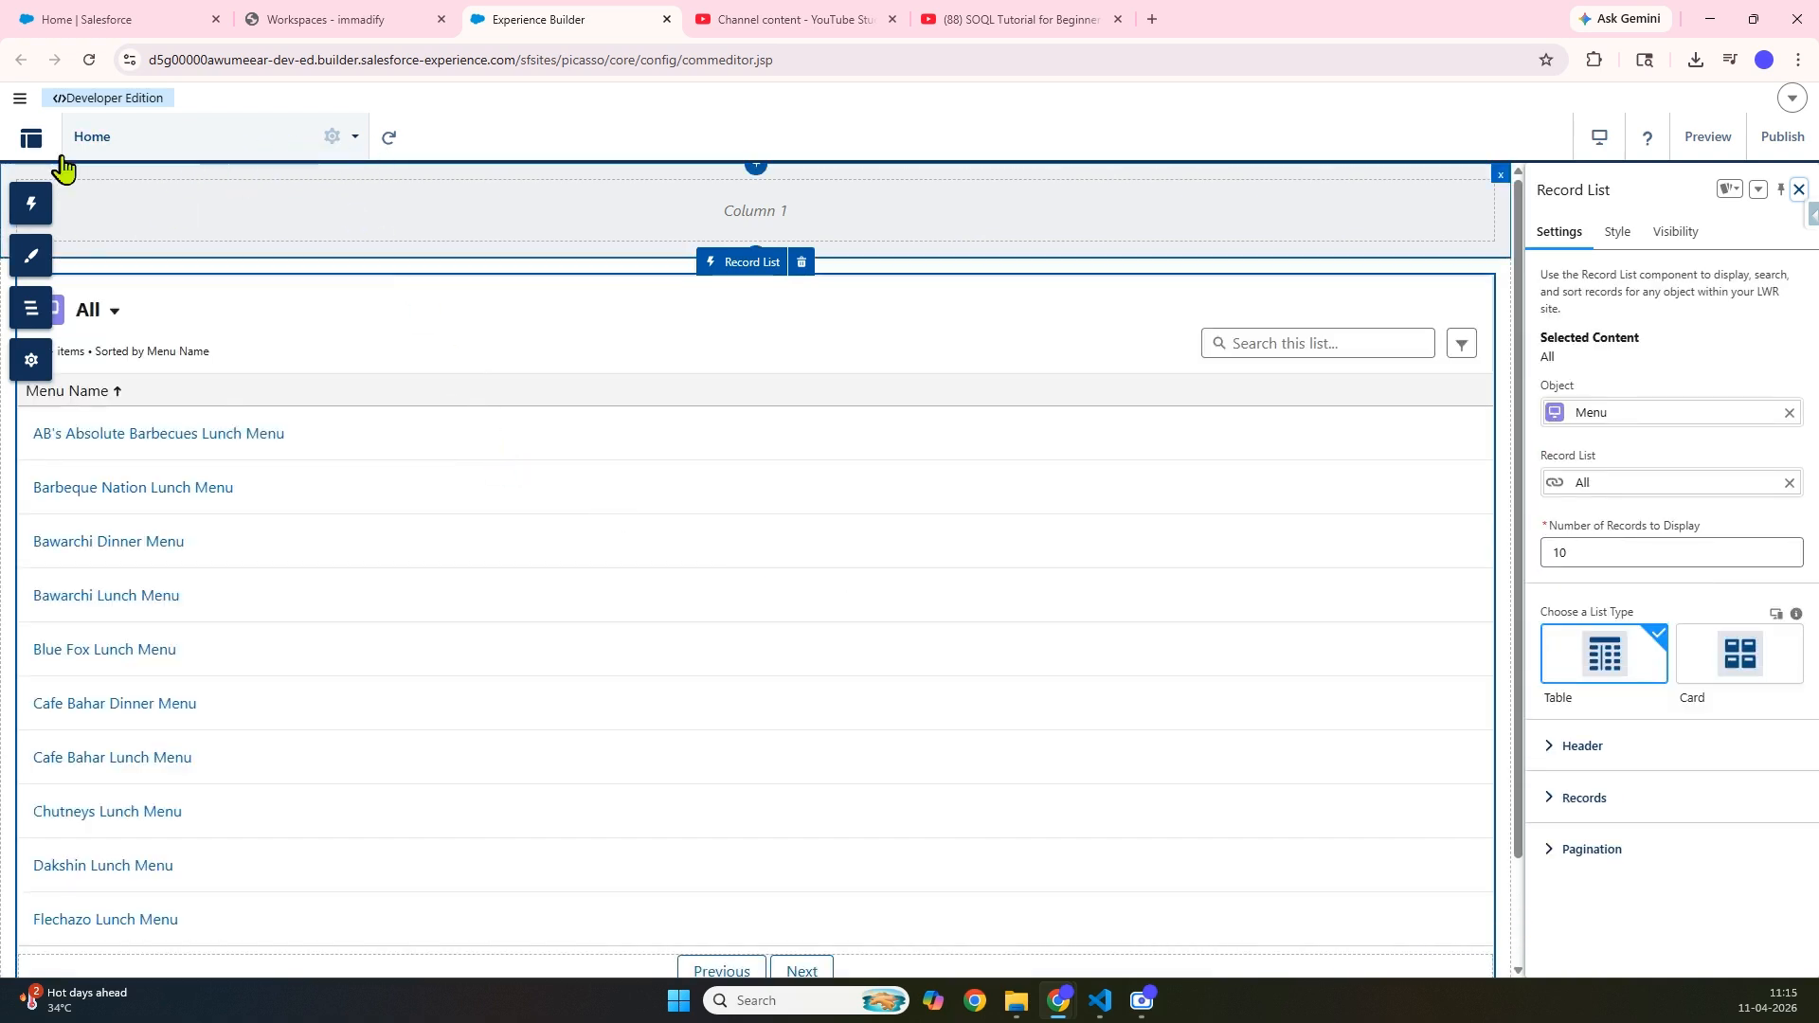
- Look through the site's page list, theme options, page structure and general site settings
click(354, 139)
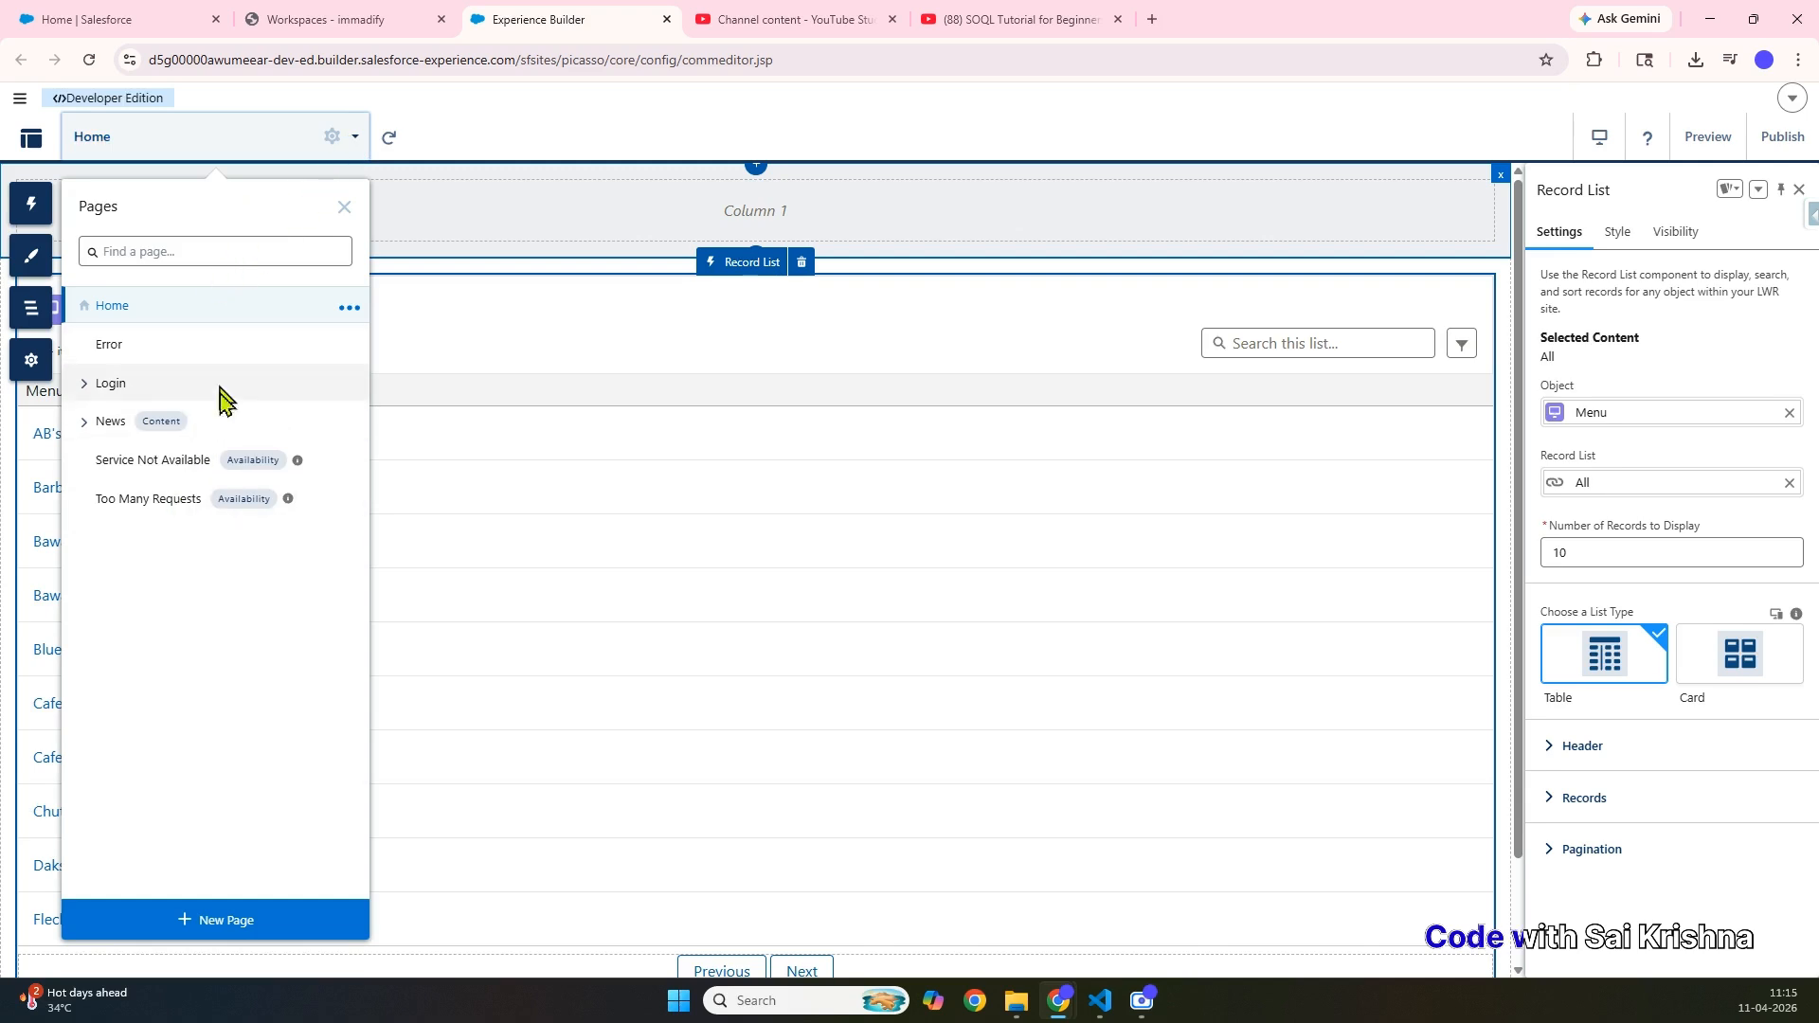
click(31, 256)
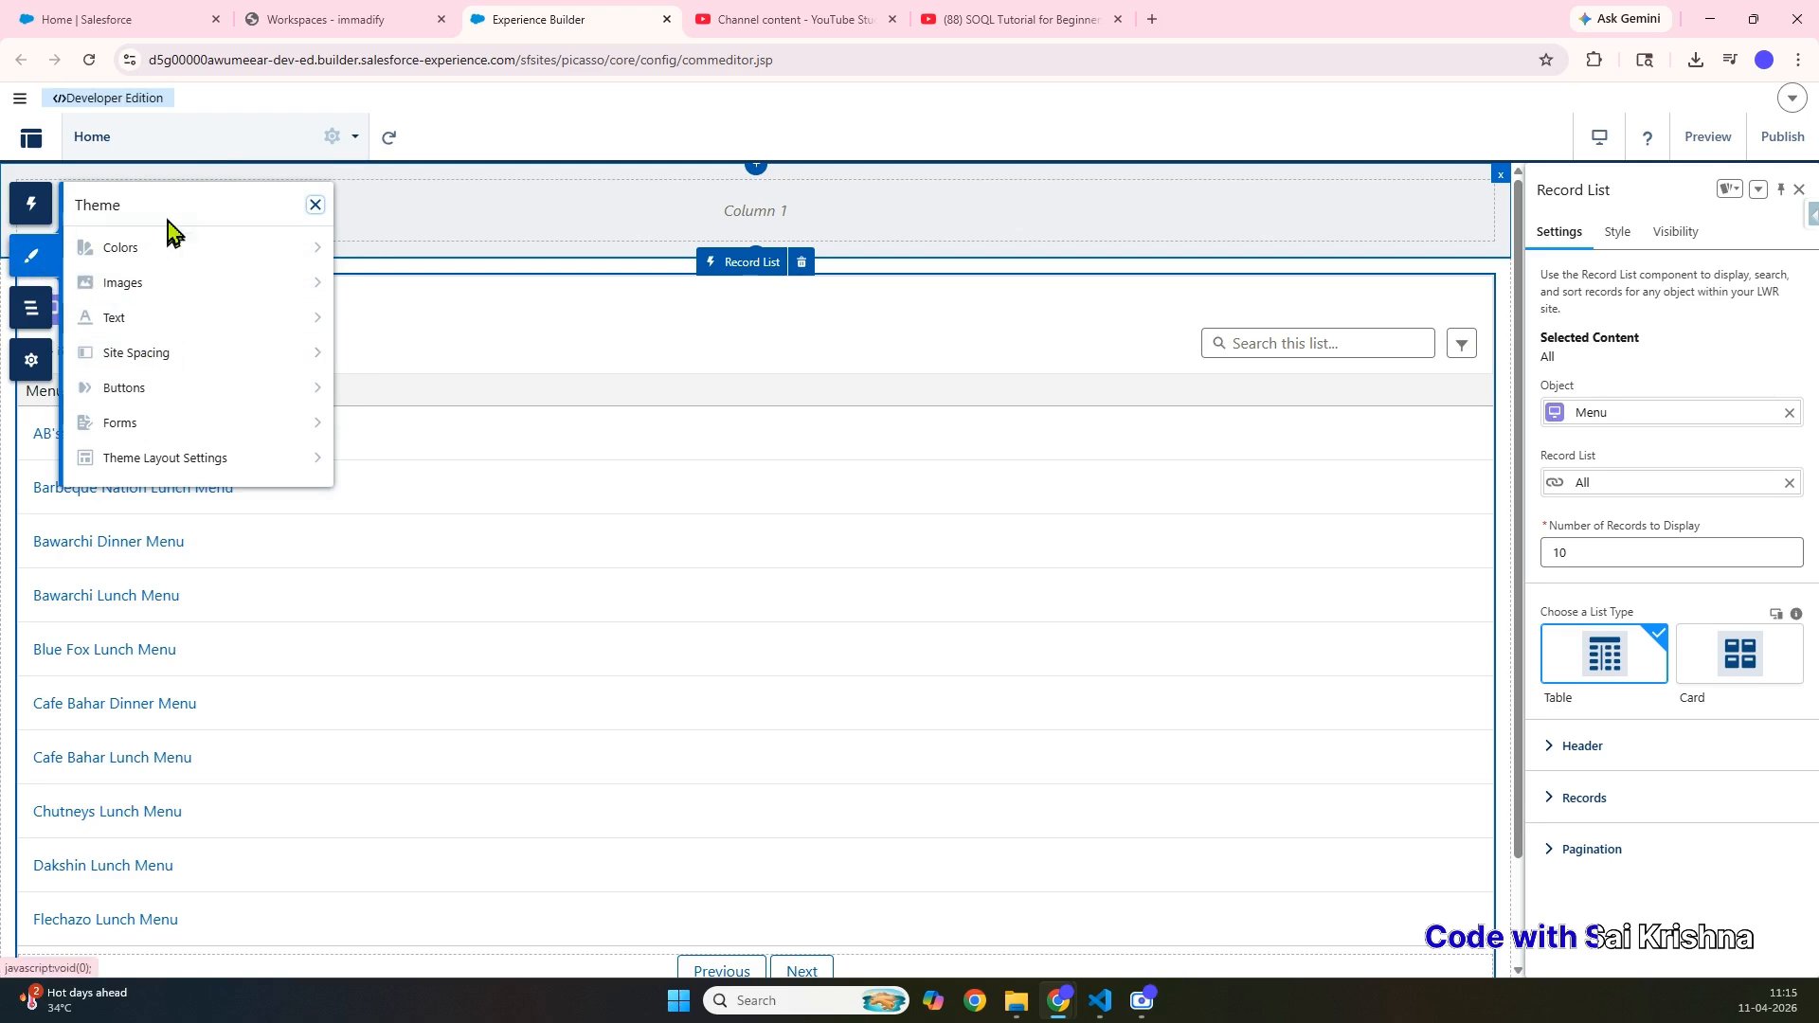
click(31, 309)
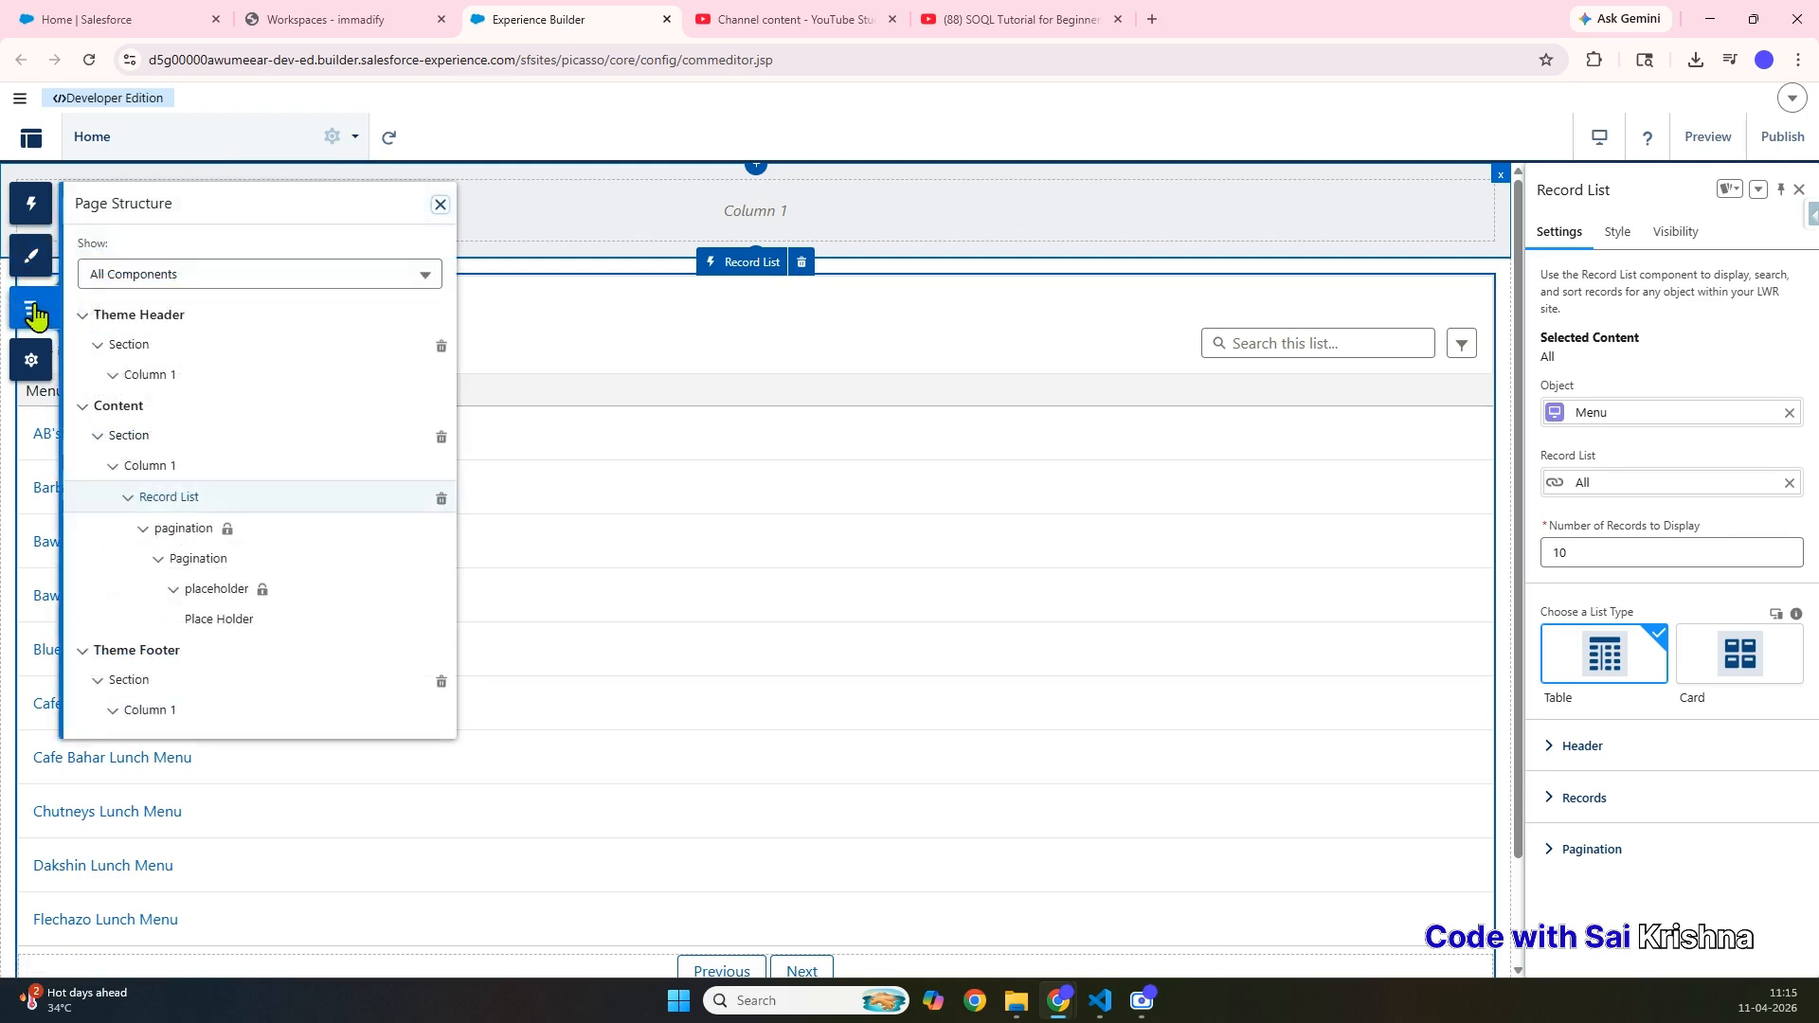
click(35, 361)
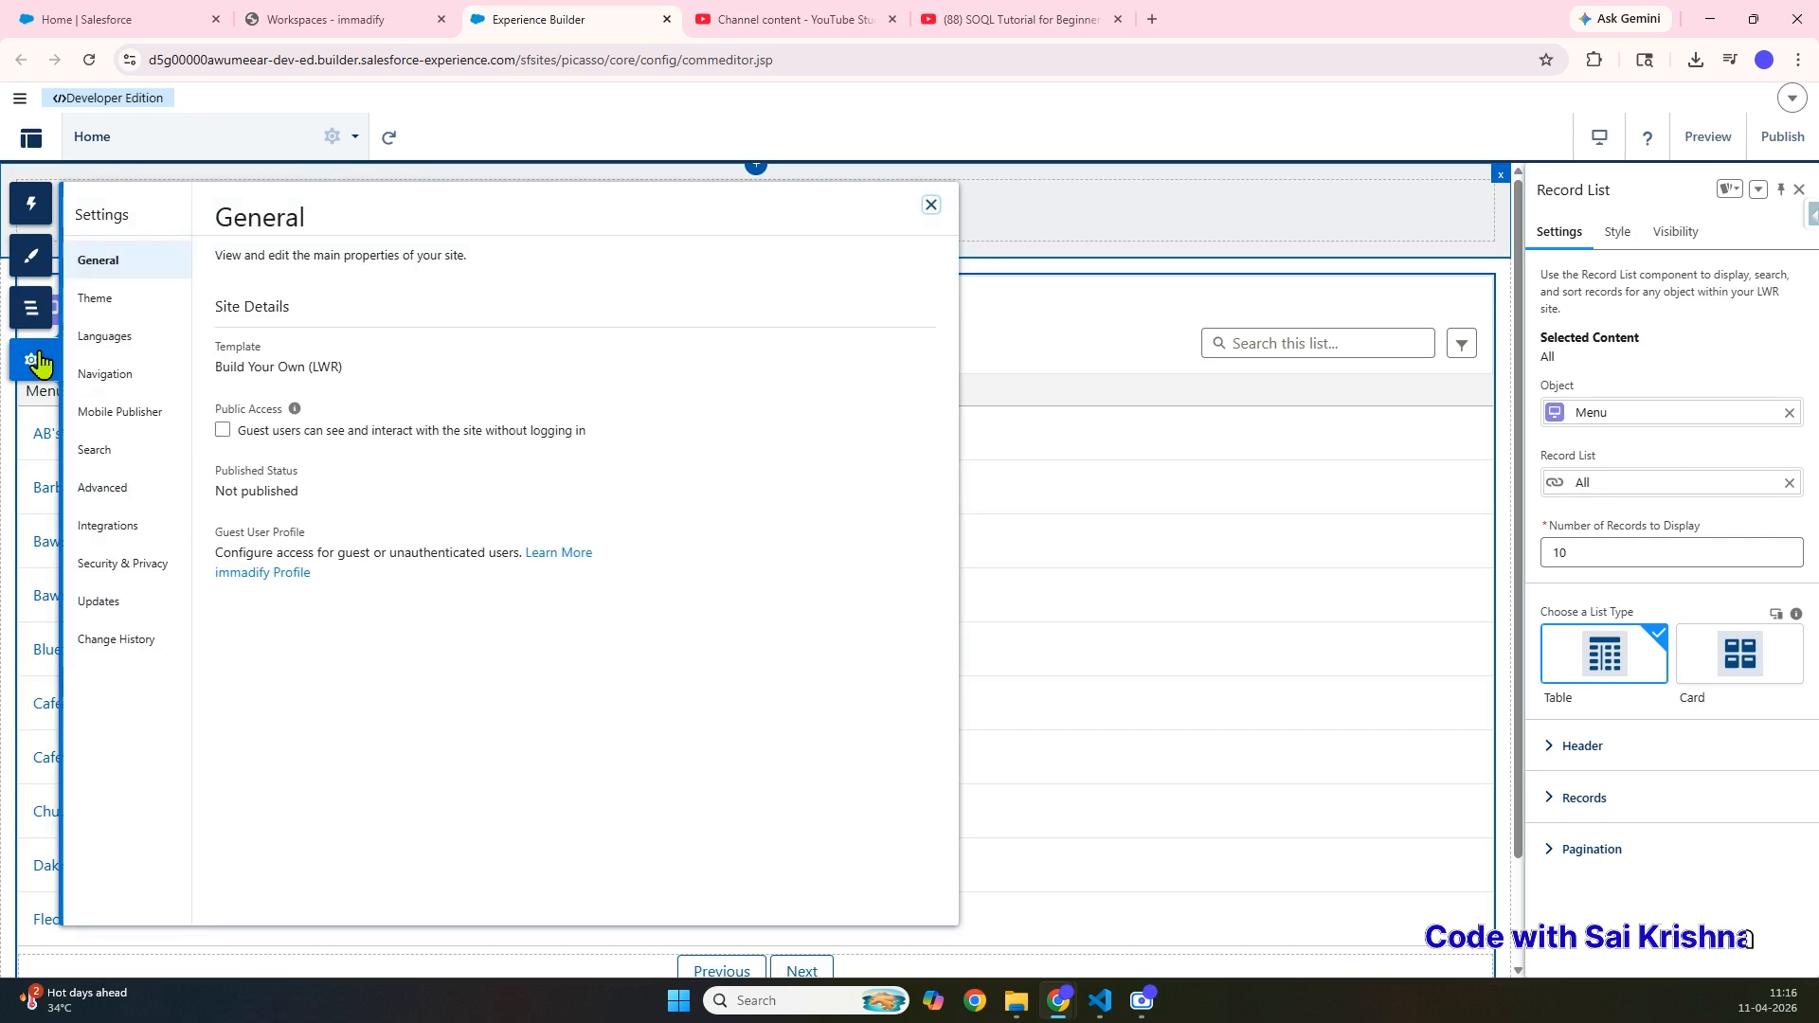
- Create a blank standard page with the Flexible Layout, named Resturants with the URL resturants
click(331, 140)
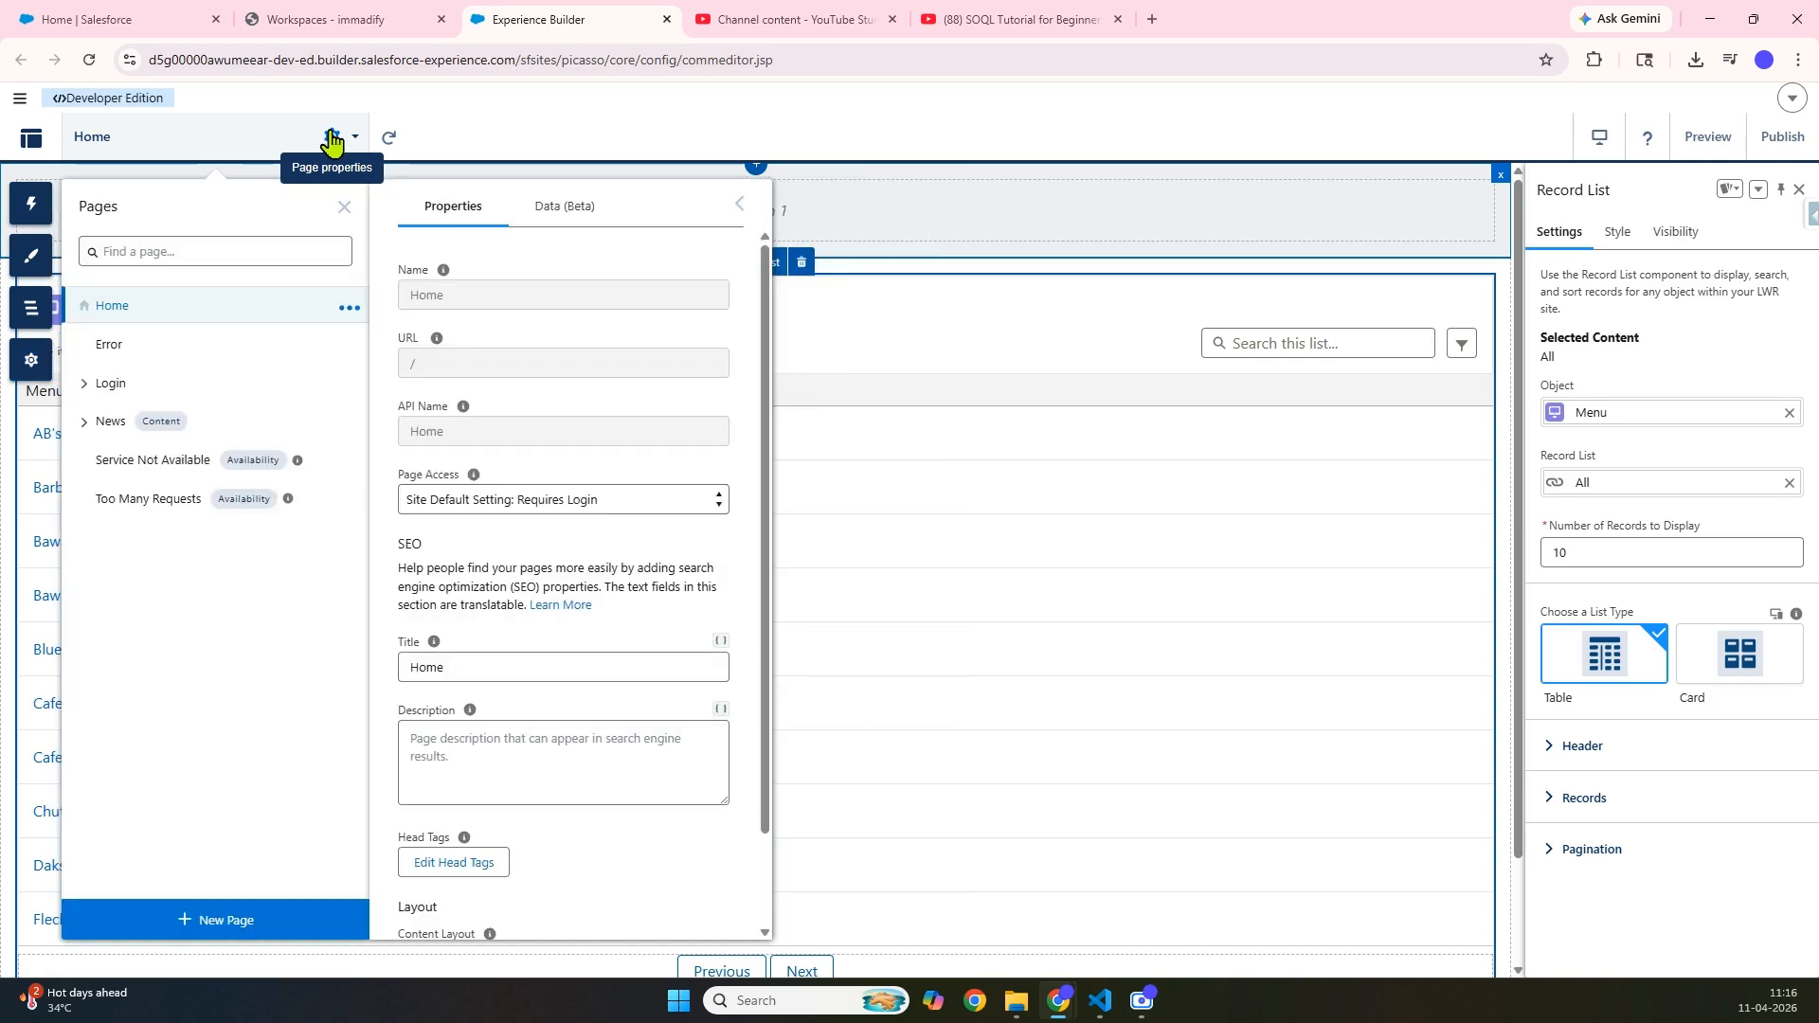
click(182, 927)
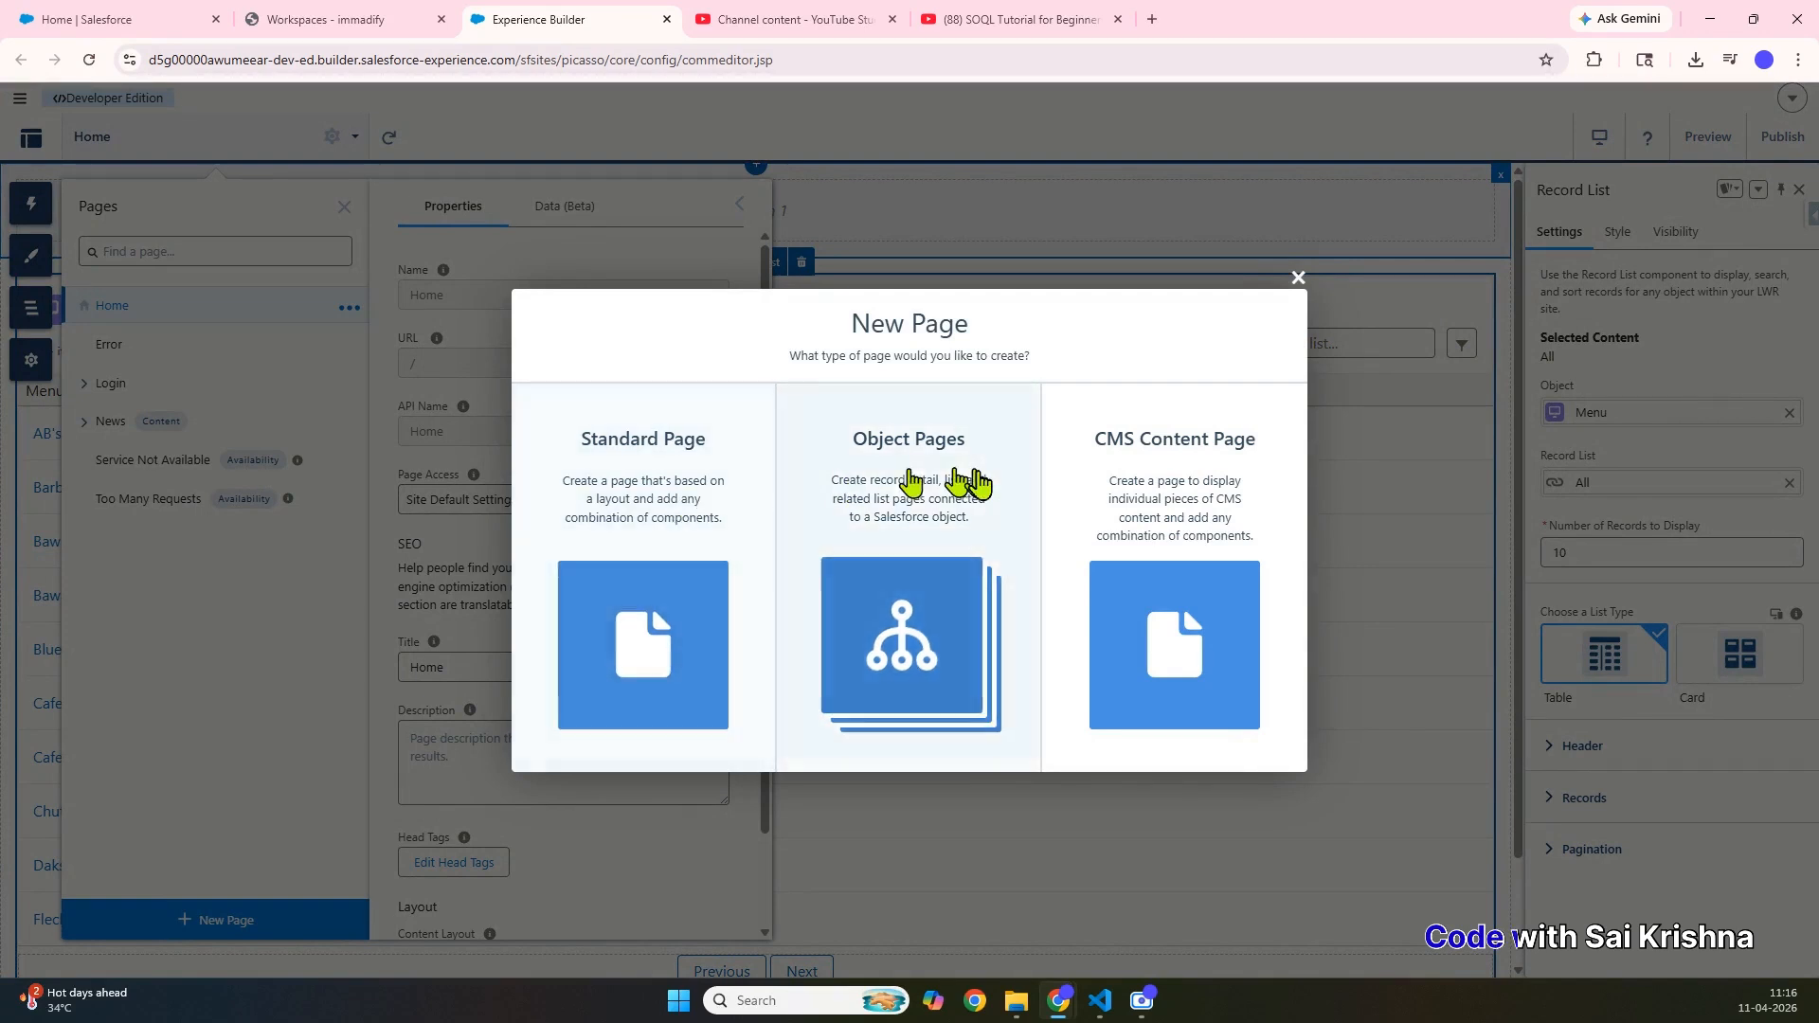
click(621, 609)
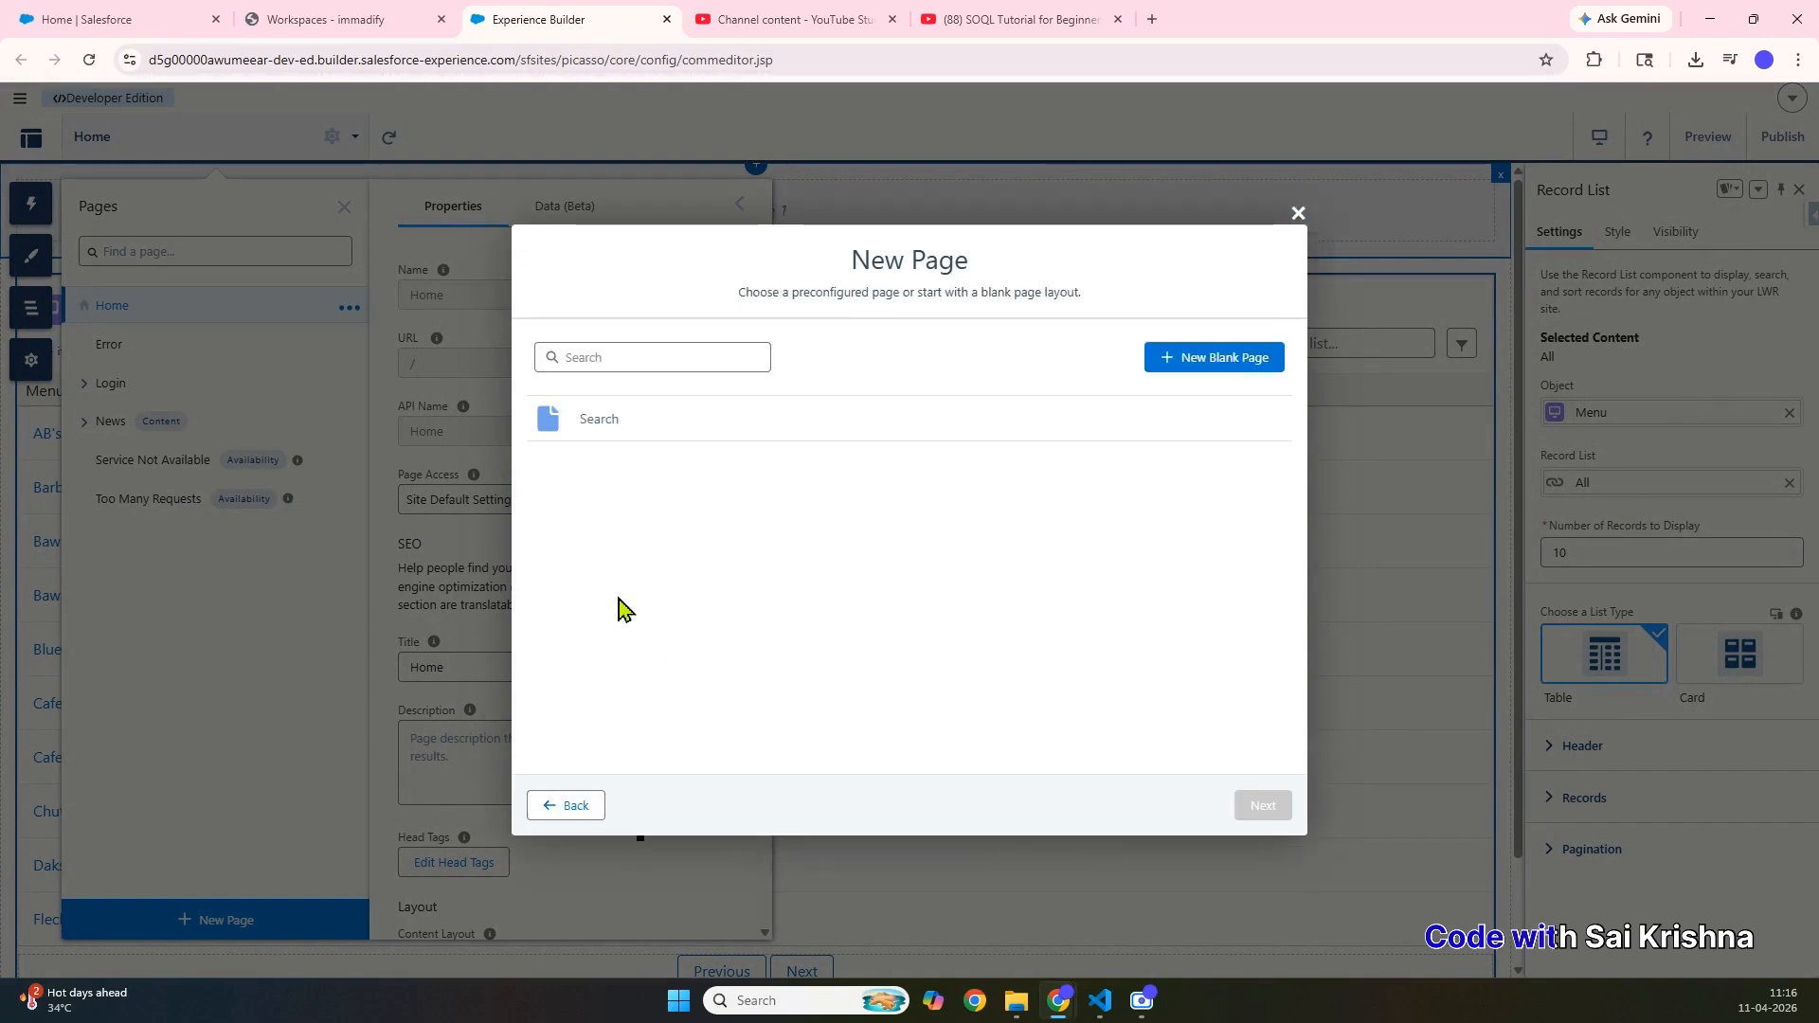
click(1228, 364)
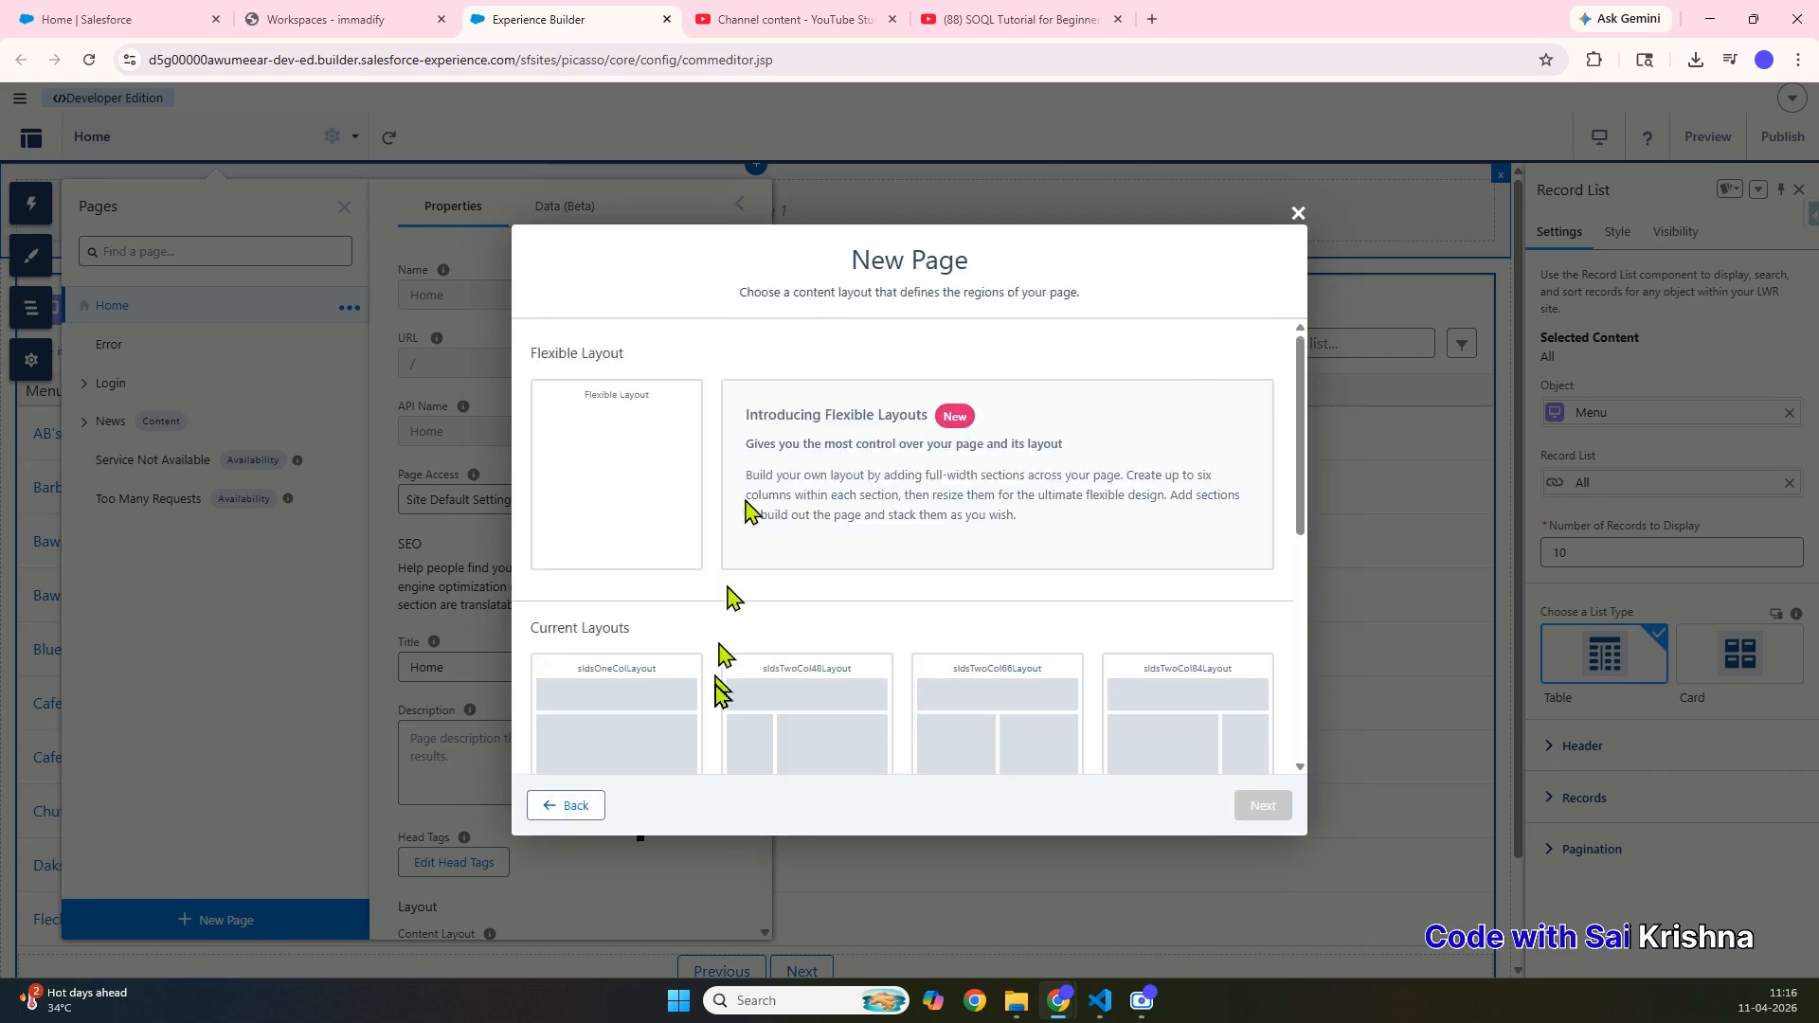
scroll(714, 691, down, 1)
scroll(897, 555, up, 1)
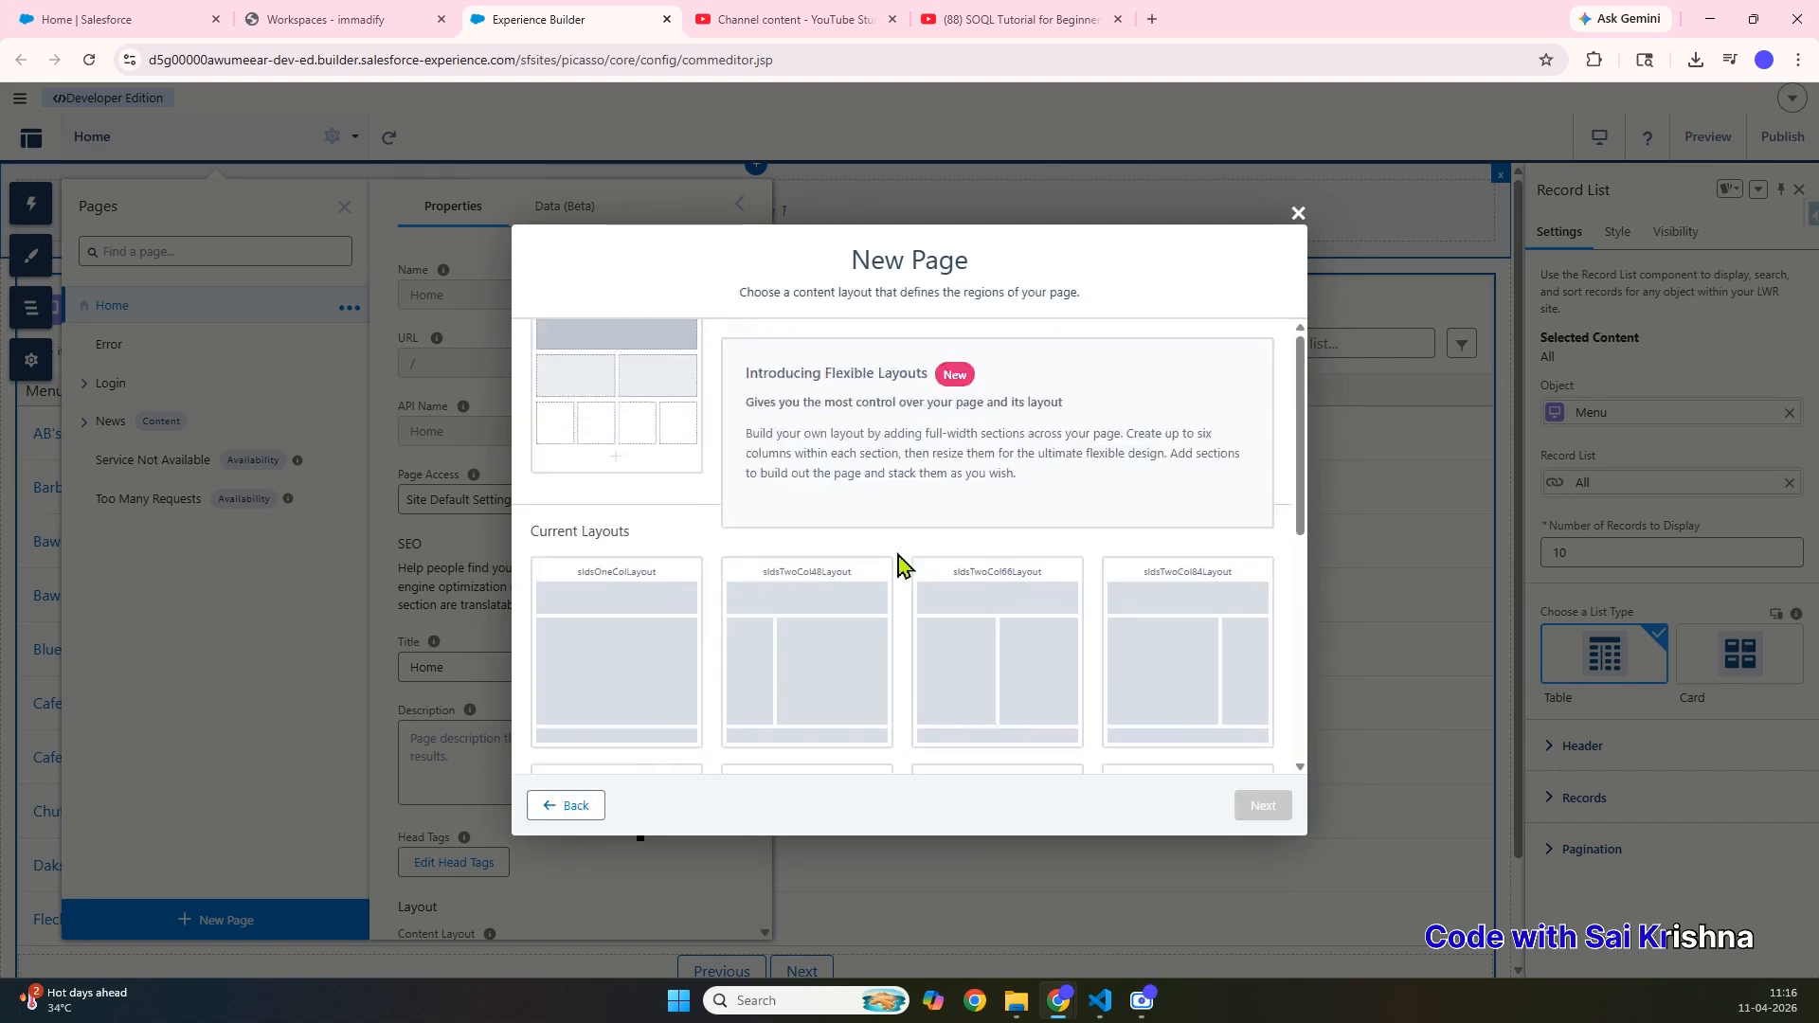
scroll(898, 555, down, 1)
click(630, 384)
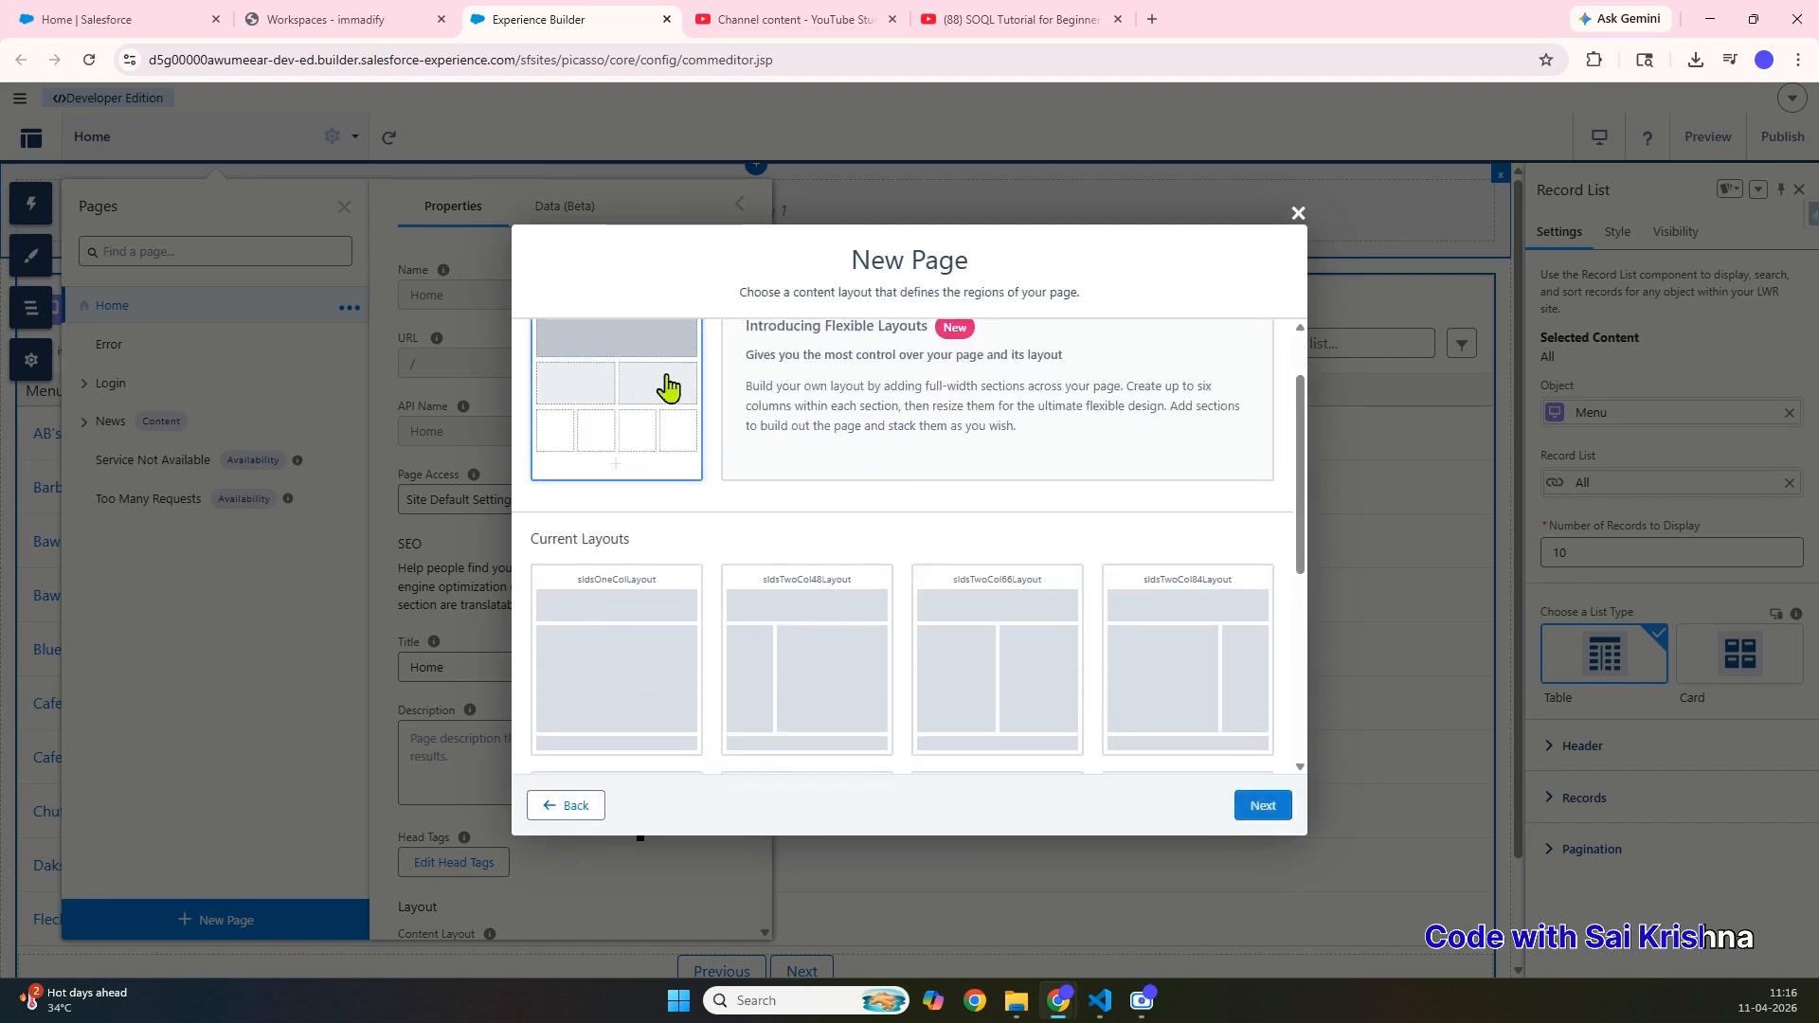
click(1265, 807)
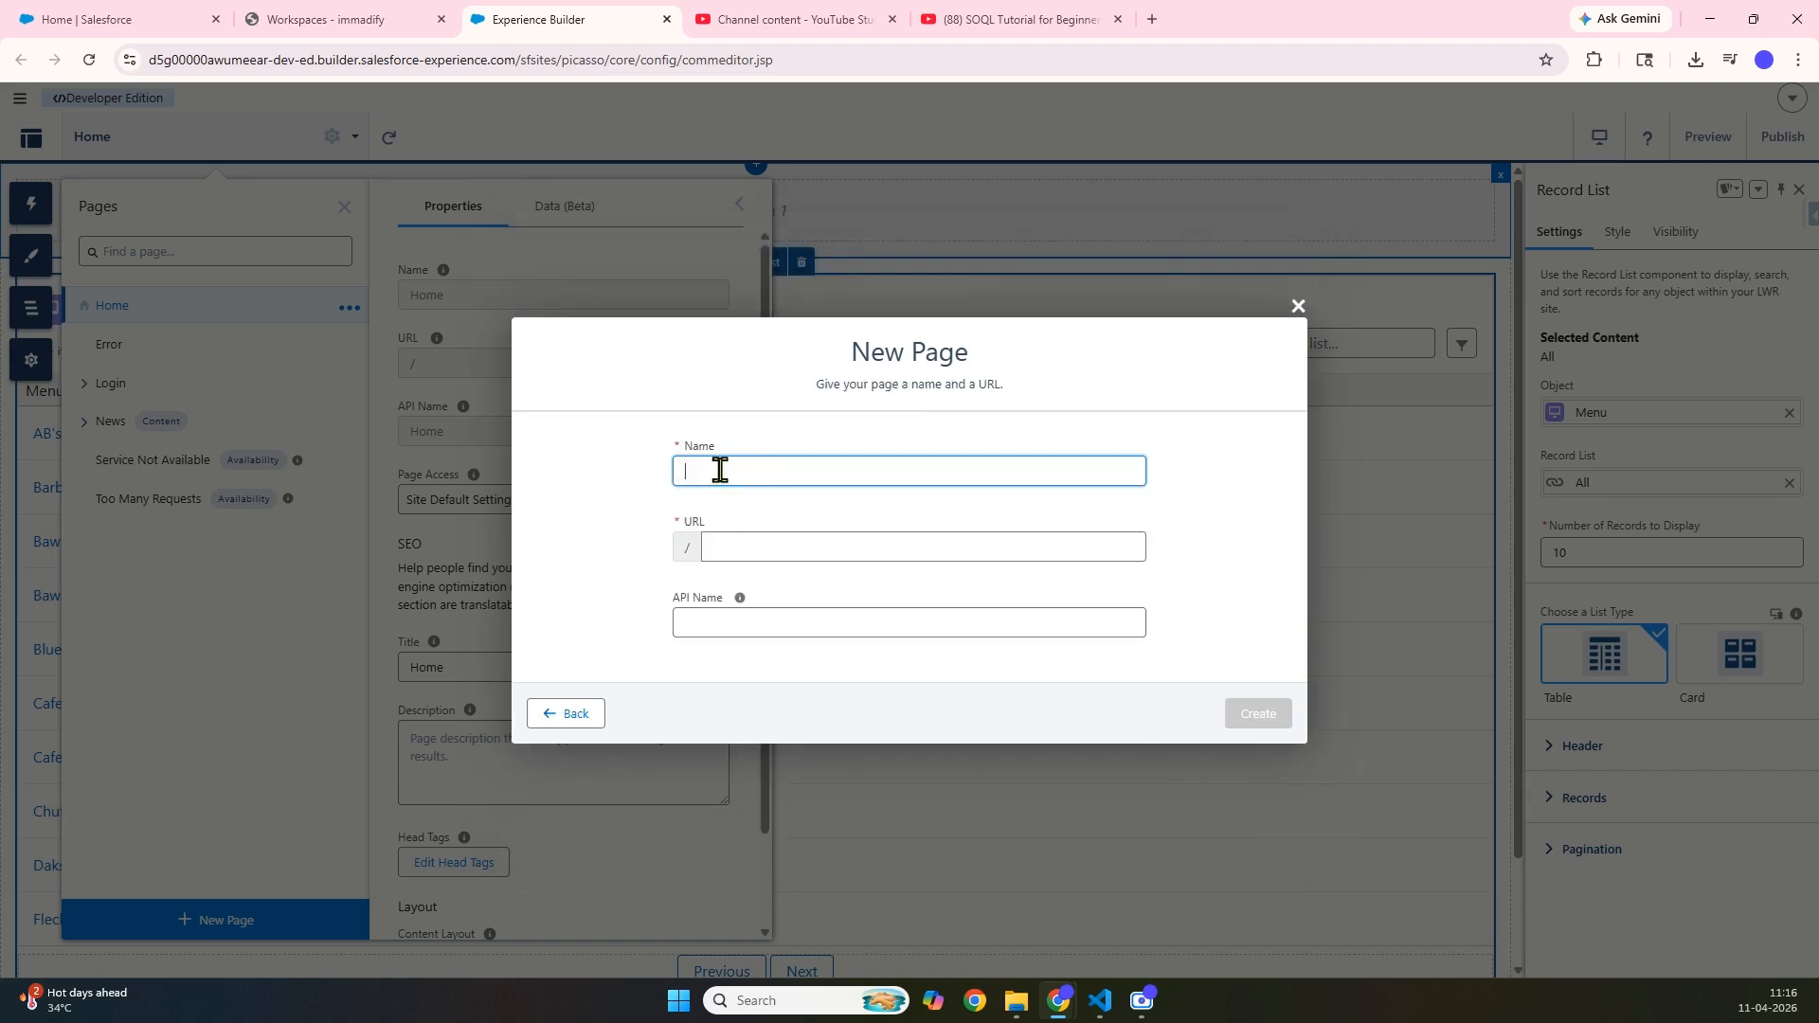
text(Resturants)
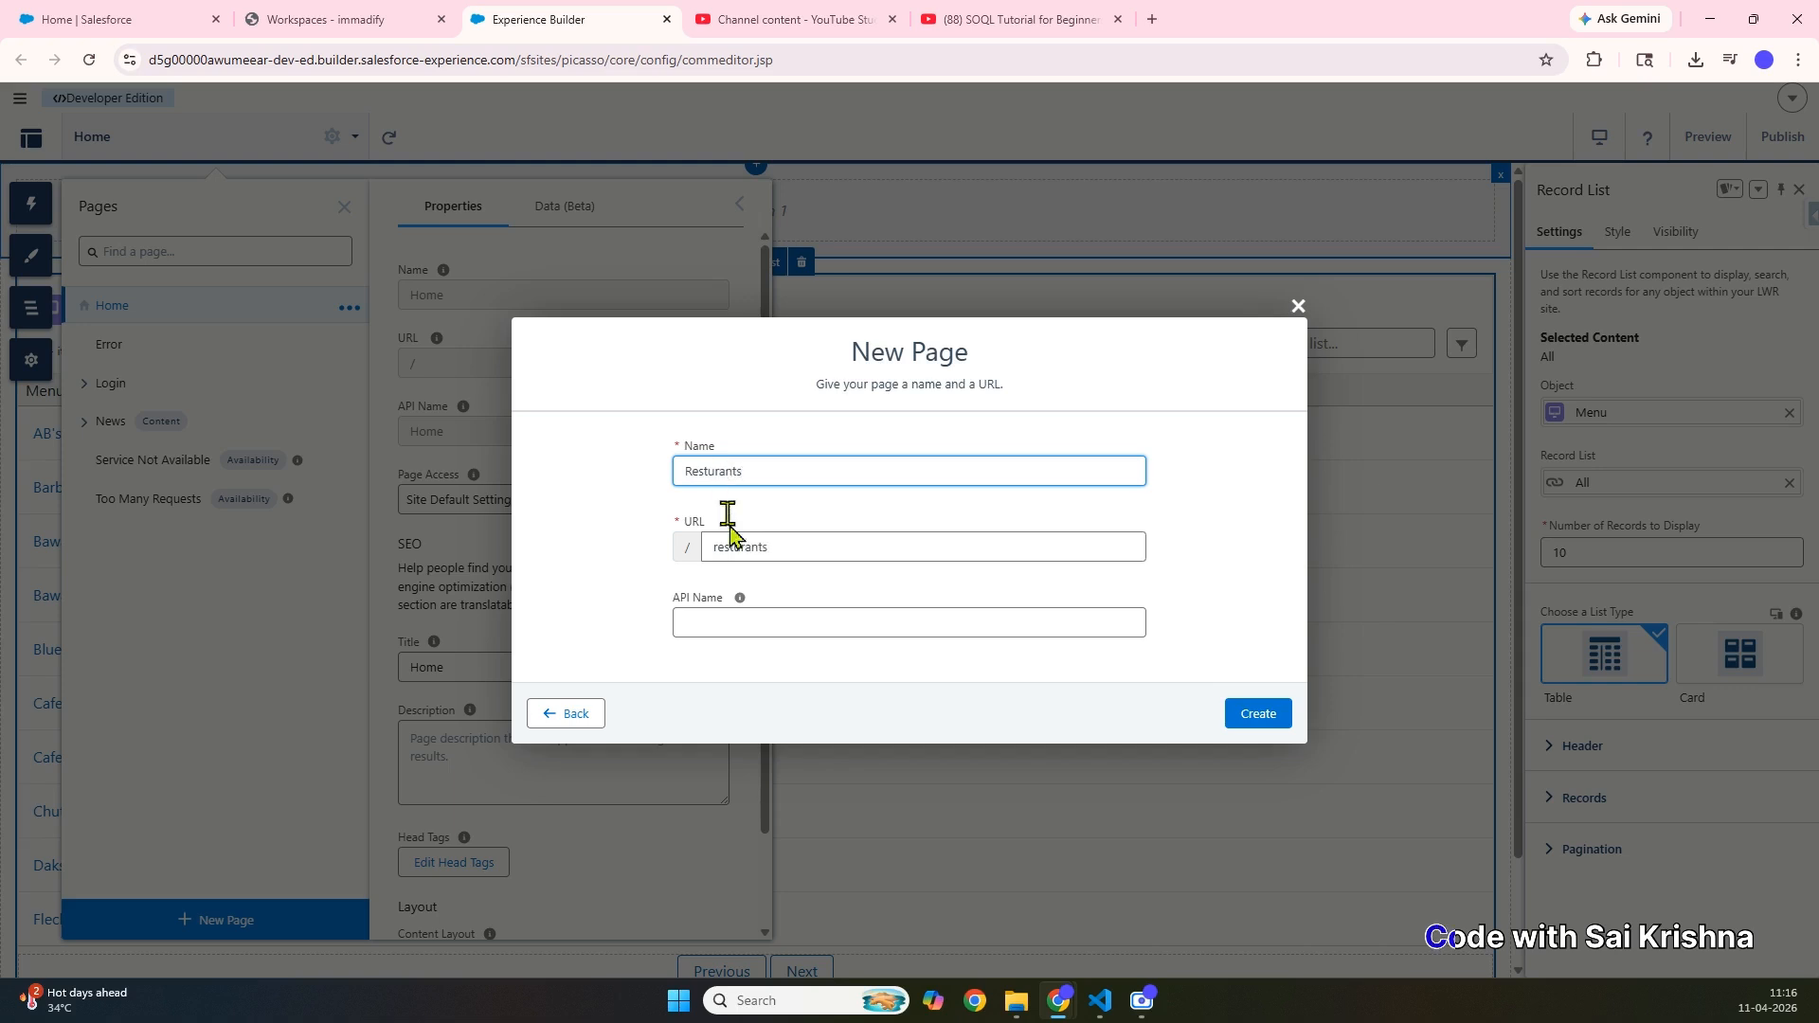
click(791, 675)
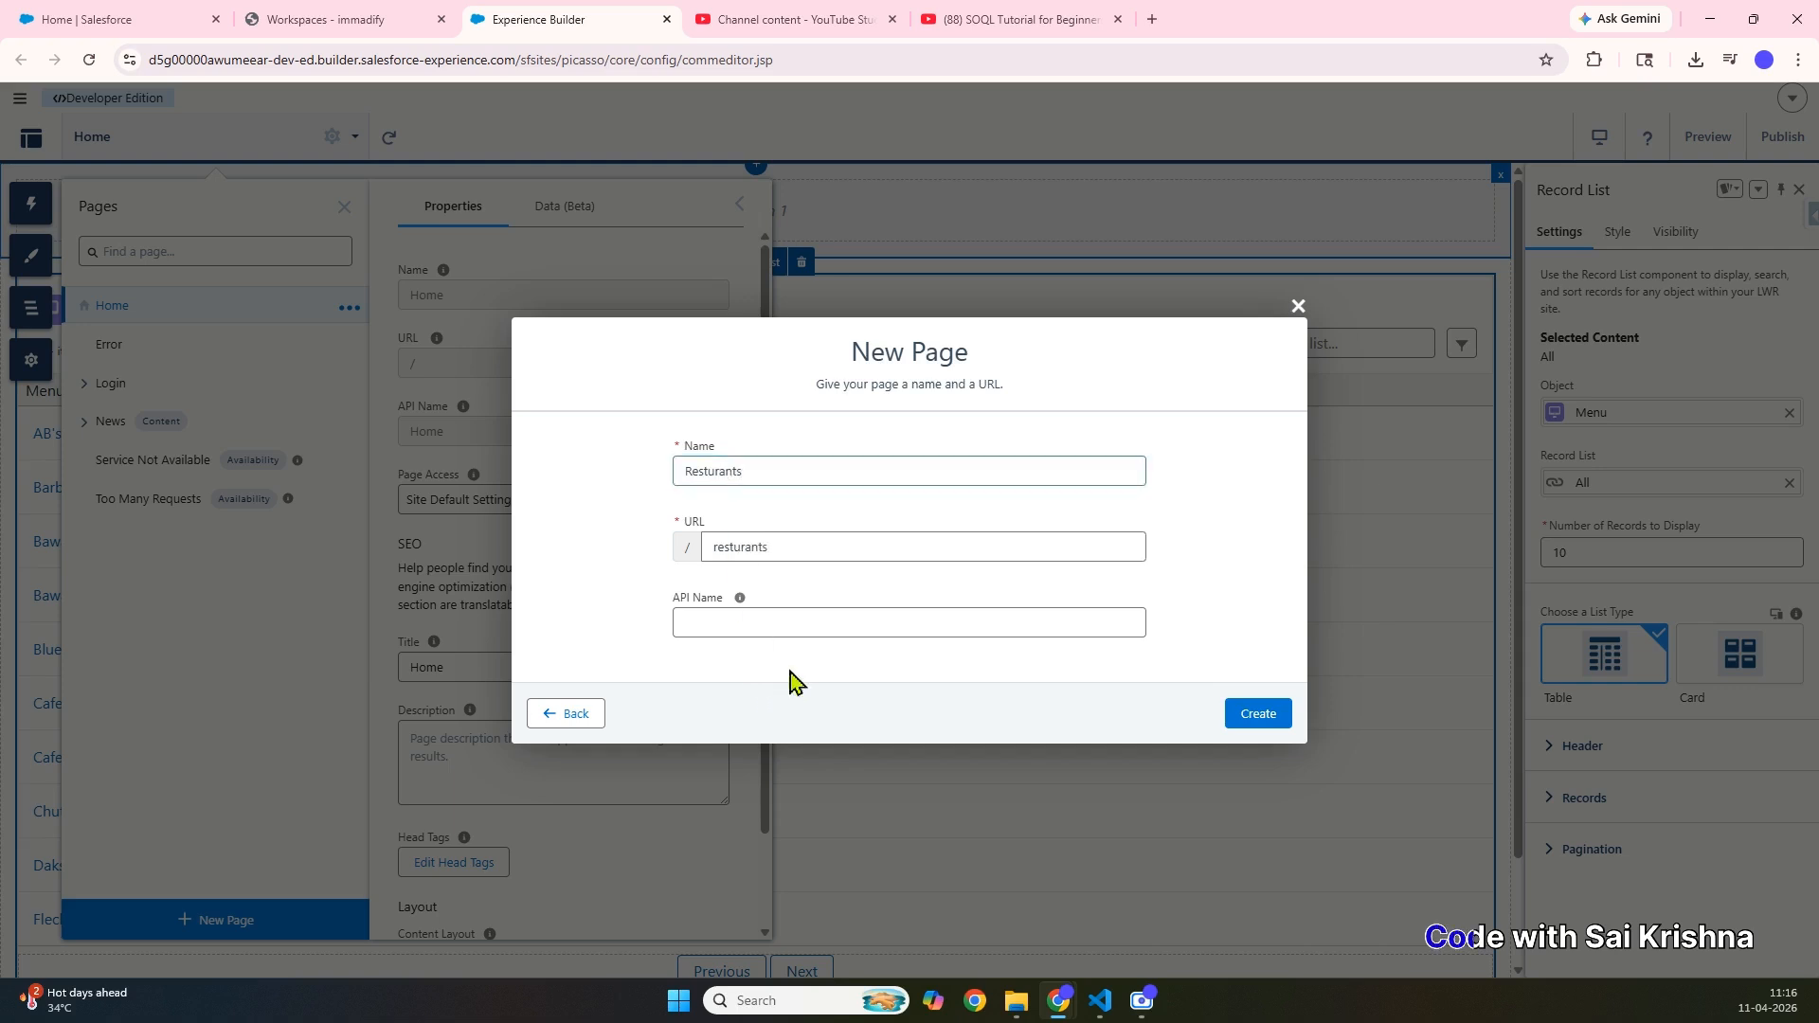
click(1267, 720)
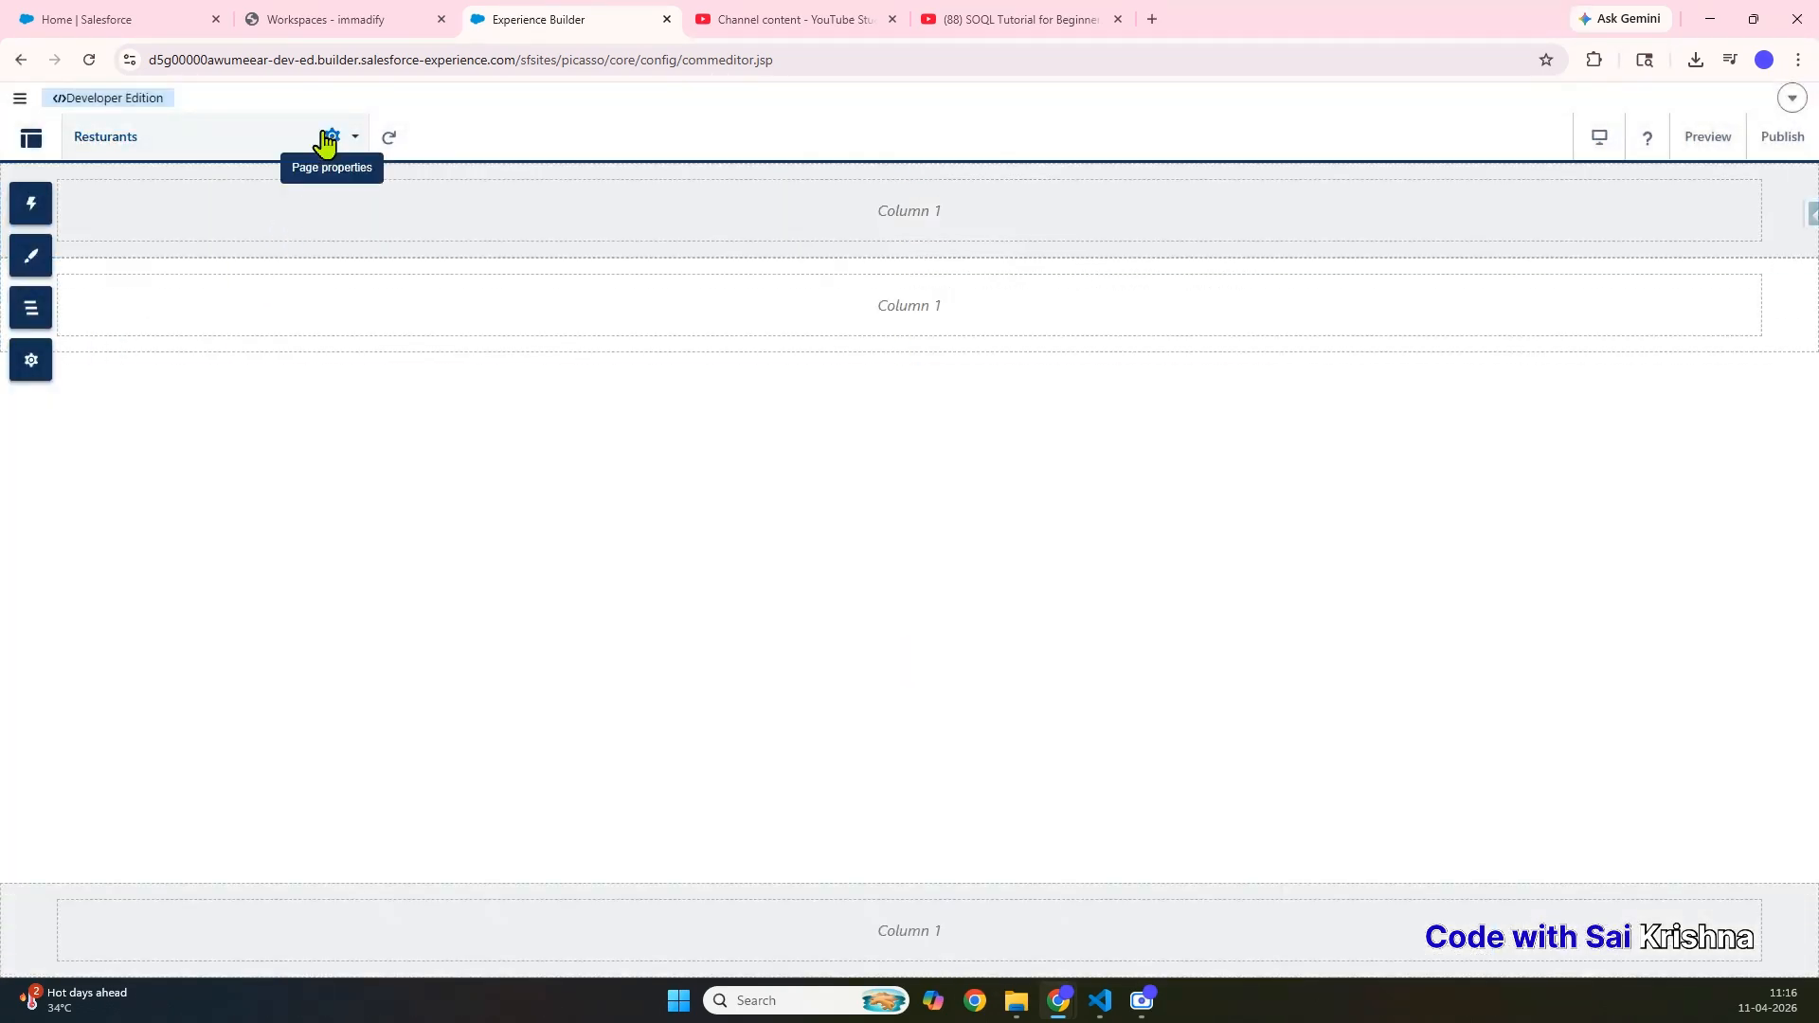
- Create another blank standard page with the Flexible Layout, named Cart with the URL cart
click(327, 140)
click(326, 135)
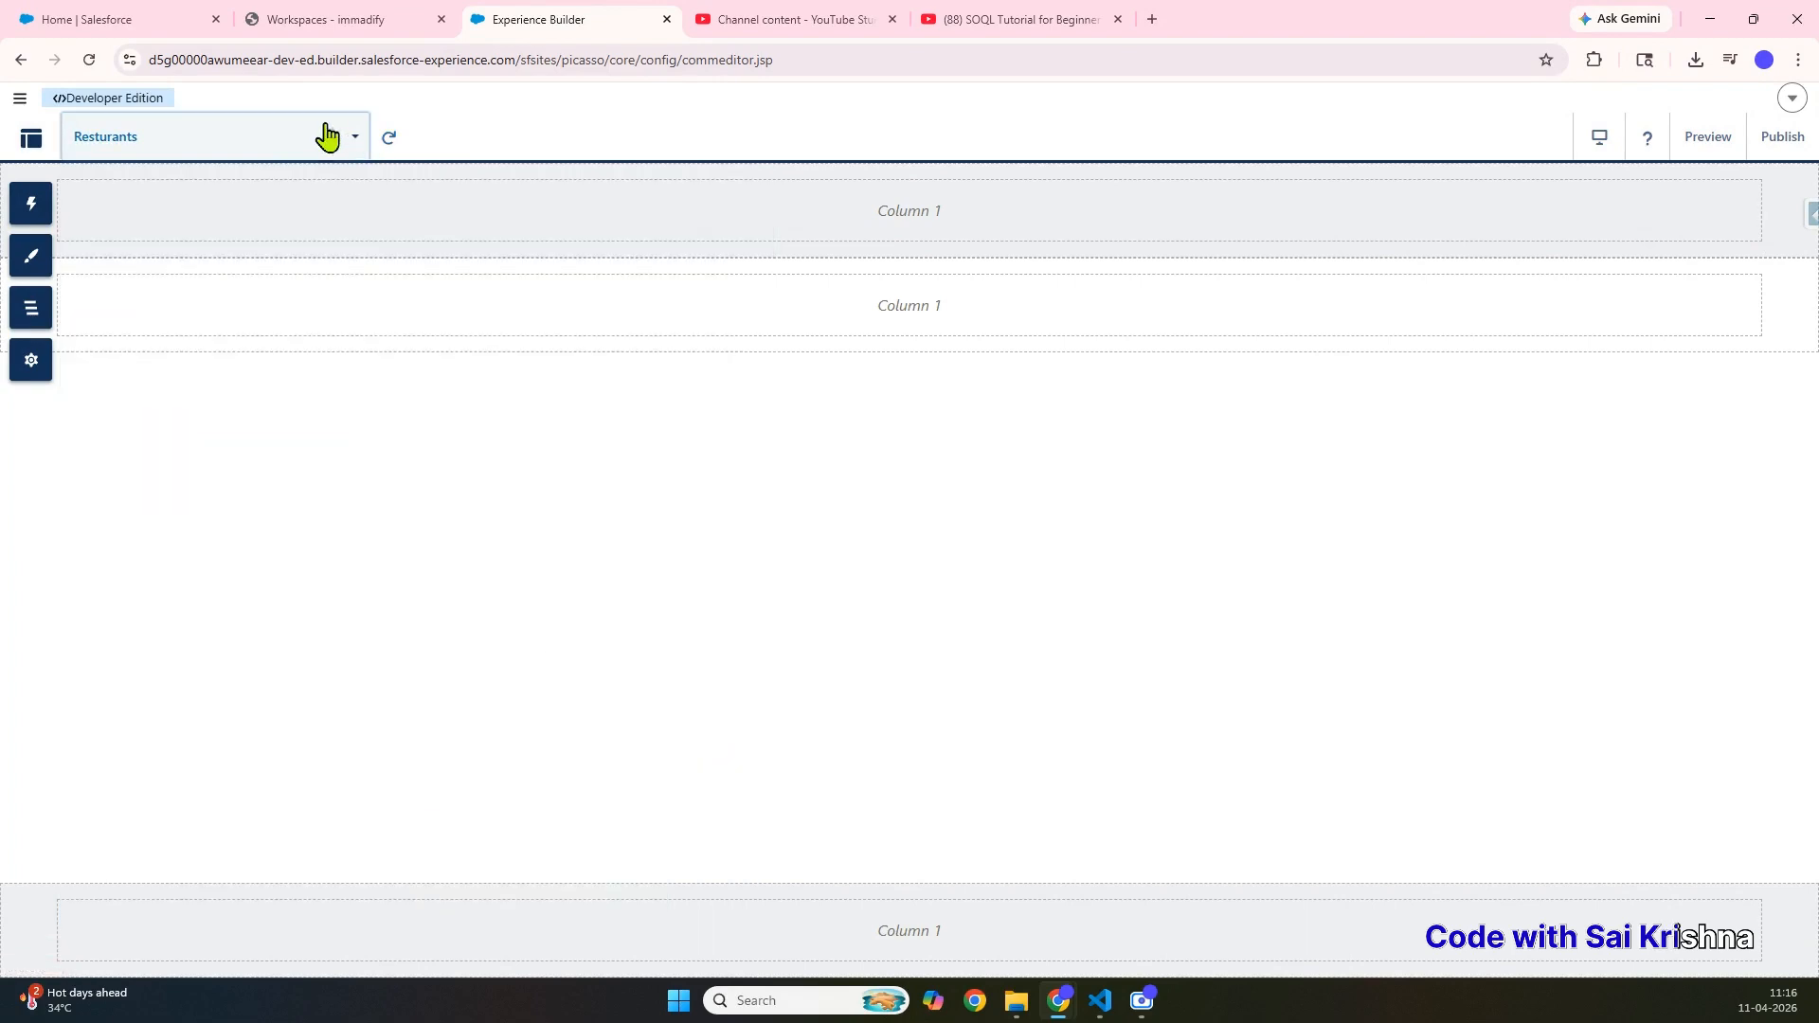
click(327, 135)
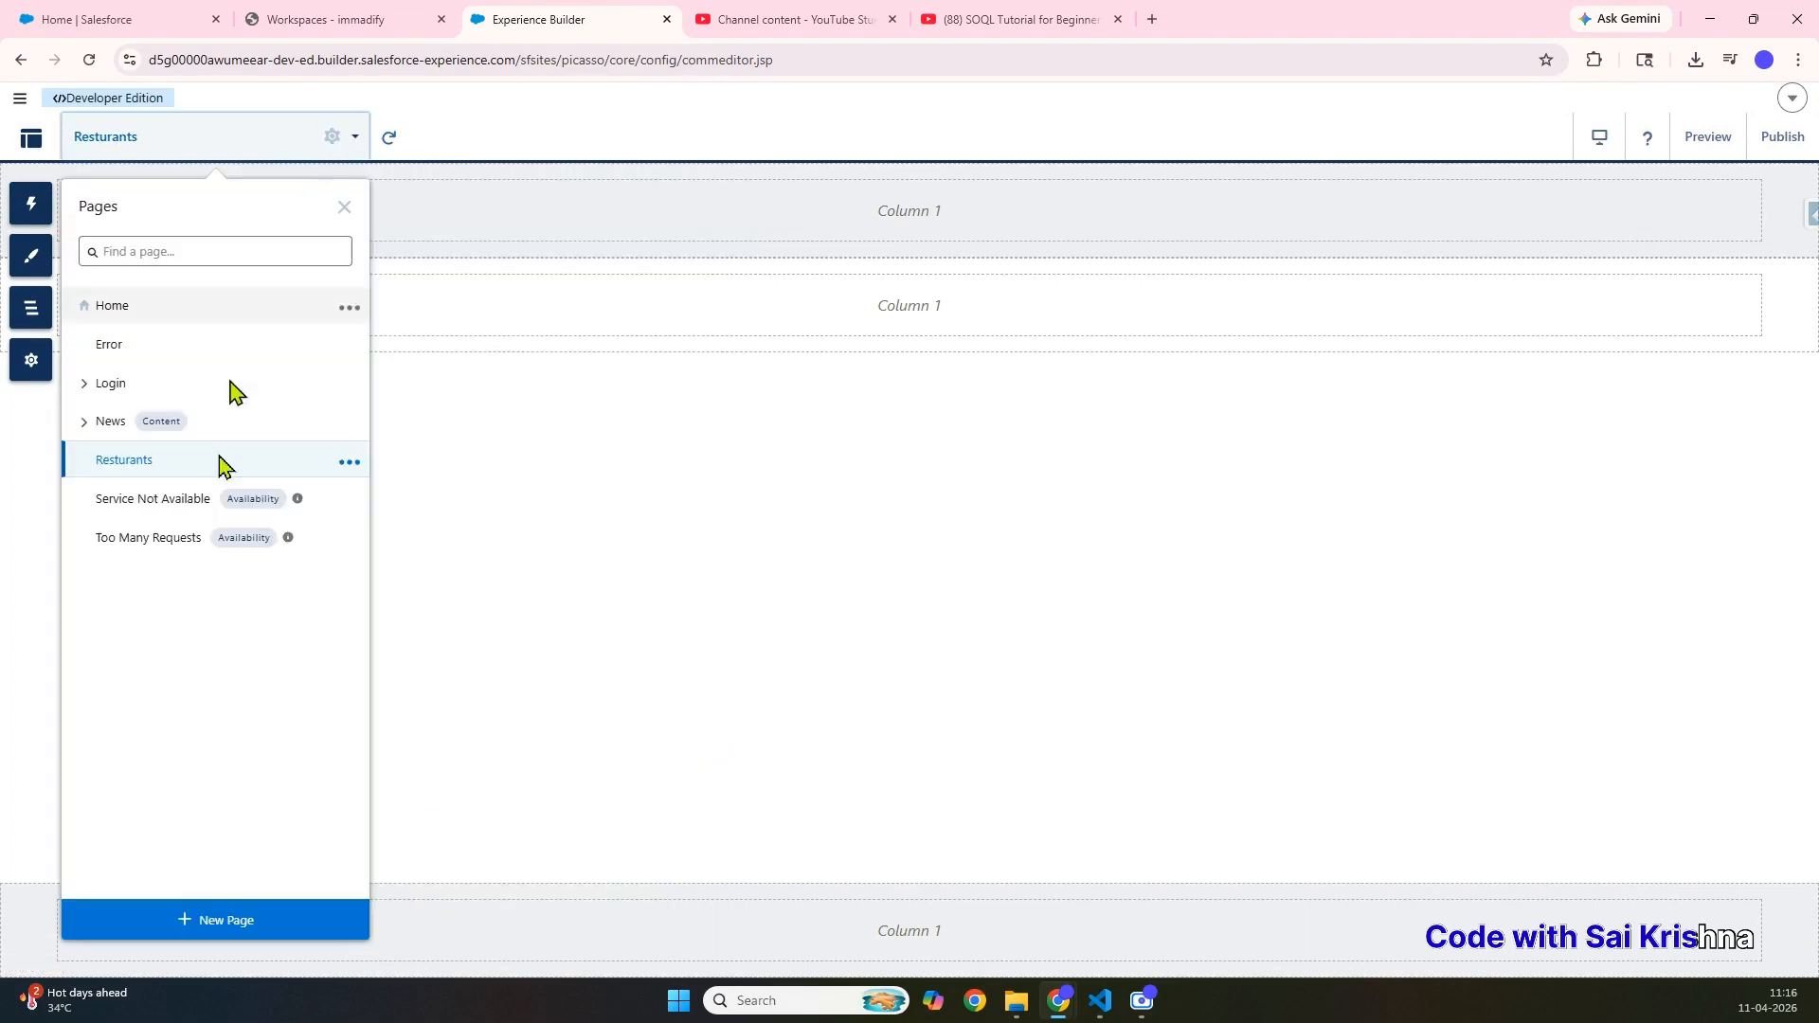
click(190, 933)
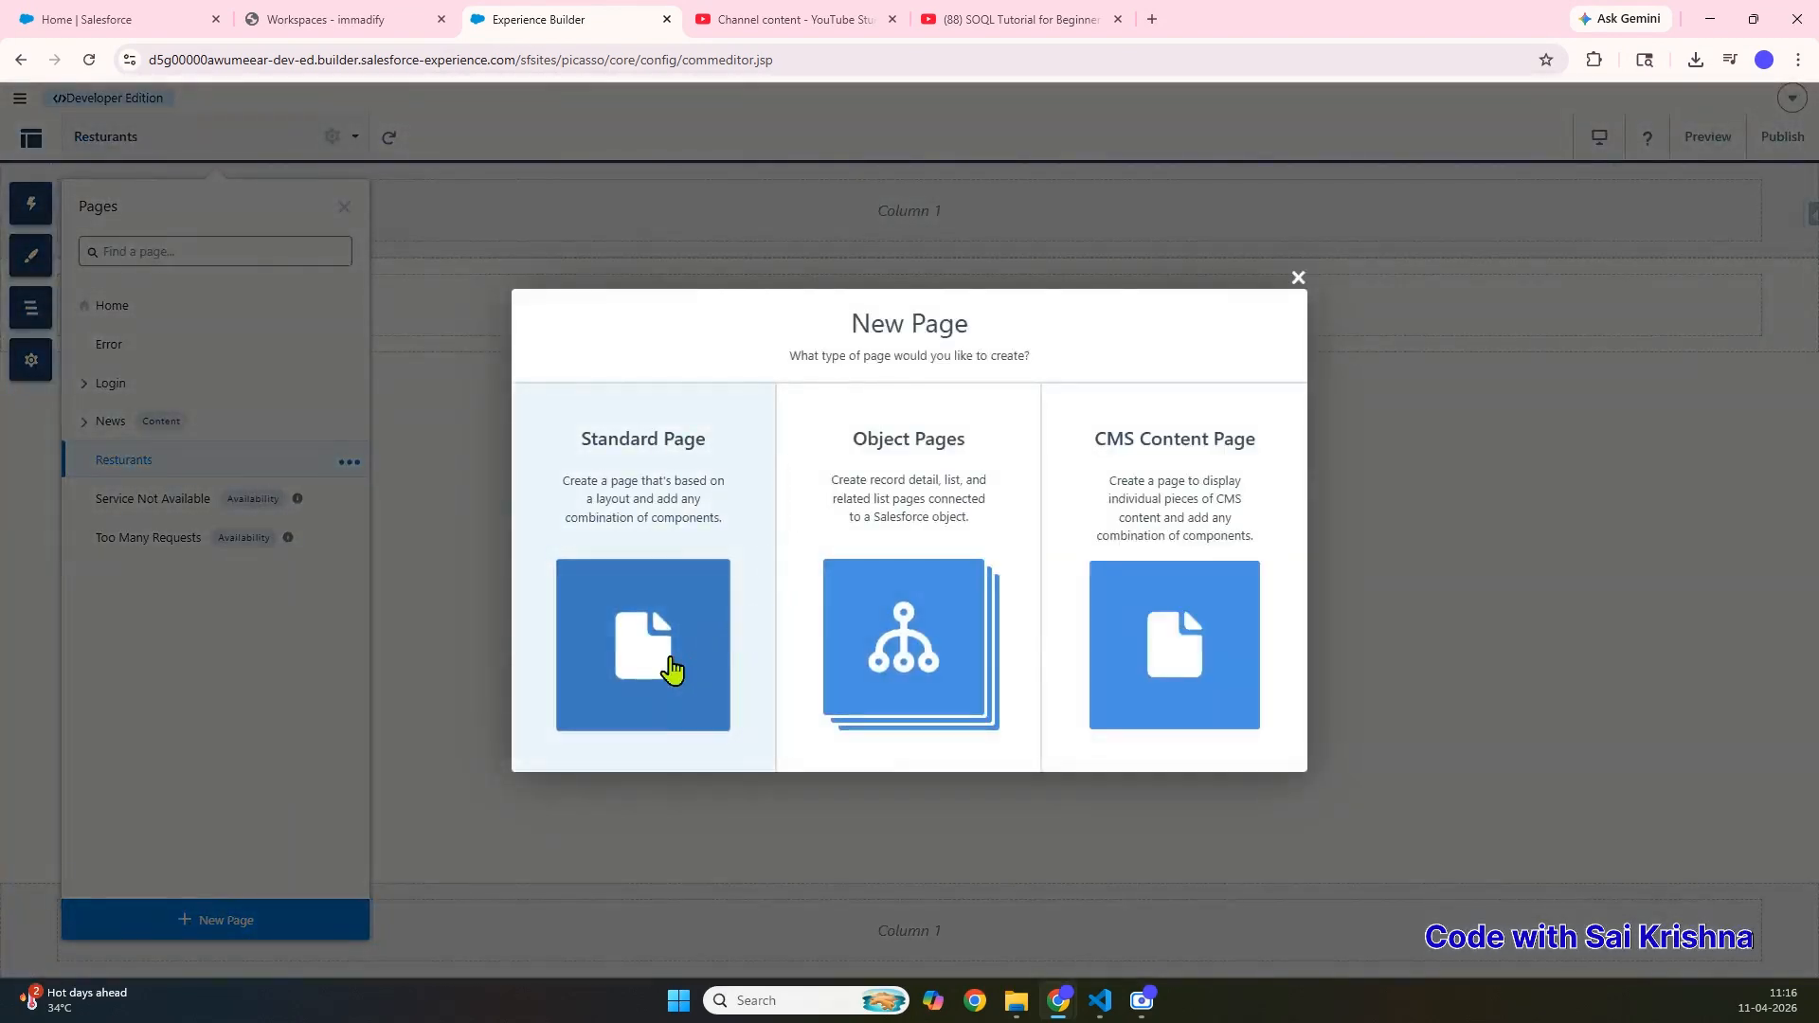
click(675, 668)
click(1242, 365)
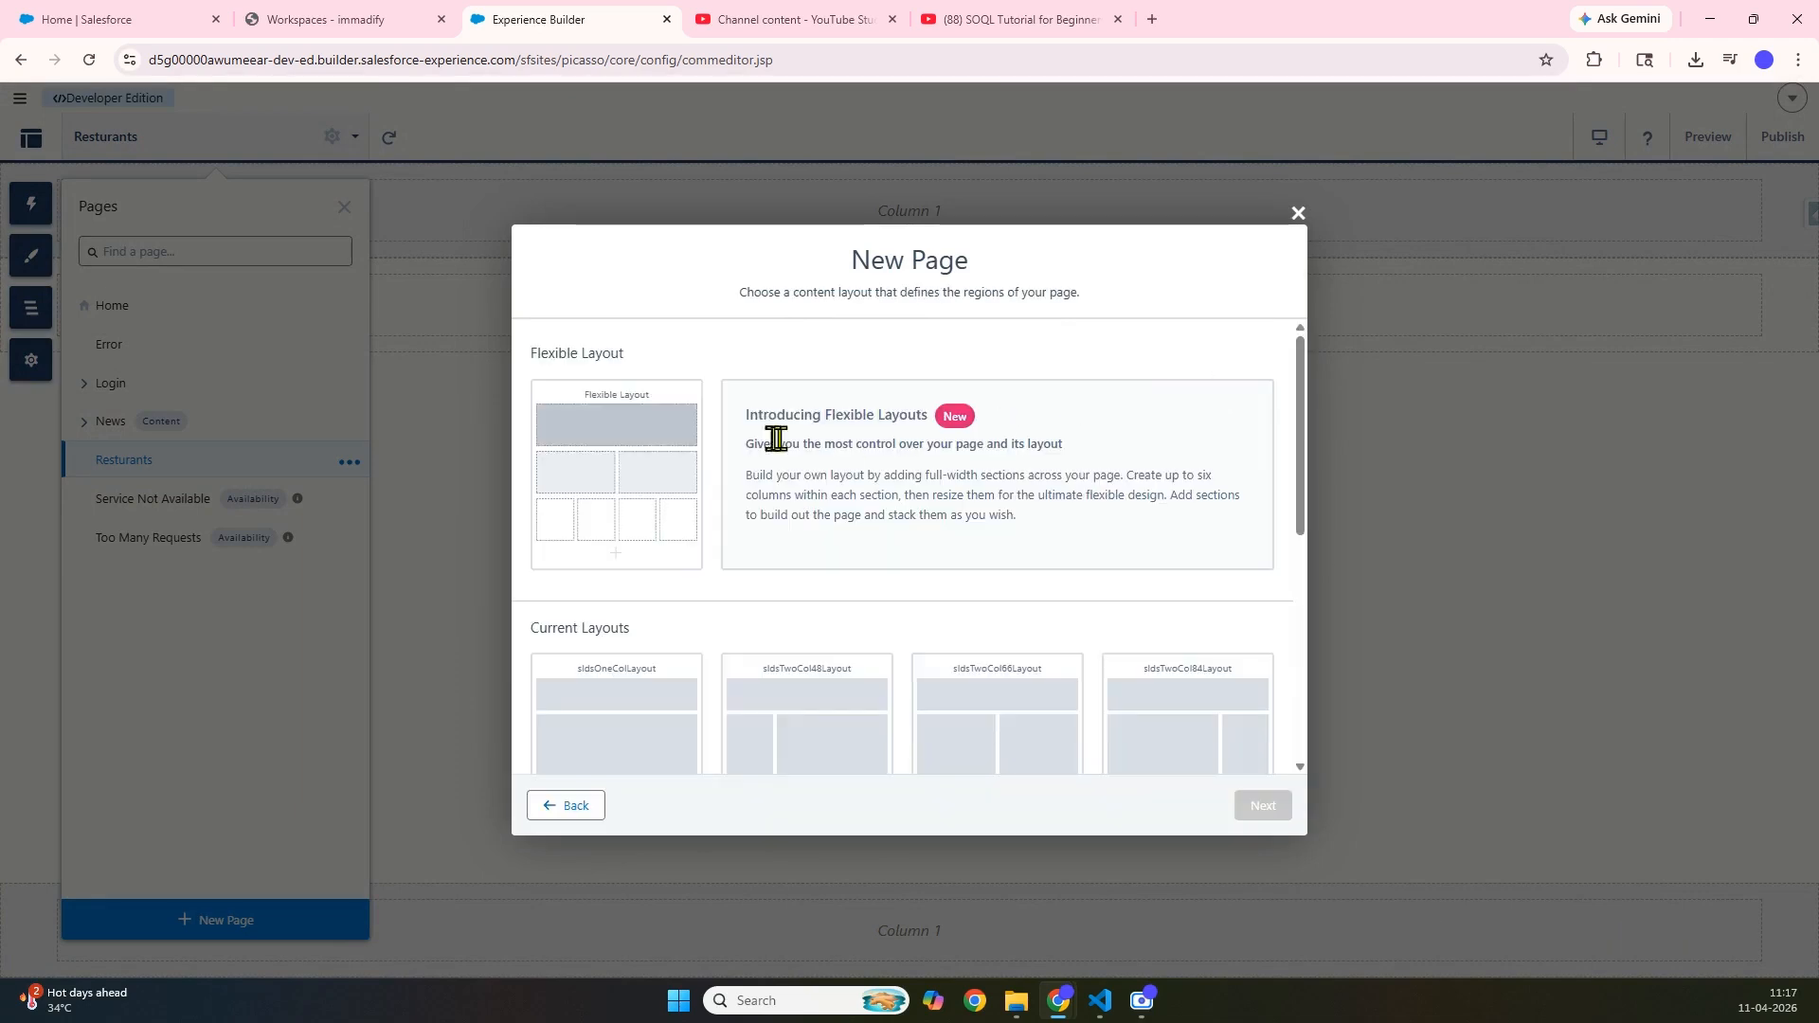
click(594, 445)
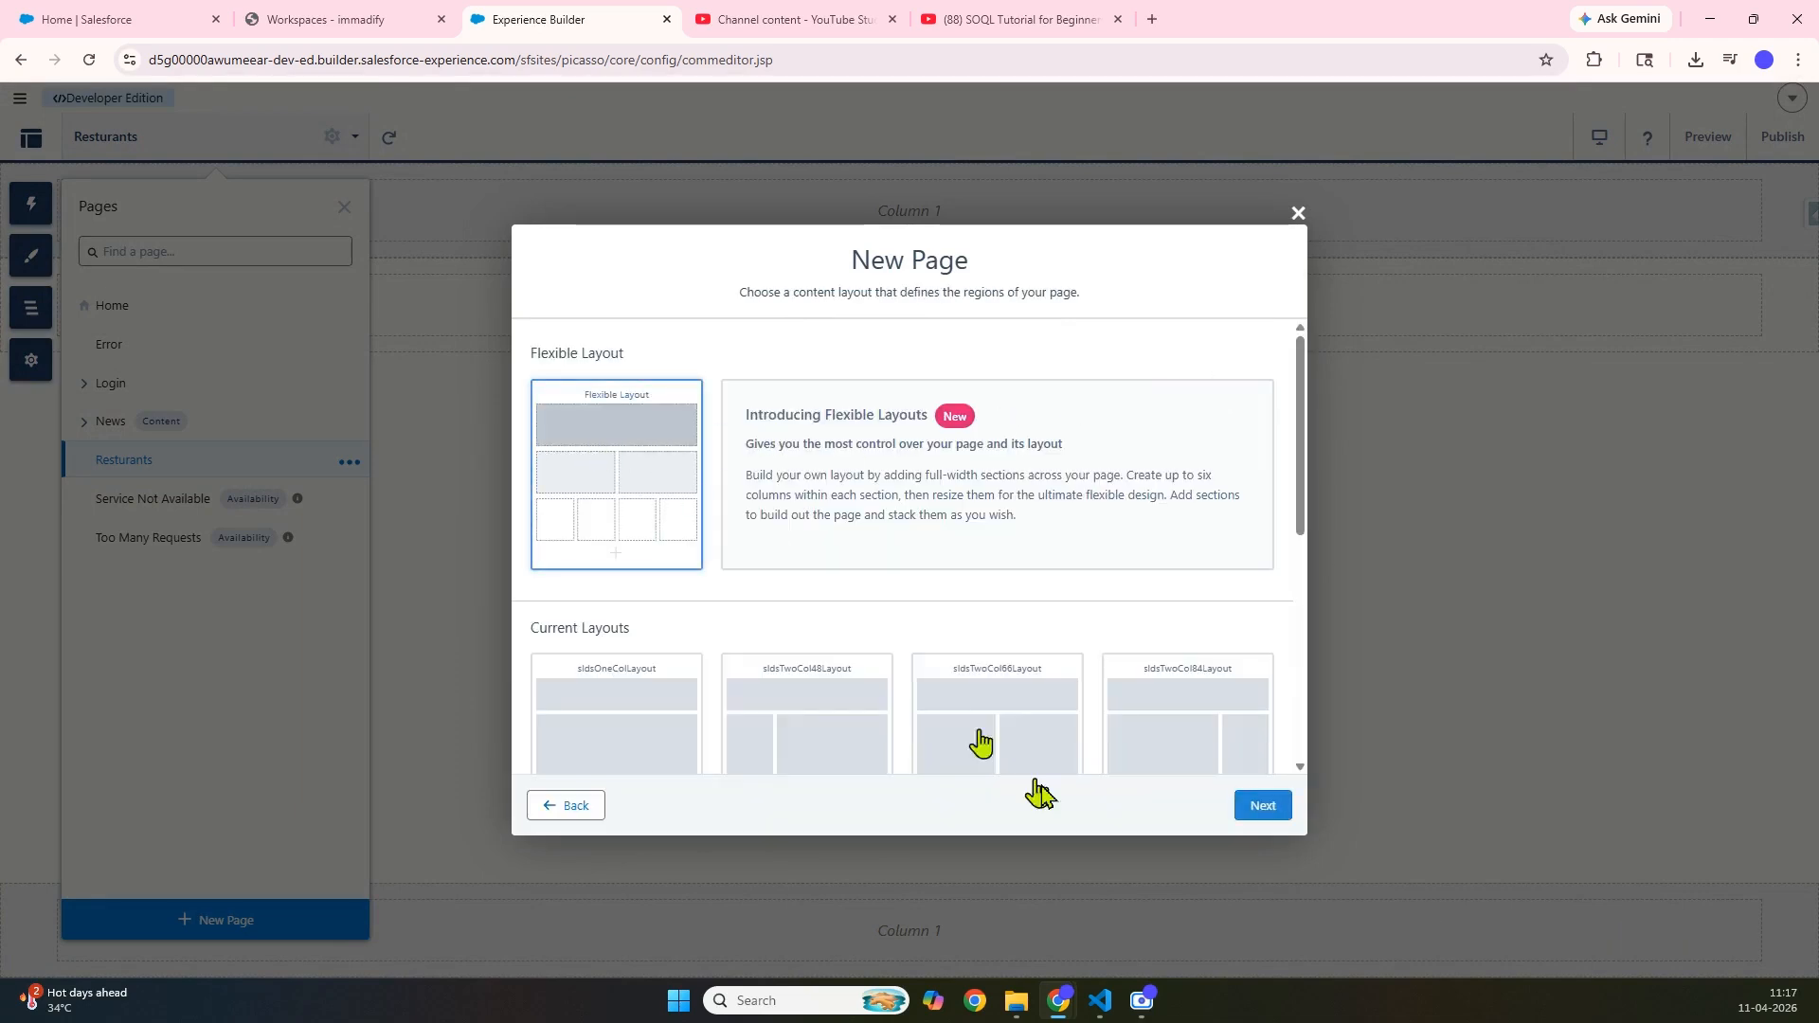
click(1265, 808)
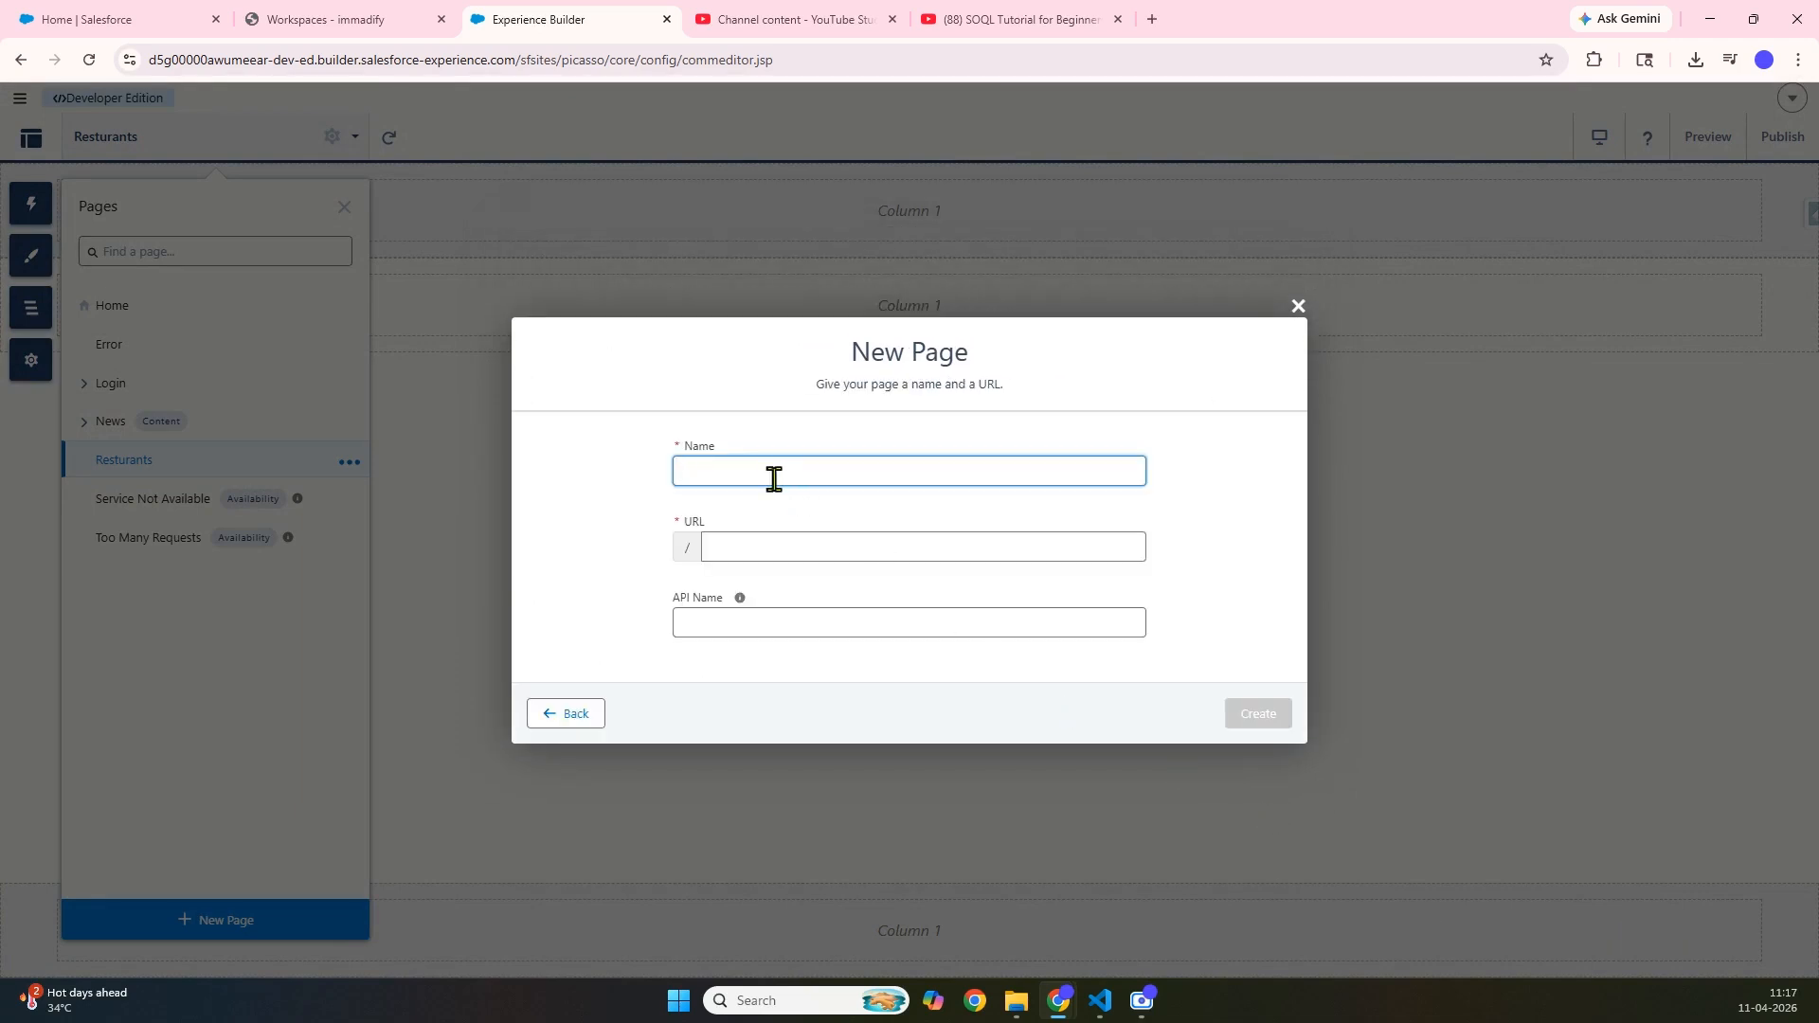
text(Cart)
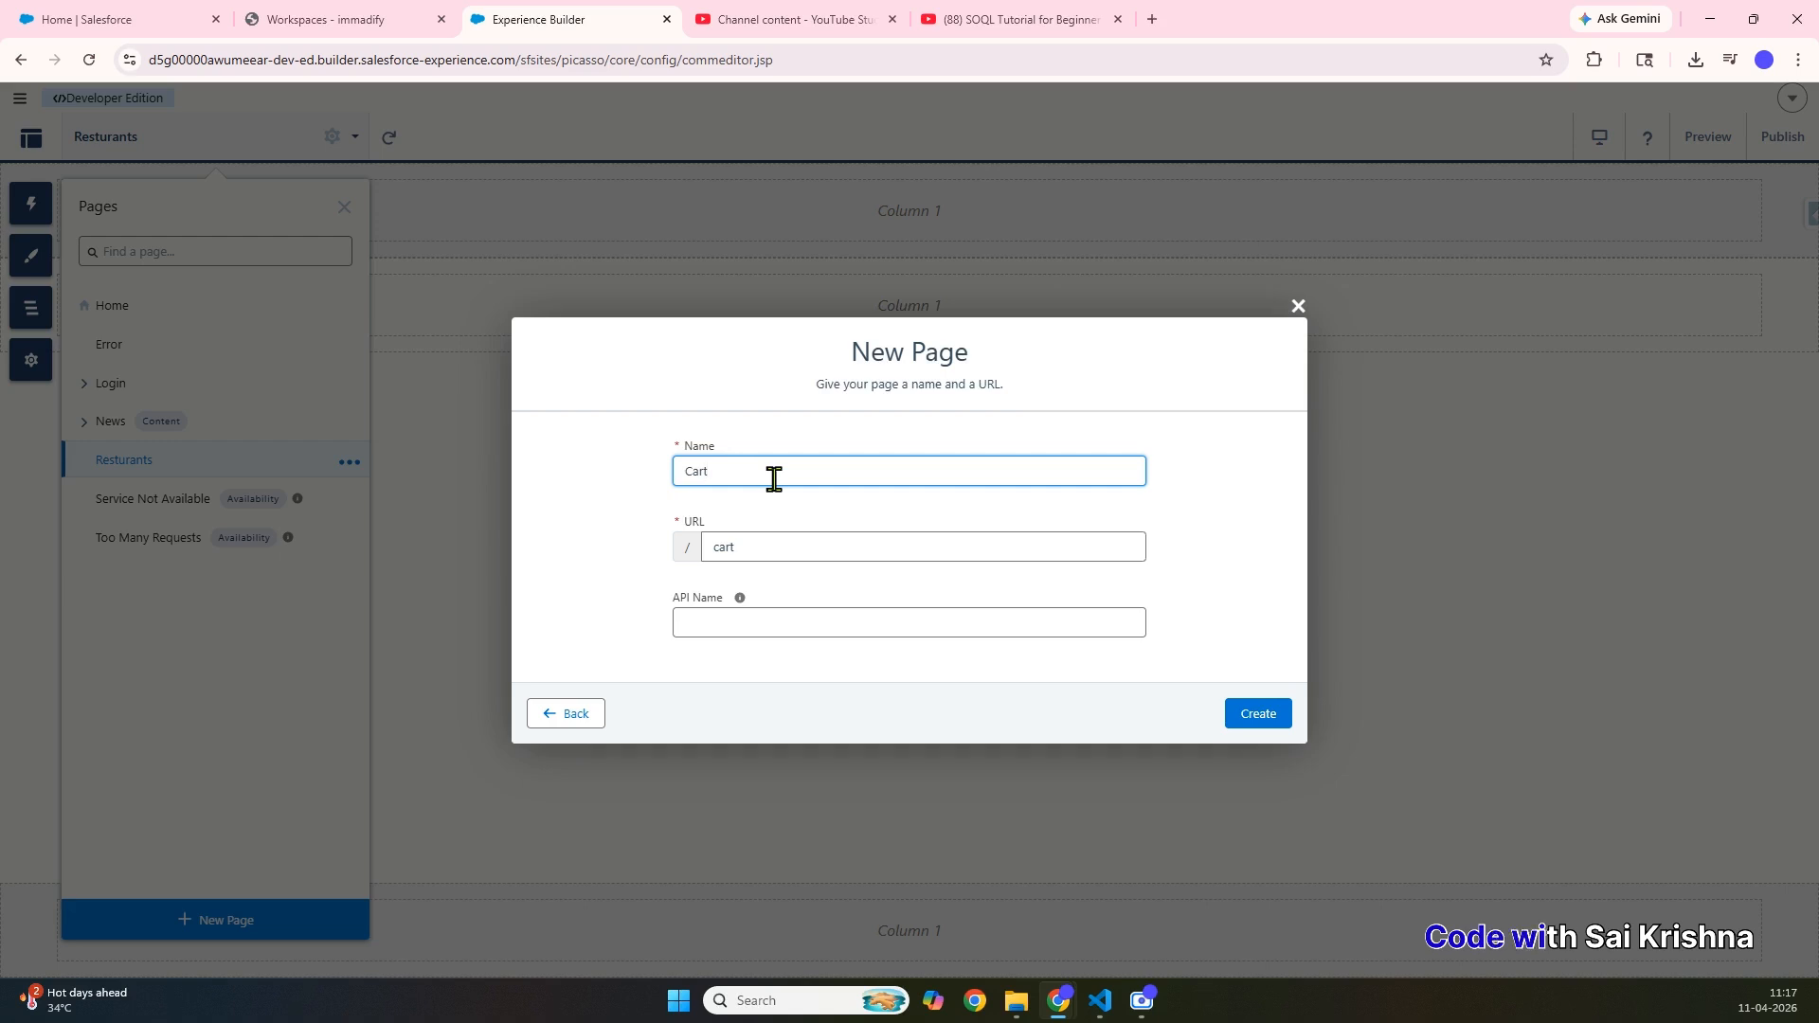
click(1264, 713)
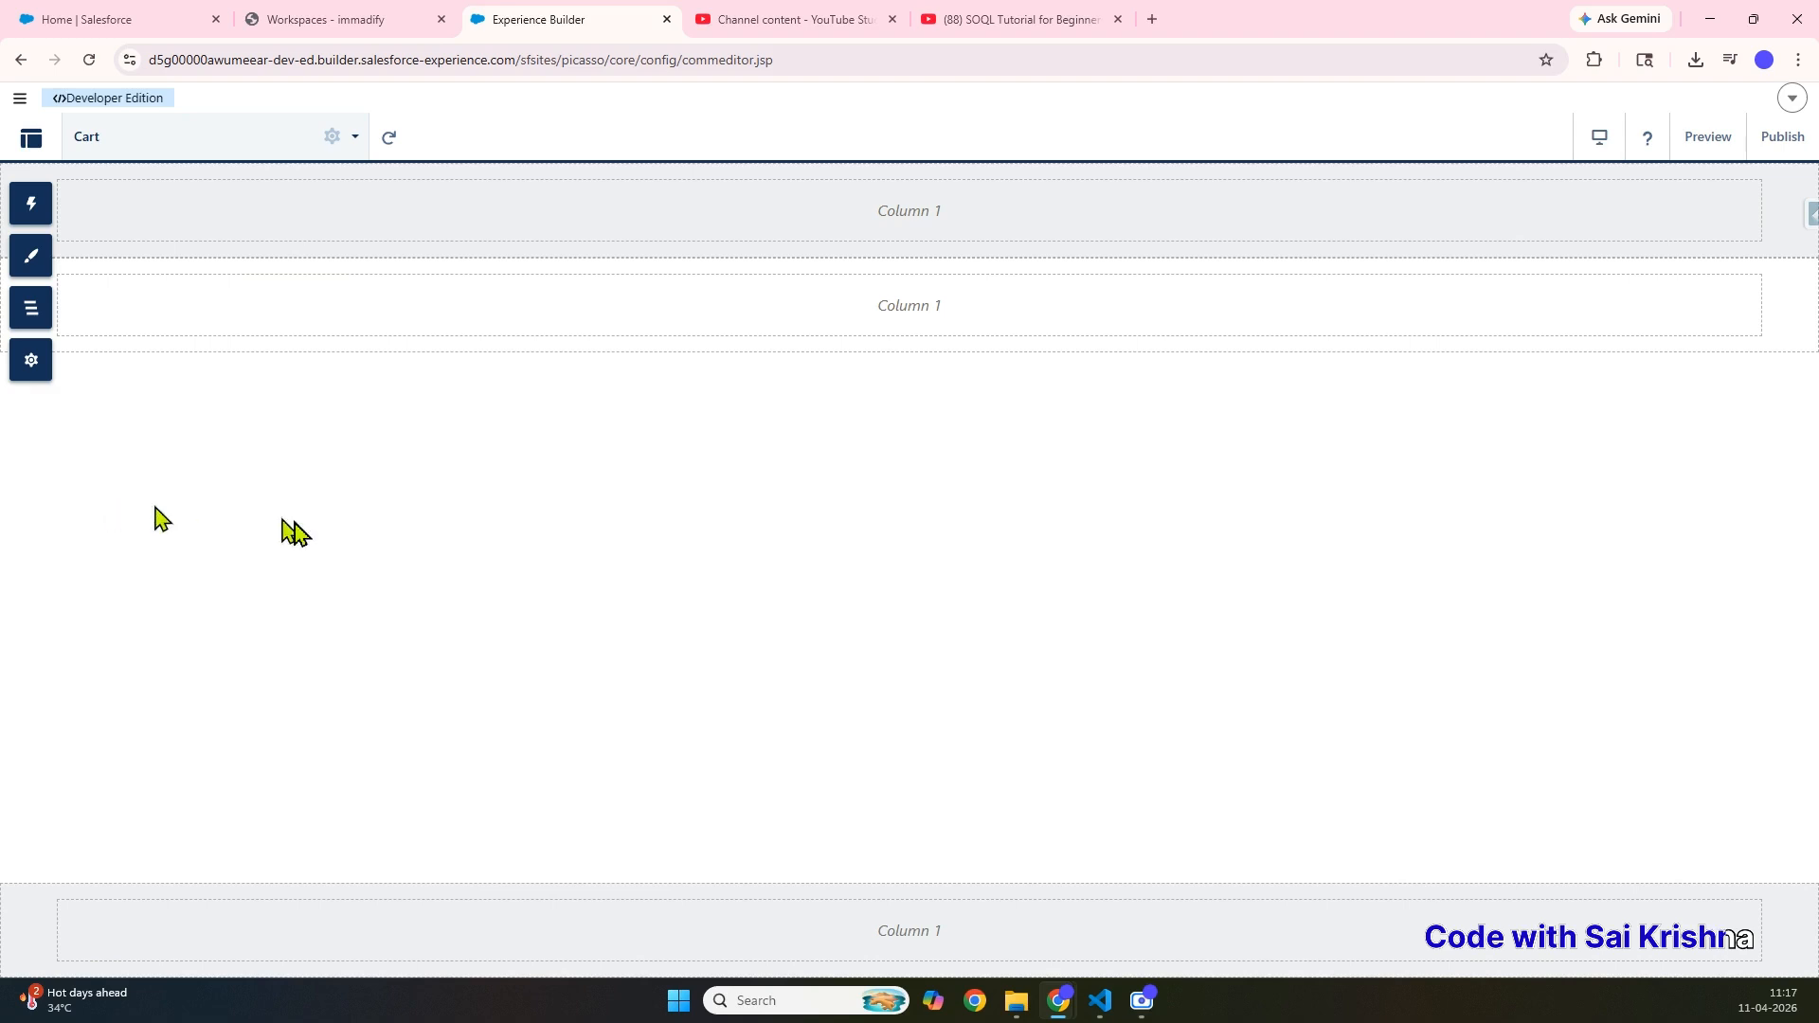
- Switch to the Home page and add a Rich Content Editor component to the theme header's column
click(334, 137)
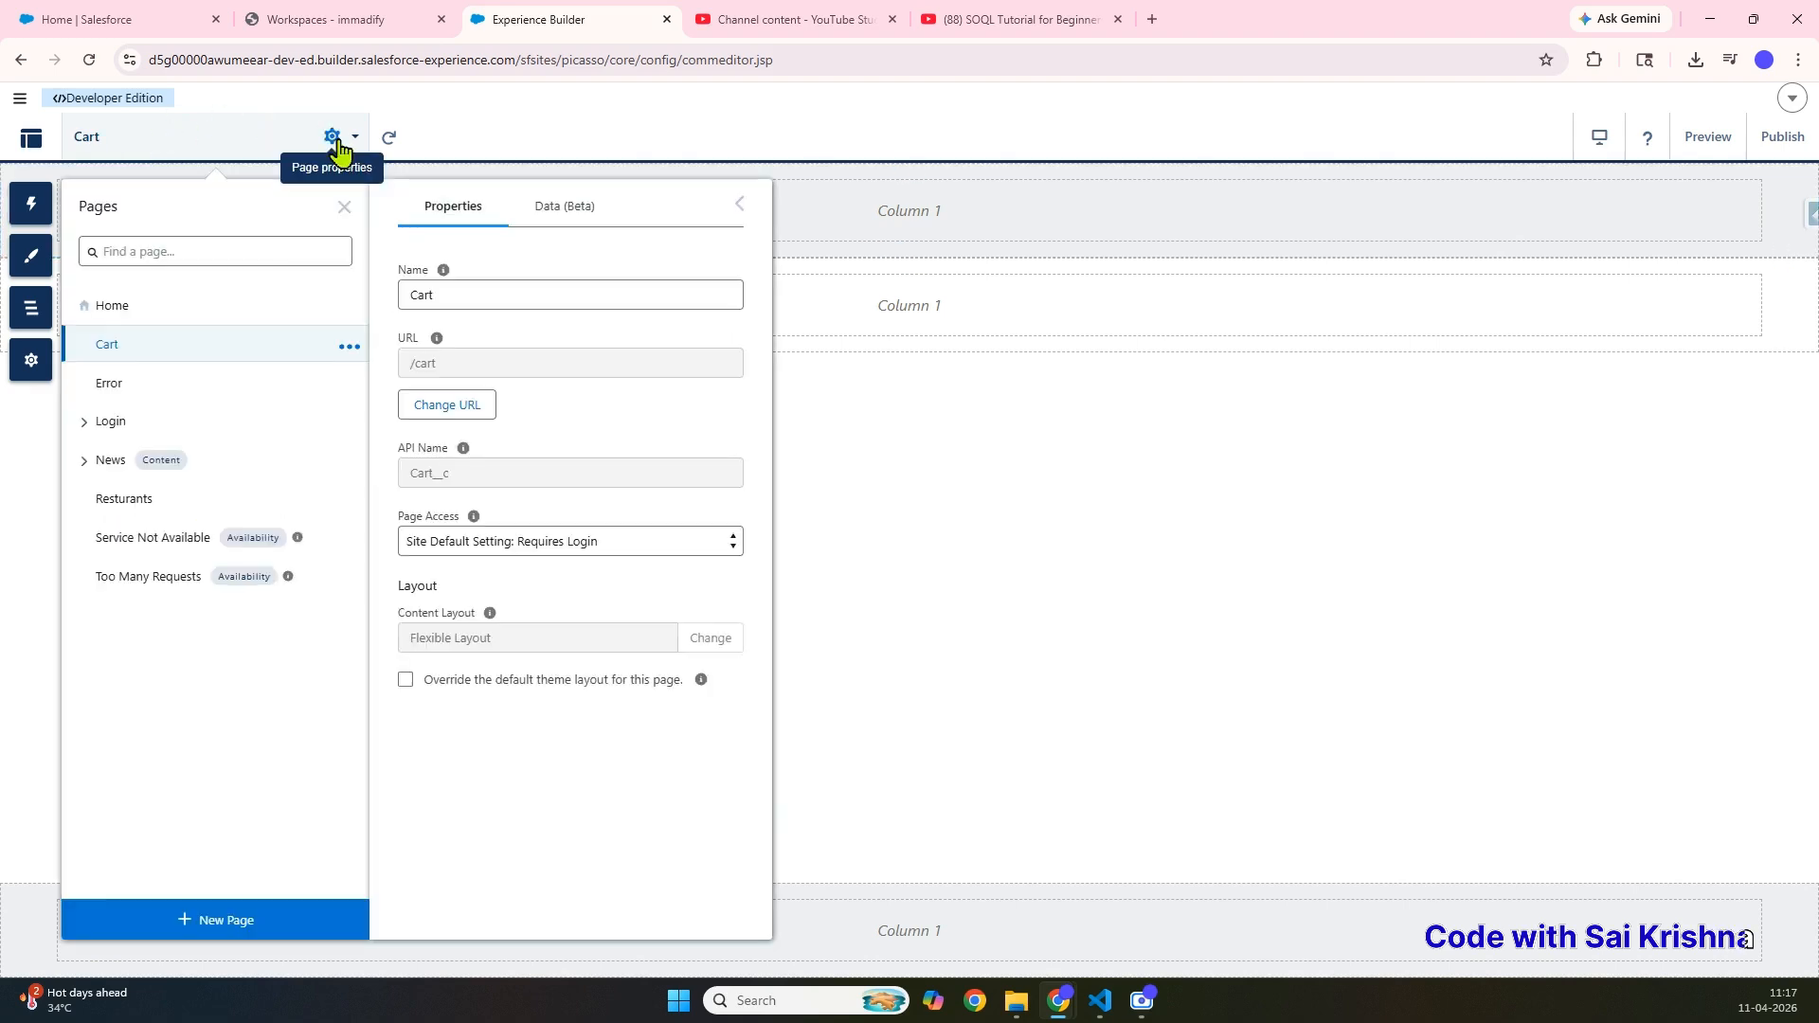
click(151, 309)
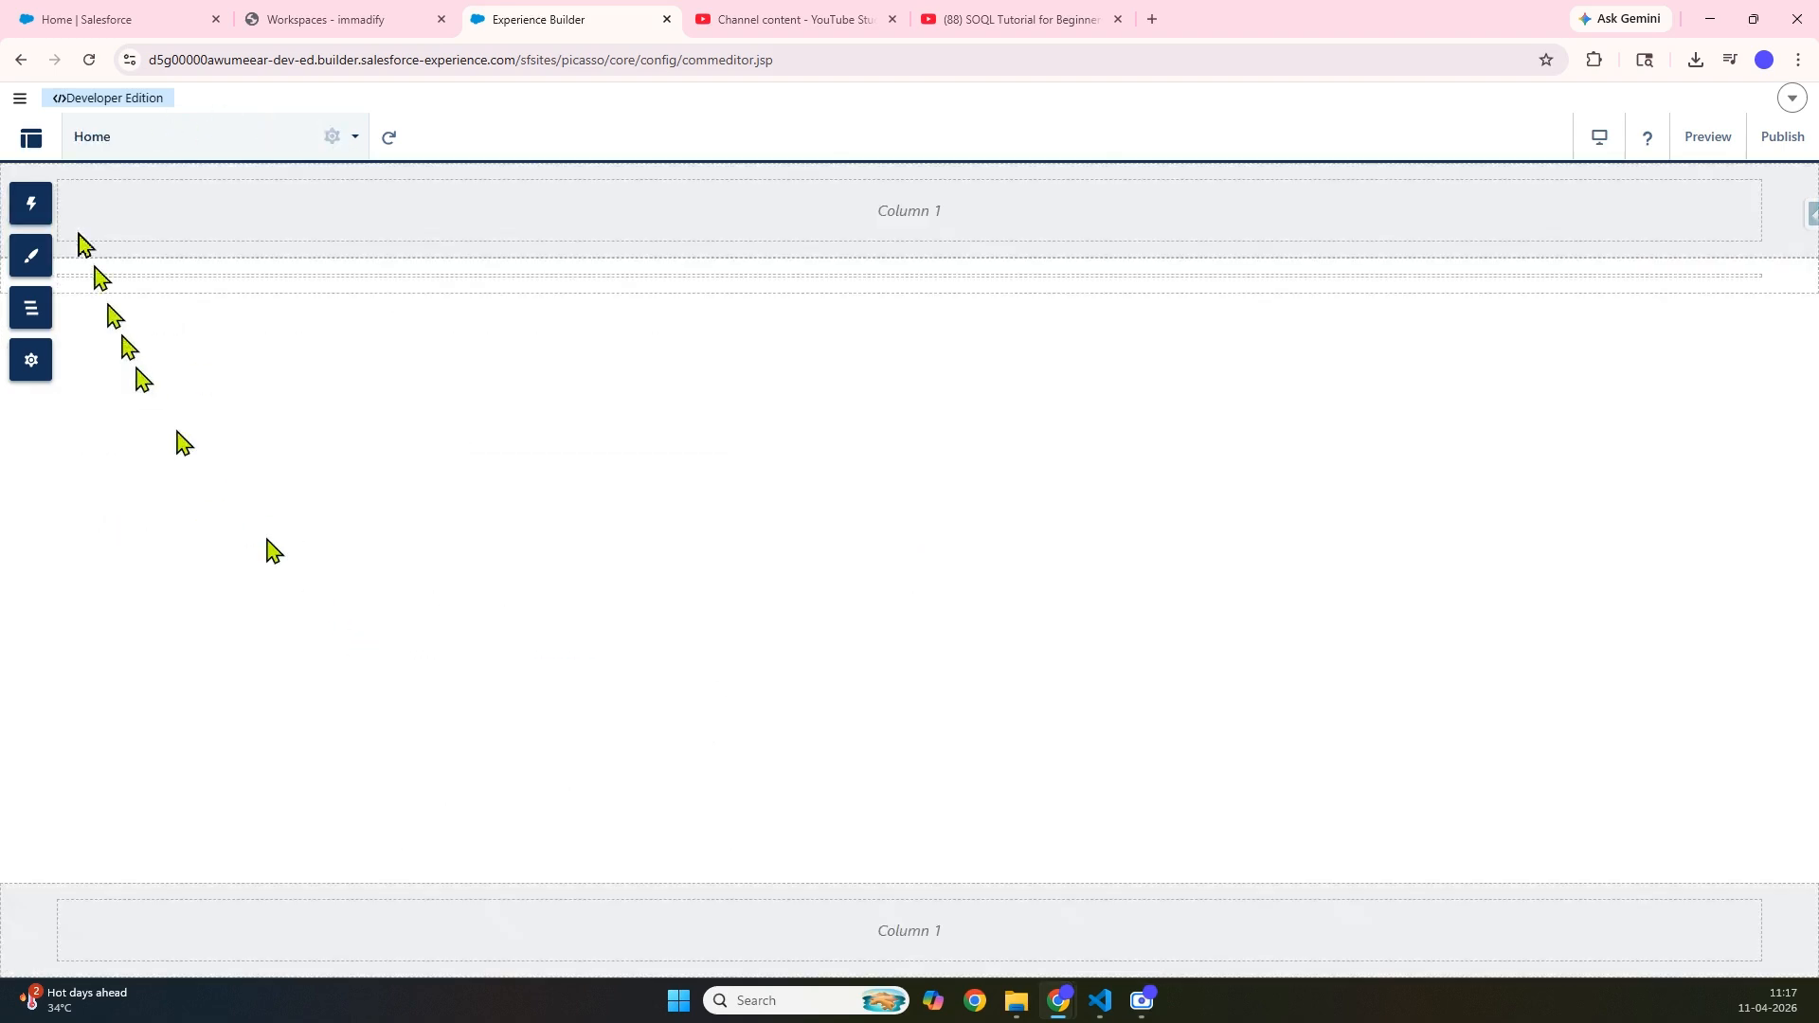
click(35, 214)
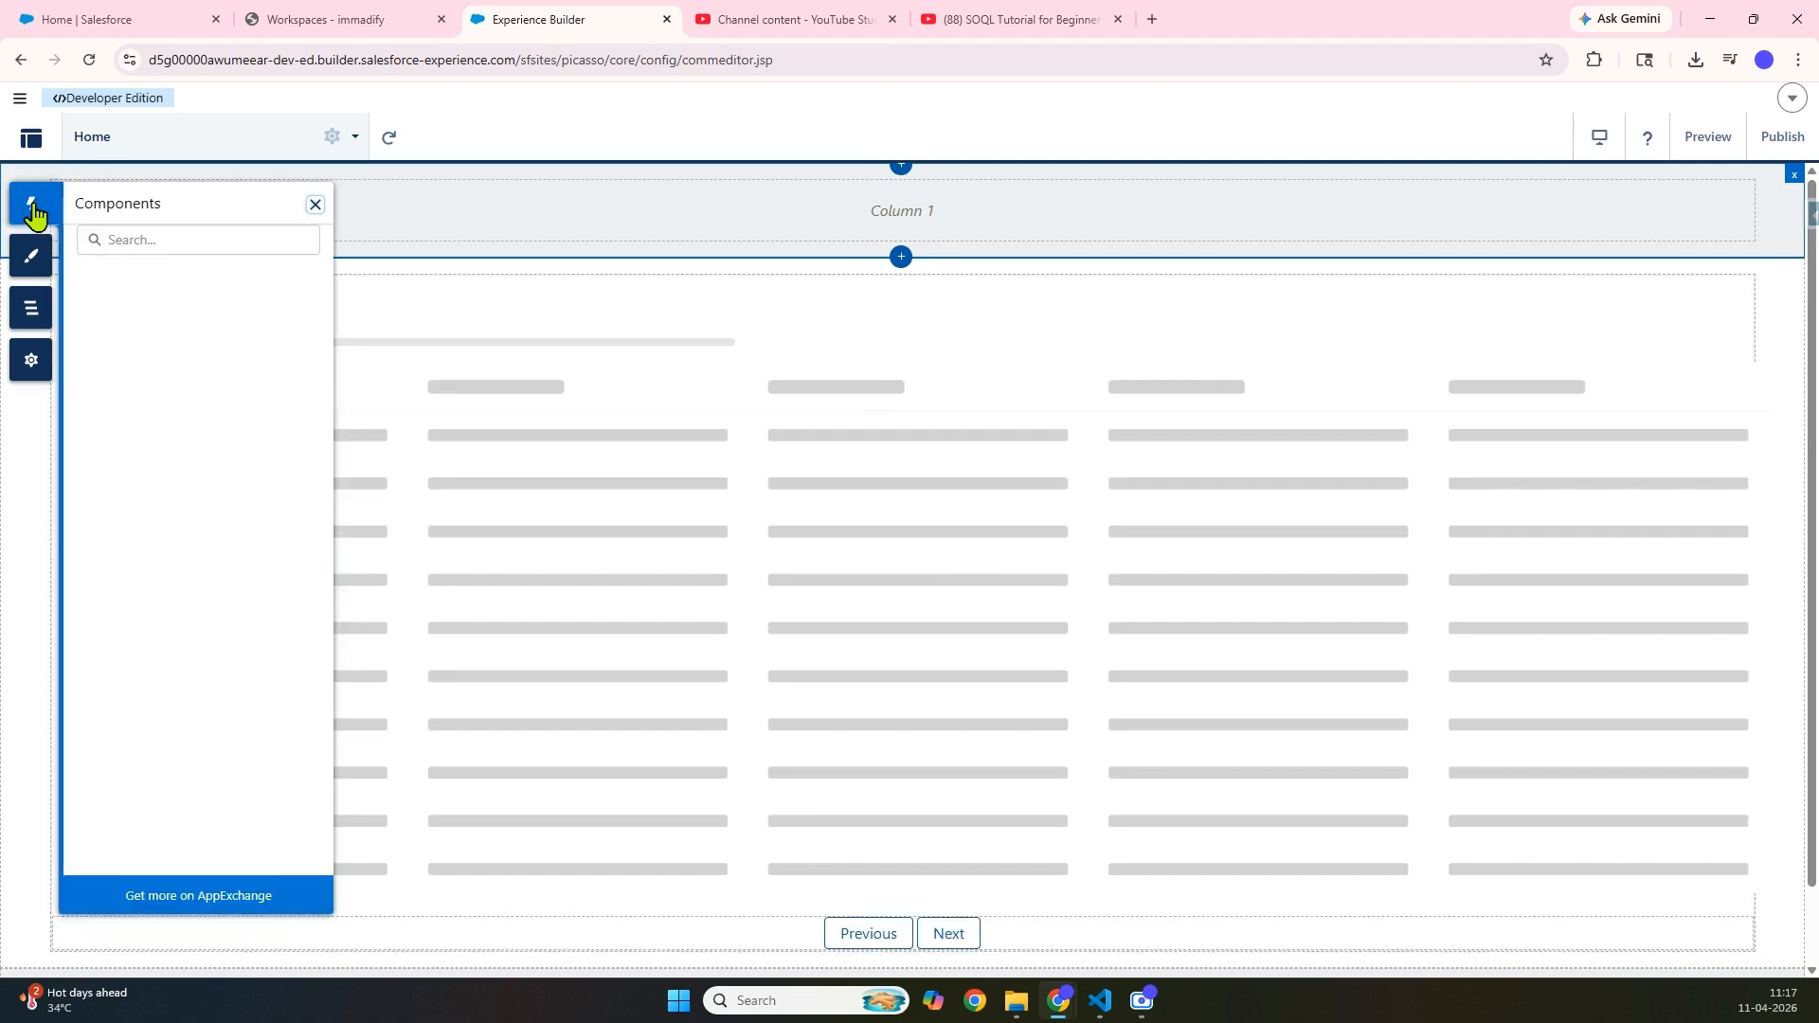
click(166, 245)
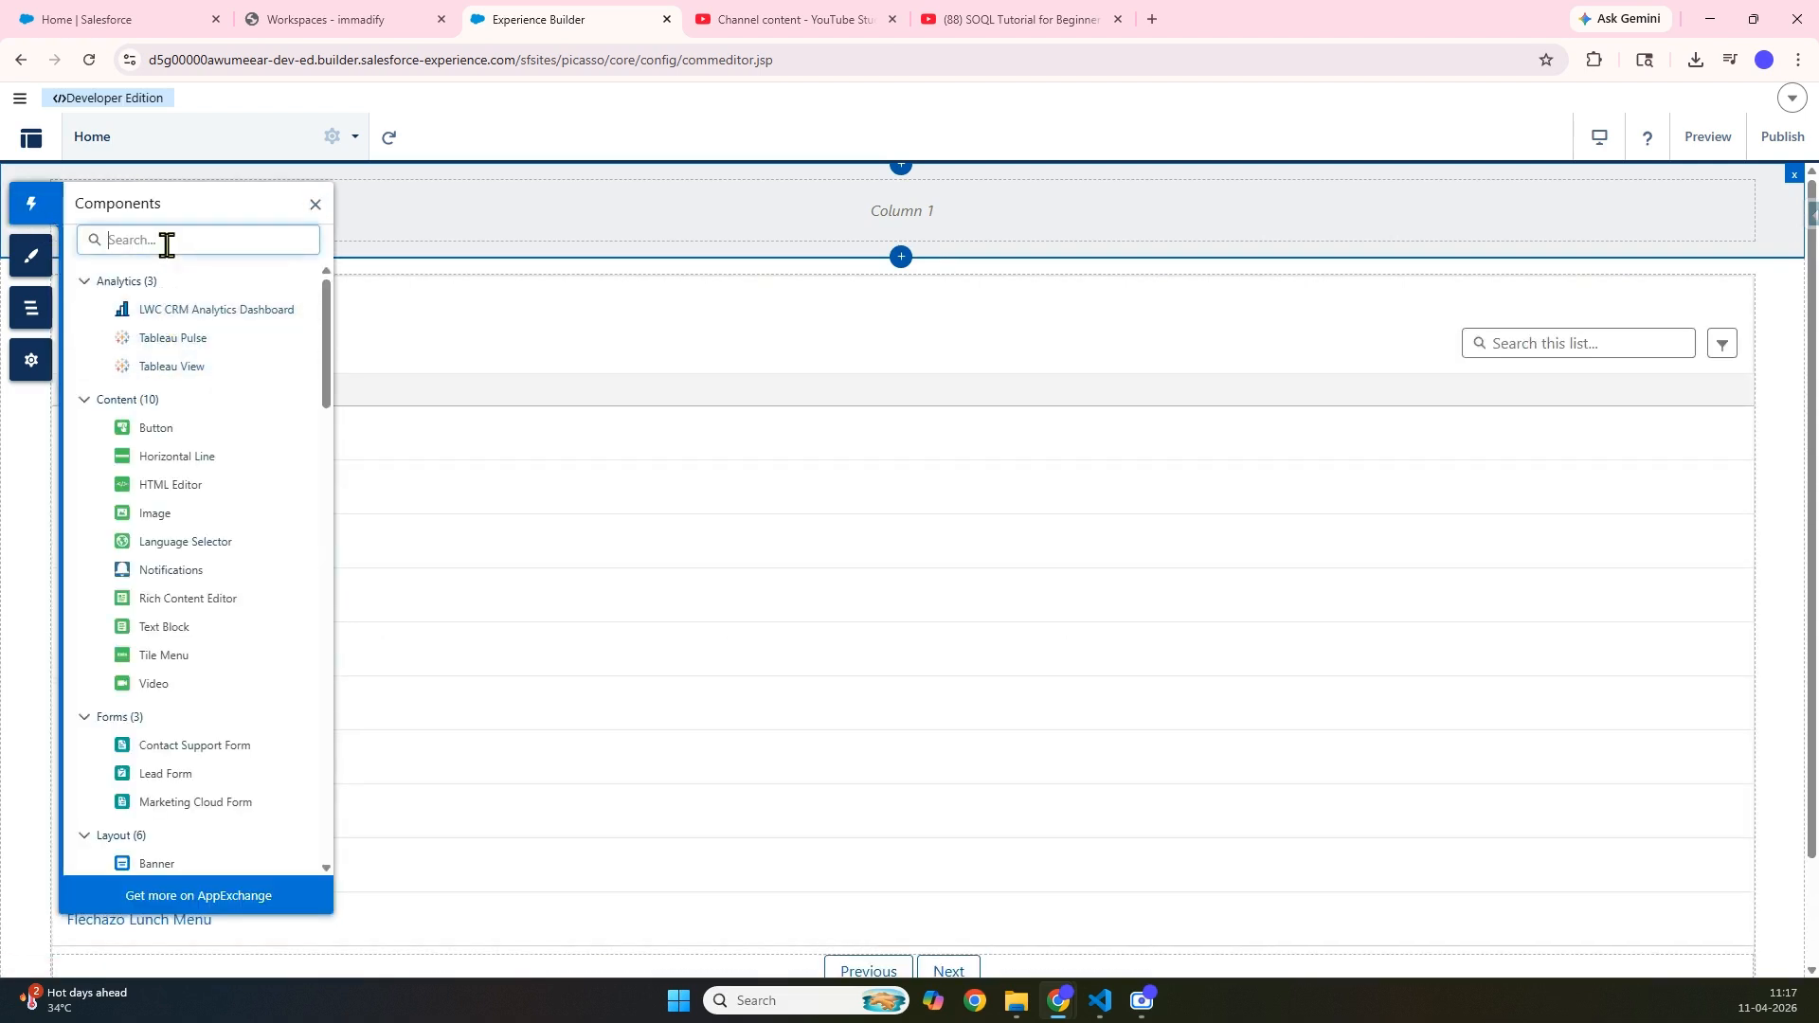
text(ric)
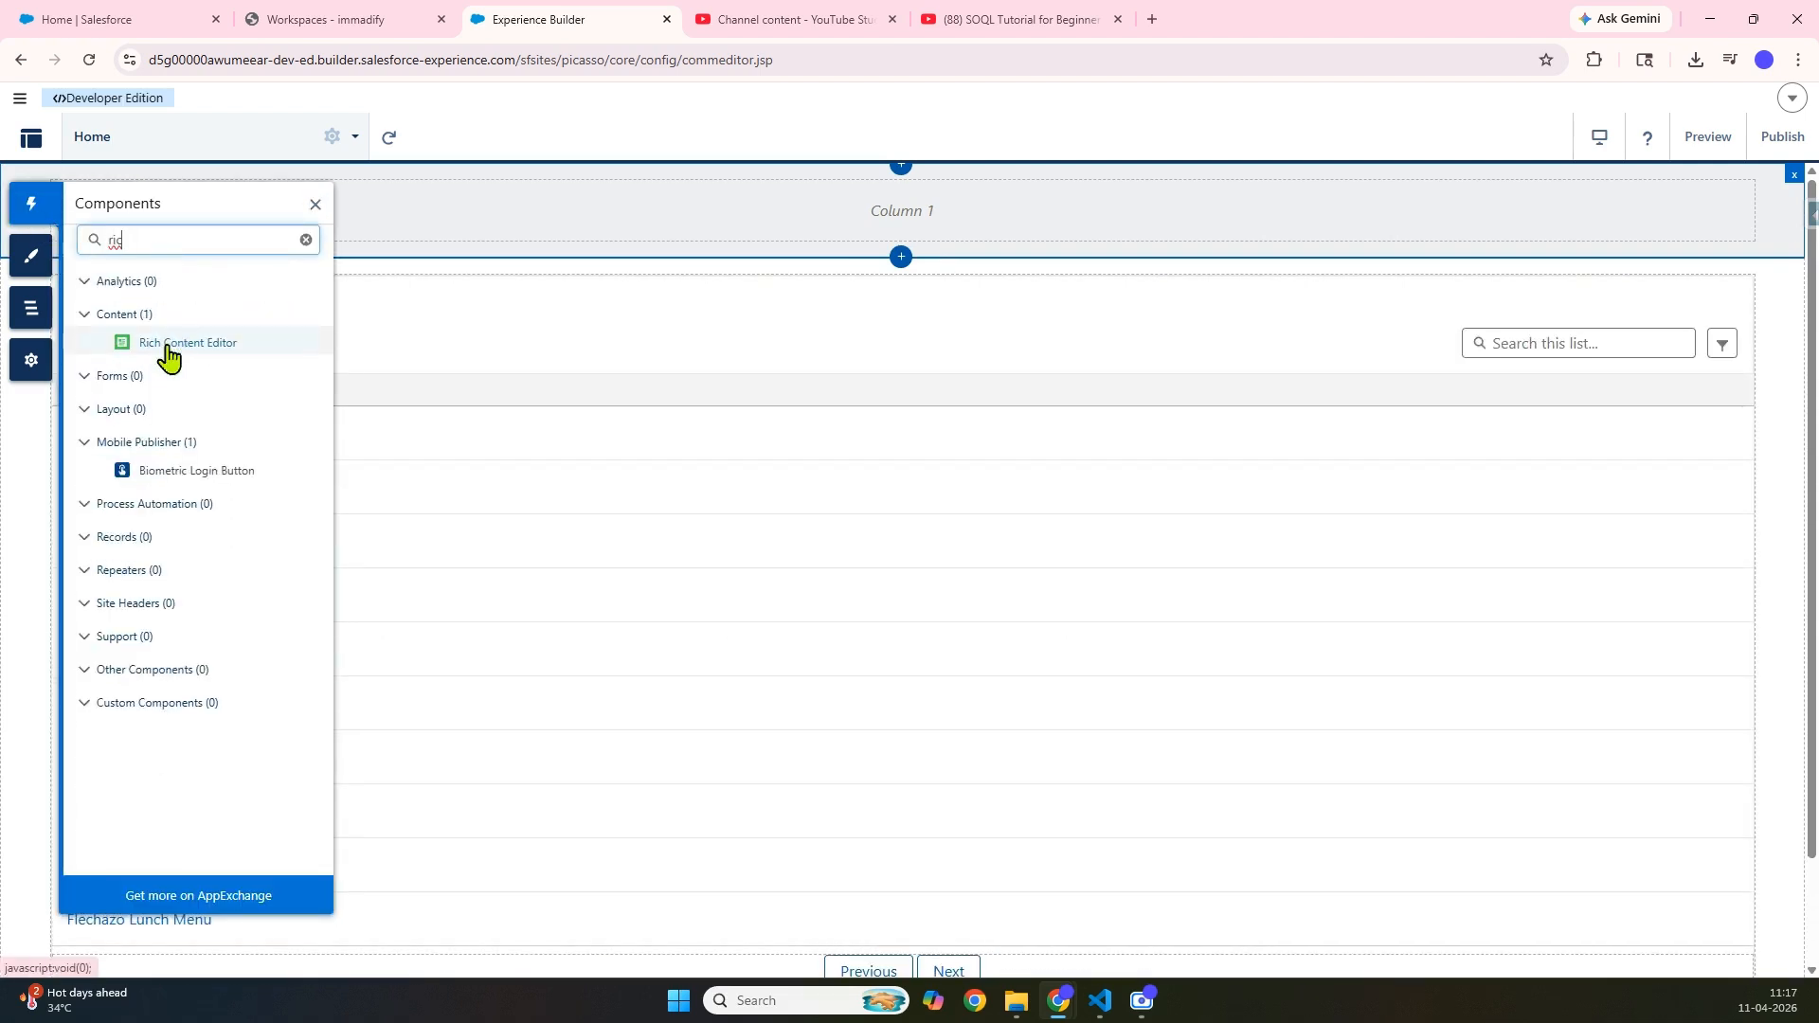
drag(176, 347, 599, 263)
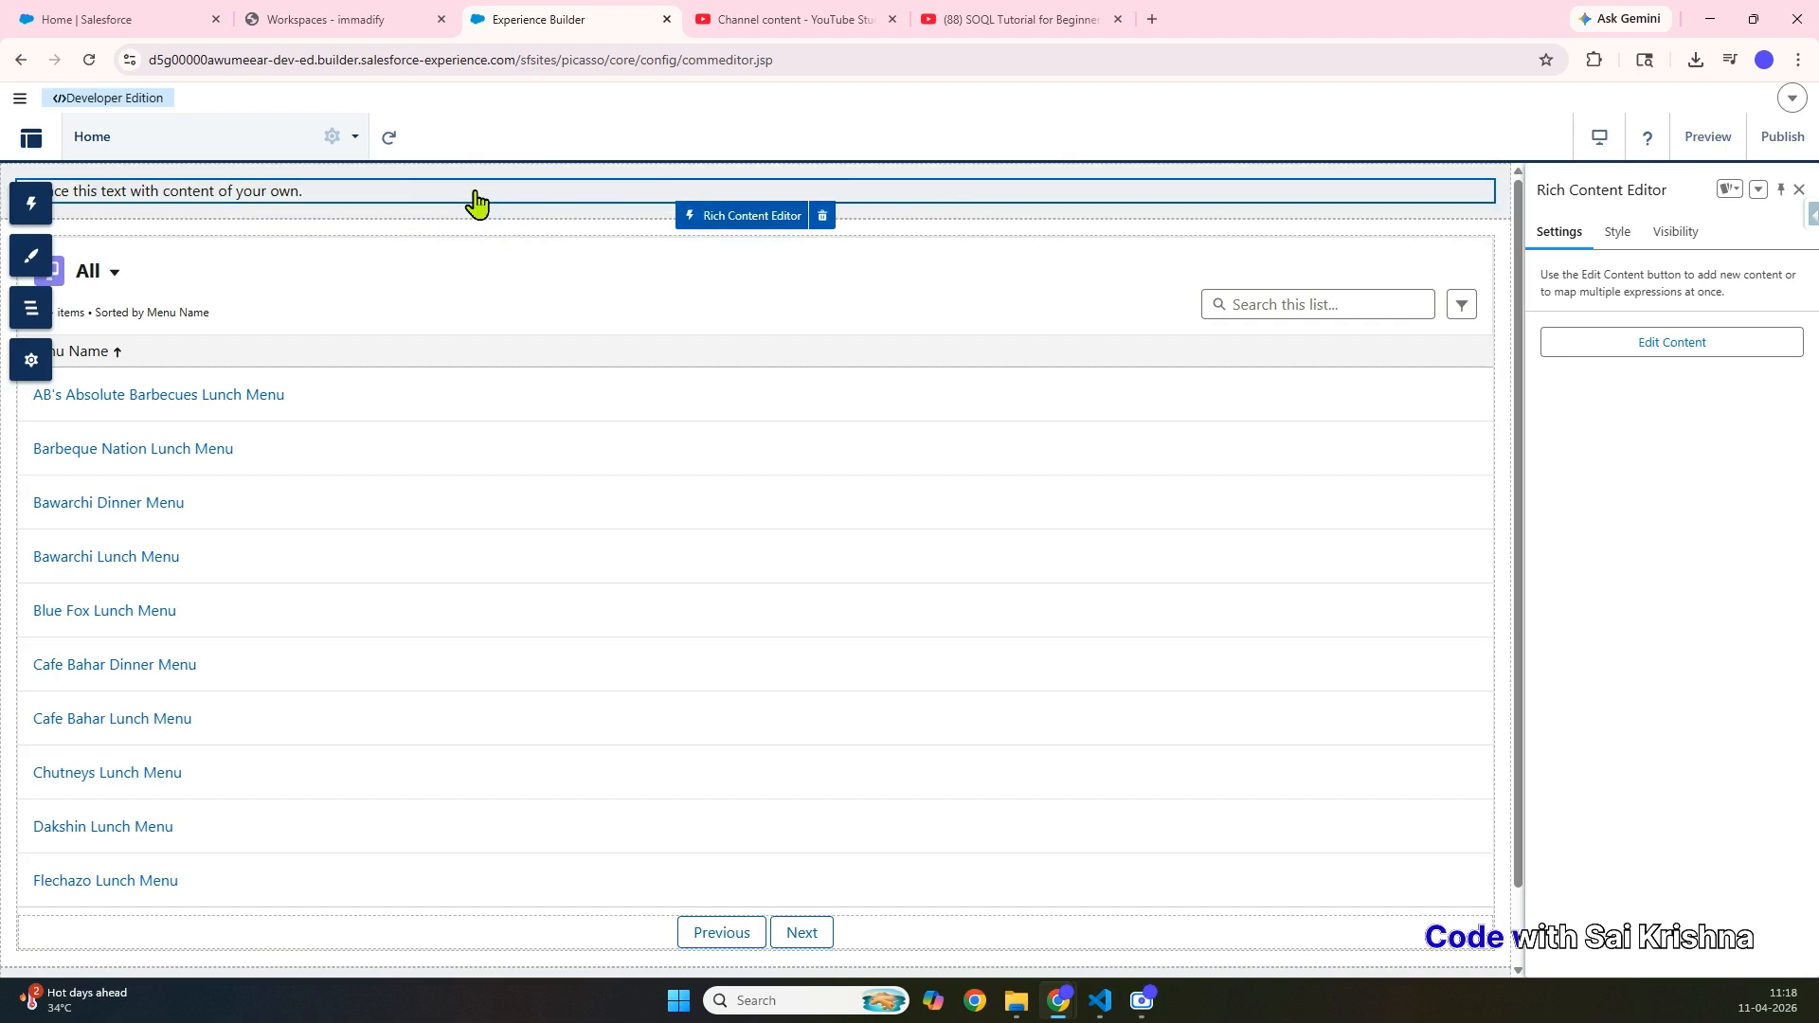
- Replace the header Rich Content Editor's placeholder text with "Welcome to Immadify Store"
click(1649, 344)
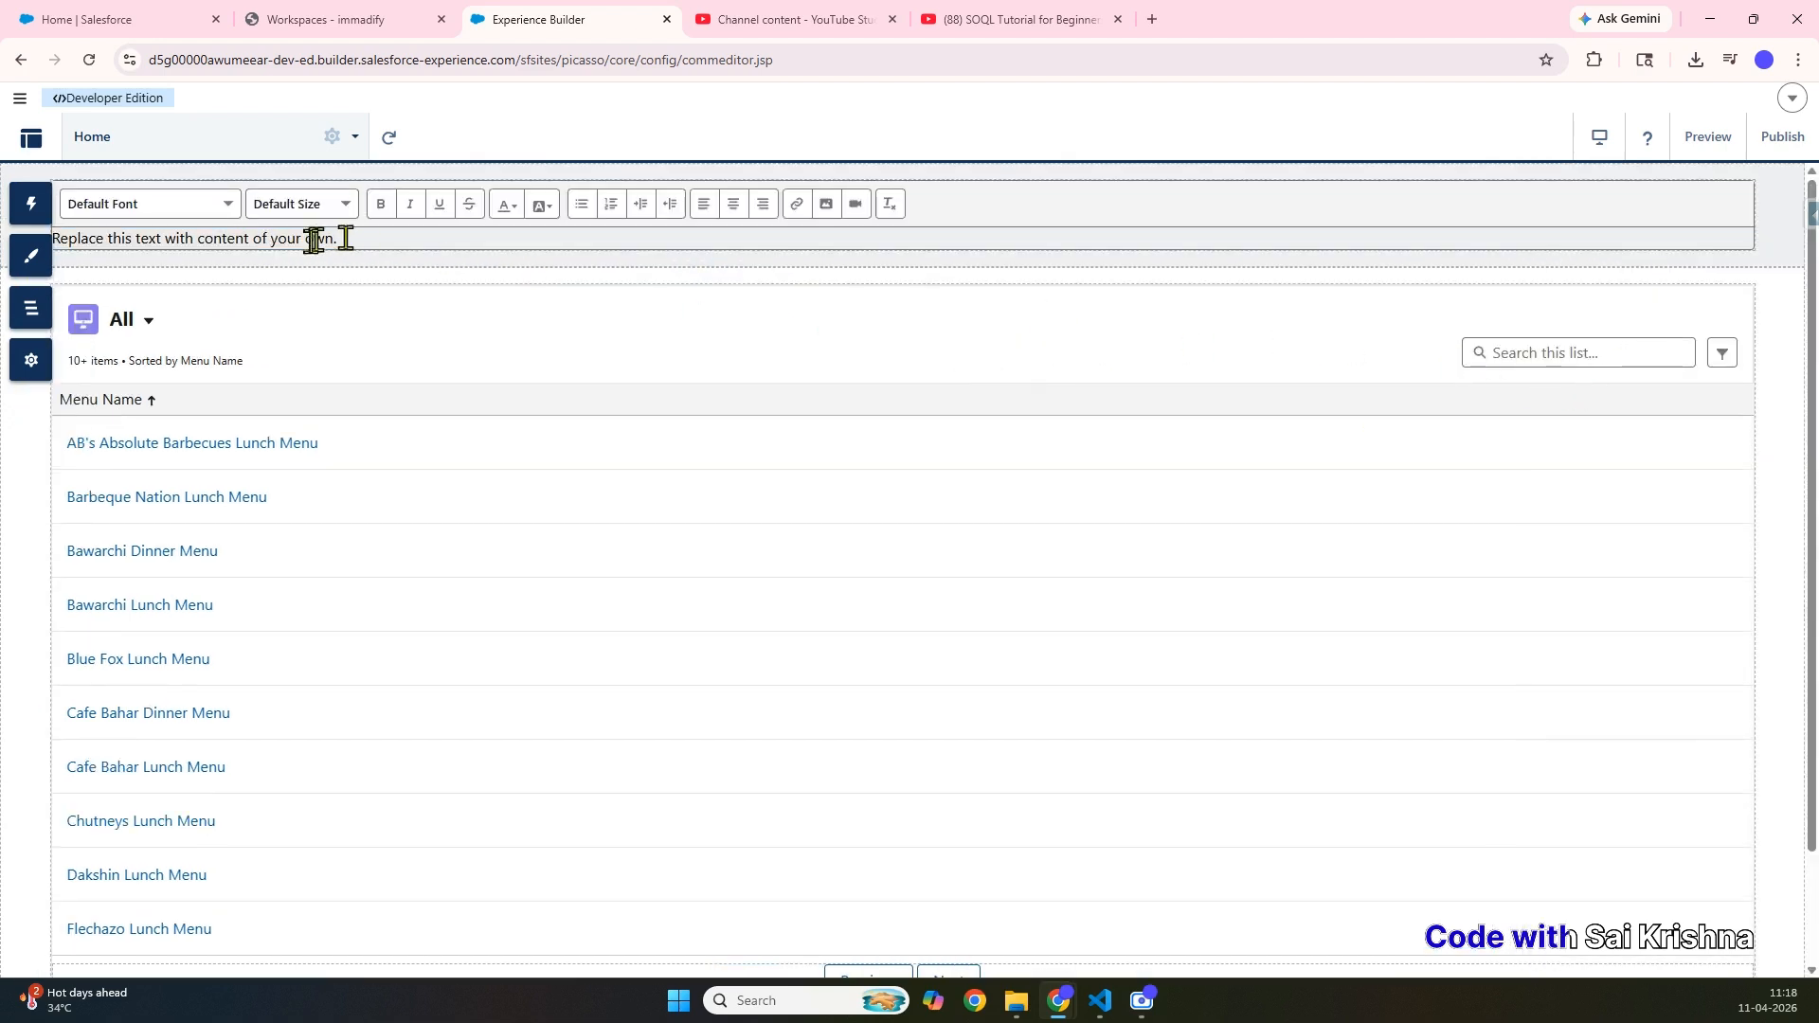
click(339, 240)
key(BackSpace)
key(BackSpace)
key(BackSpace)
key(BackSpace)
key(BackSpace)
key(BackSpace)
key(BackSpace)
key(BackSpace)
key(BackSpace)
key(BackSpace)
key(BackSpace)
key(BackSpace)
key(BackSpace)
key(BackSpace)
key(BackSpace)
key(BackSpace)
key(BackSpace)
key(BackSpace)
key(BackSpace)
key(BackSpace)
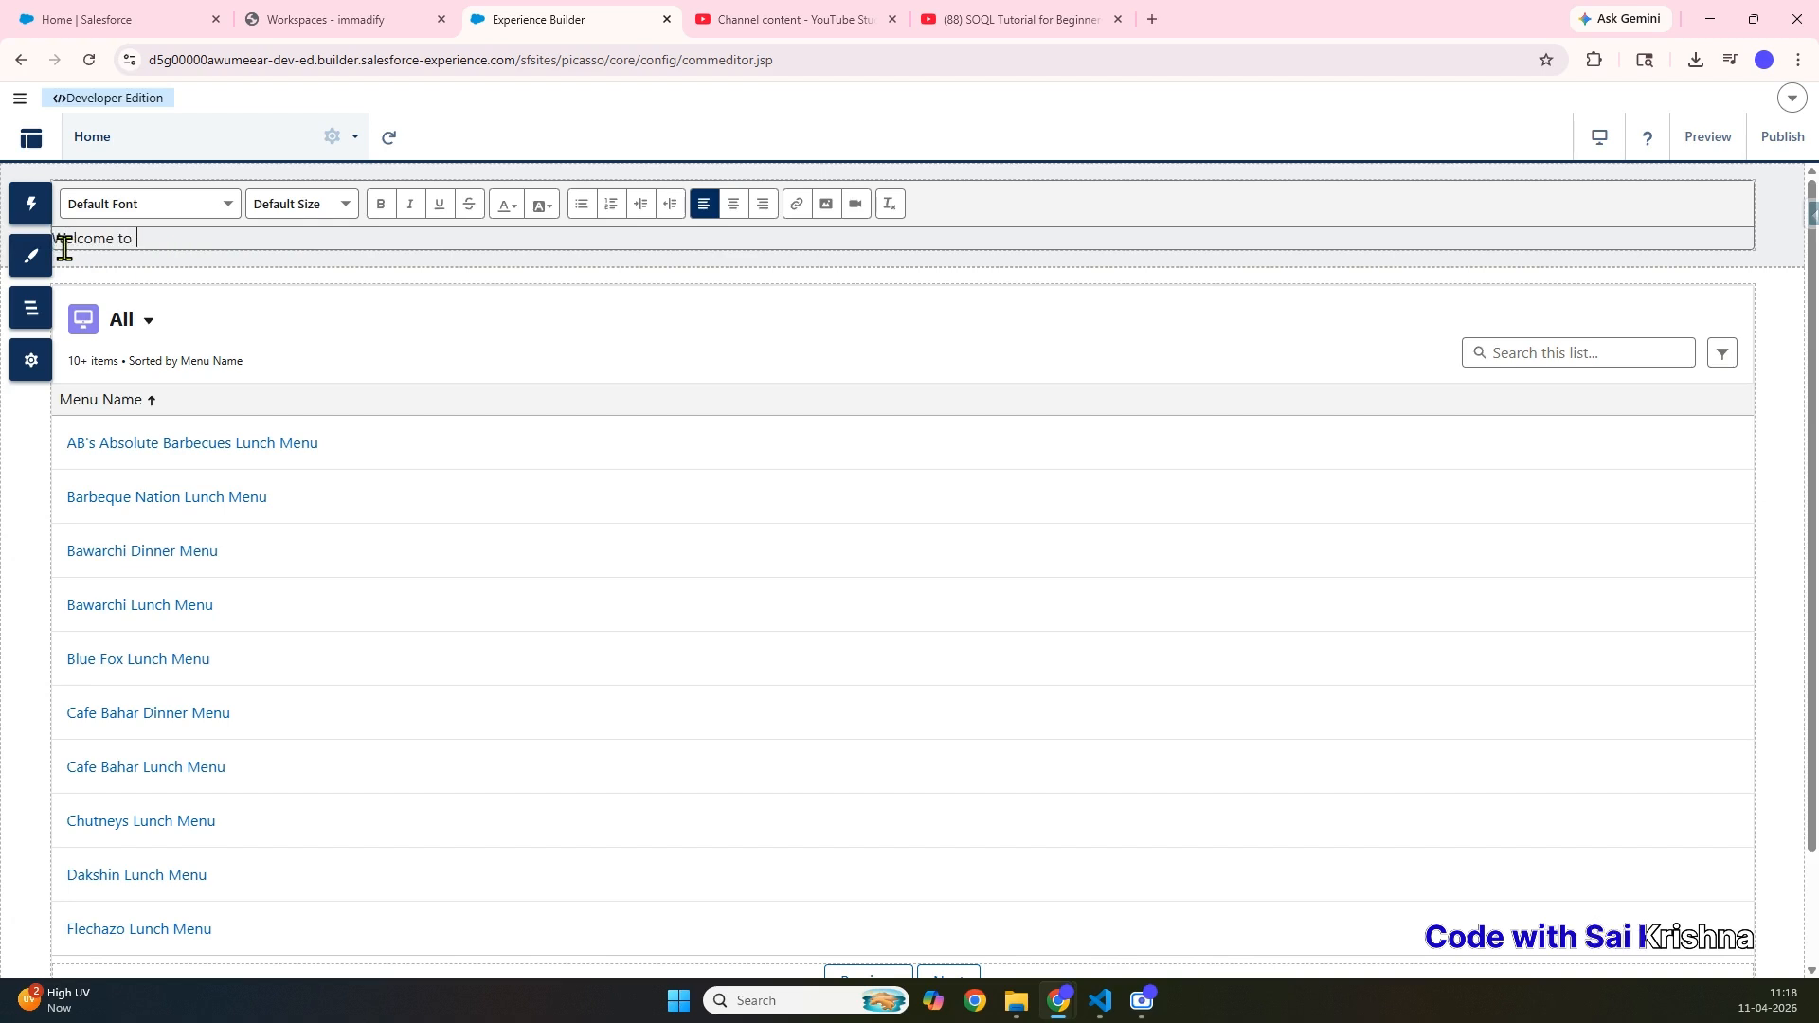
text(tore)
- Format the "Welcome to Immadify Store" text as bold and centred with a red background colour
drag(250, 248, 59, 245)
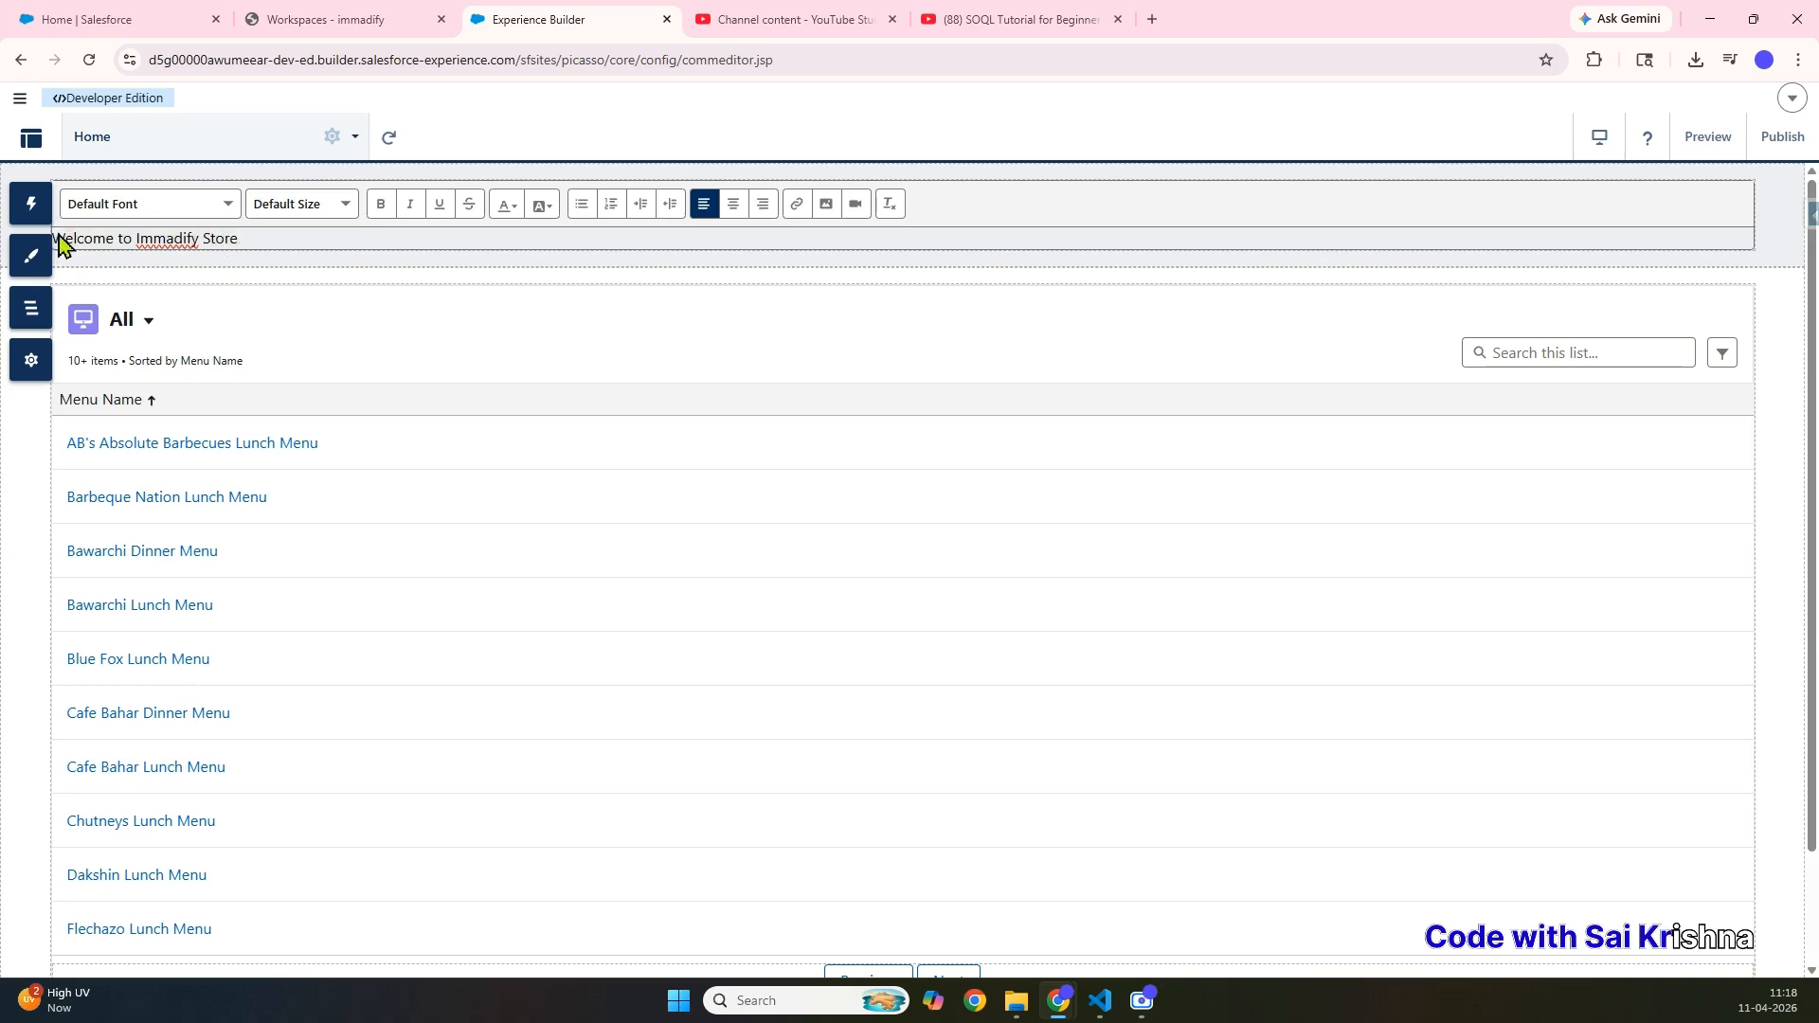
click(384, 208)
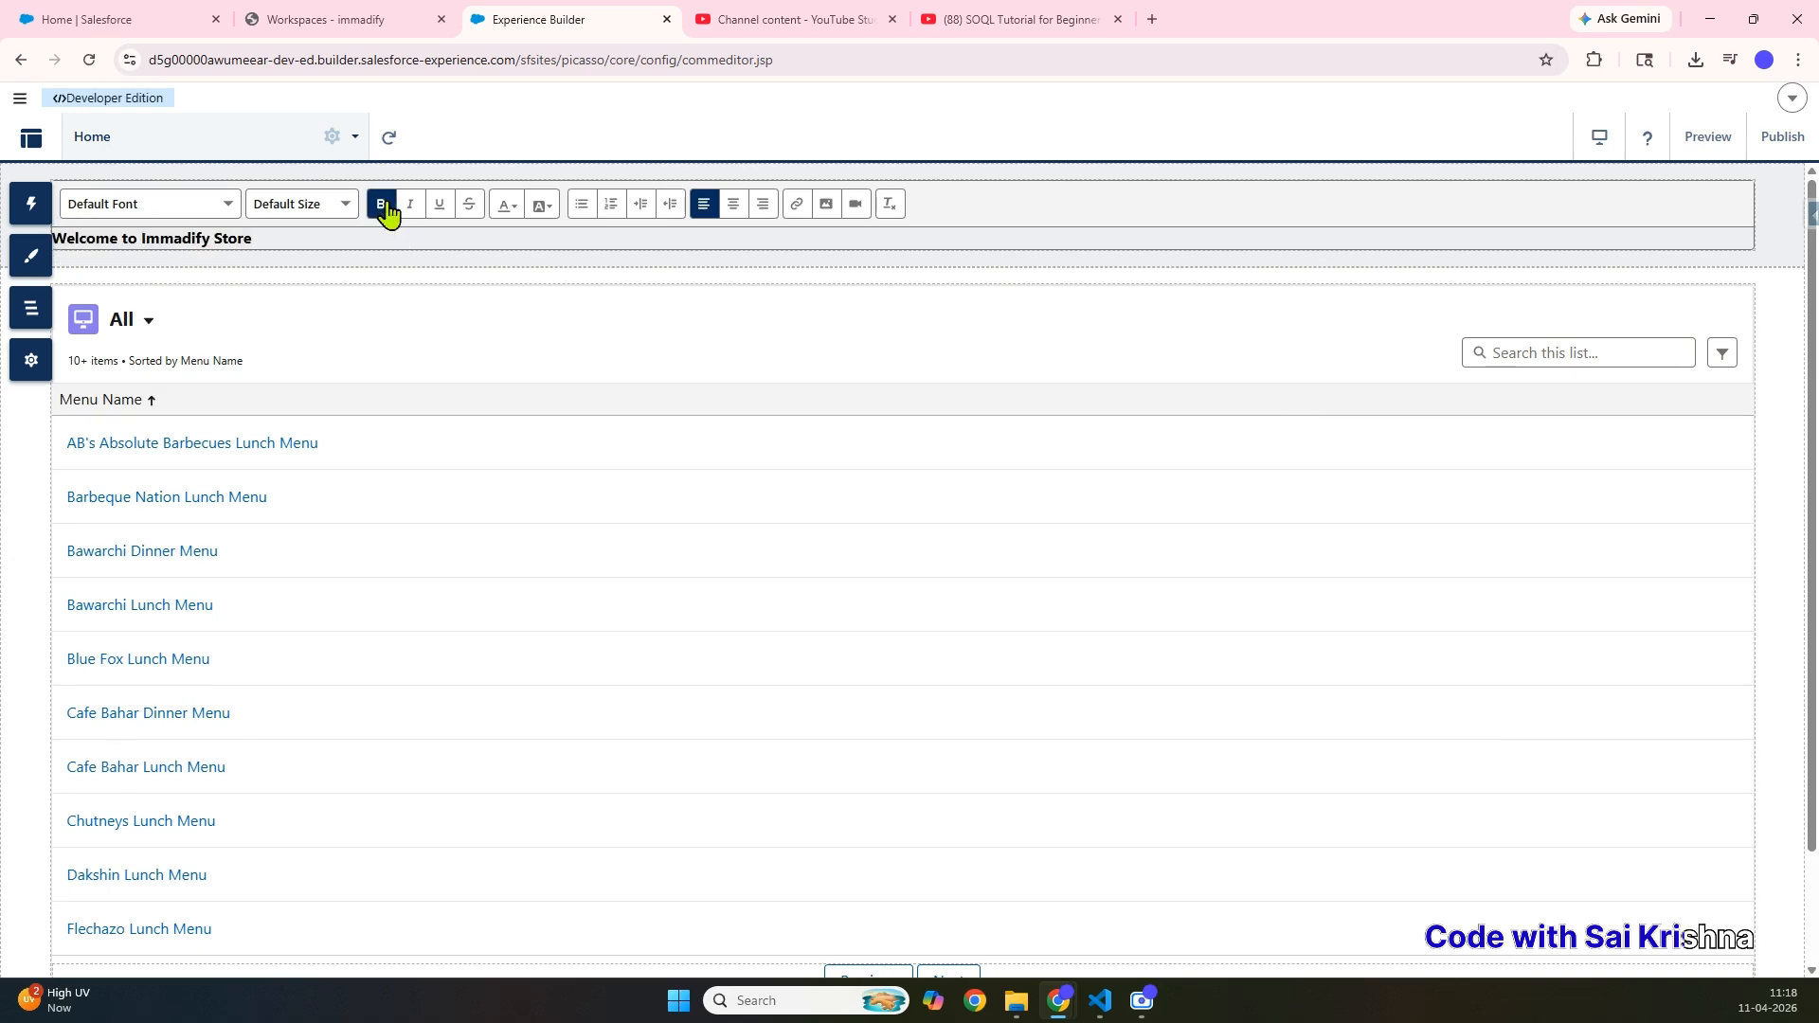
click(541, 206)
click(560, 233)
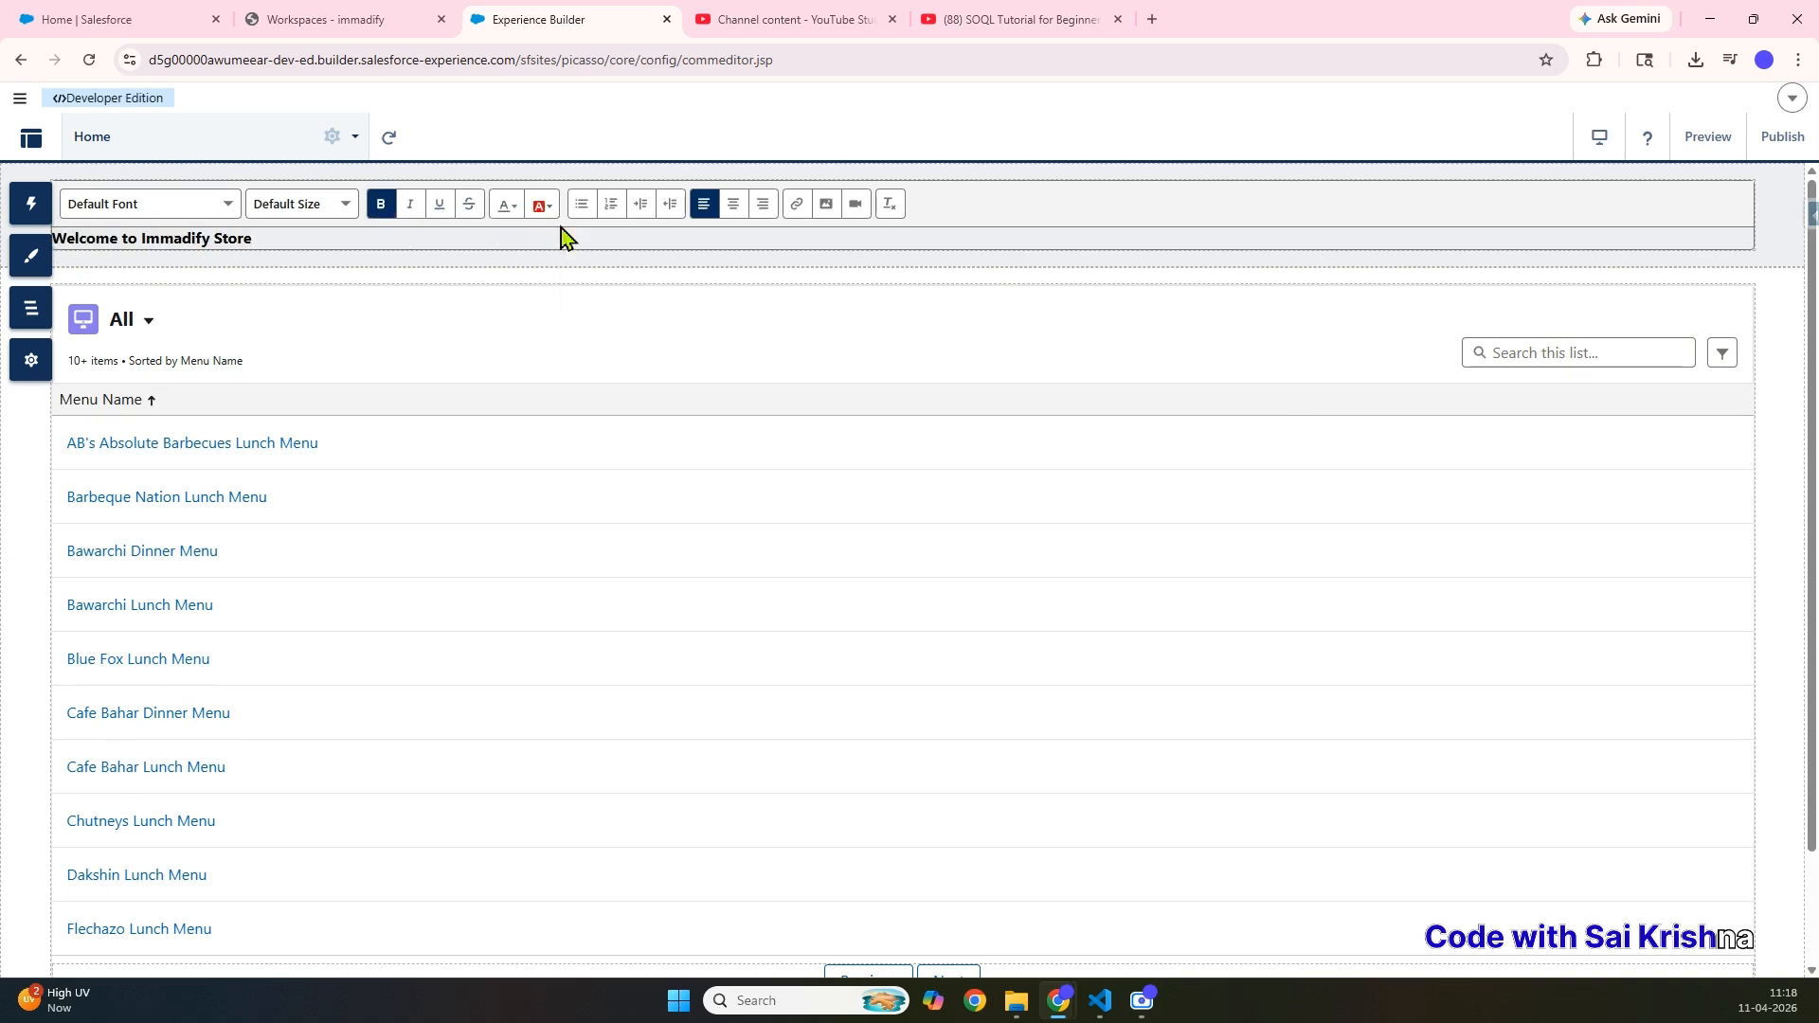
click(735, 212)
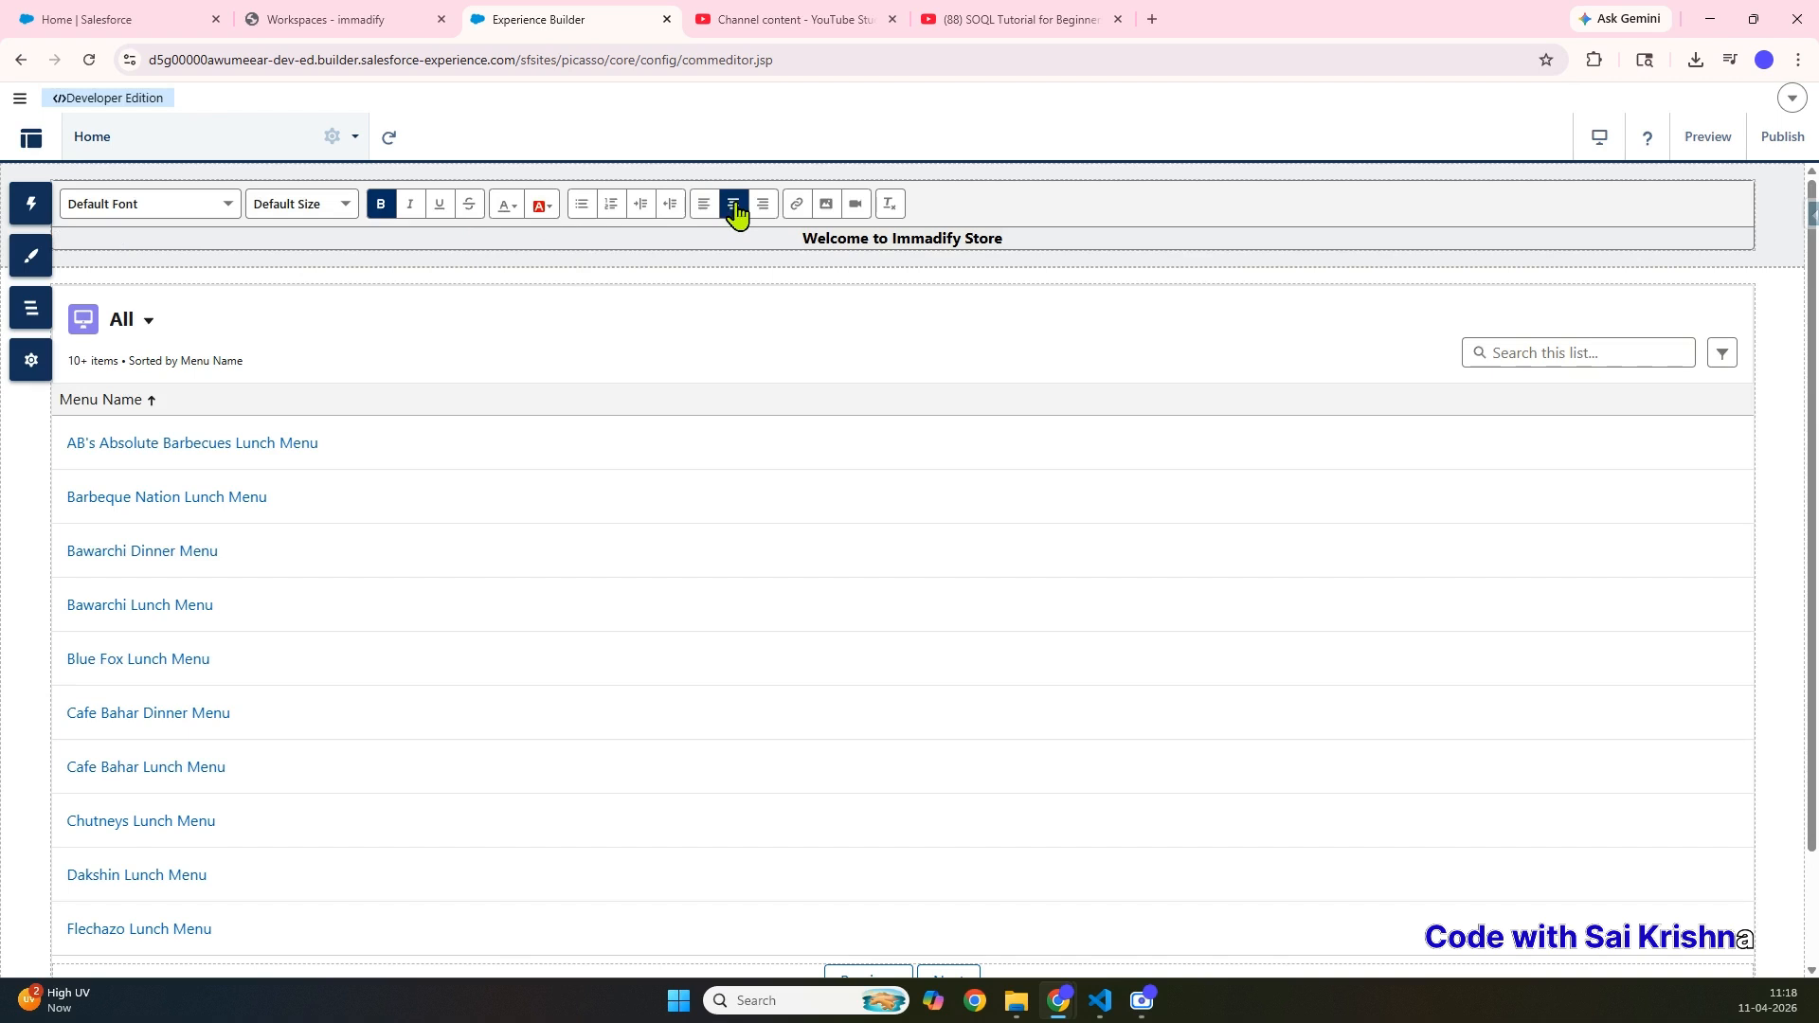
click(544, 212)
- Set the "Welcome to Immadify Store" header text to size 26 in the Verdana font
click(337, 206)
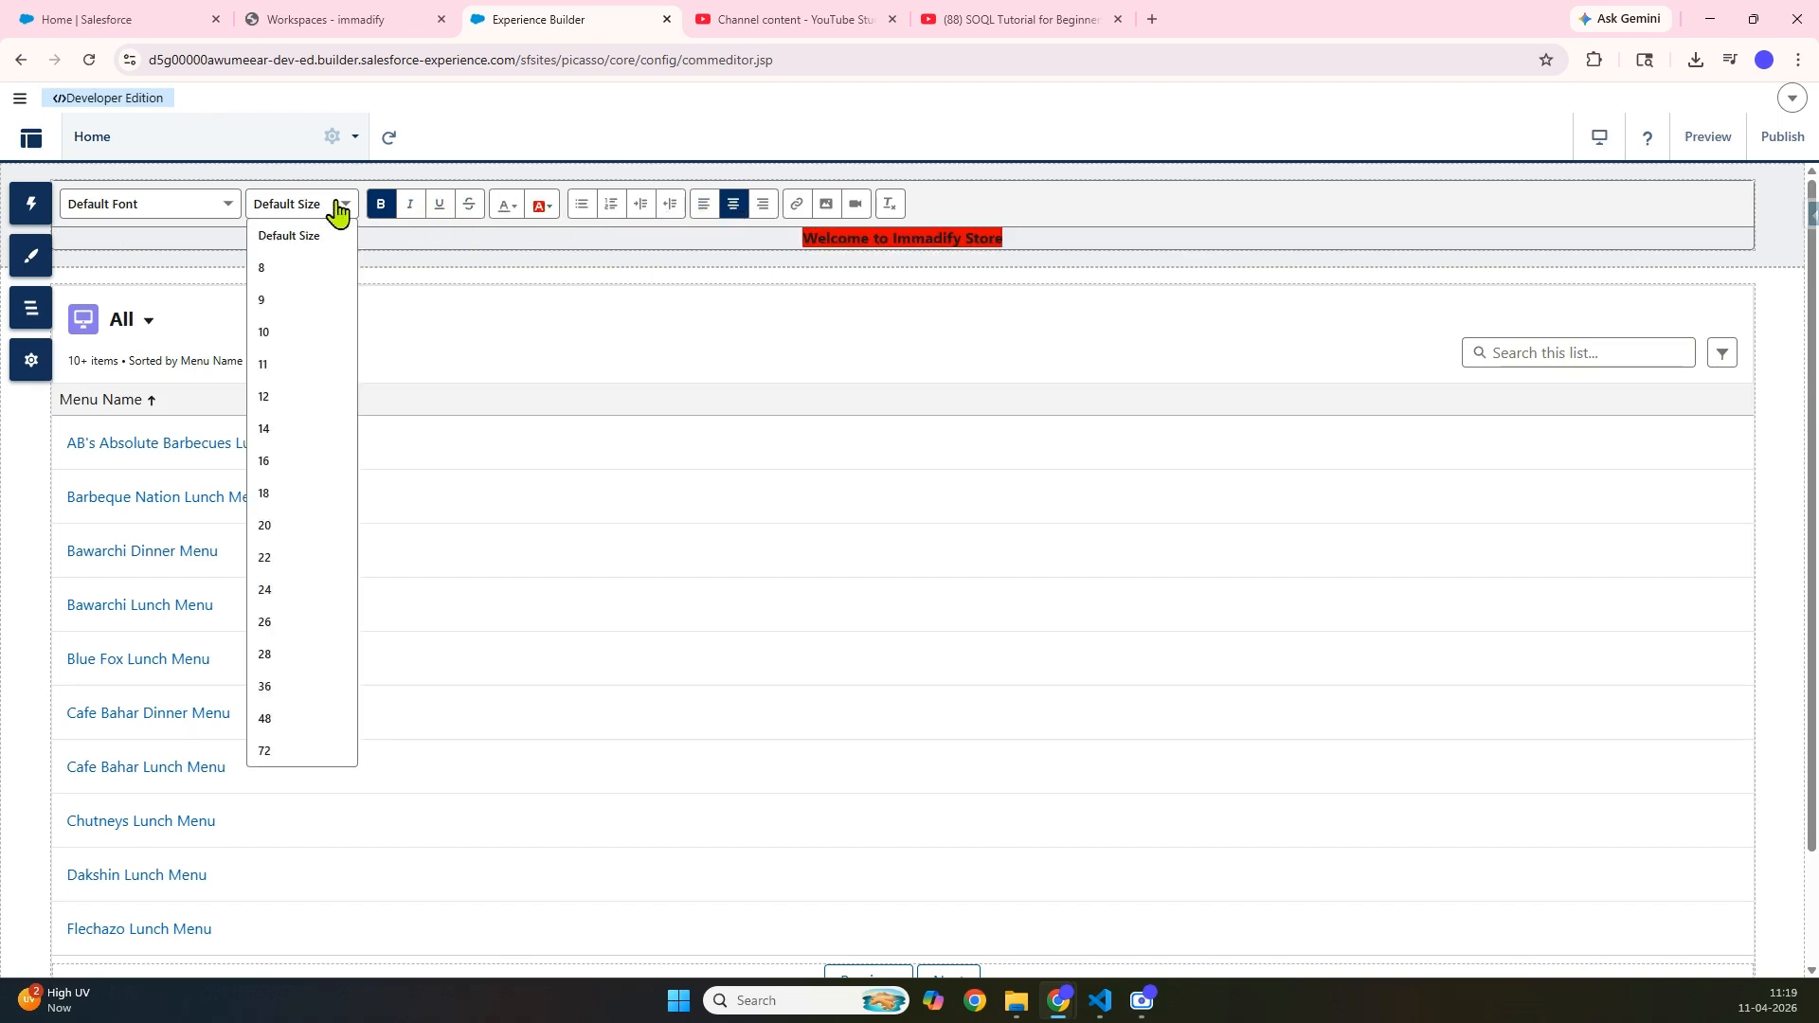
click(260, 632)
click(223, 204)
click(104, 559)
- Clear the red background behind the welcome header text and colour the text itself red
click(545, 204)
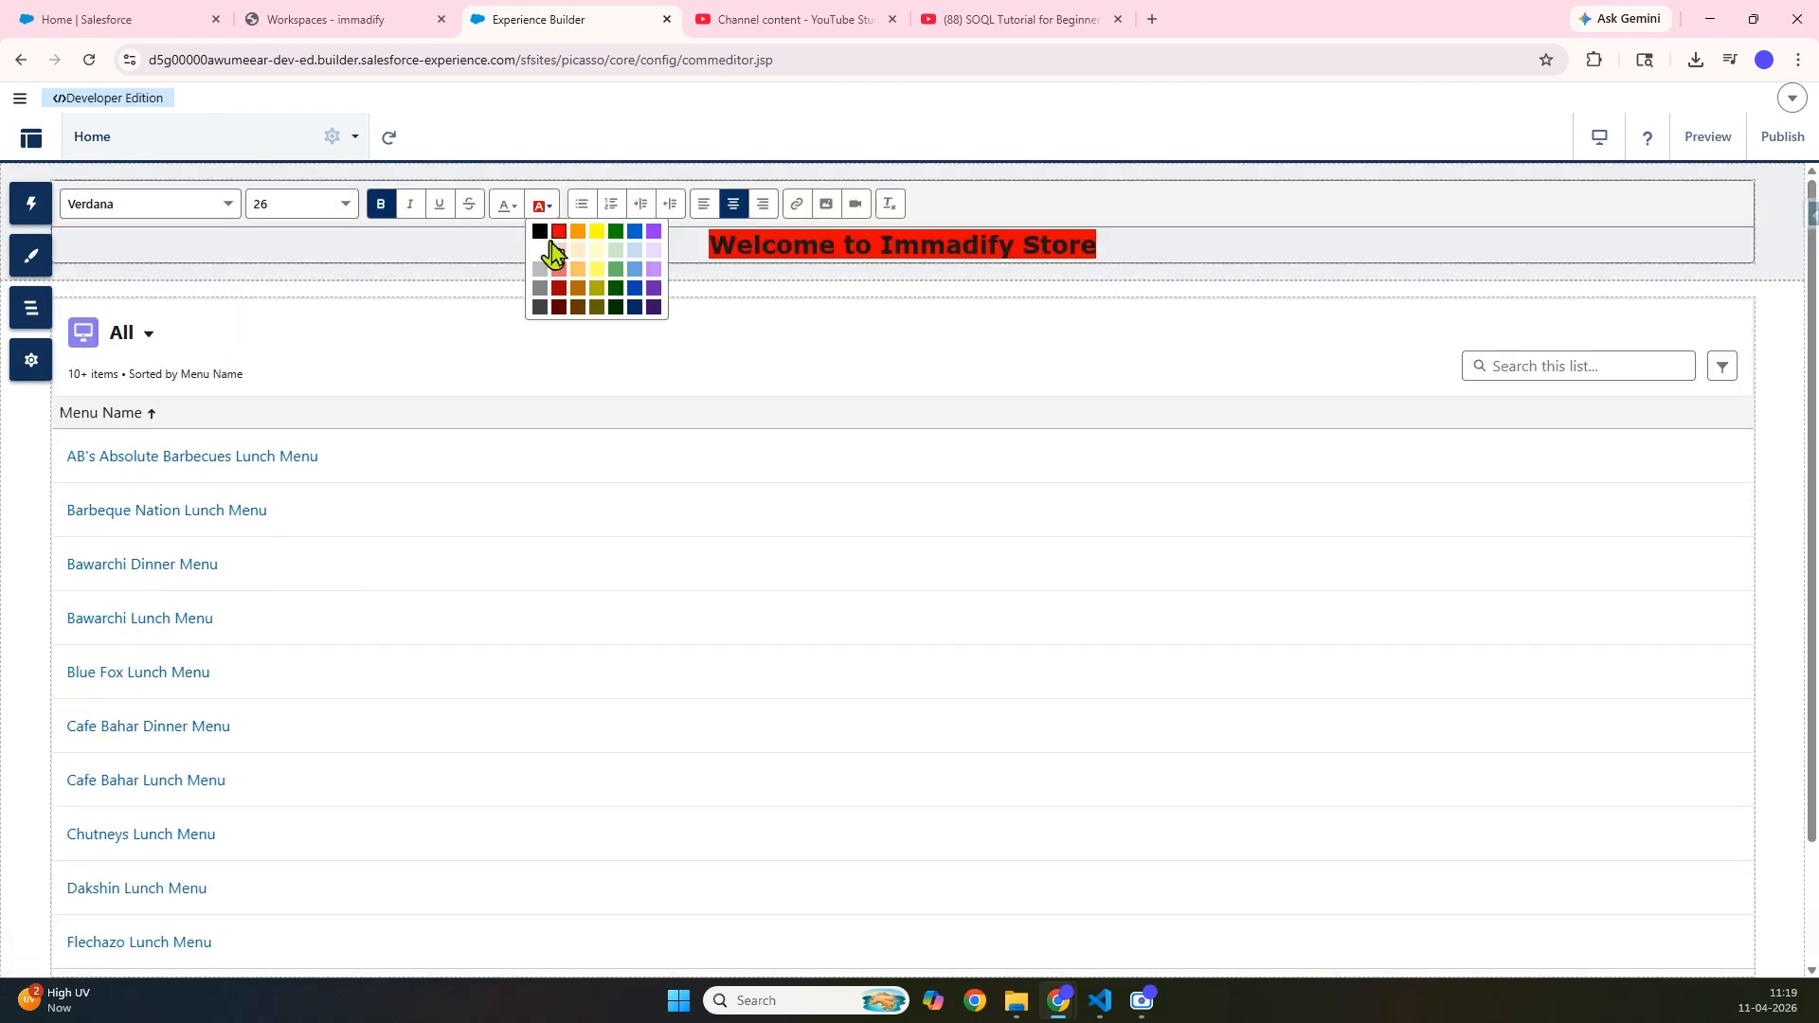
click(541, 252)
click(507, 204)
click(523, 233)
click(543, 286)
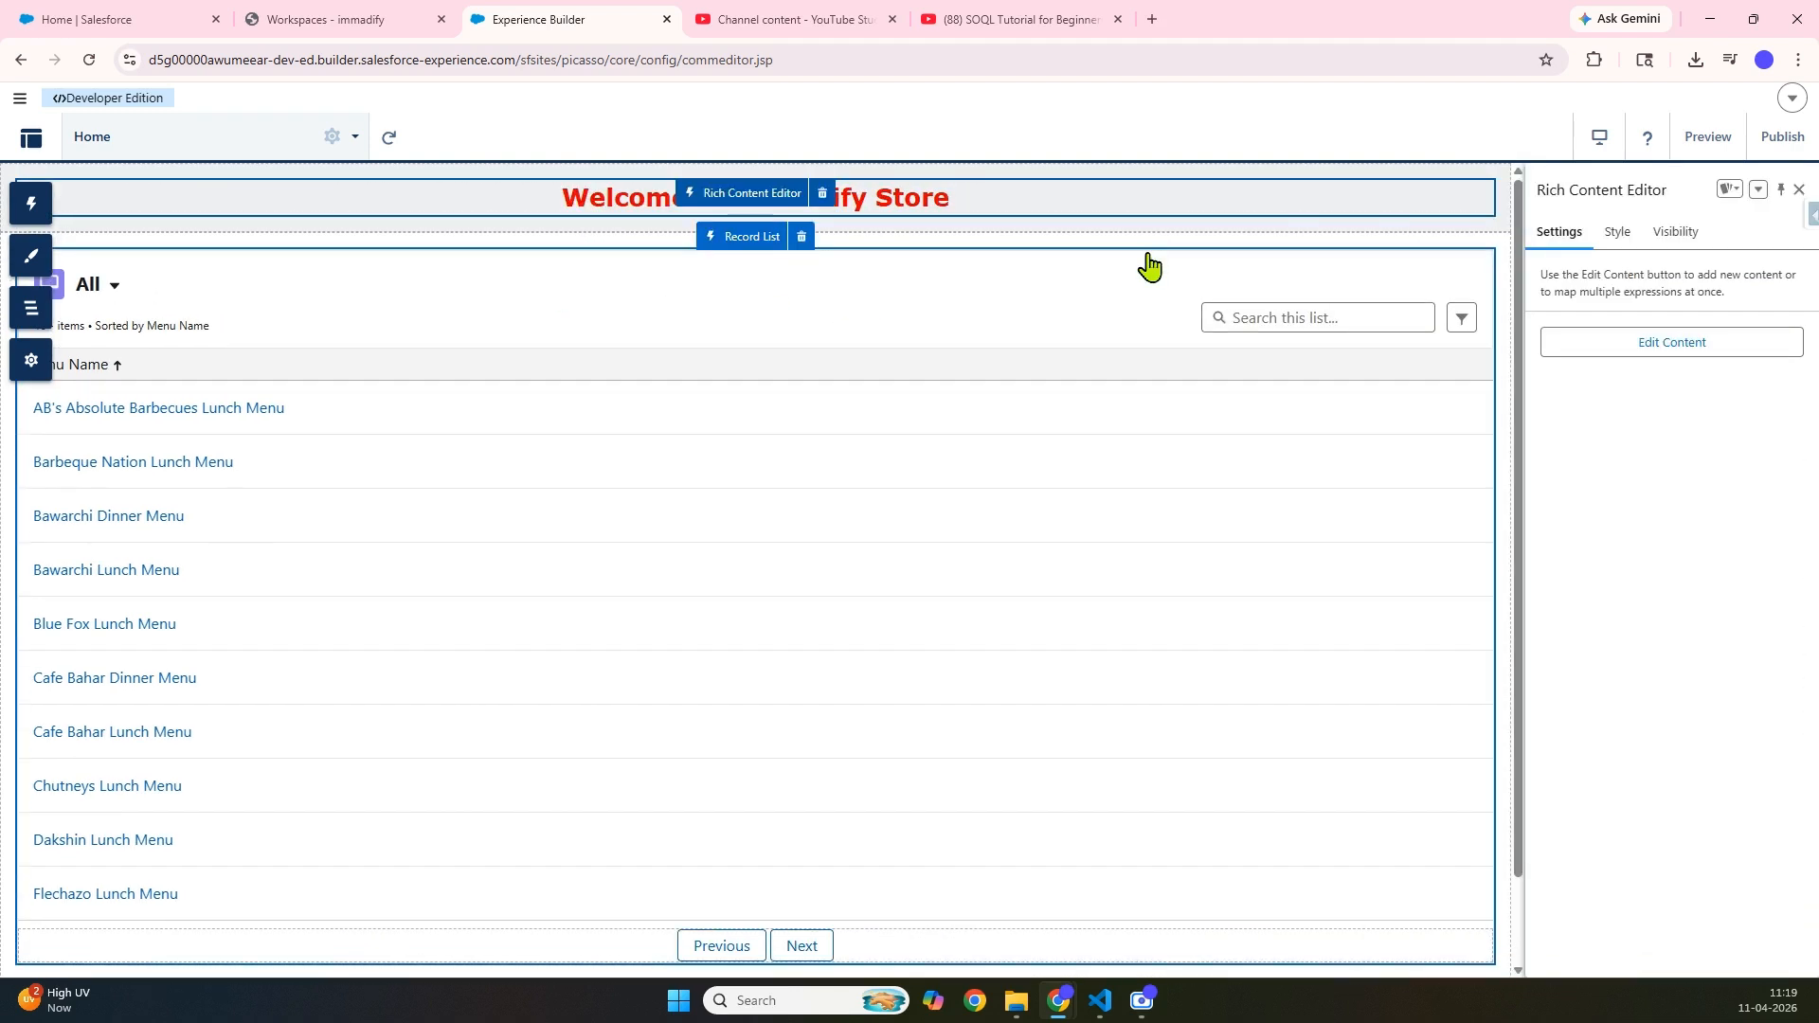
click(1786, 195)
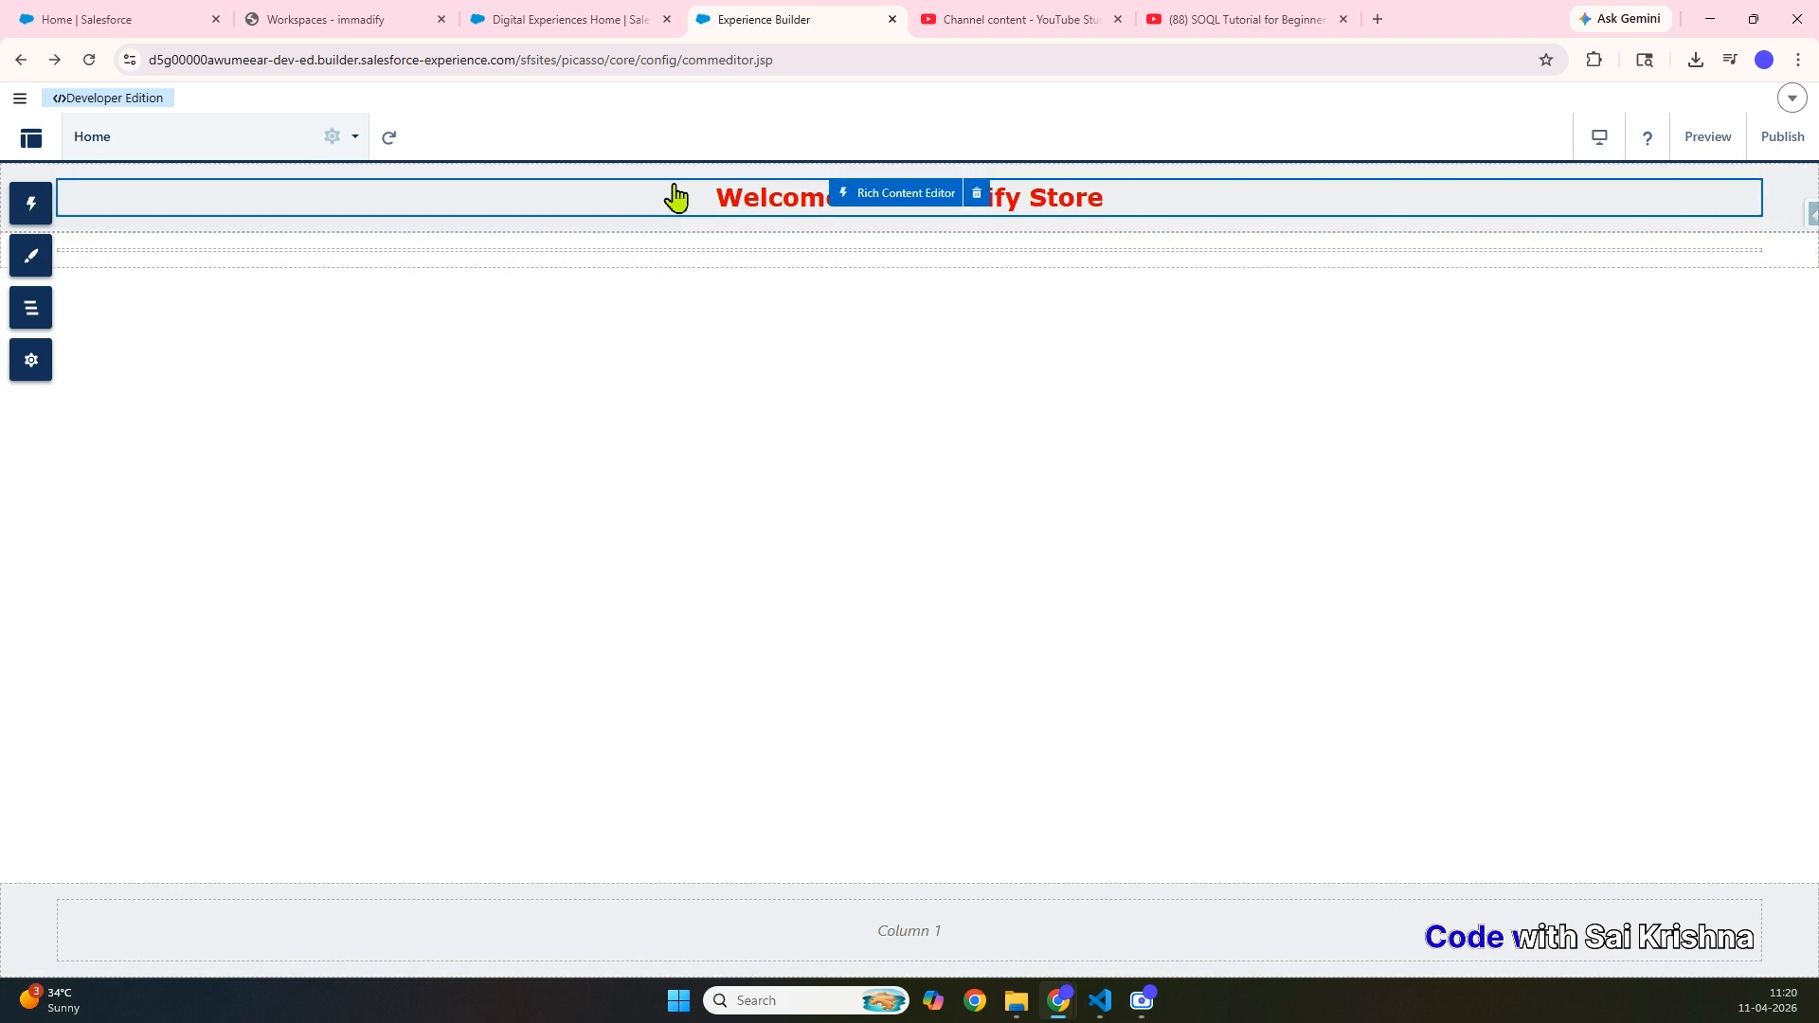
- Add a Navigation Menu component to the theme header beneath the welcome text
click(21, 212)
click(169, 244)
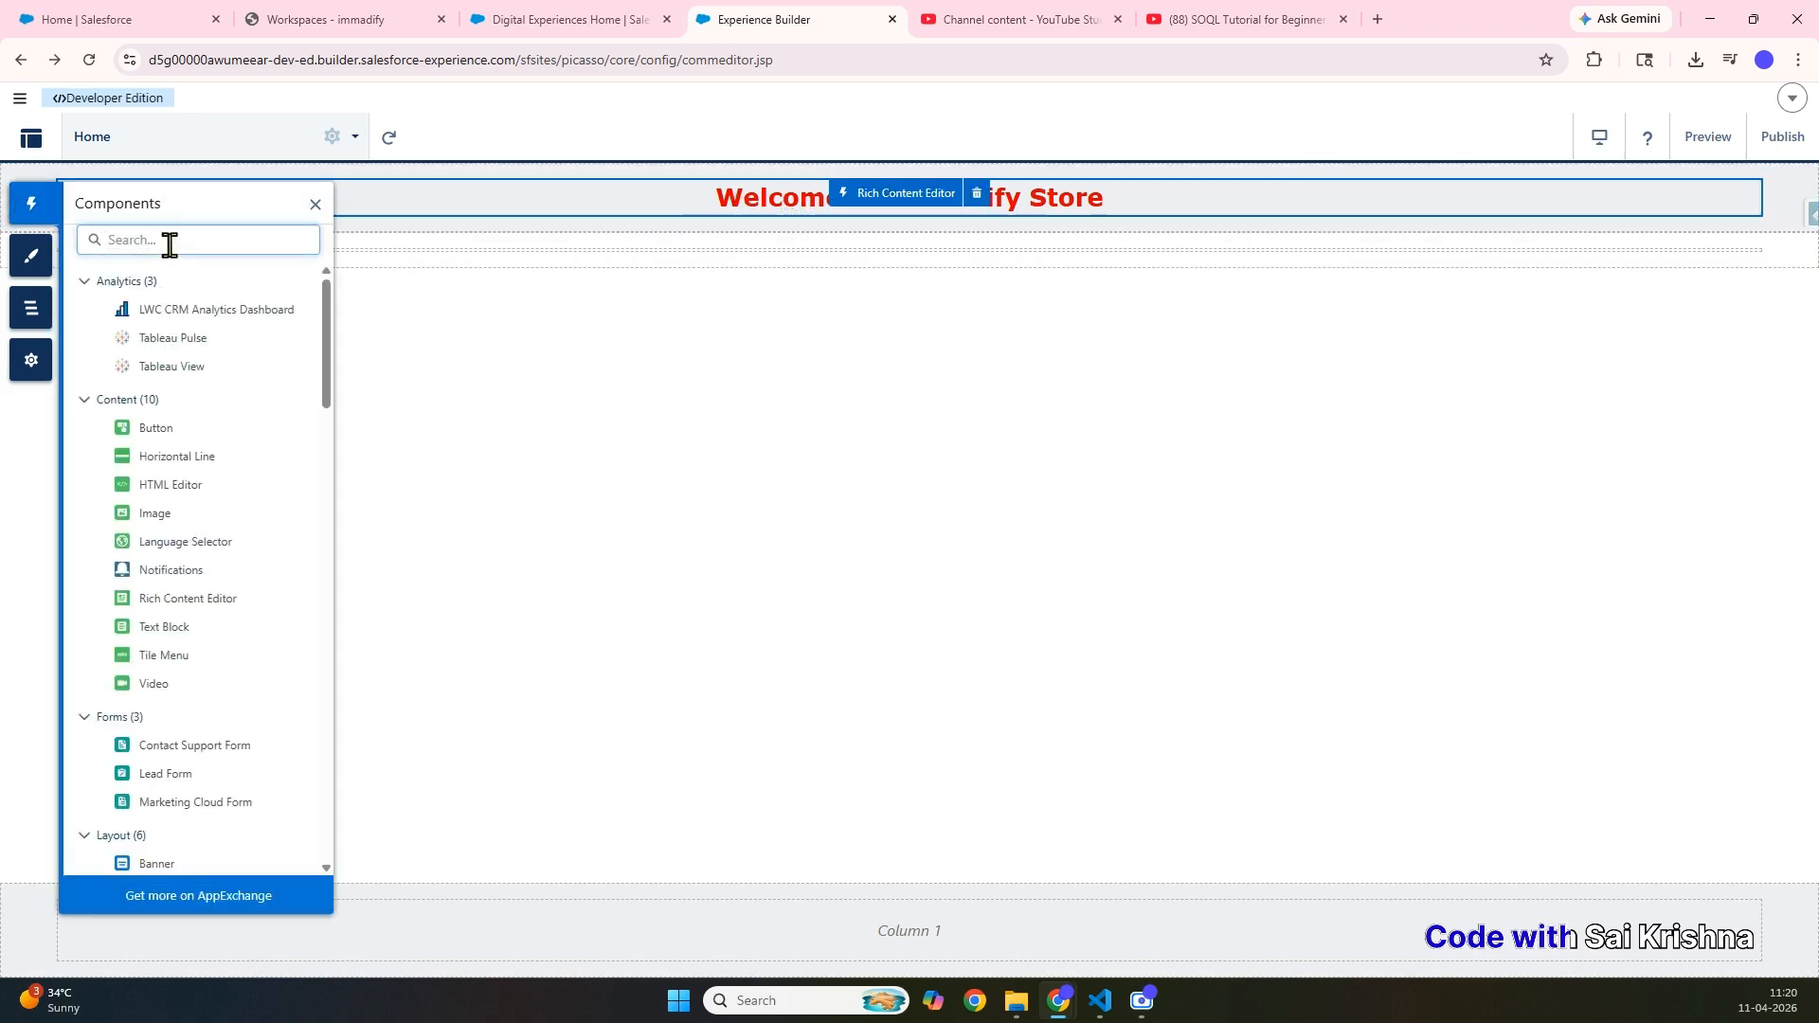
text(navi)
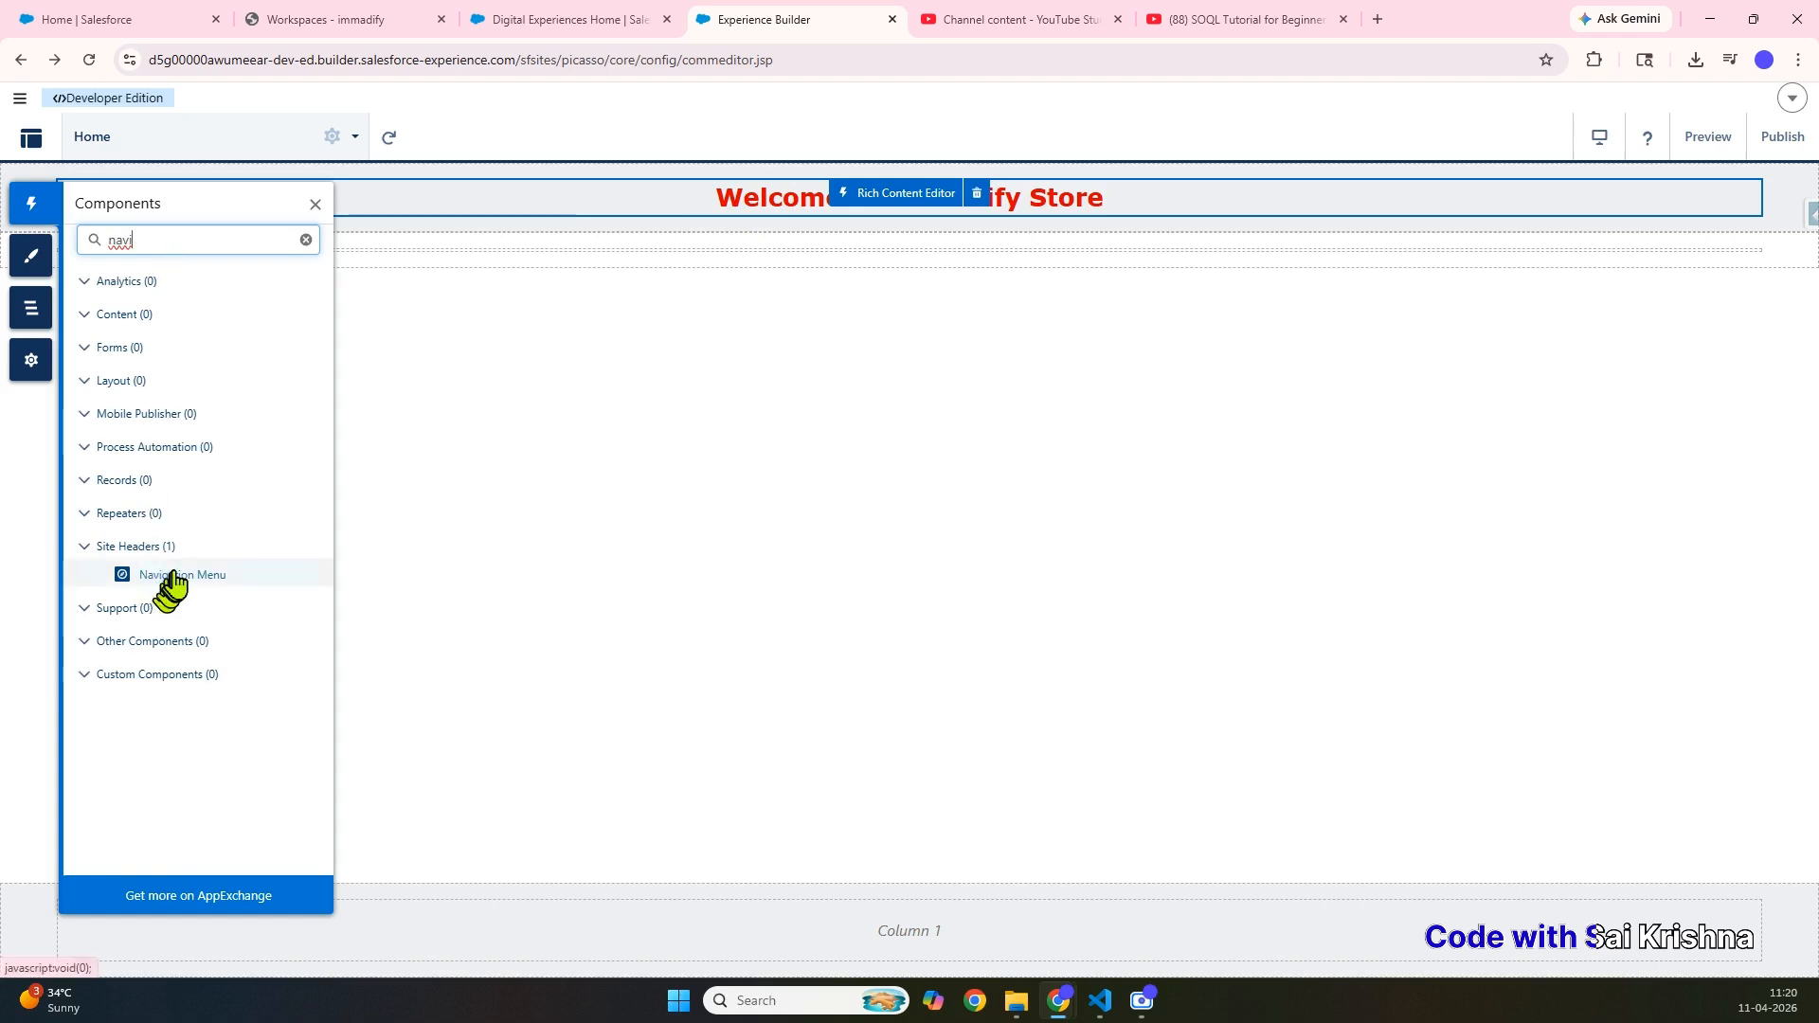
drag(174, 583, 531, 236)
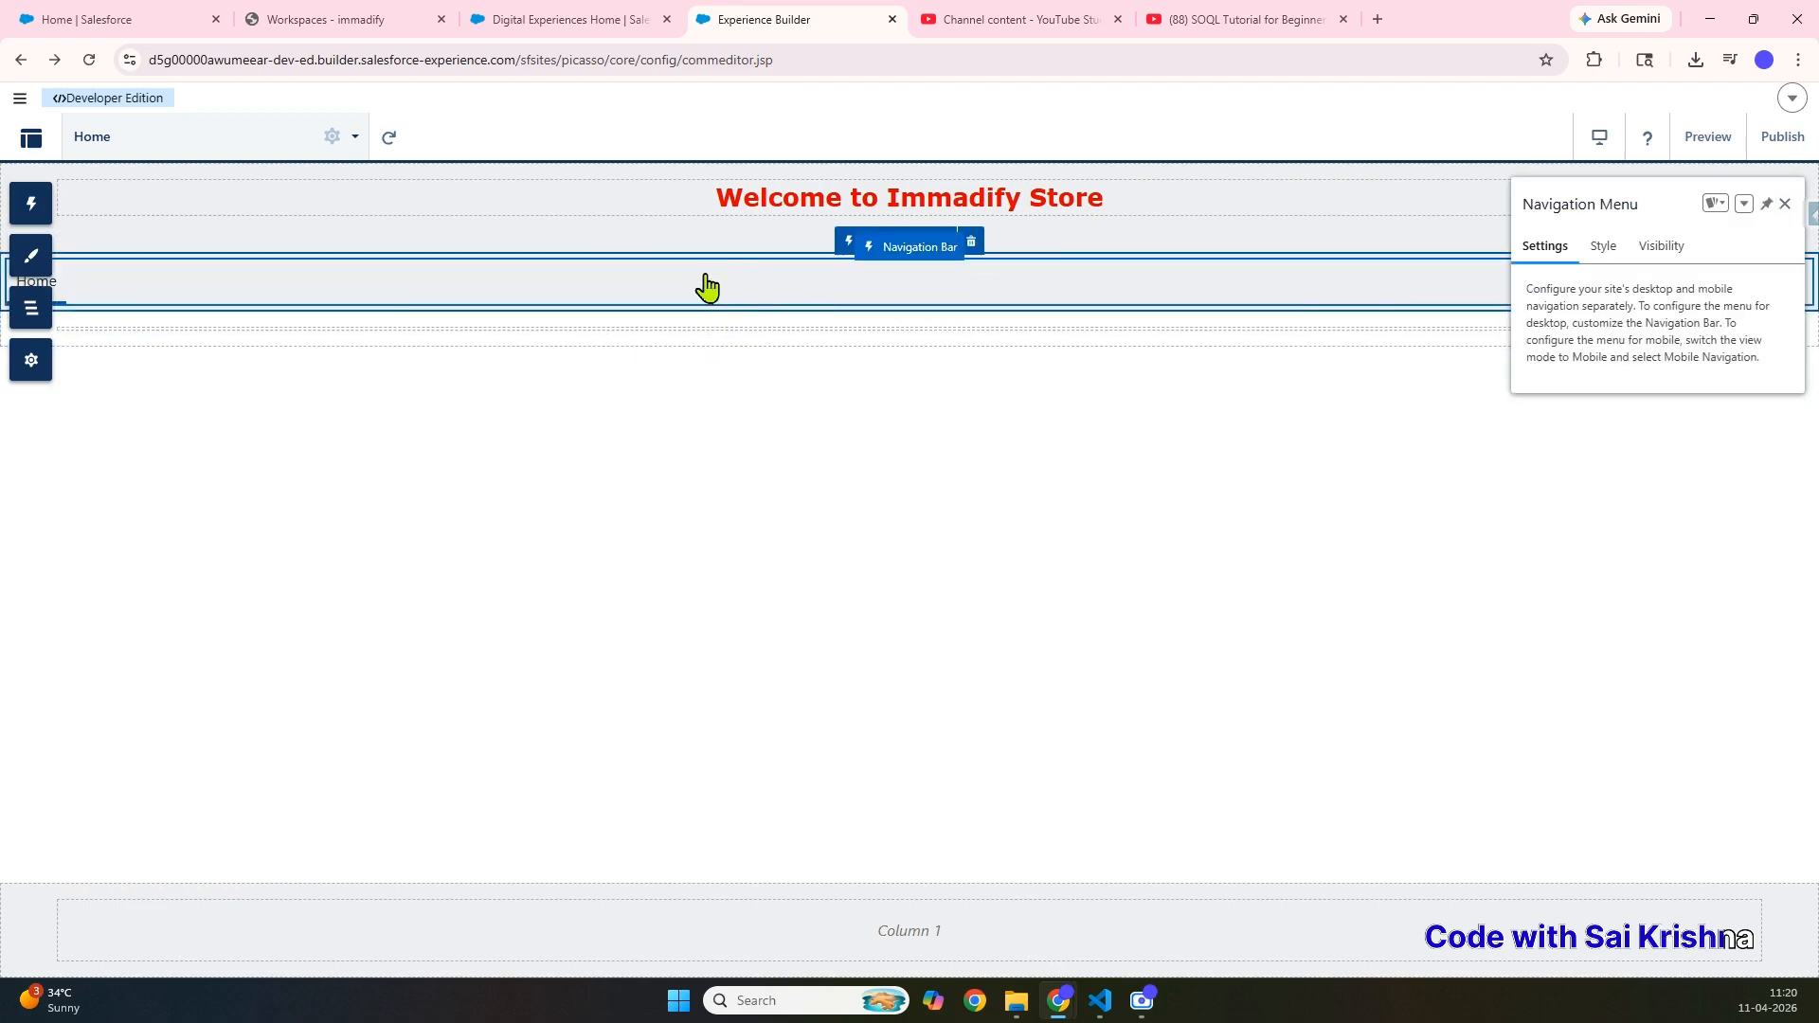
click(332, 138)
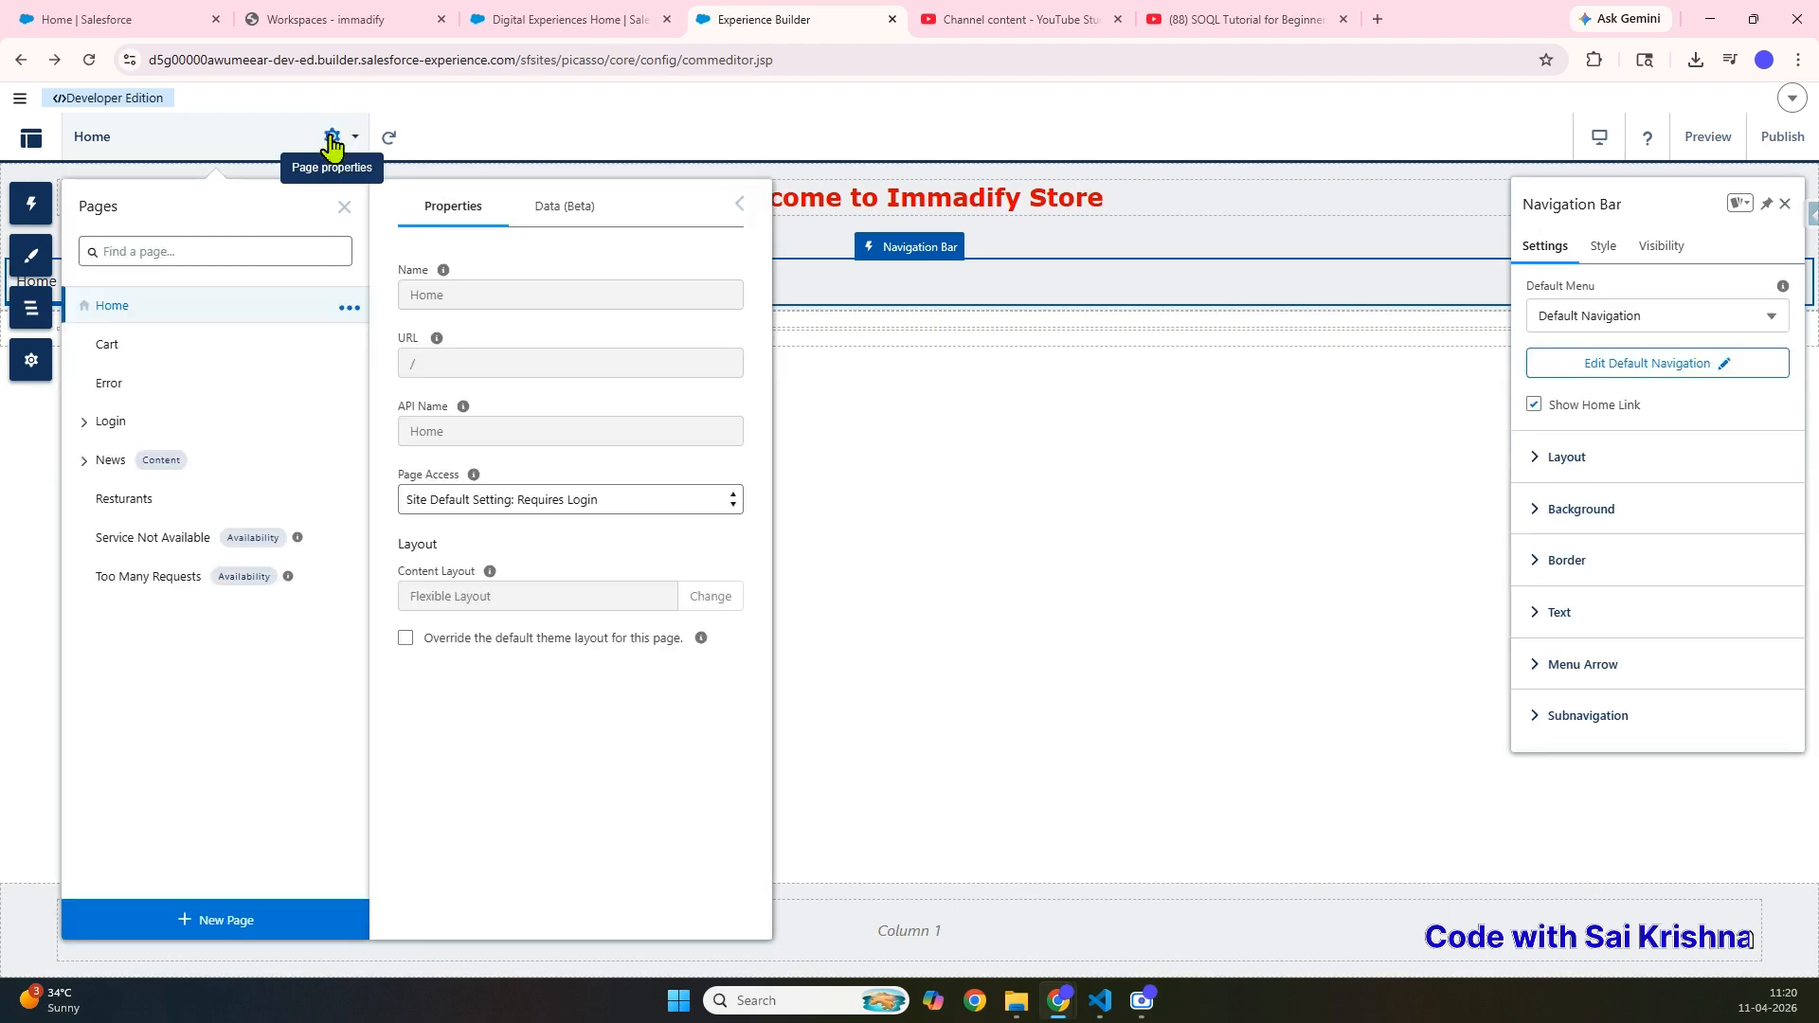
click(331, 138)
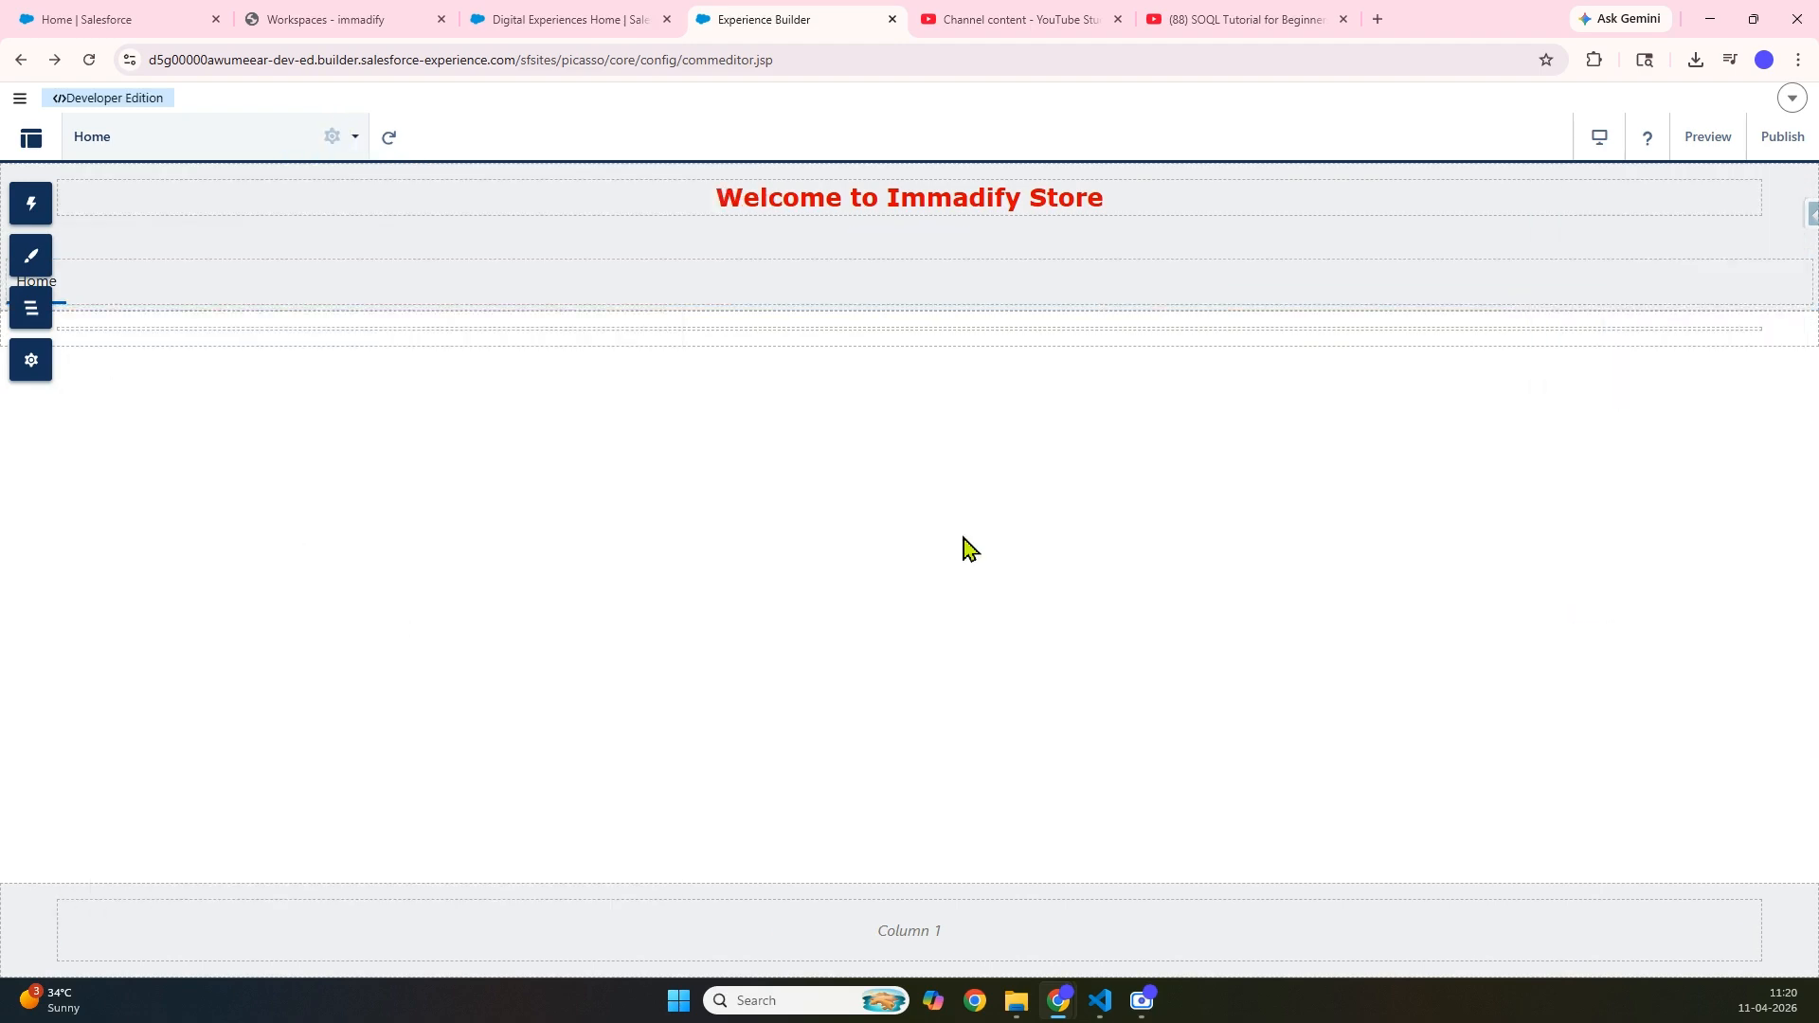
- Open the Navigation Bar's Default Navigation for editing and remove its Topics item
click(709, 279)
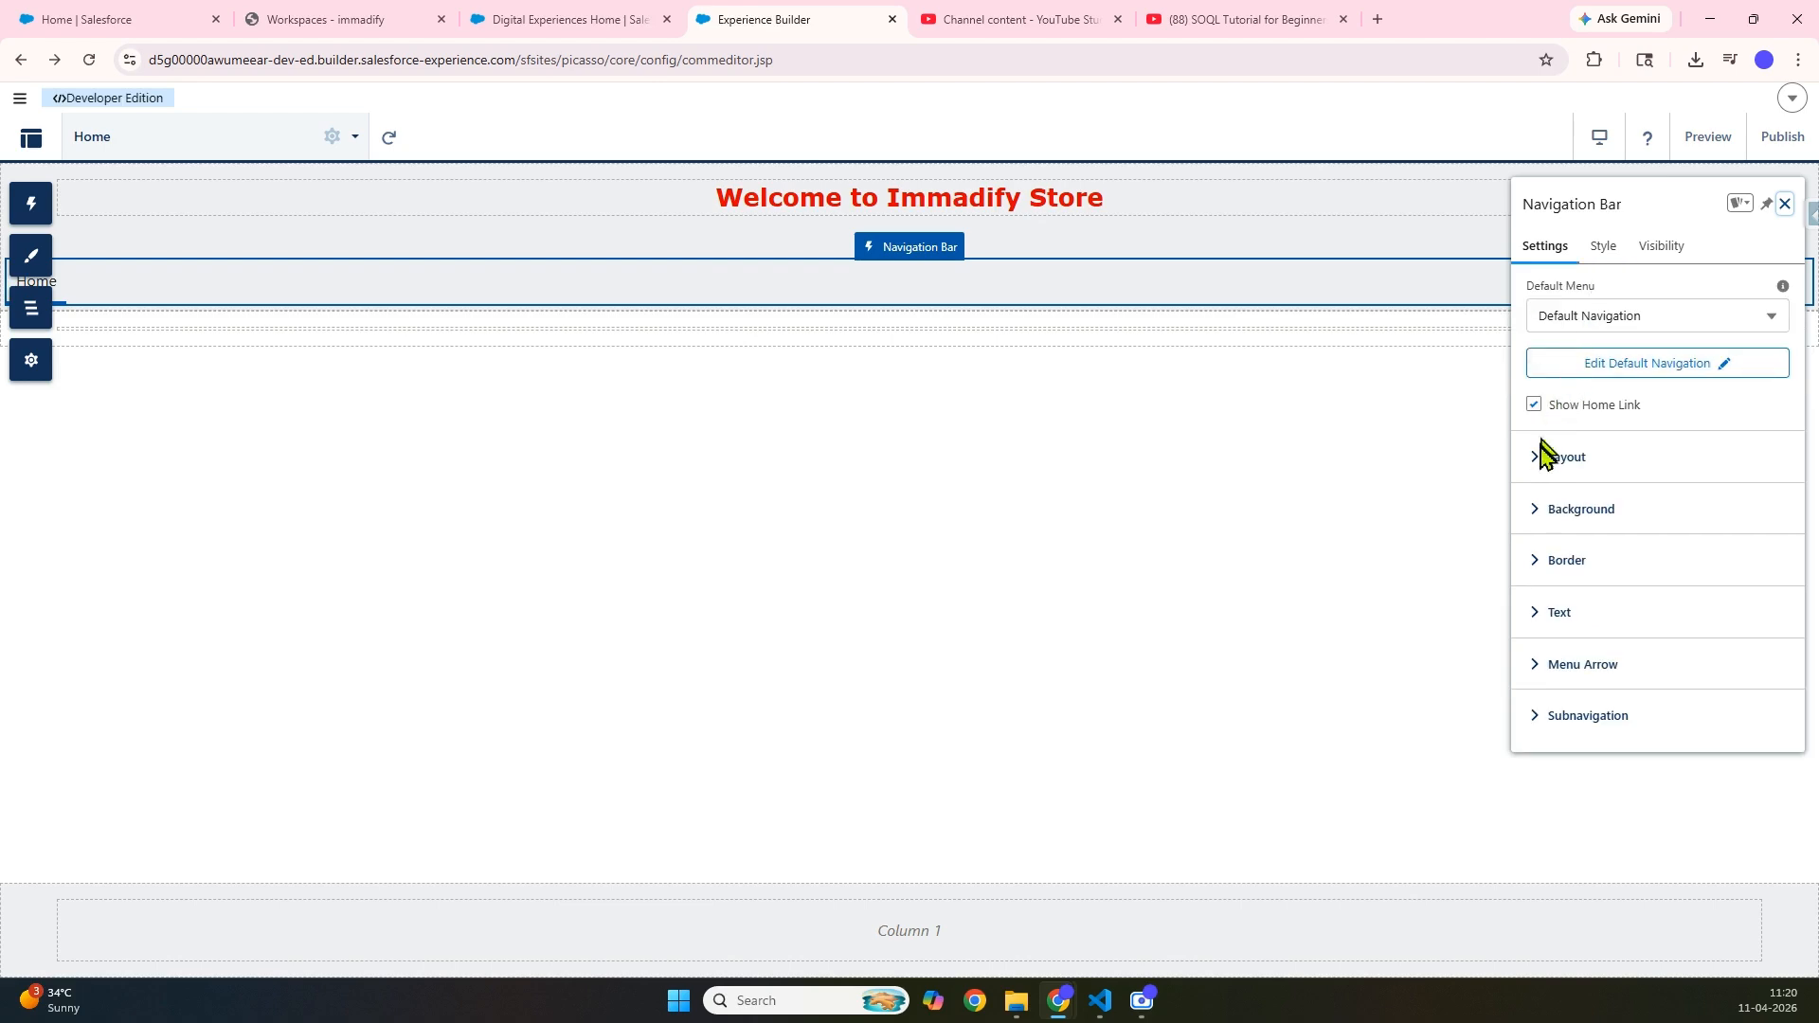
click(1645, 364)
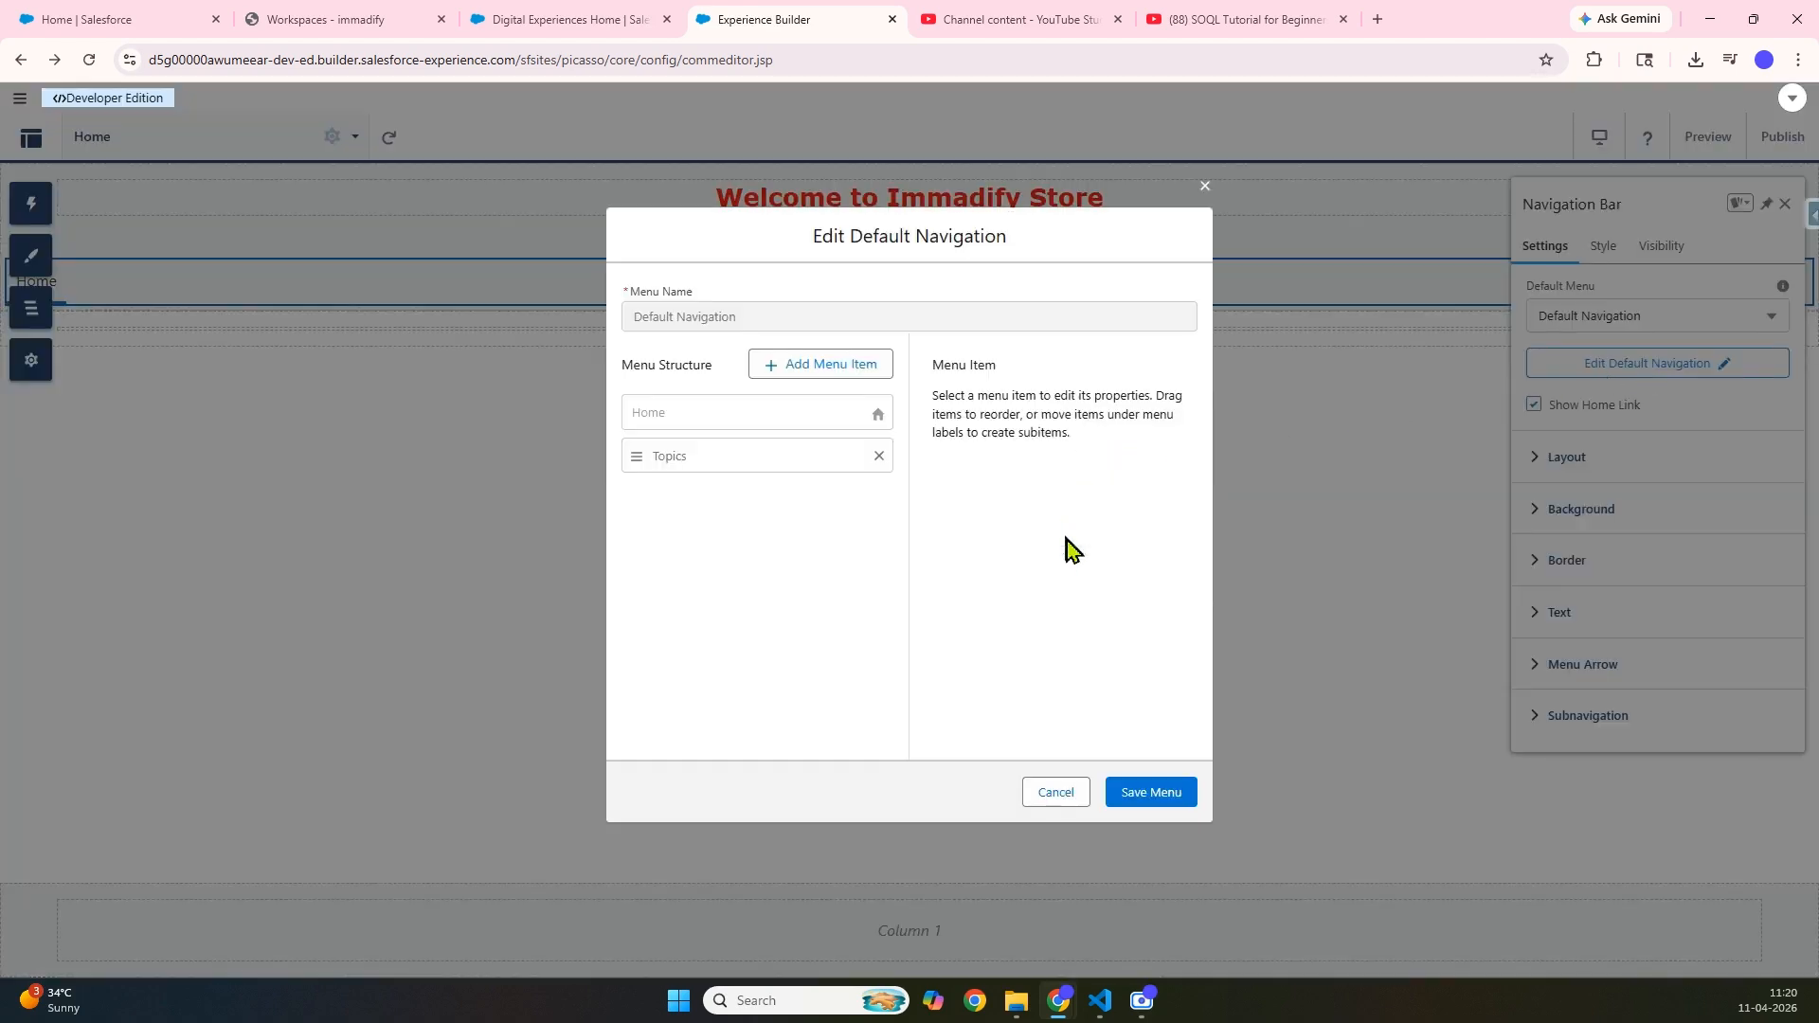
click(879, 456)
- Add a menu item of type Site Page that points to the Resturants page
click(810, 370)
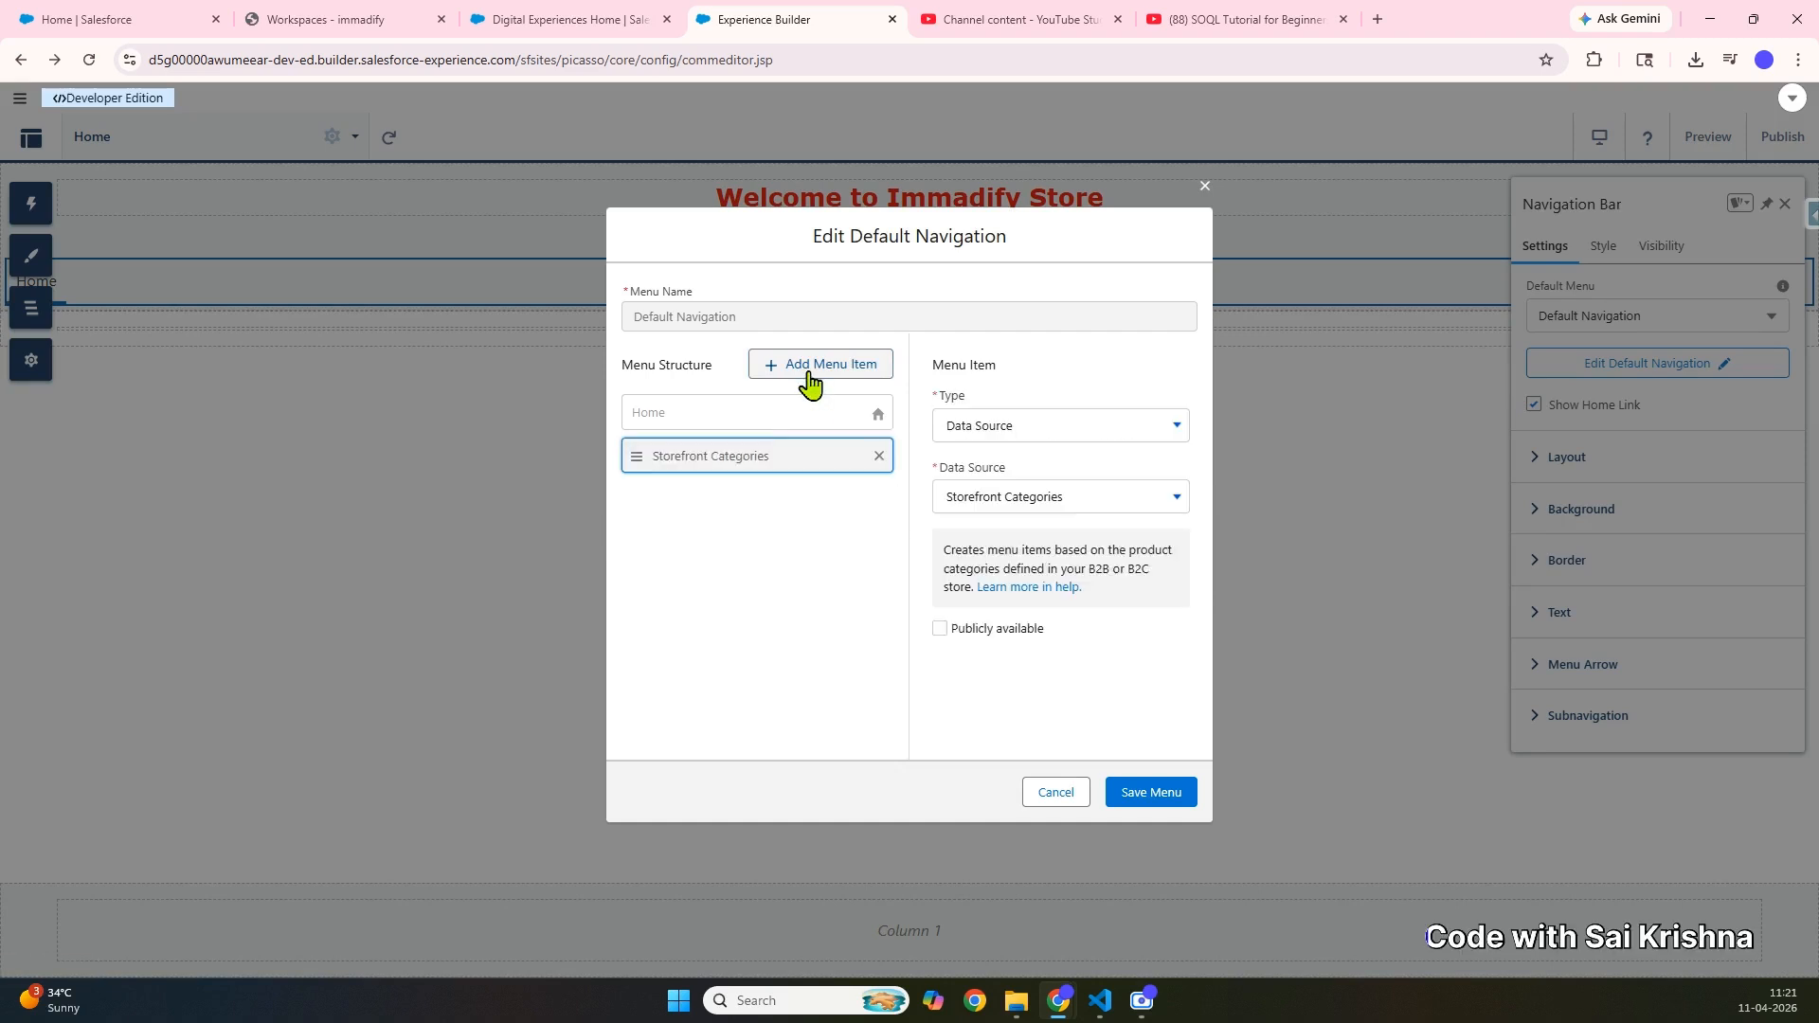
click(1062, 426)
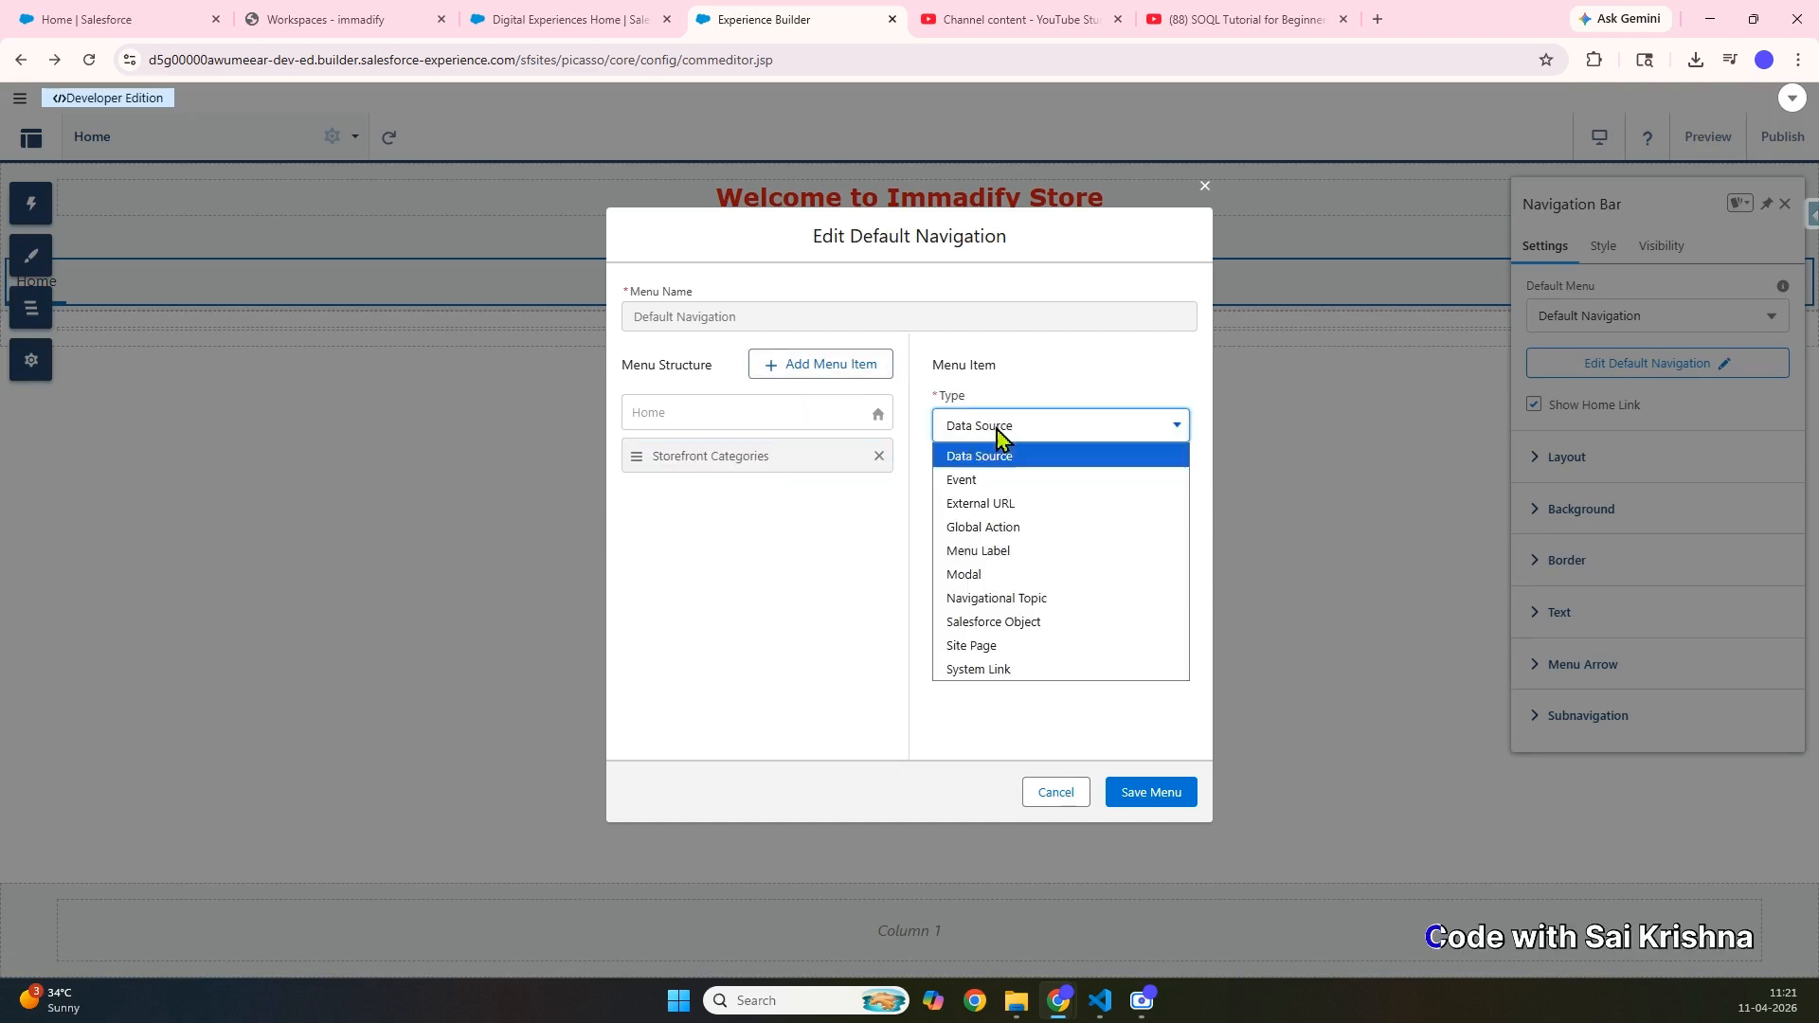
click(978, 646)
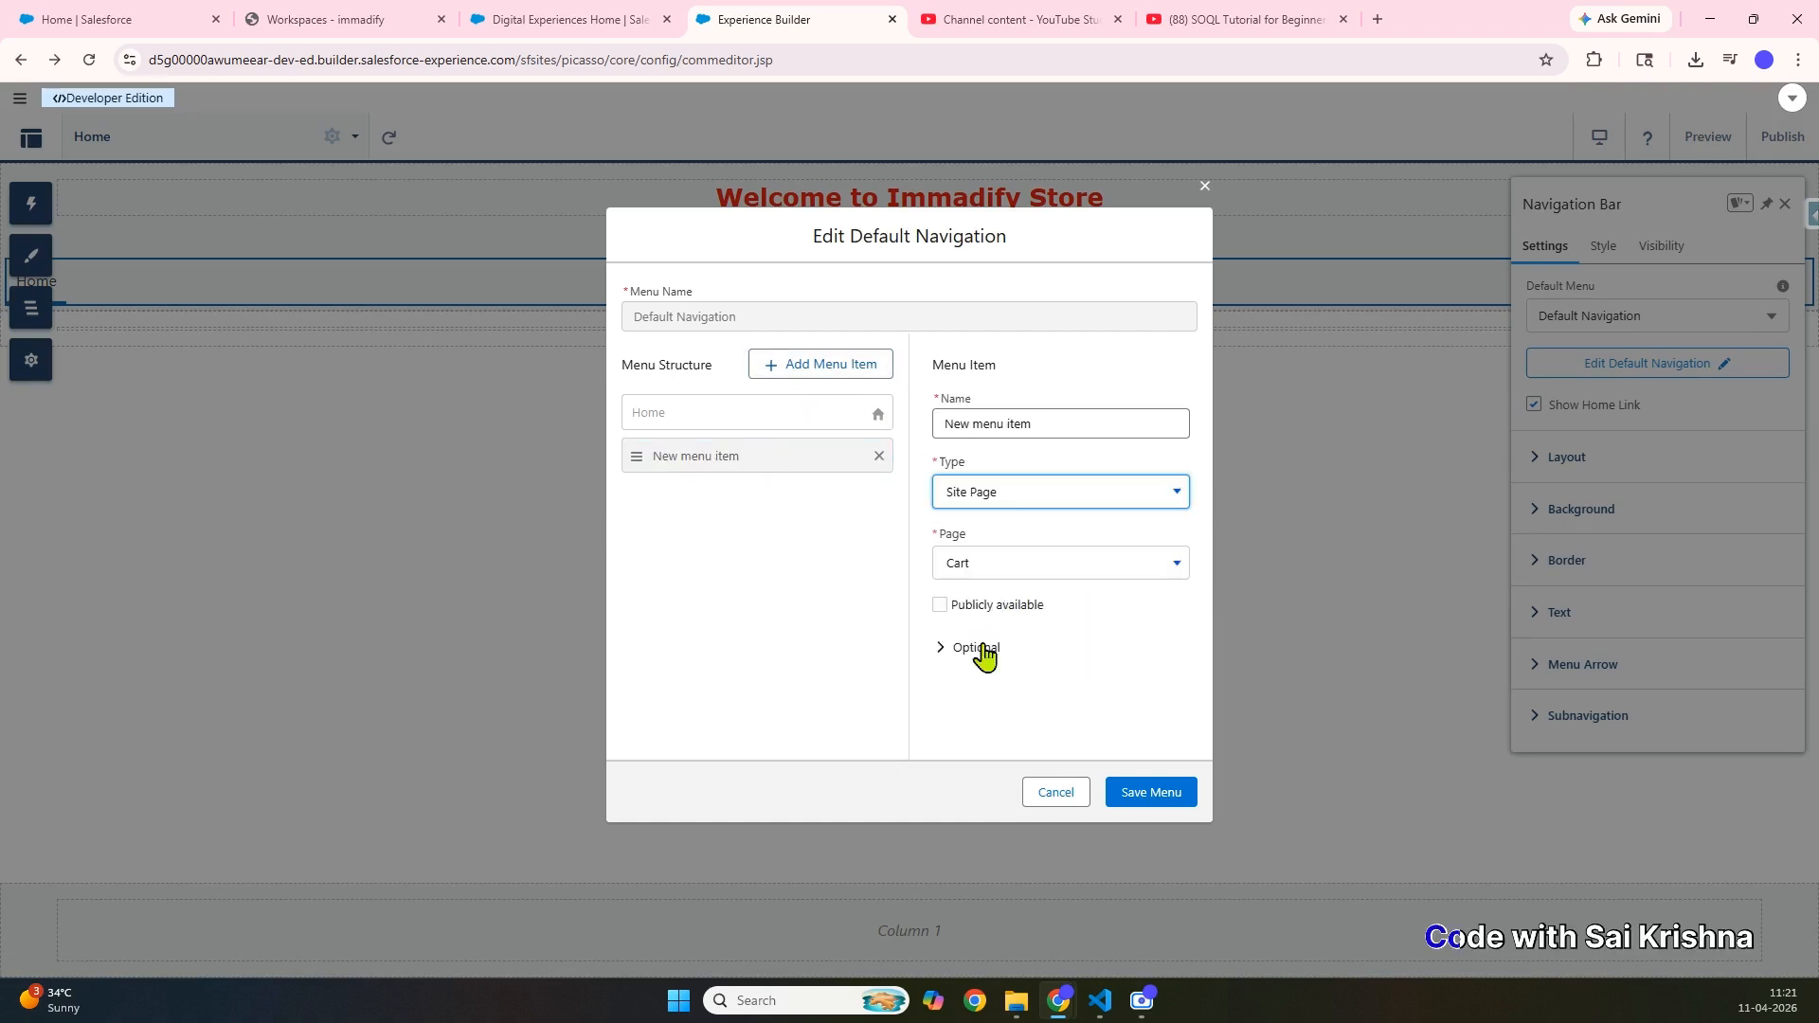
click(985, 567)
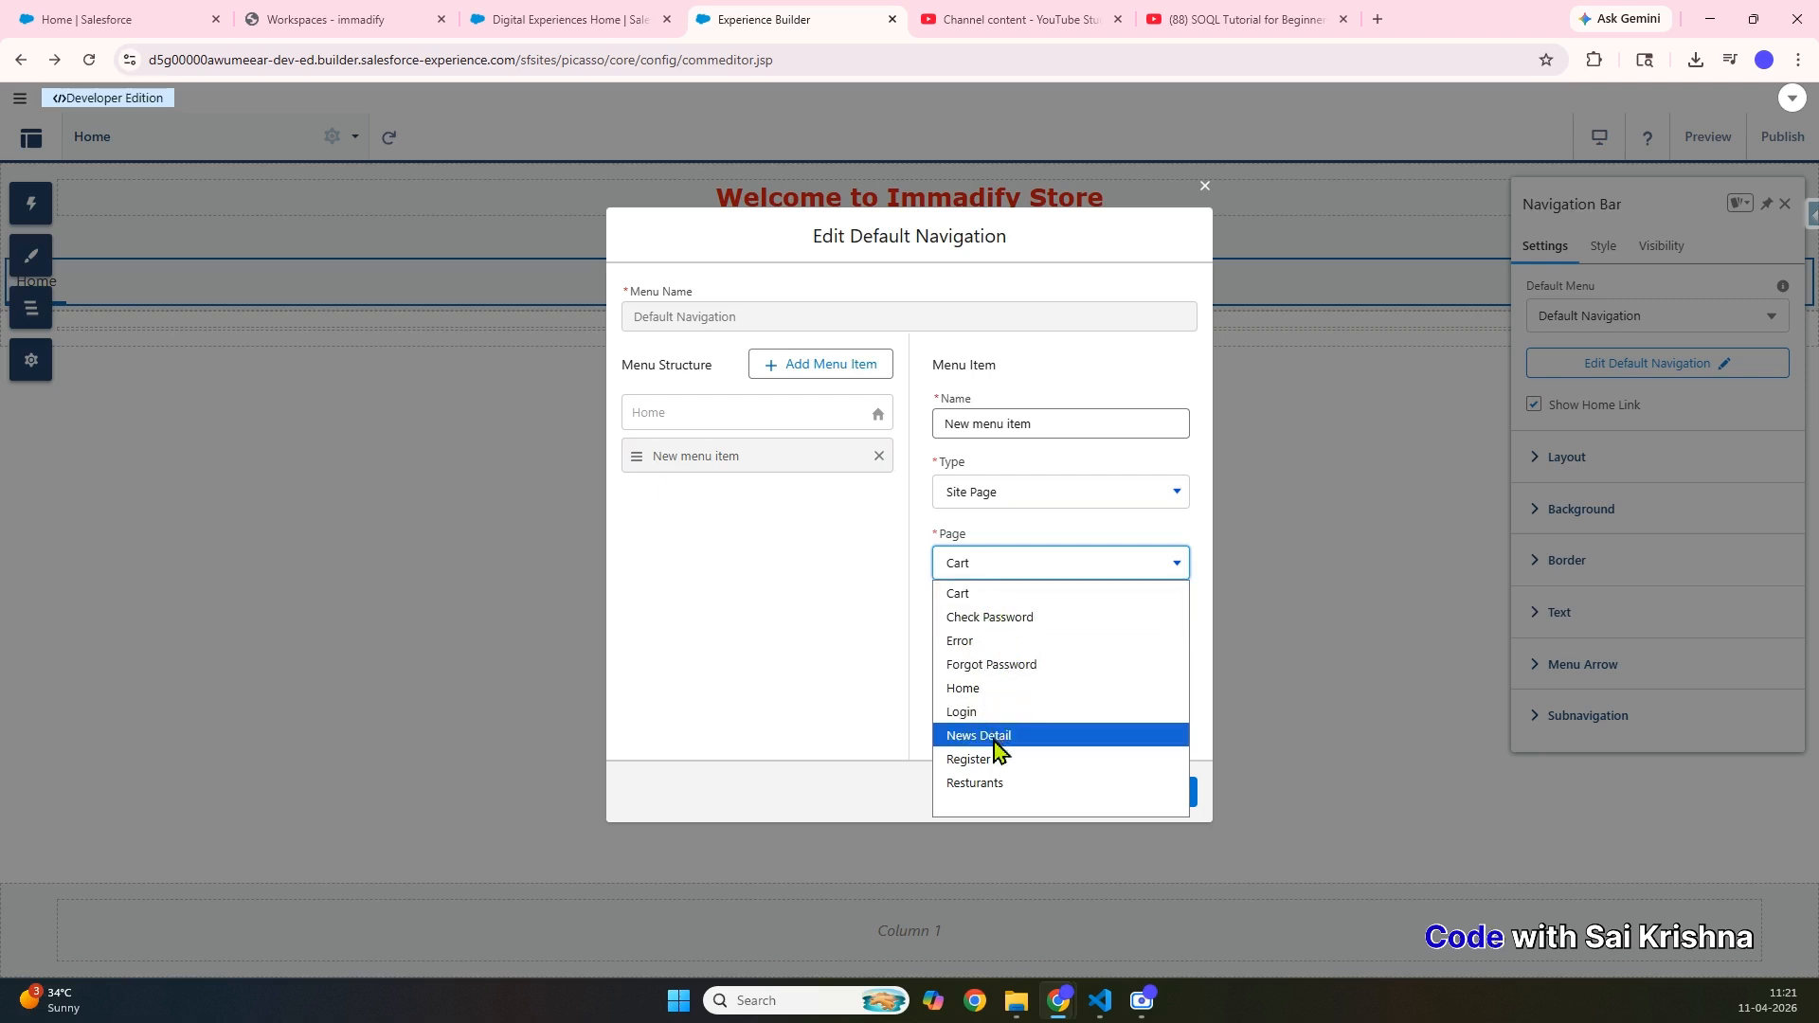
click(990, 783)
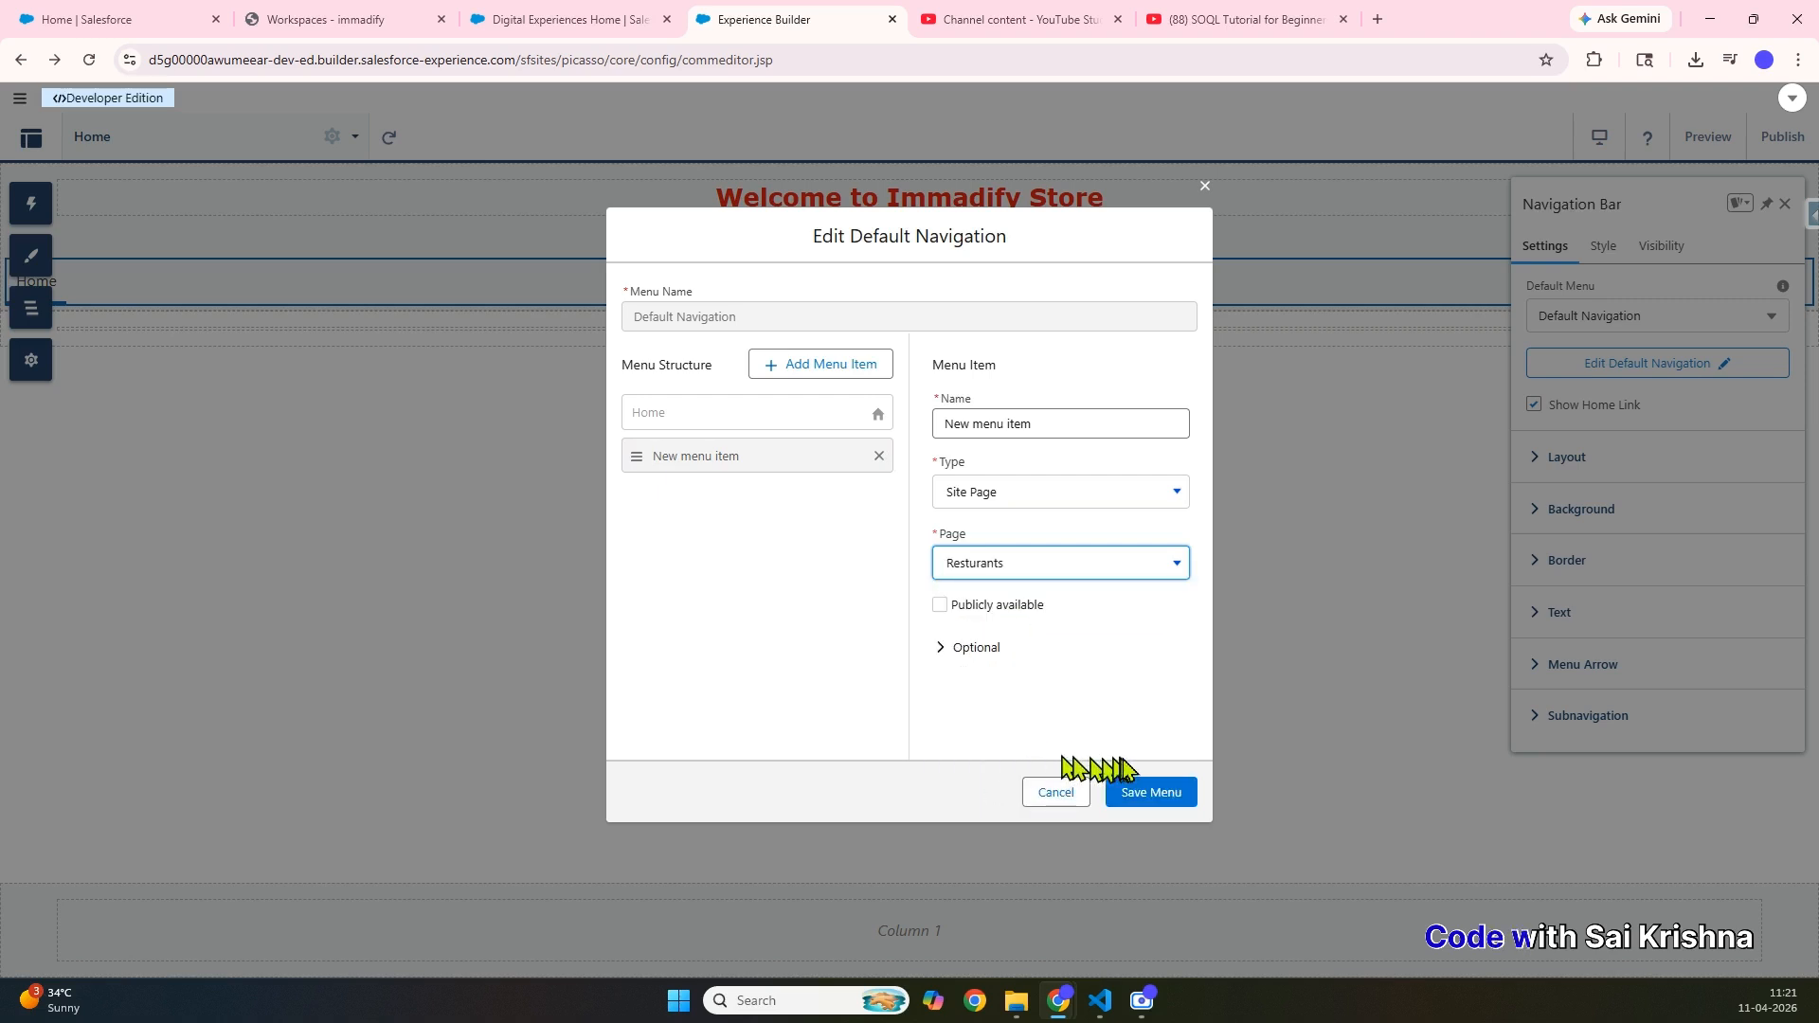
- Add a second menu item of type Site Page for the Cart page and name it Cart
click(815, 369)
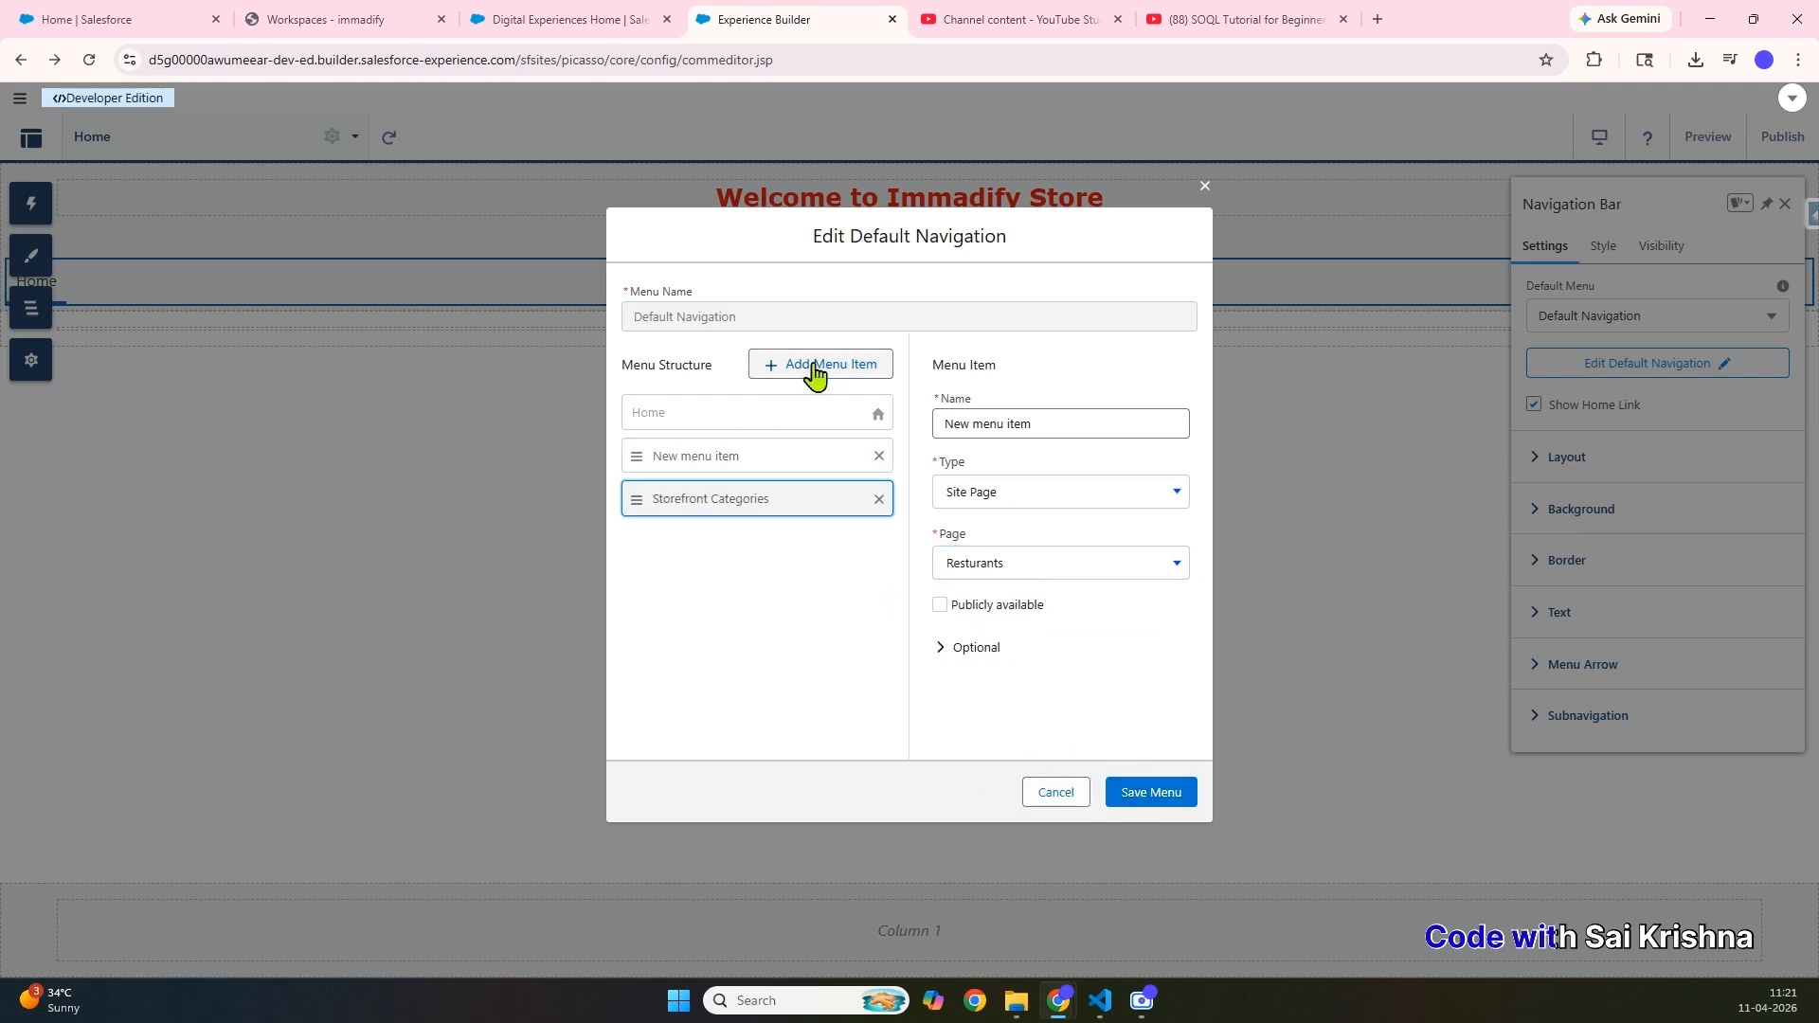
click(1016, 425)
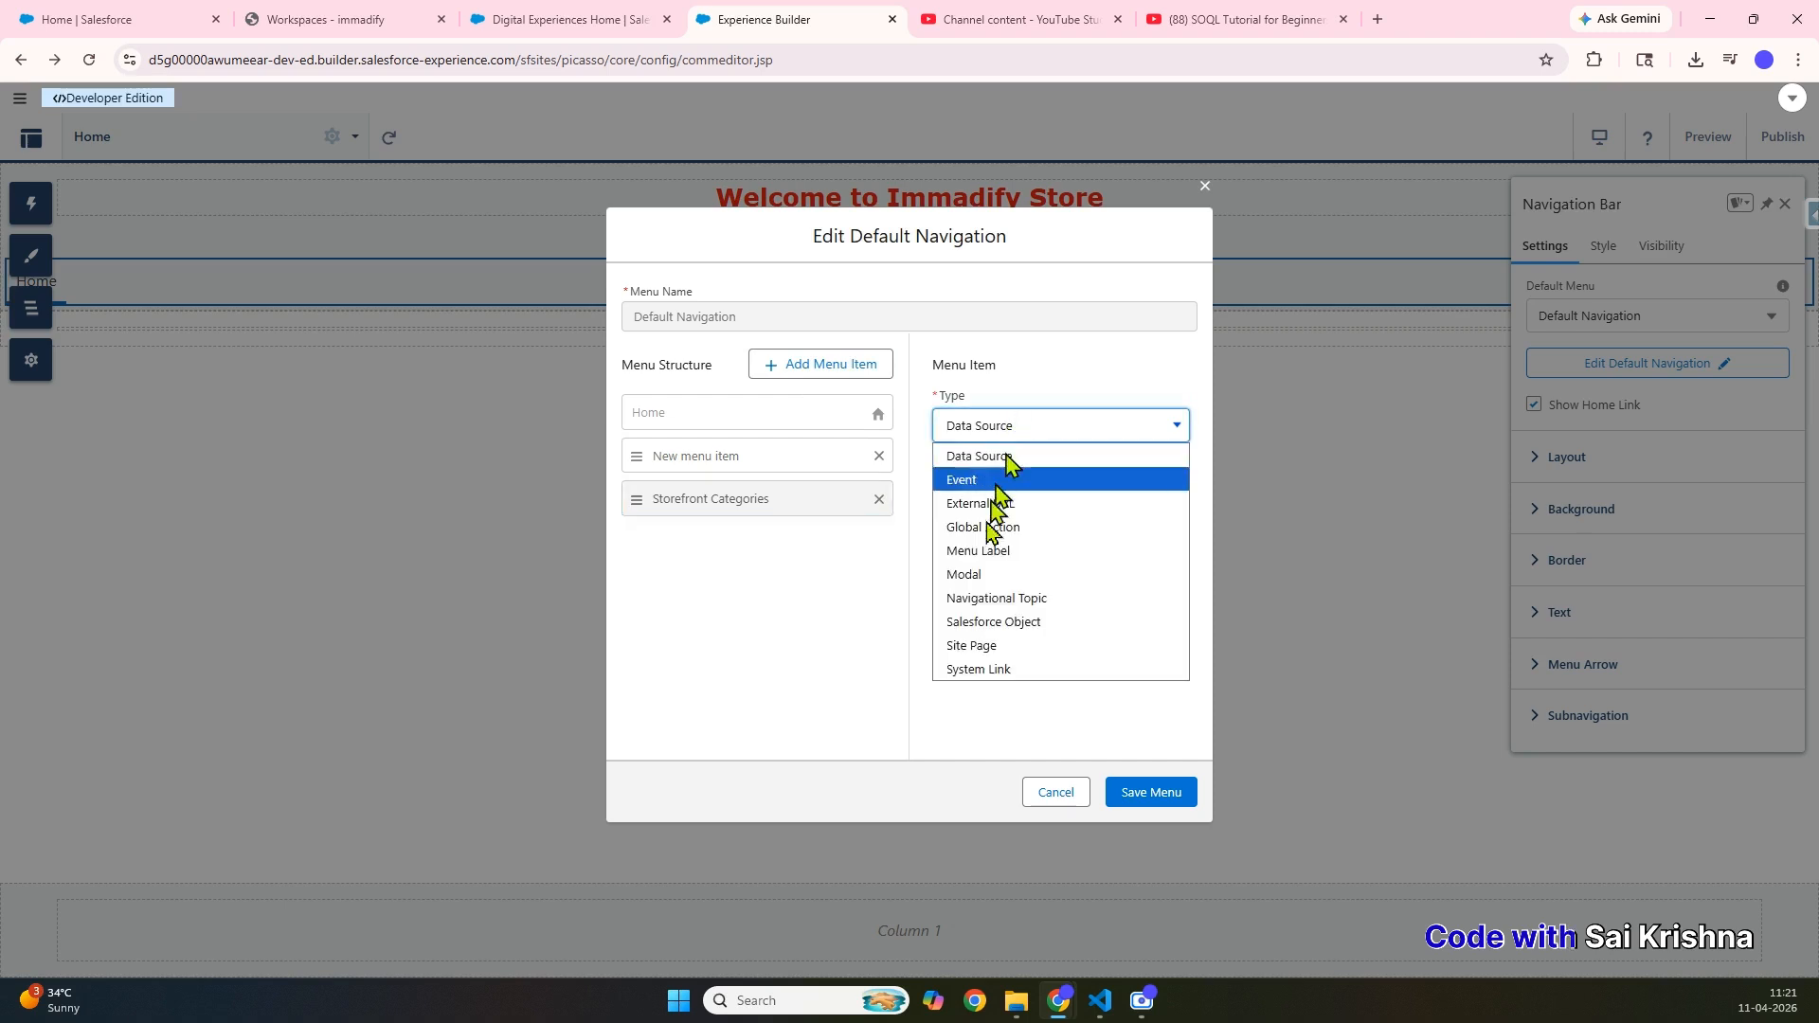
click(976, 645)
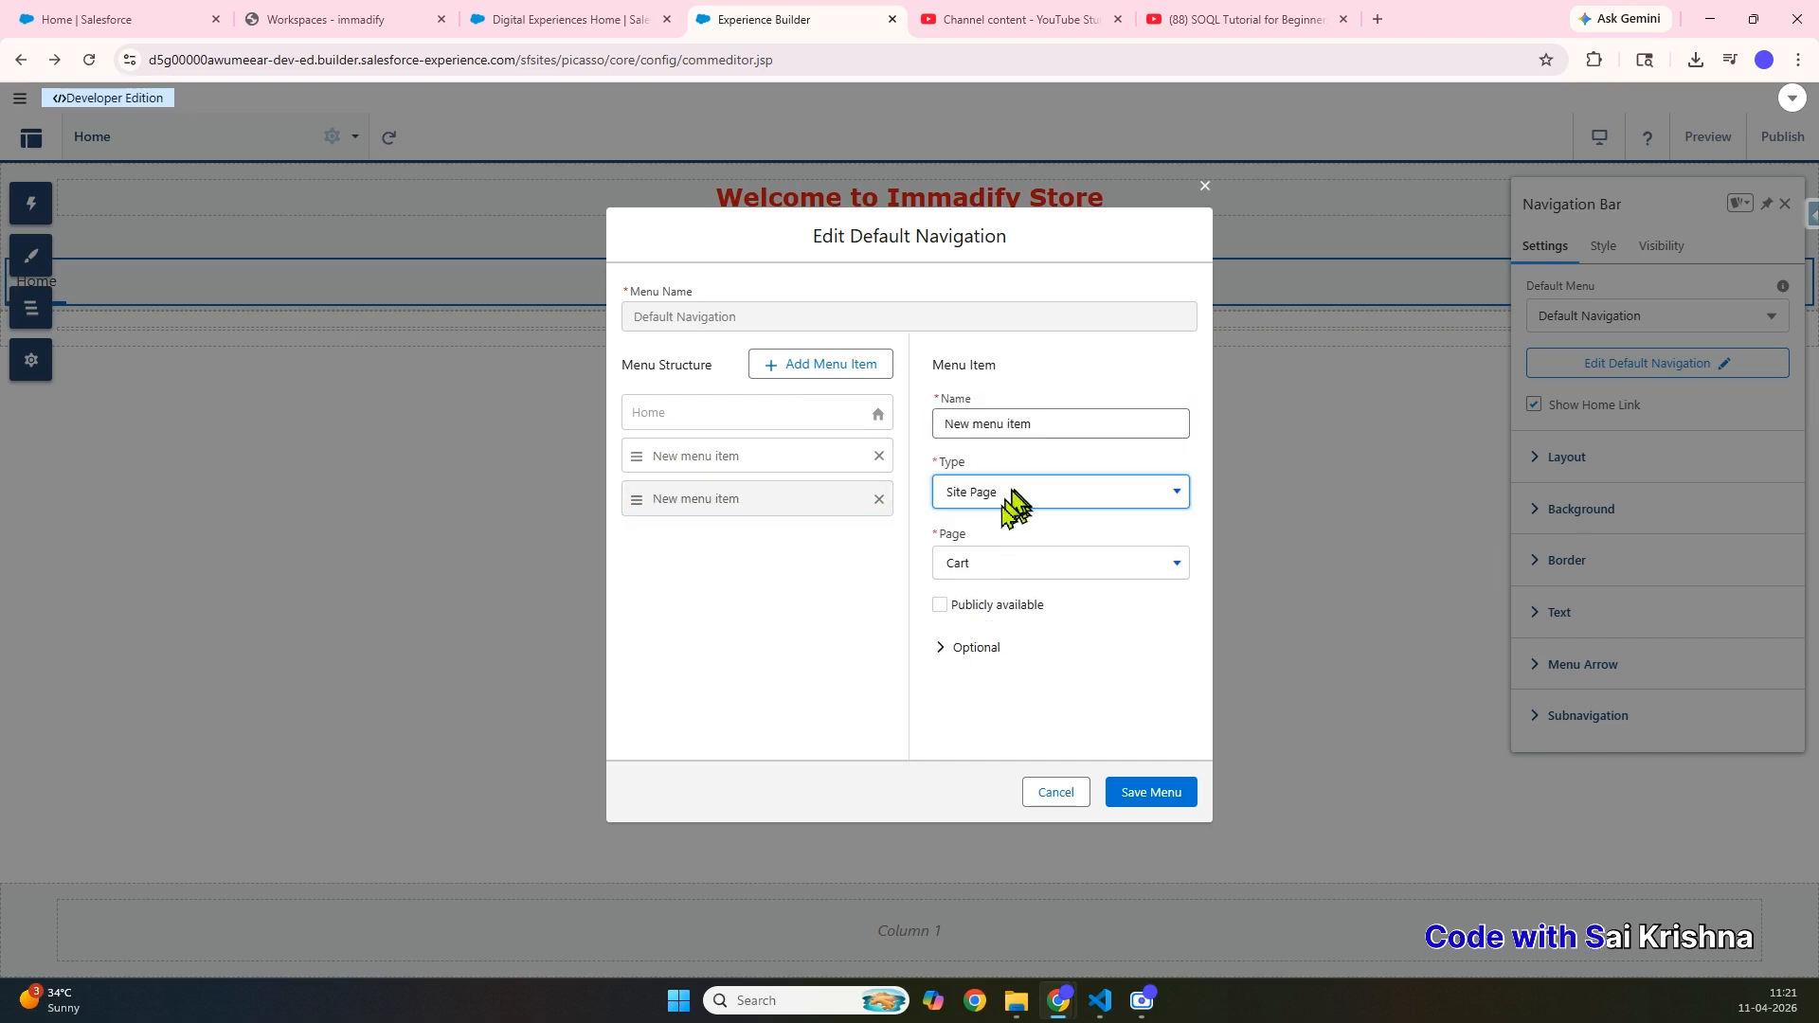
double_click(1012, 423)
click(1012, 423)
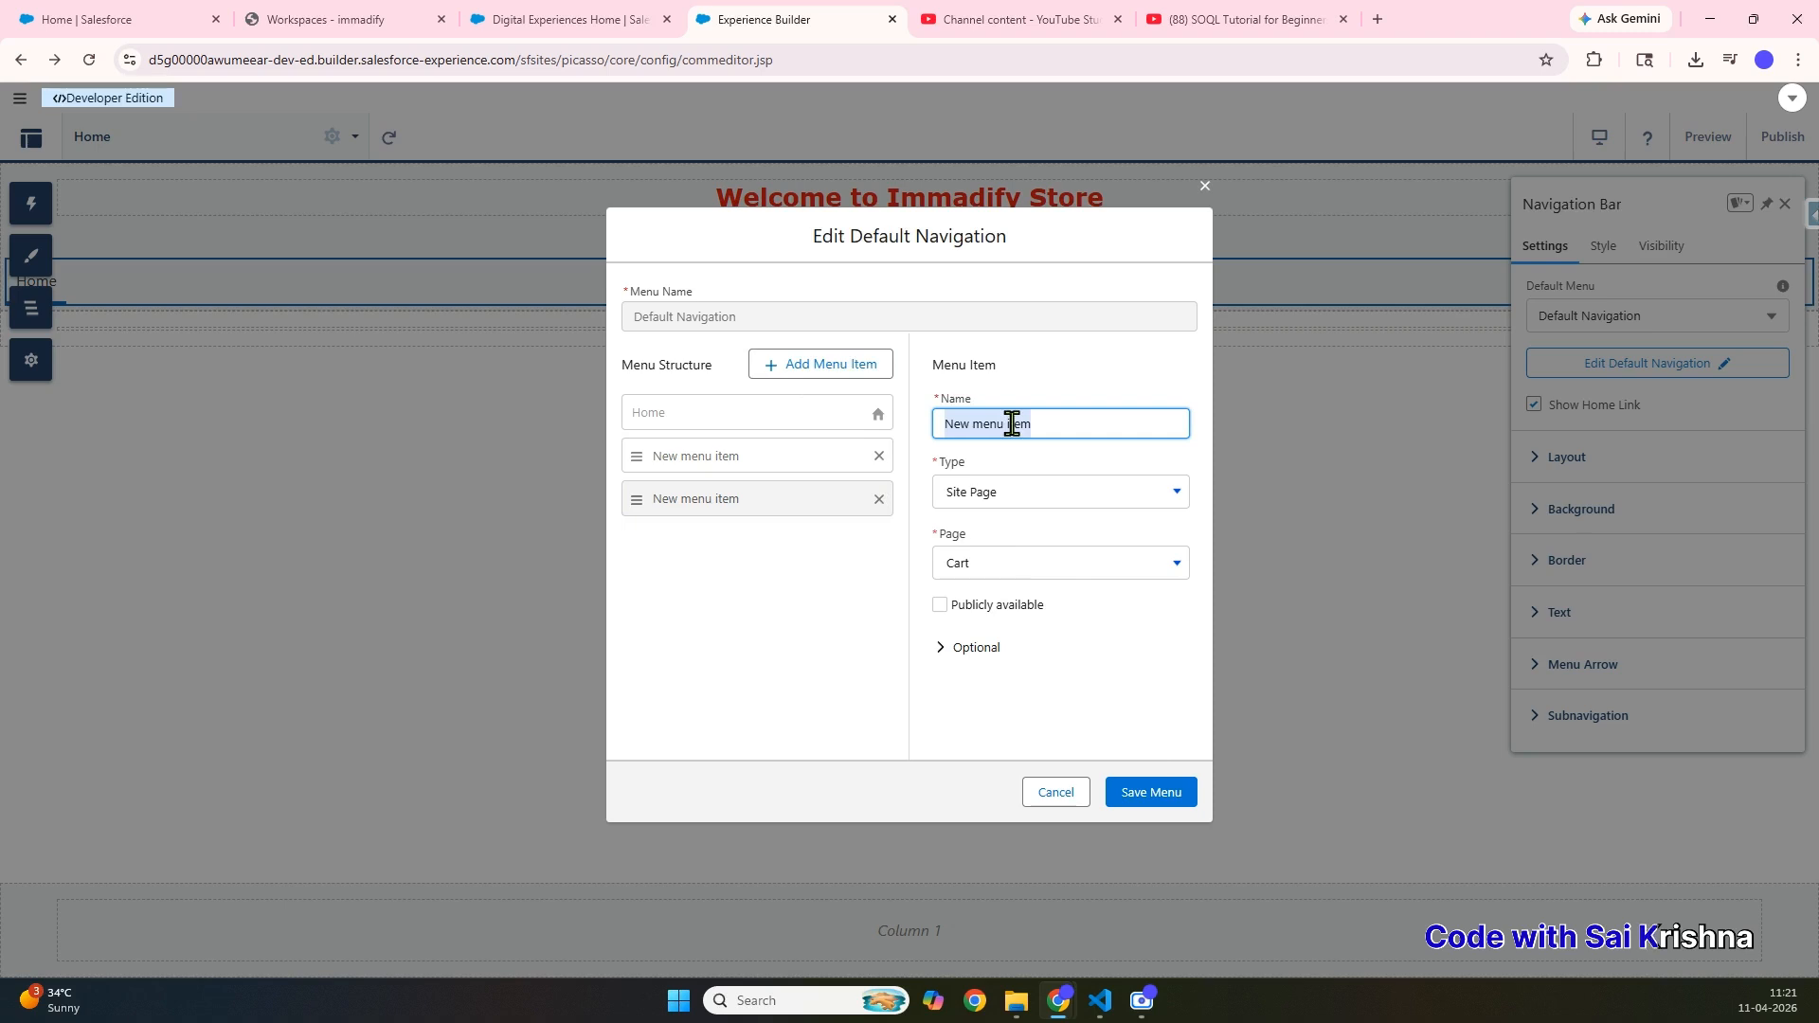
text(Cart)
- Name the Resturants page's menu item Resturants and save the navigation menu
click(759, 456)
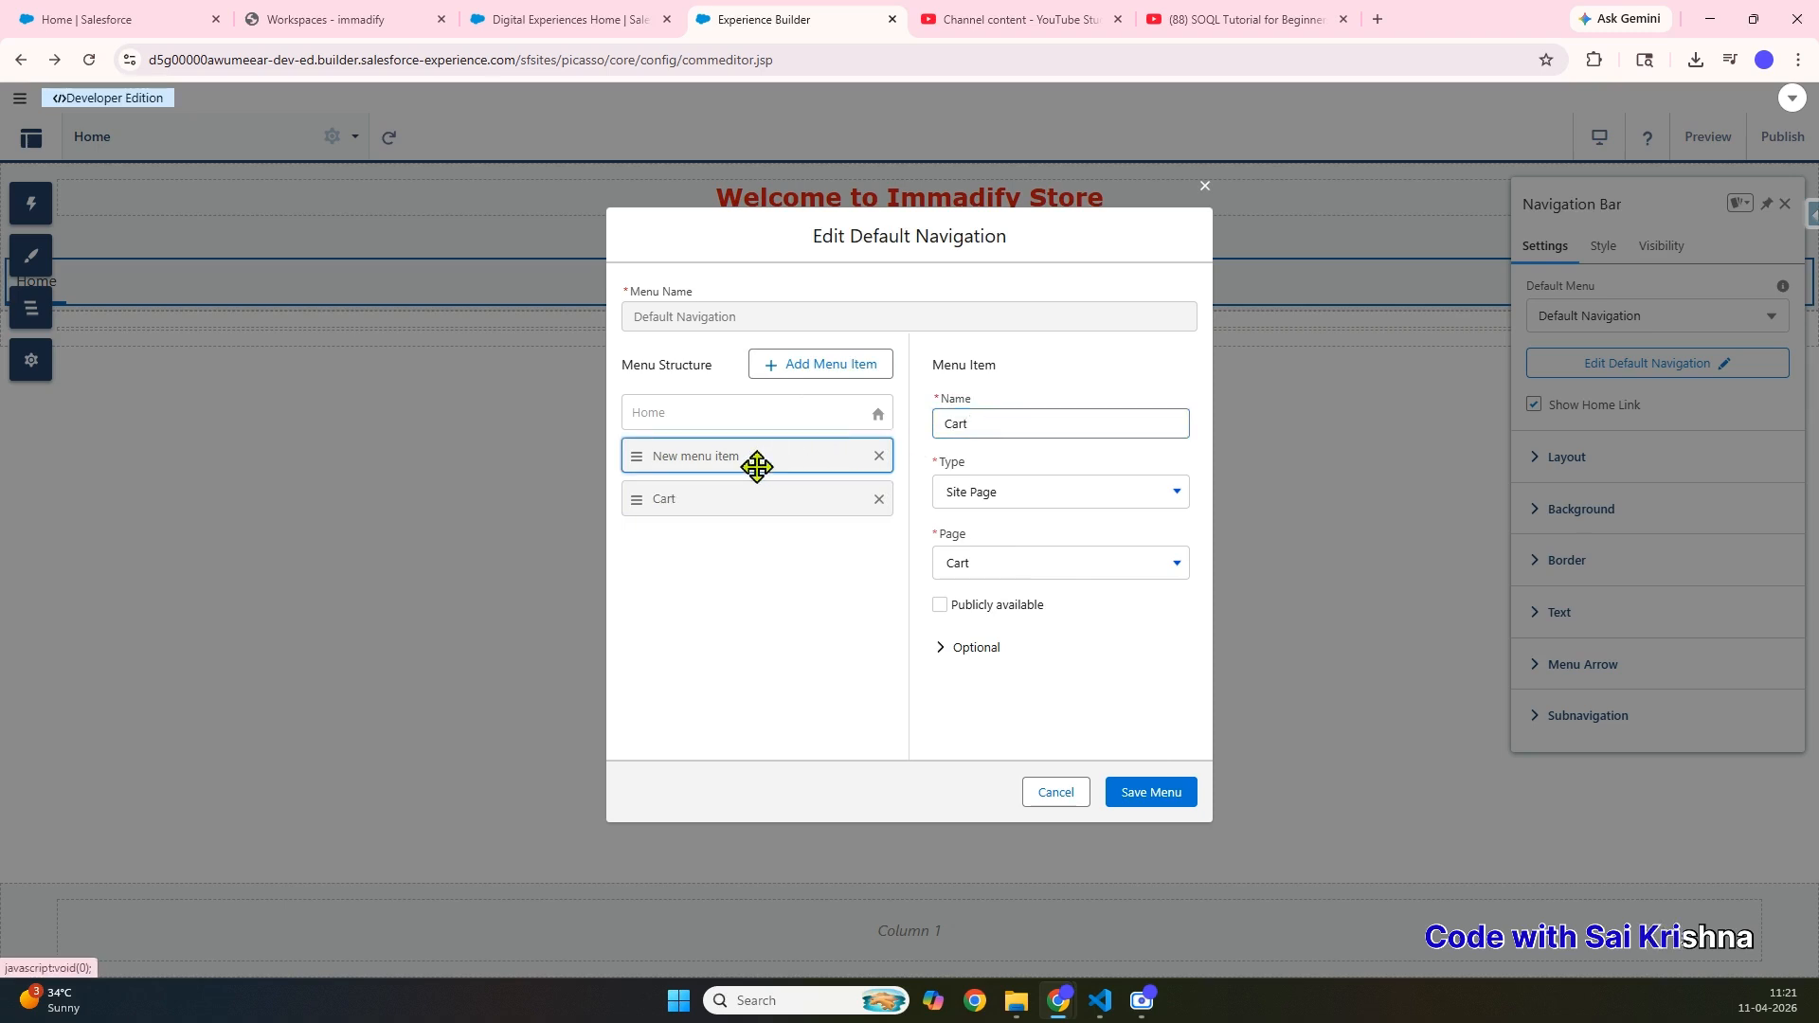
triple_click(1006, 426)
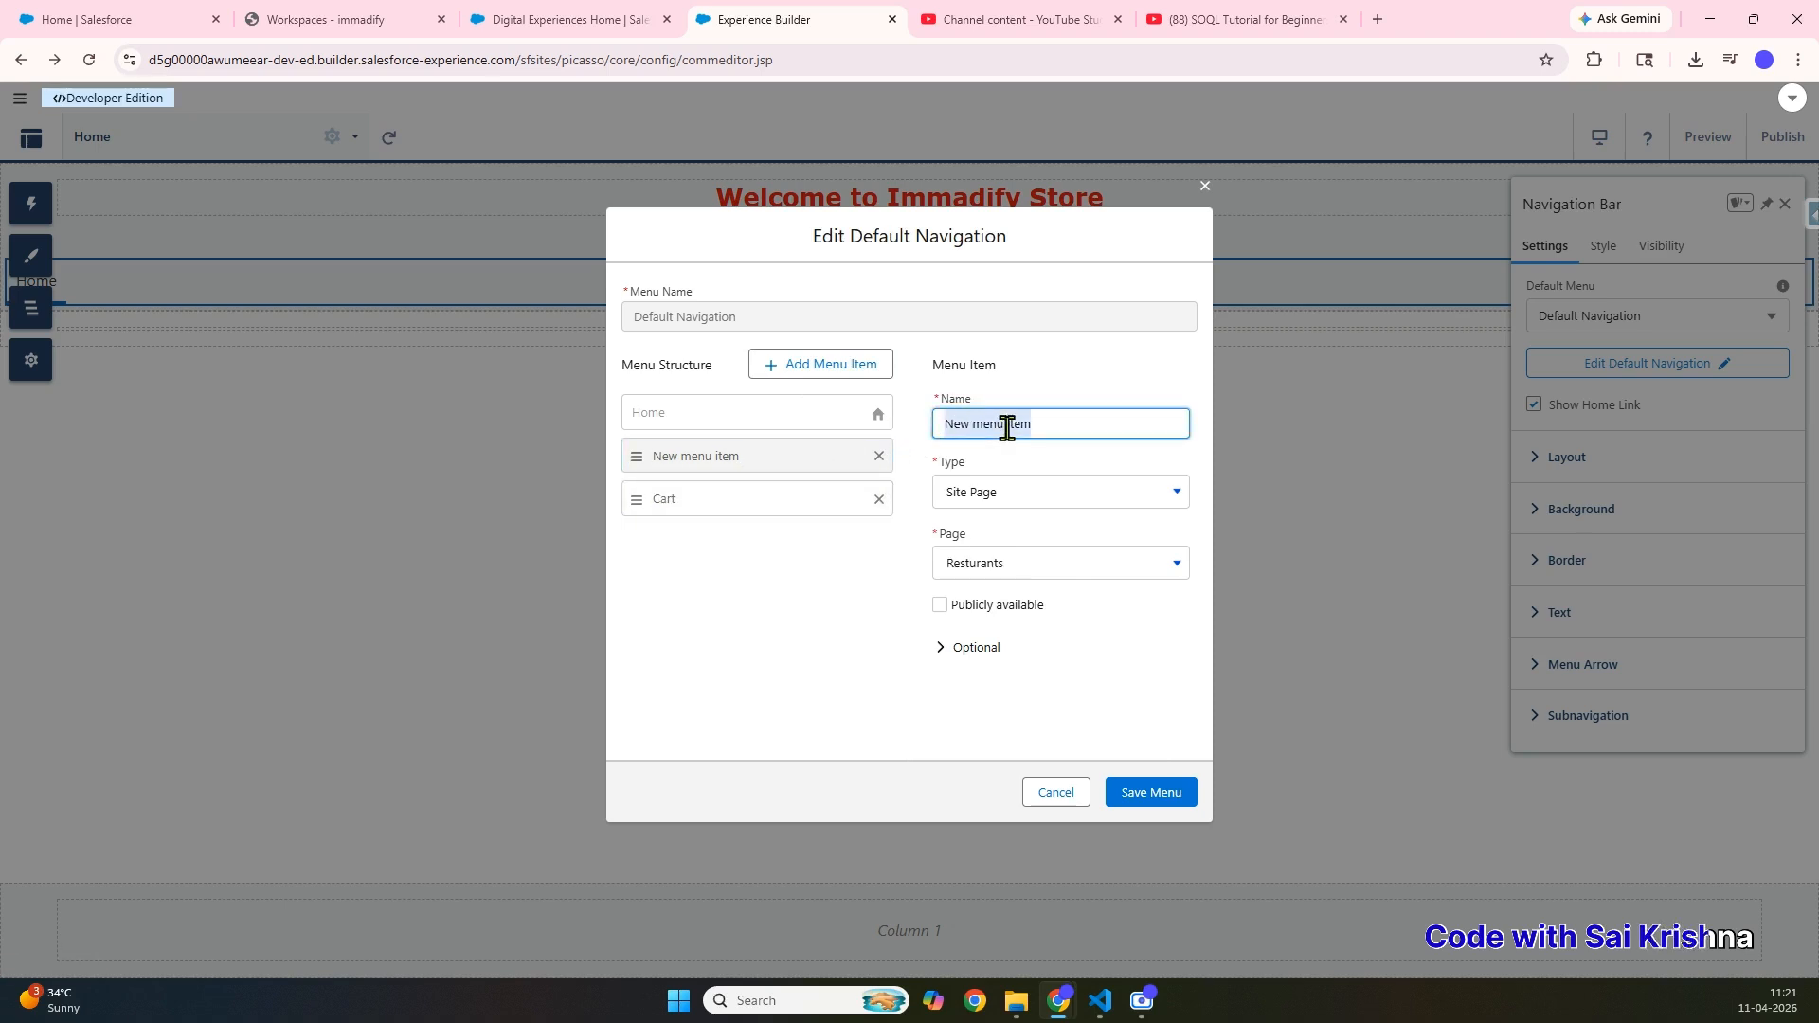
text(Resturants)
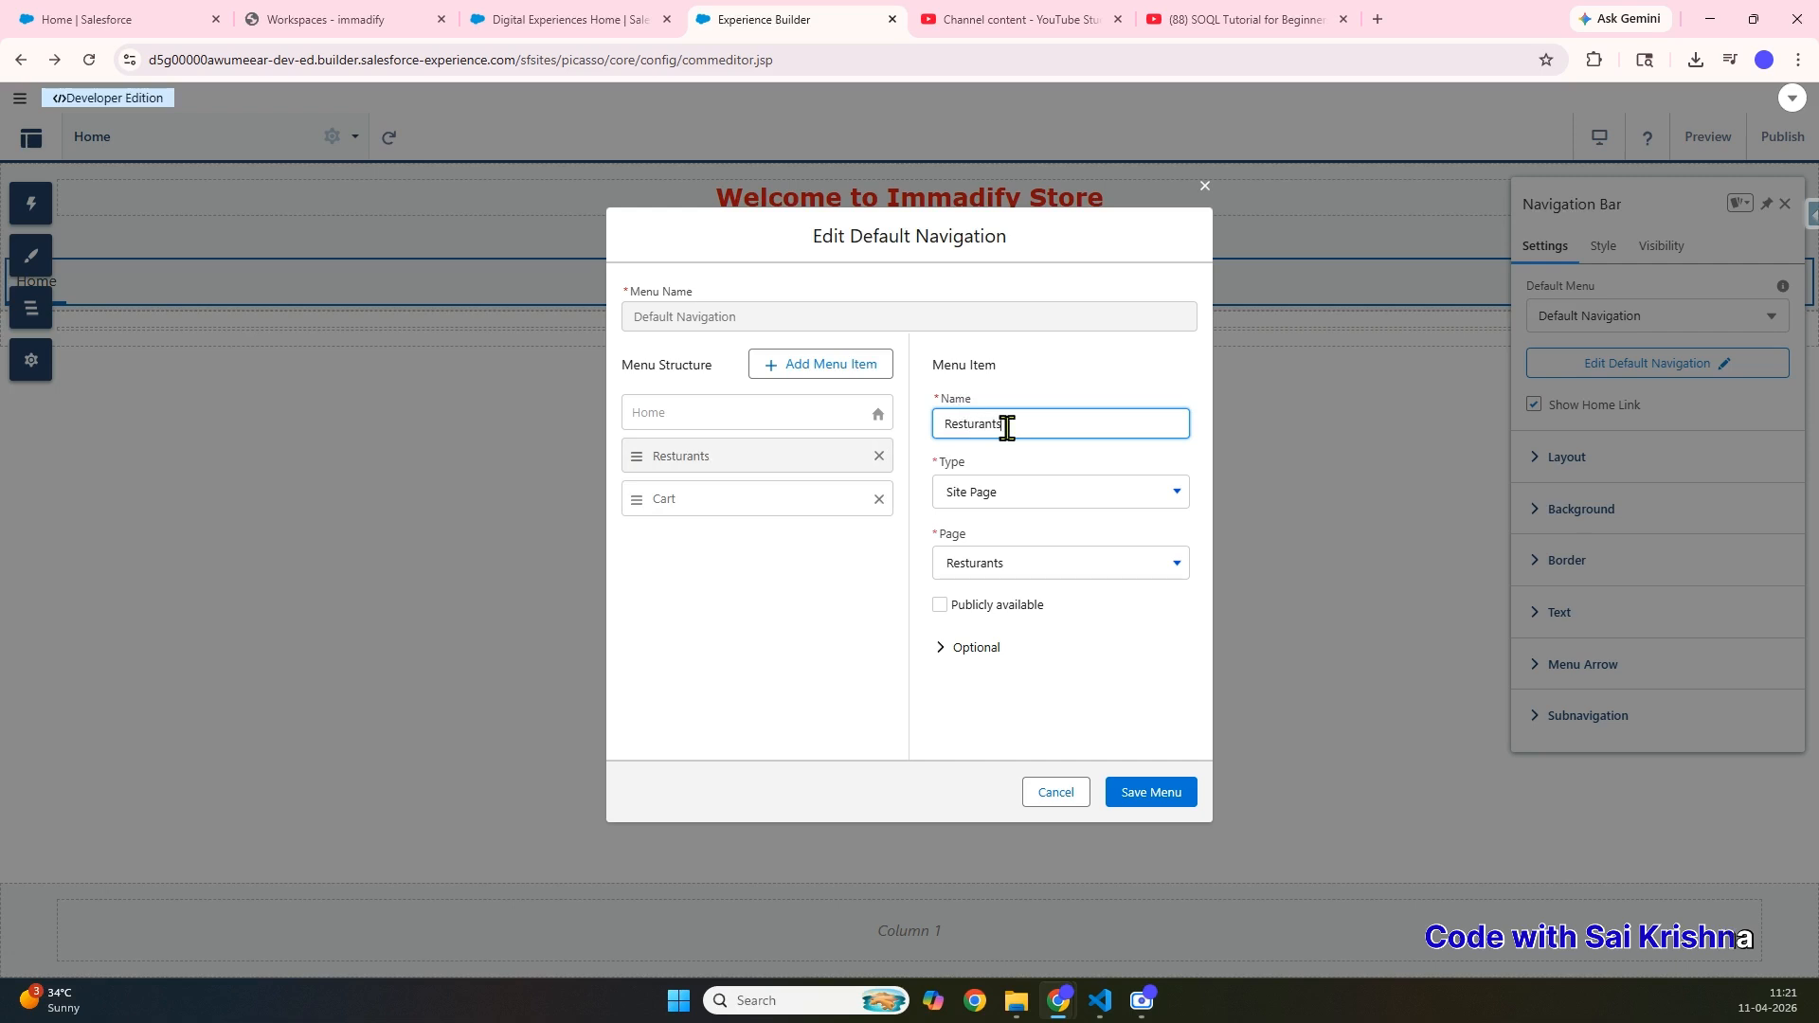
click(1158, 799)
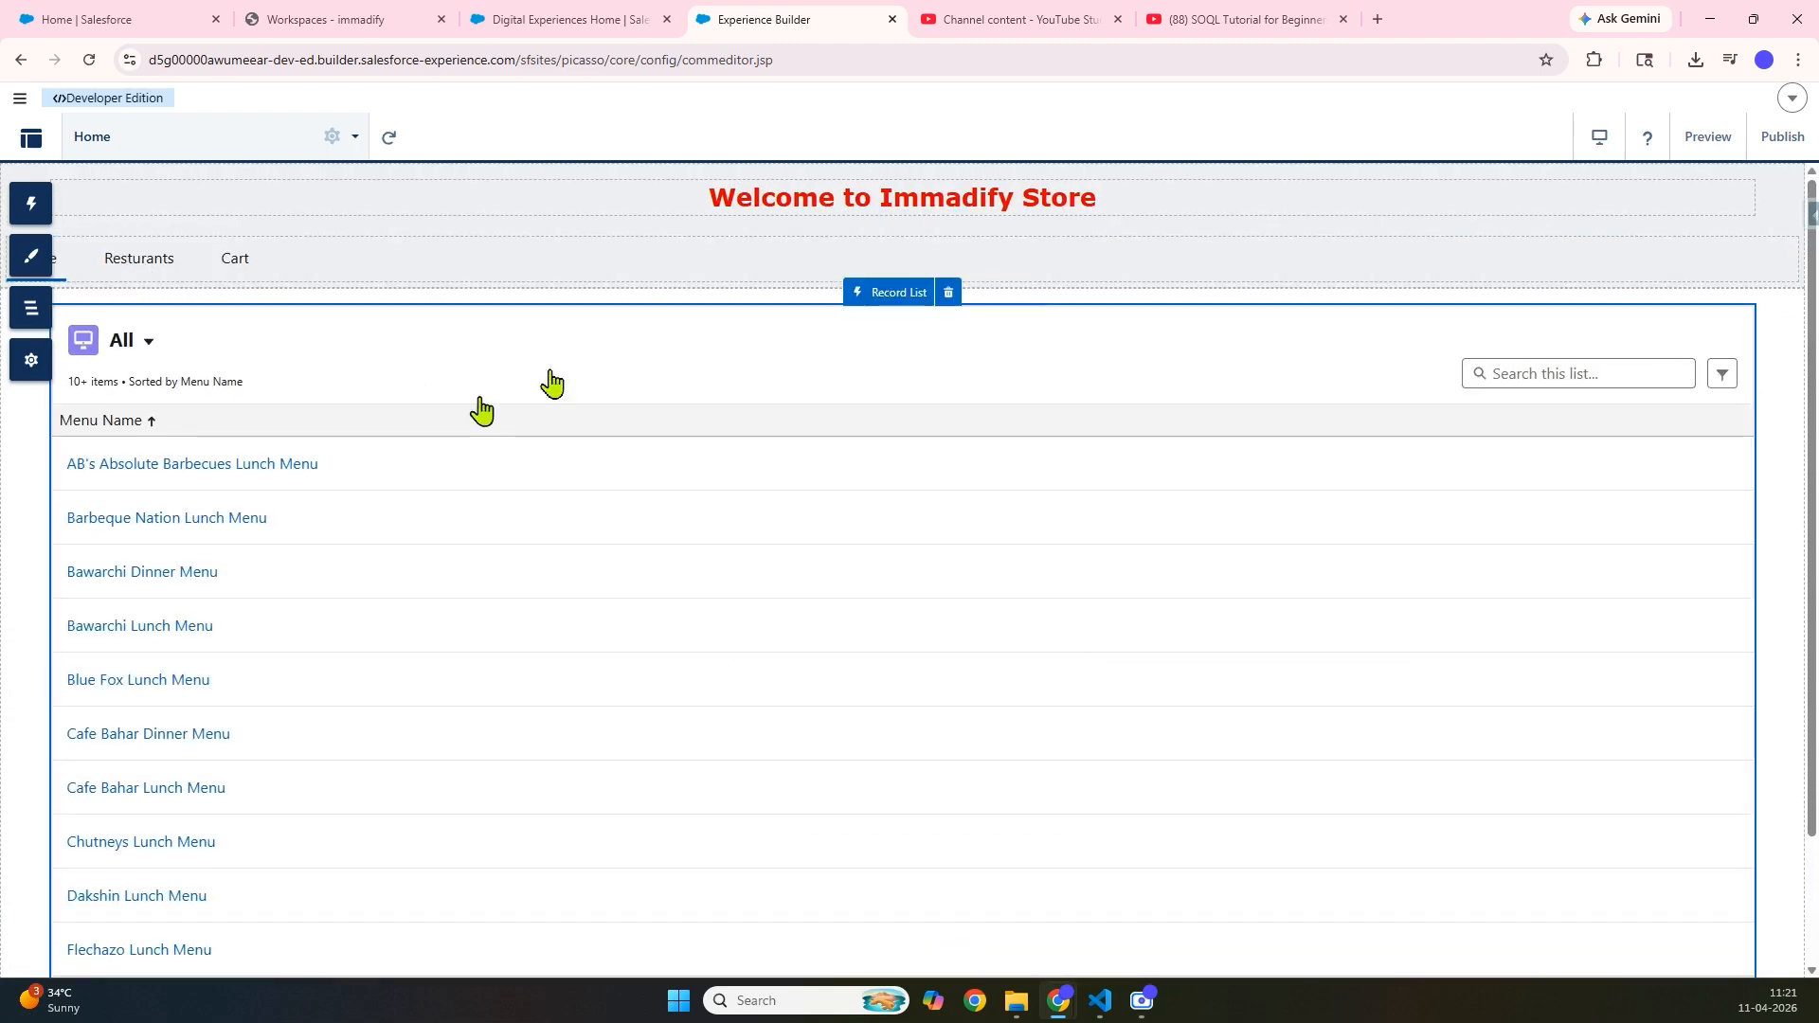
- Preview the site, check the Resturants, Home and Cart pages through the navigation links, and return to editing on the Cart page
click(1707, 142)
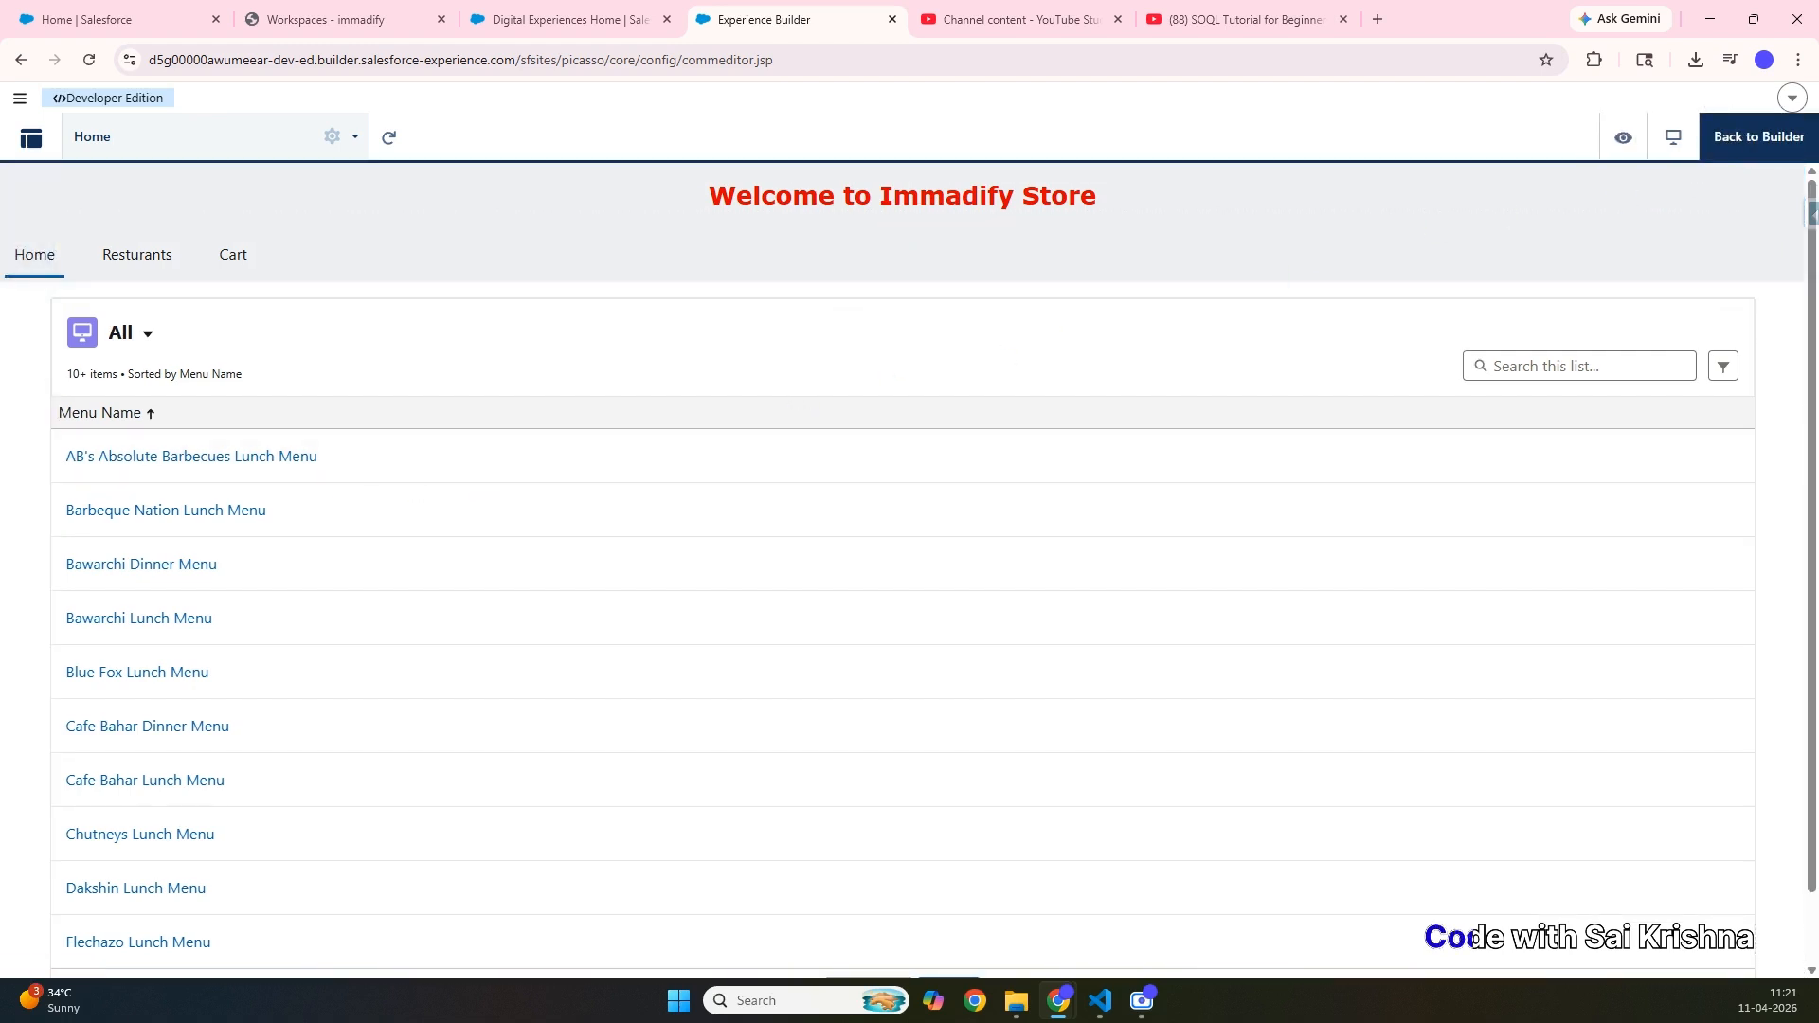
click(139, 269)
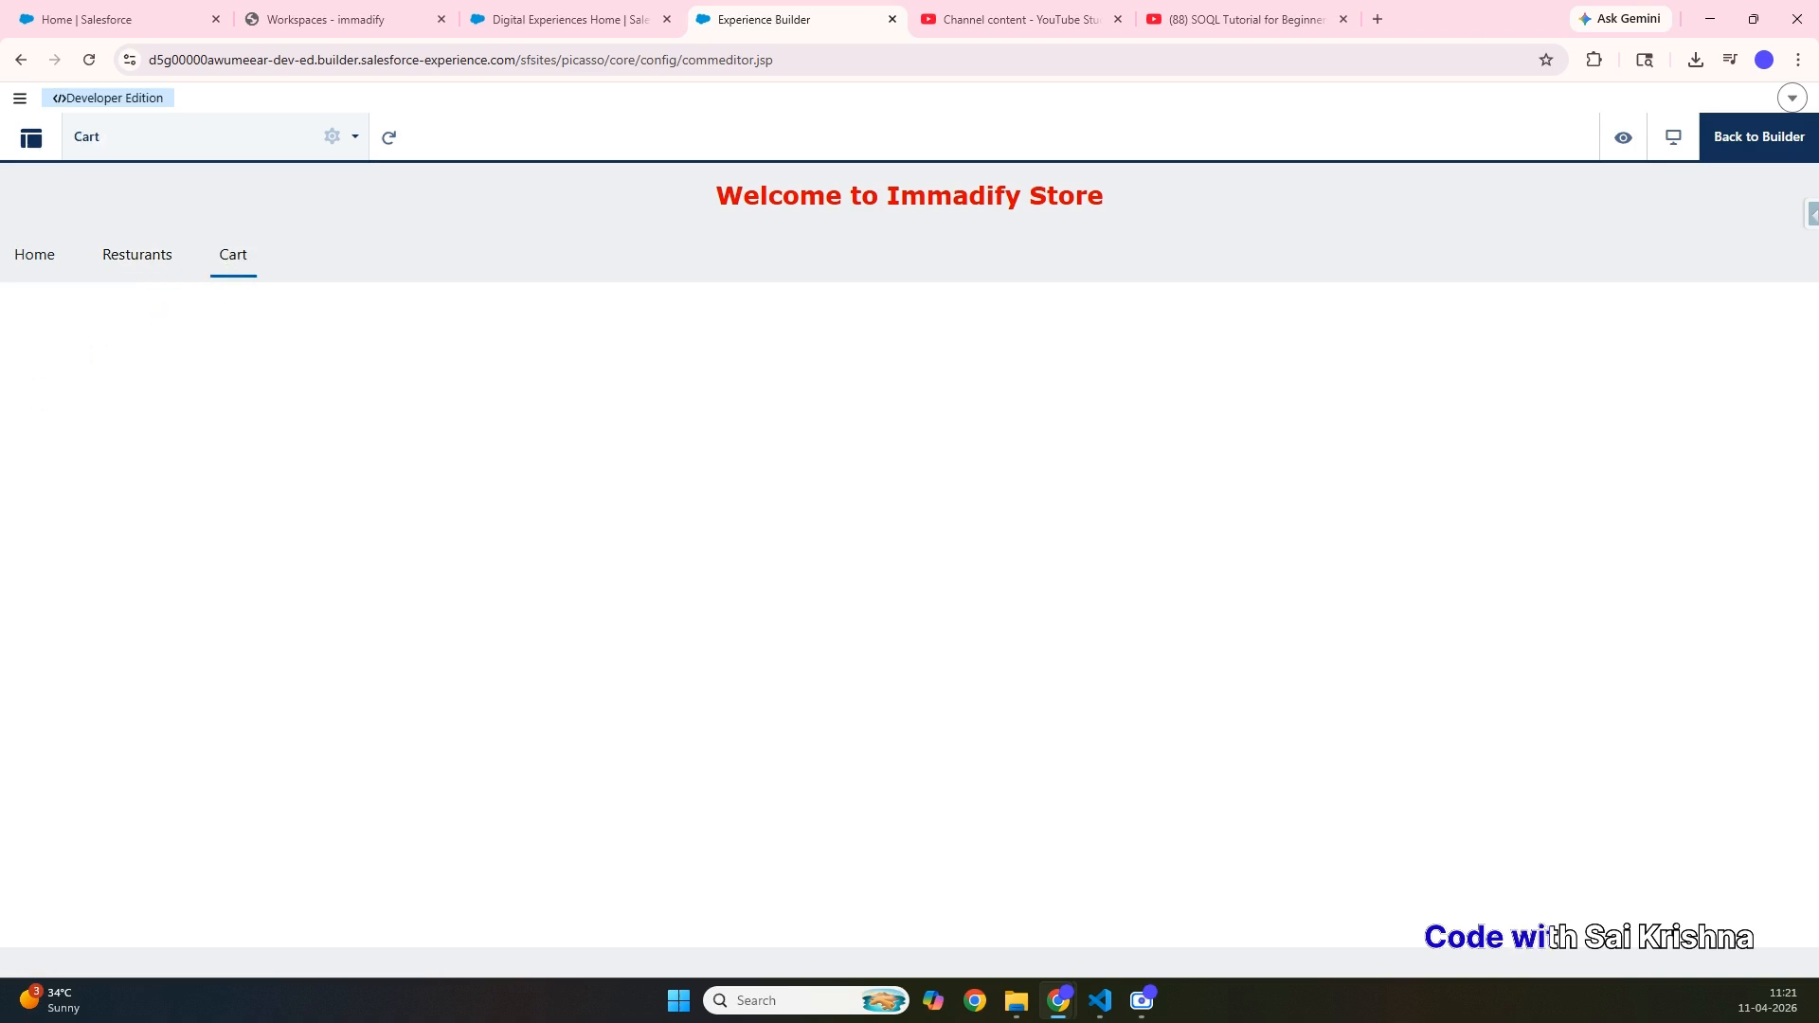
click(47, 271)
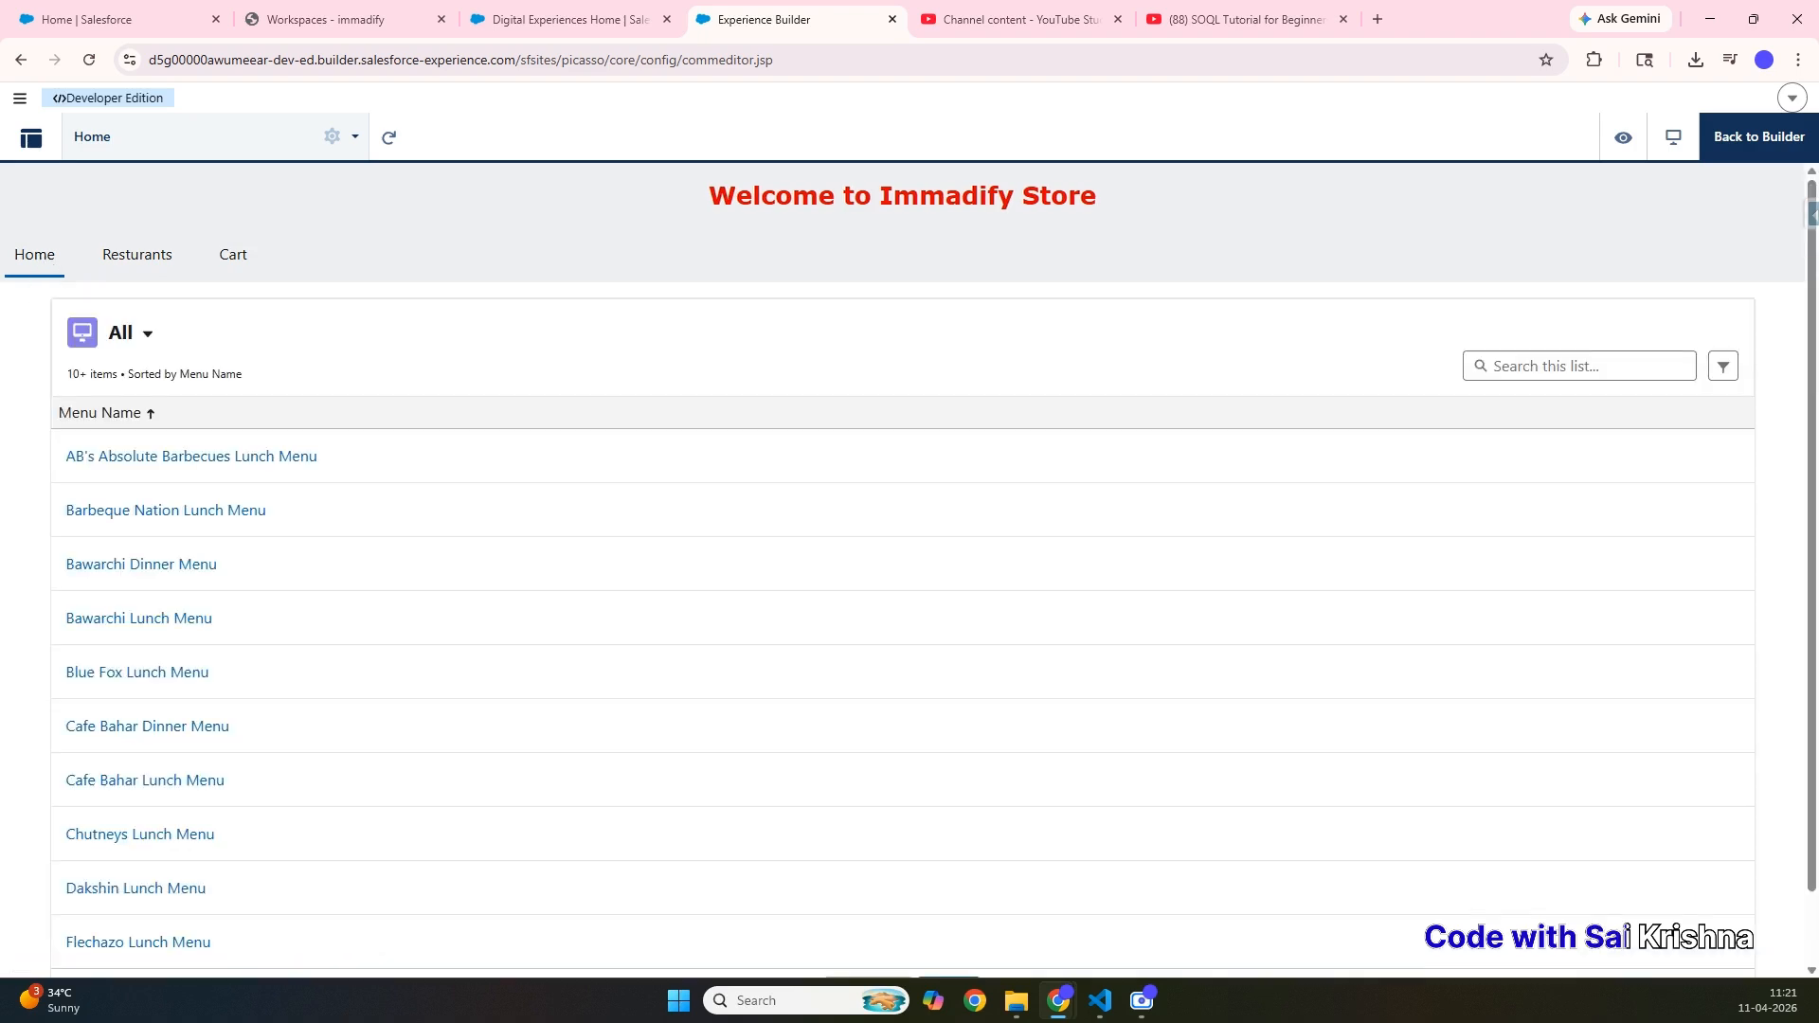
scroll(220, 537, down, 1)
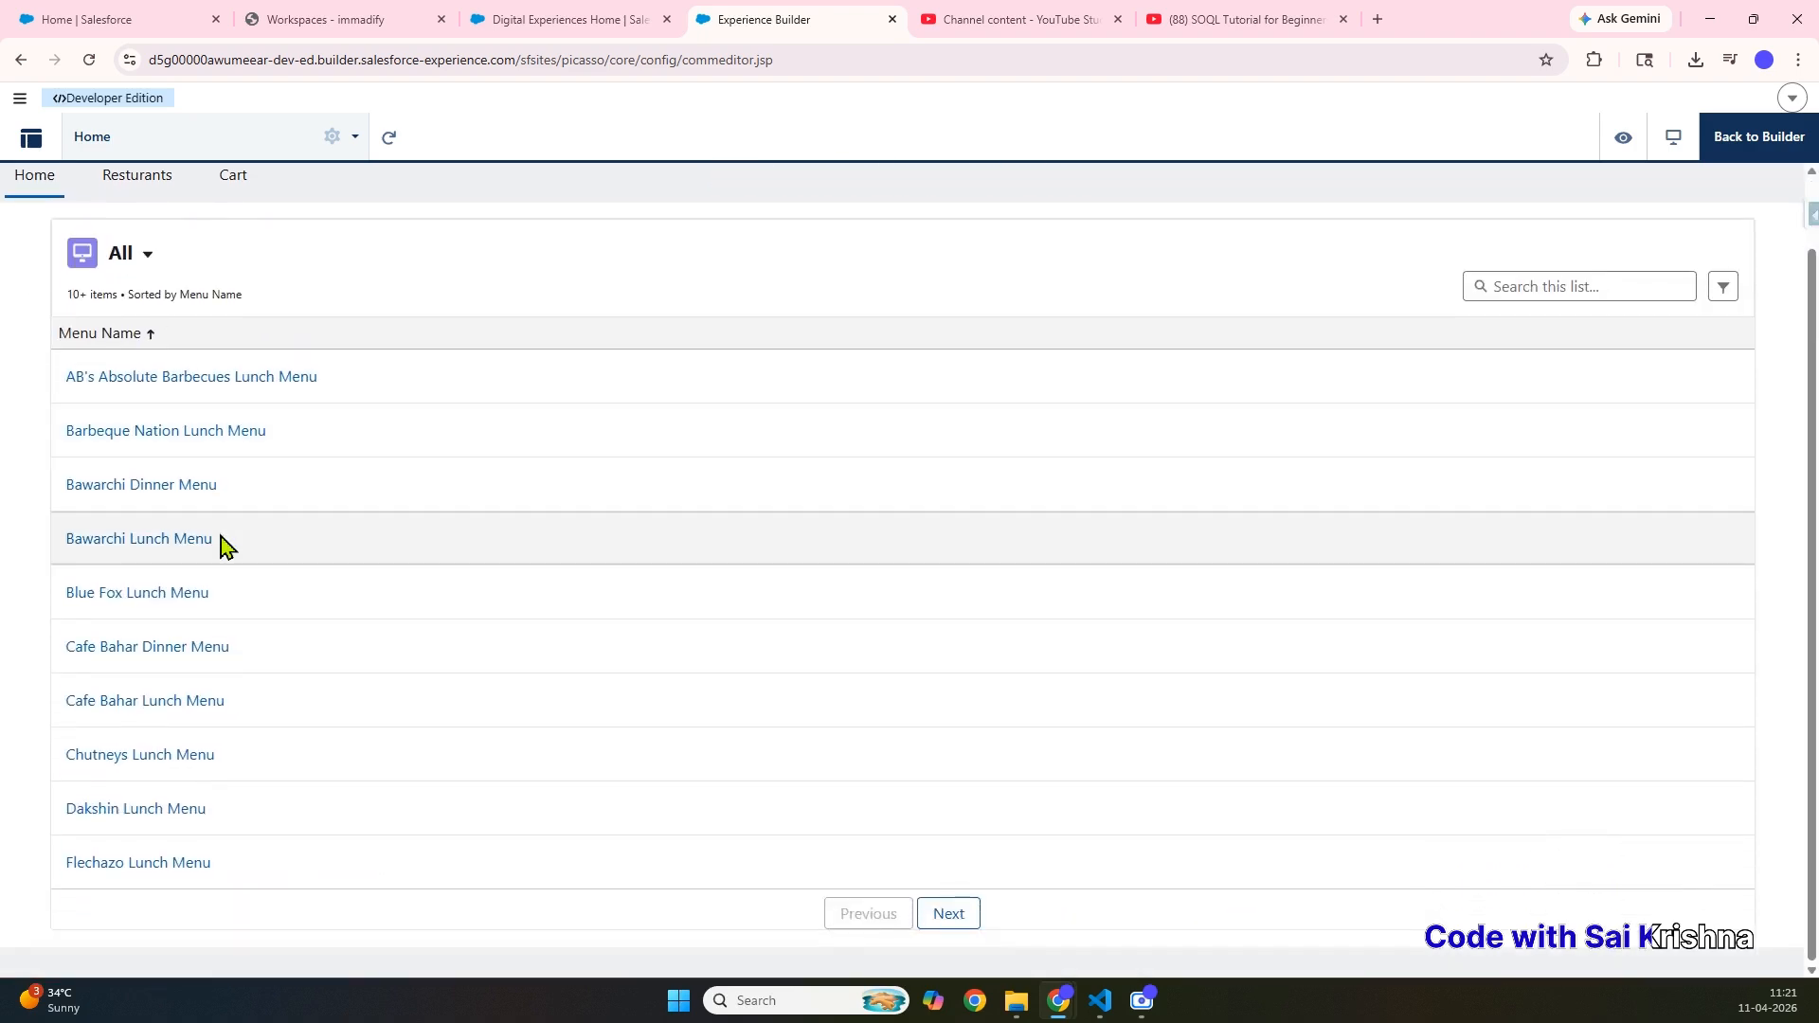
click(232, 177)
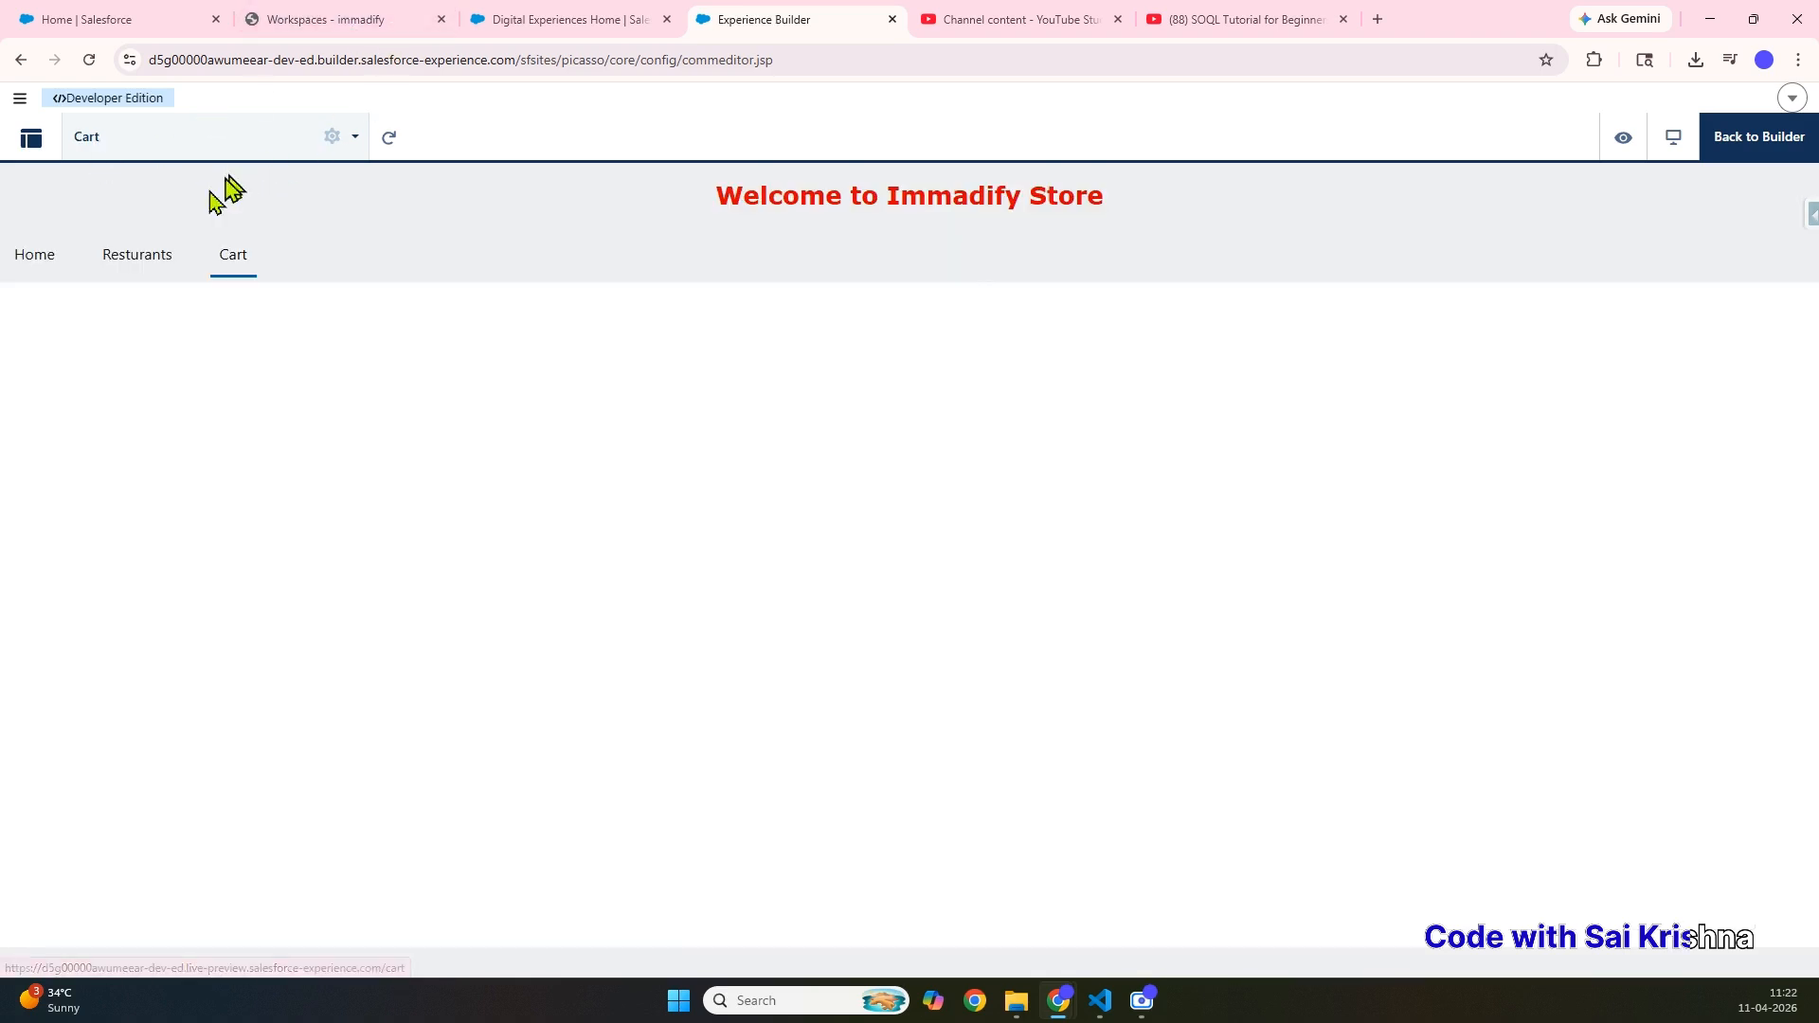
click(1739, 138)
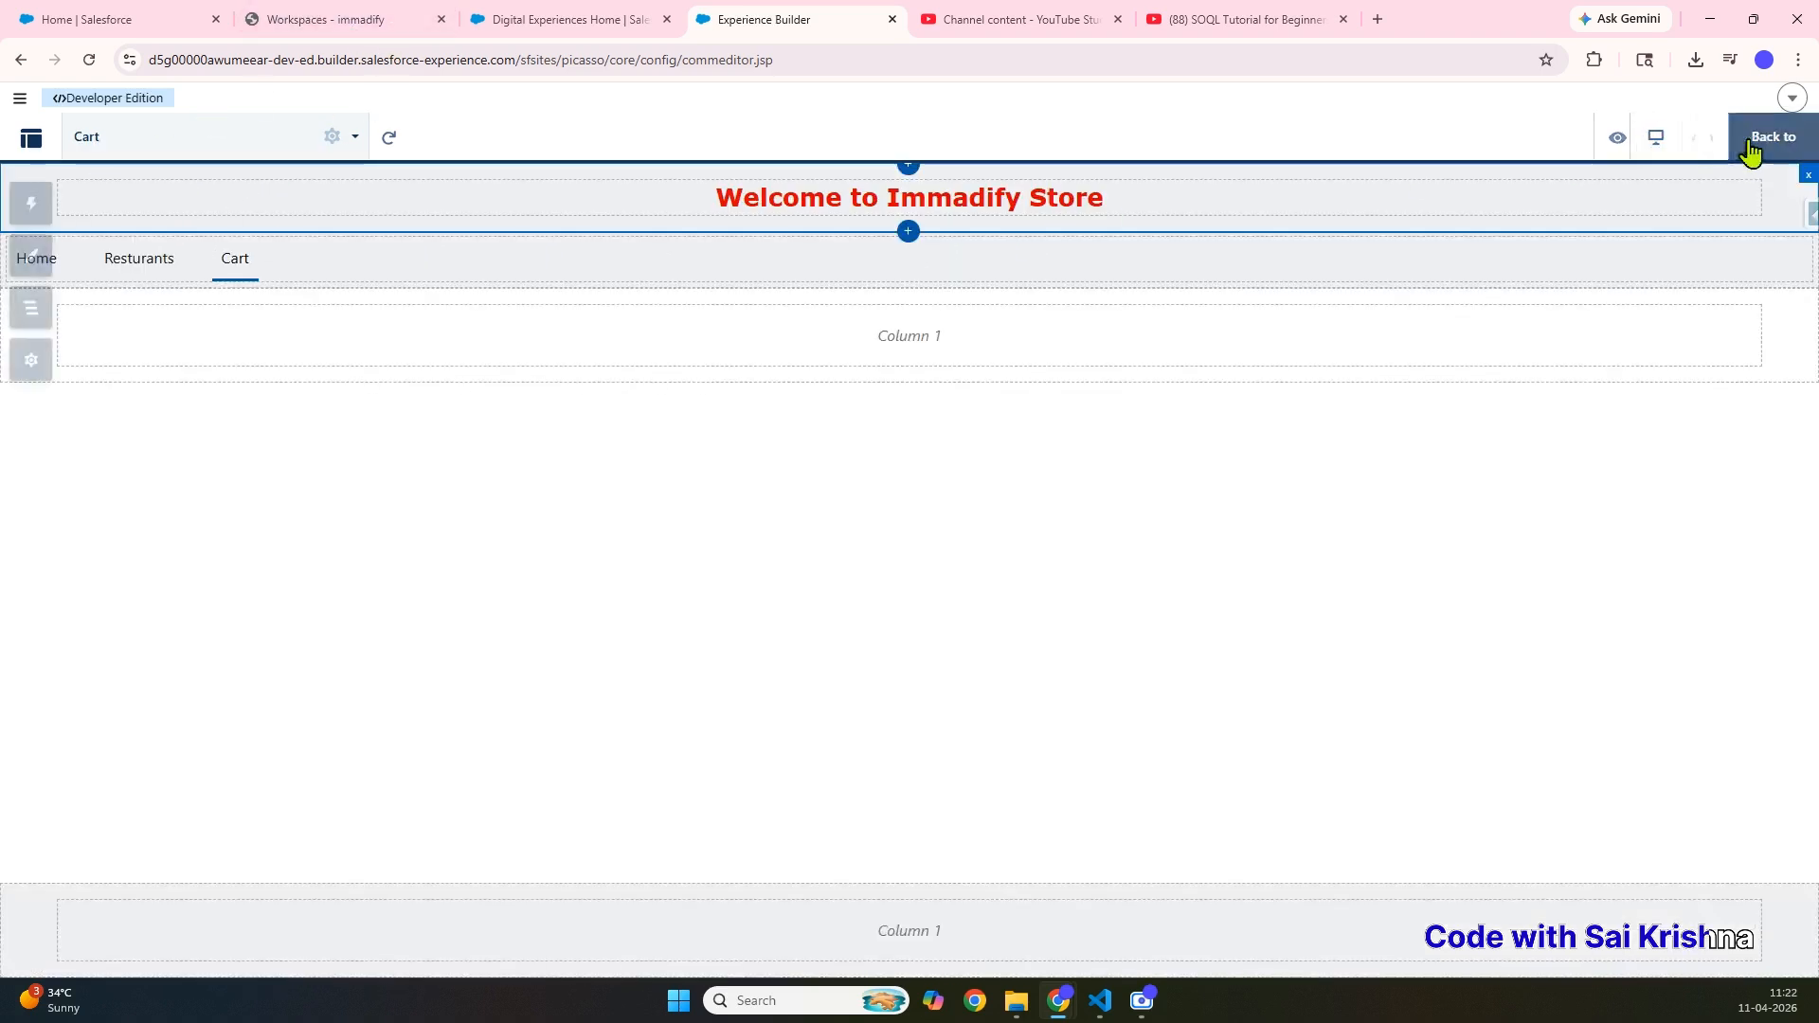
- Add a Rich Content Editor component to the content column of the Cart page
click(748, 367)
click(17, 208)
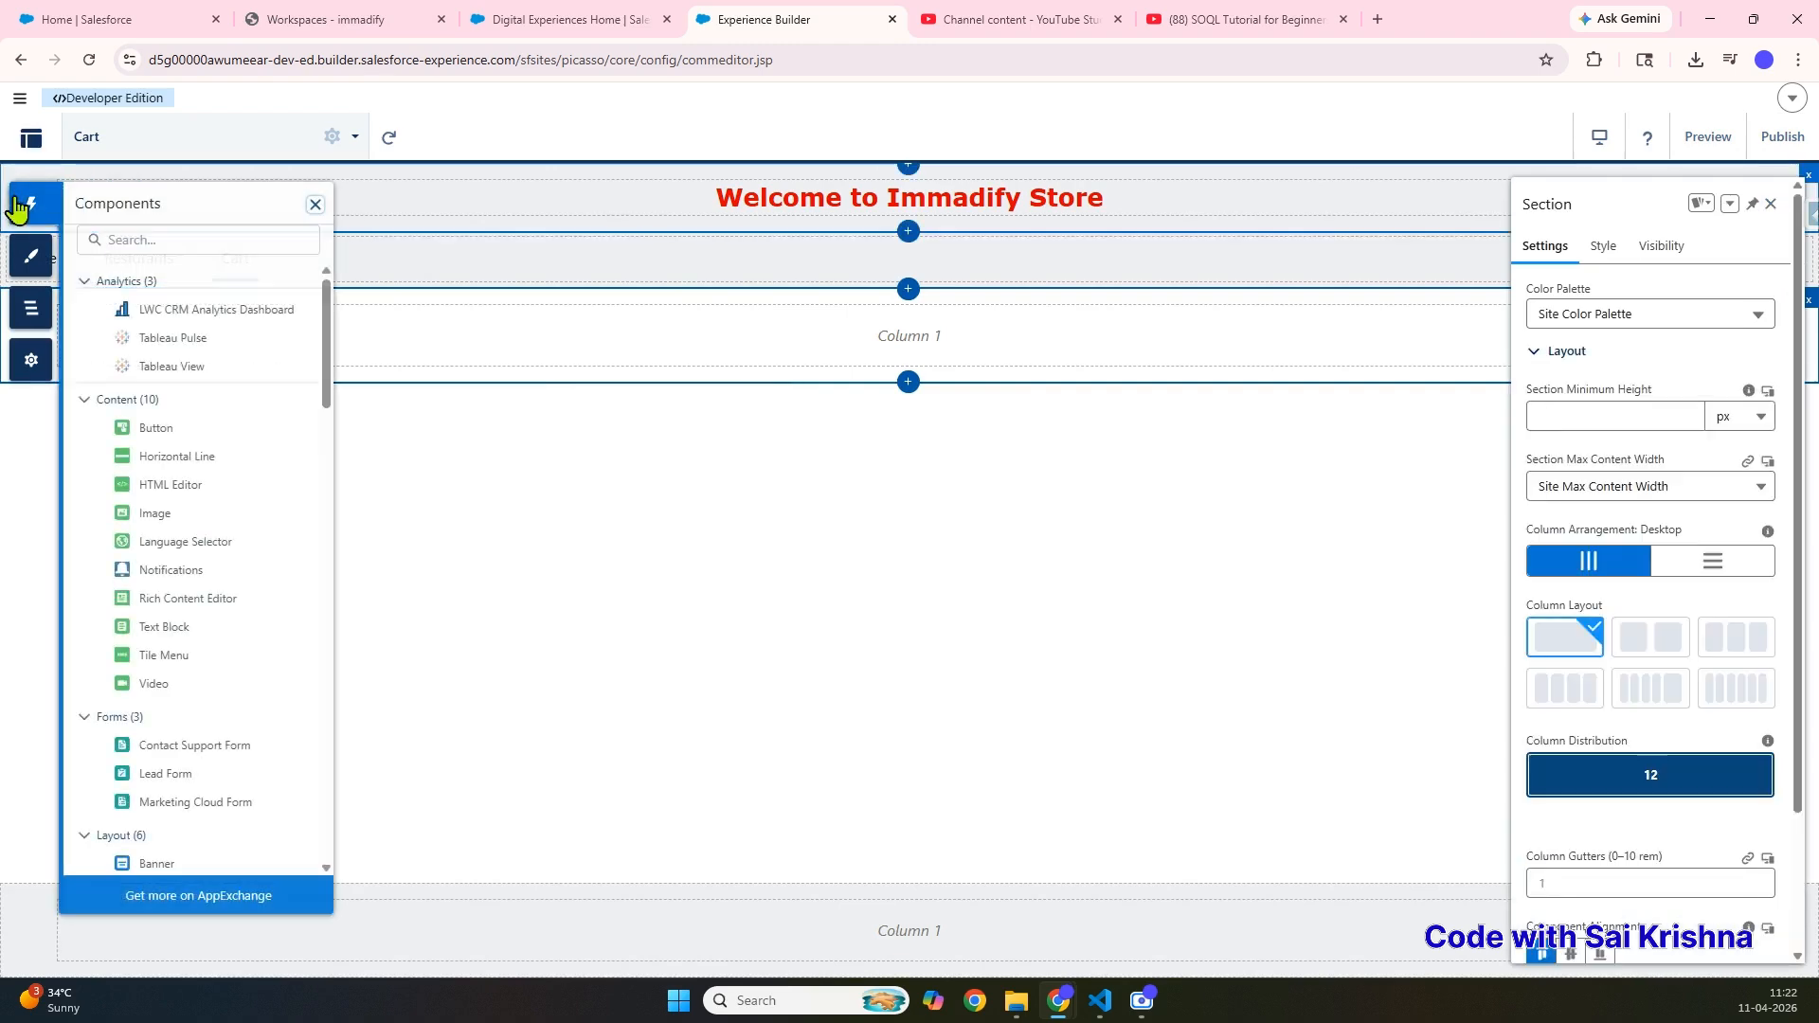
click(145, 227)
text(rich)
drag(186, 343, 1222, 326)
- Replace the Cart page's Rich Content Editor placeholder text with "Cart Items will Appear here."
double_click(306, 324)
click(609, 358)
key(BackSpace)
key(BackSpace)
key(BackSpace)
key(BackSpace)
key(BackSpace)
key(BackSpace)
key(BackSpace)
key(BackSpace)
key(BackSpace)
key(BackSpace)
key(BackSpace)
key(BackSpace)
key(BackSpace)
key(BackSpace)
key(BackSpace)
key(BackSpace)
key(BackSpace)
key(BackSpace)
key(BackSpace)
key(BackSpace)
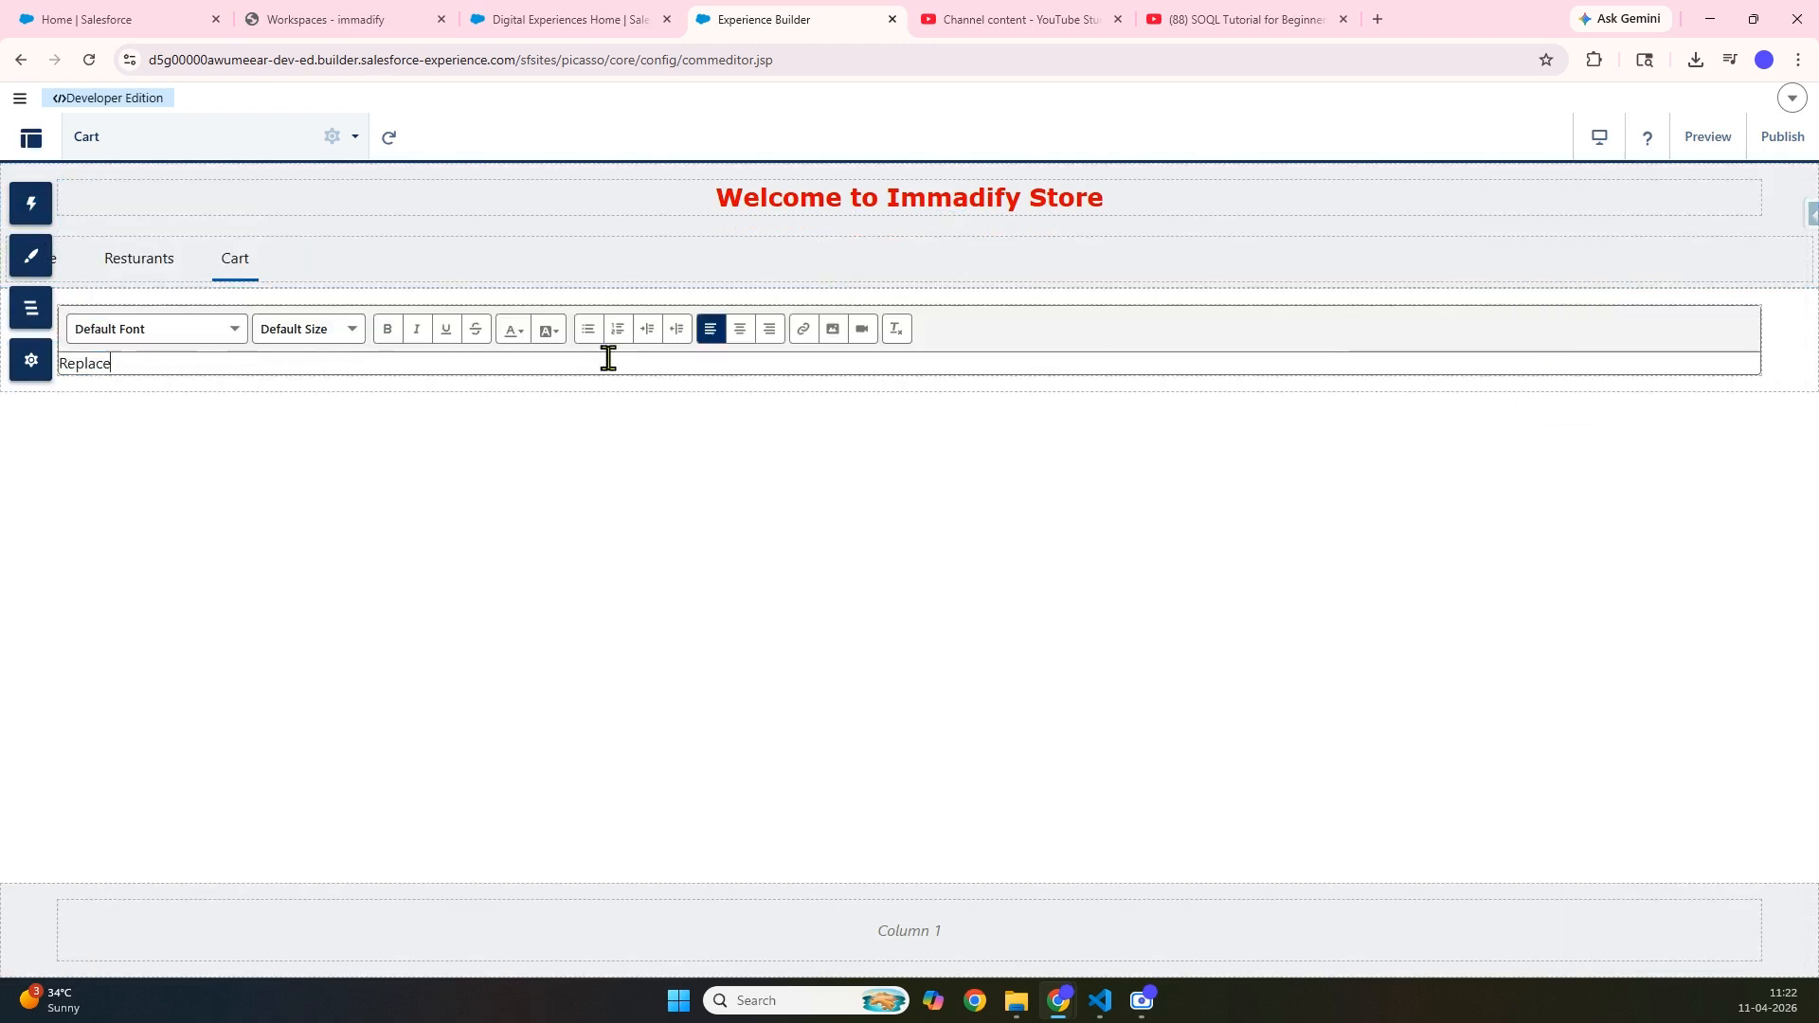
text(Cart Items will Appear here.)
click(1095, 567)
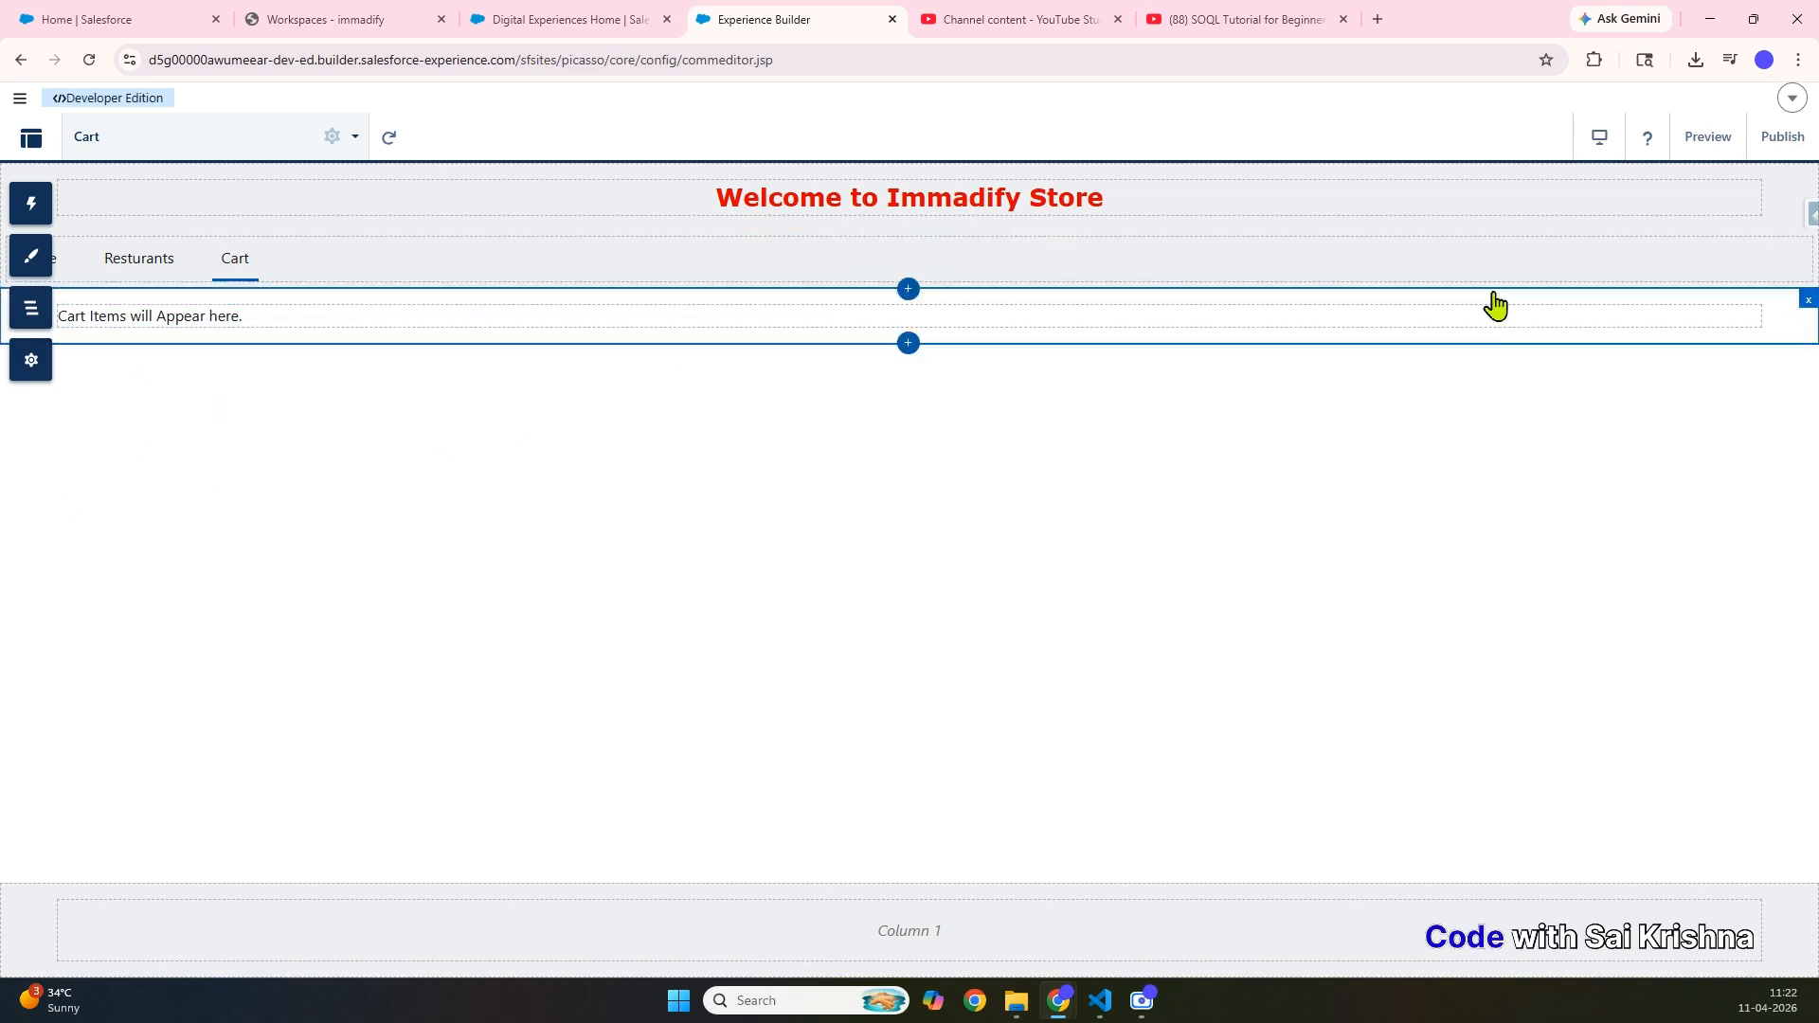
- Publish the site without a publication description
click(1790, 140)
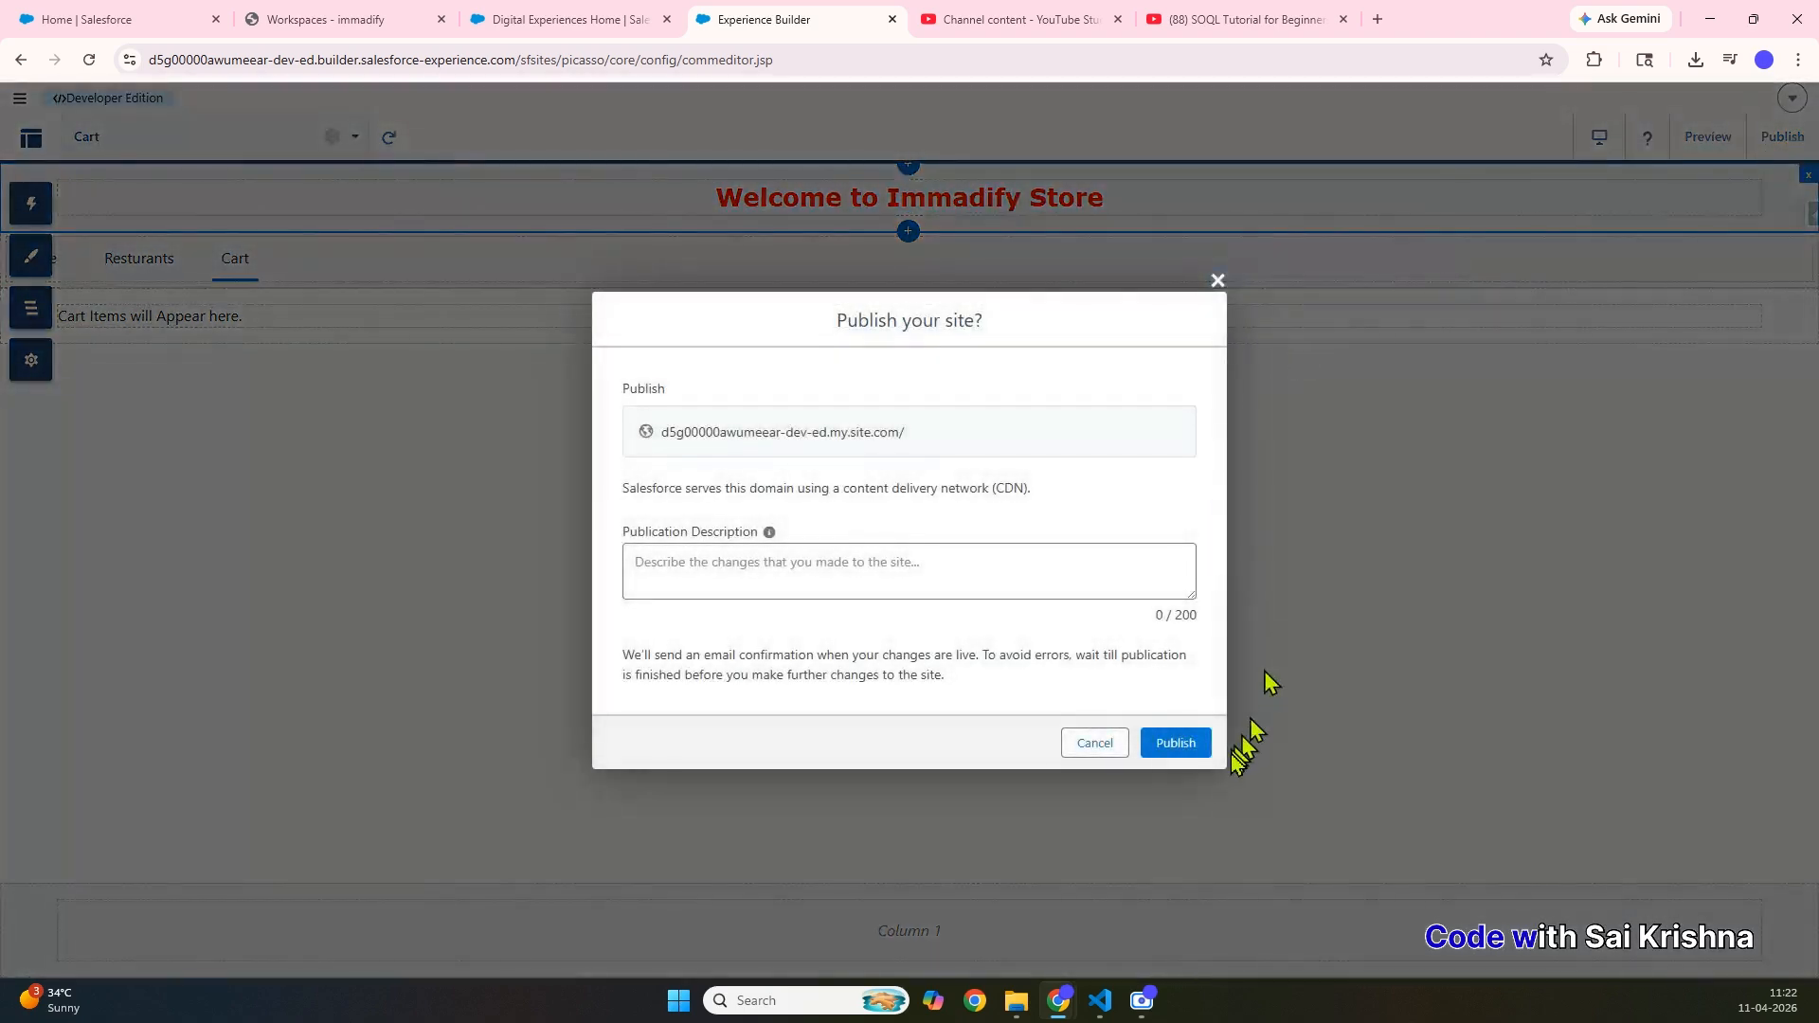
click(1173, 743)
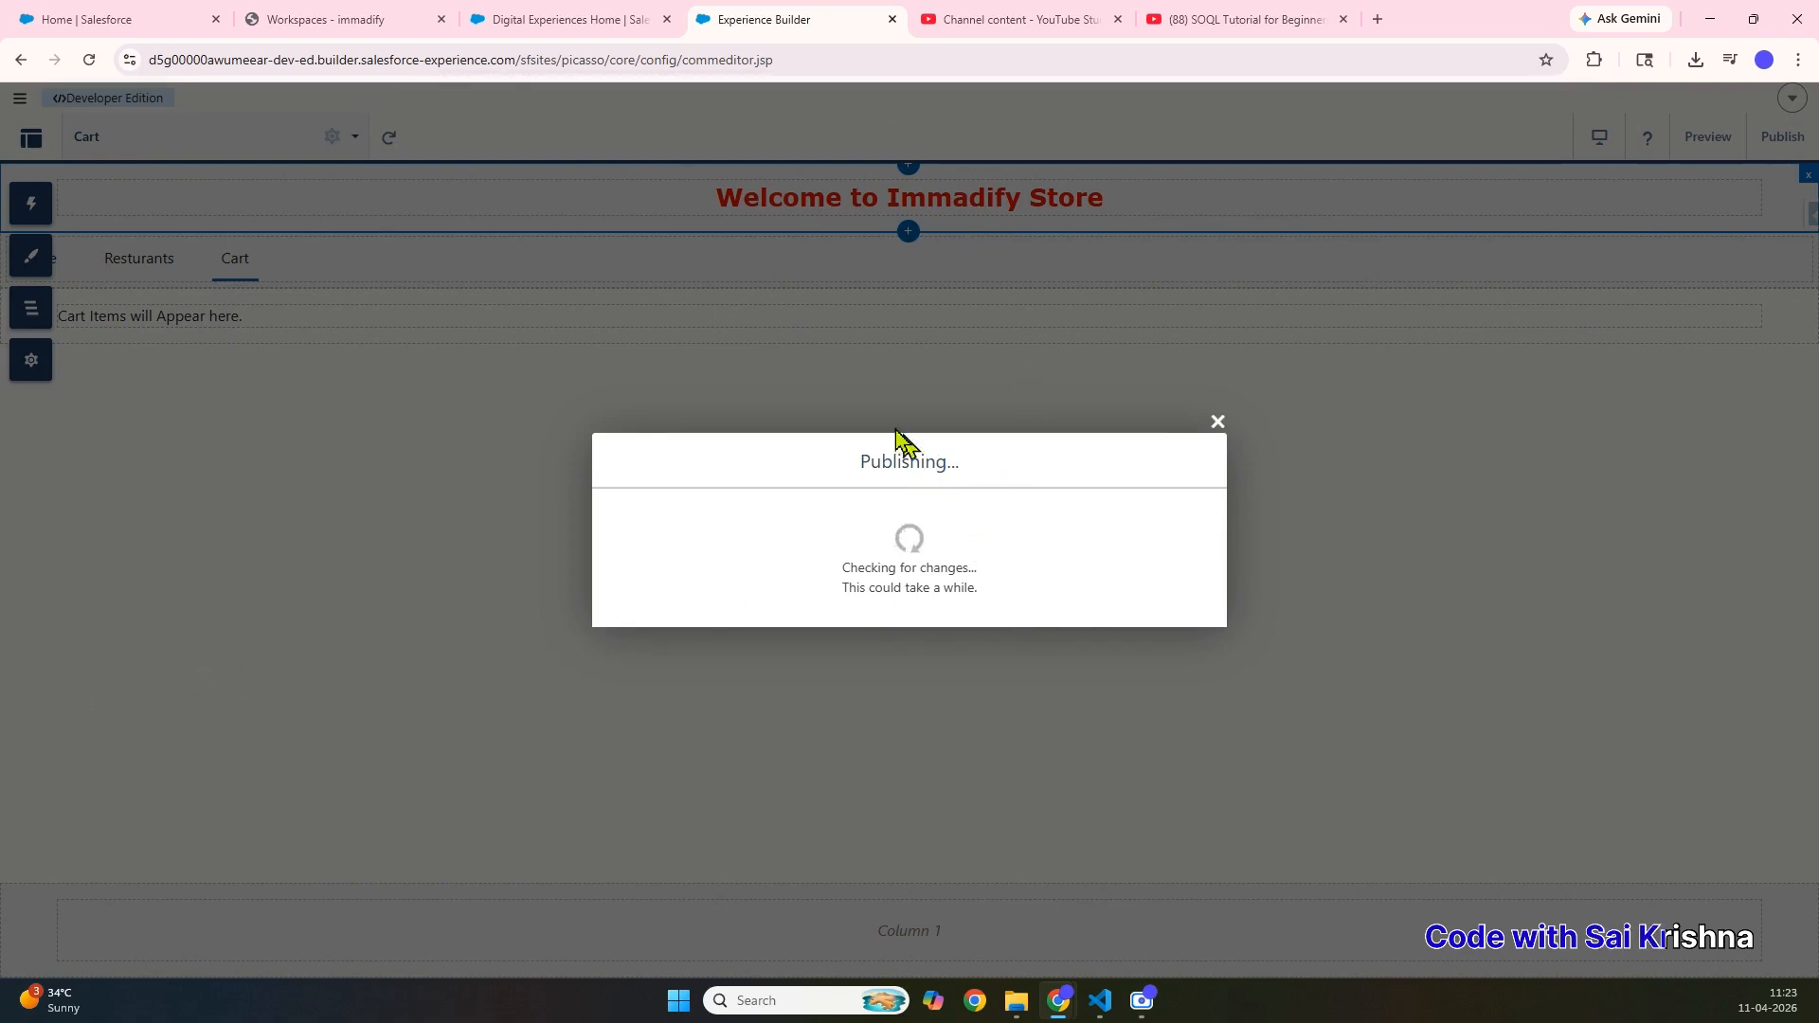
- Open Salesforce Setup from the org home page, find the Digital Experiences settings with "digital ex" and open the All Sites list
click(132, 17)
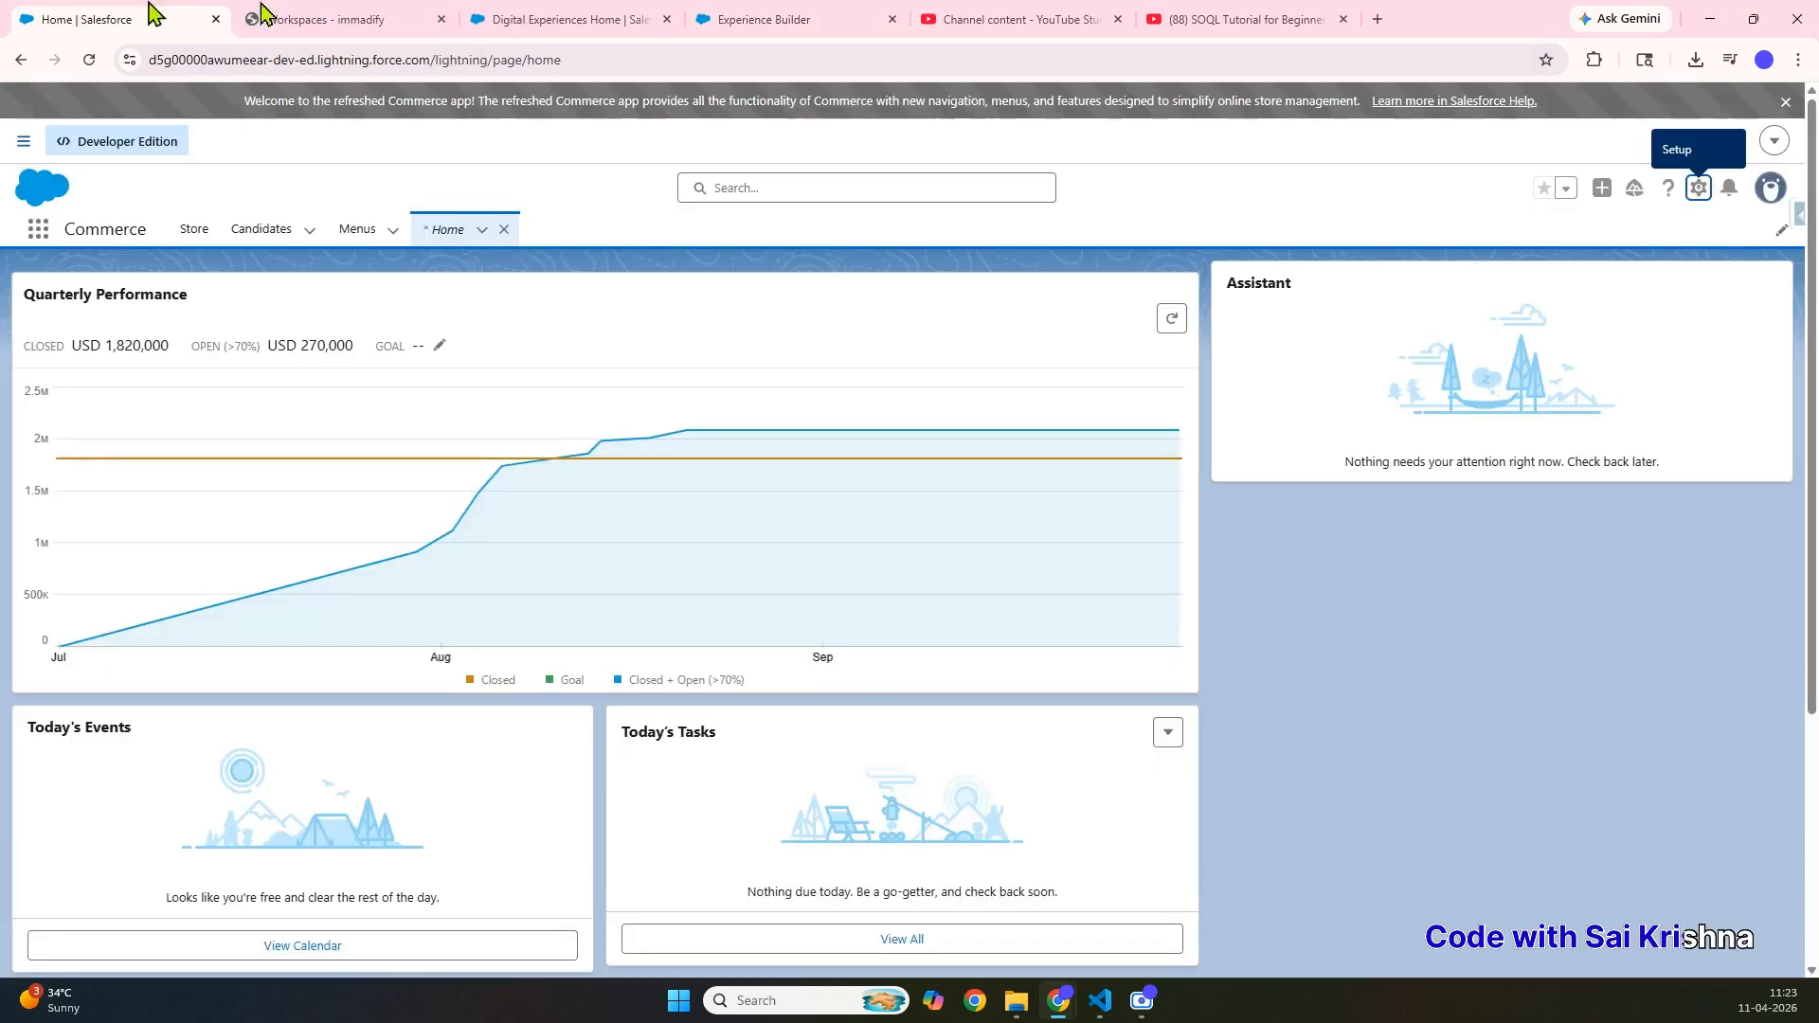
click(1699, 189)
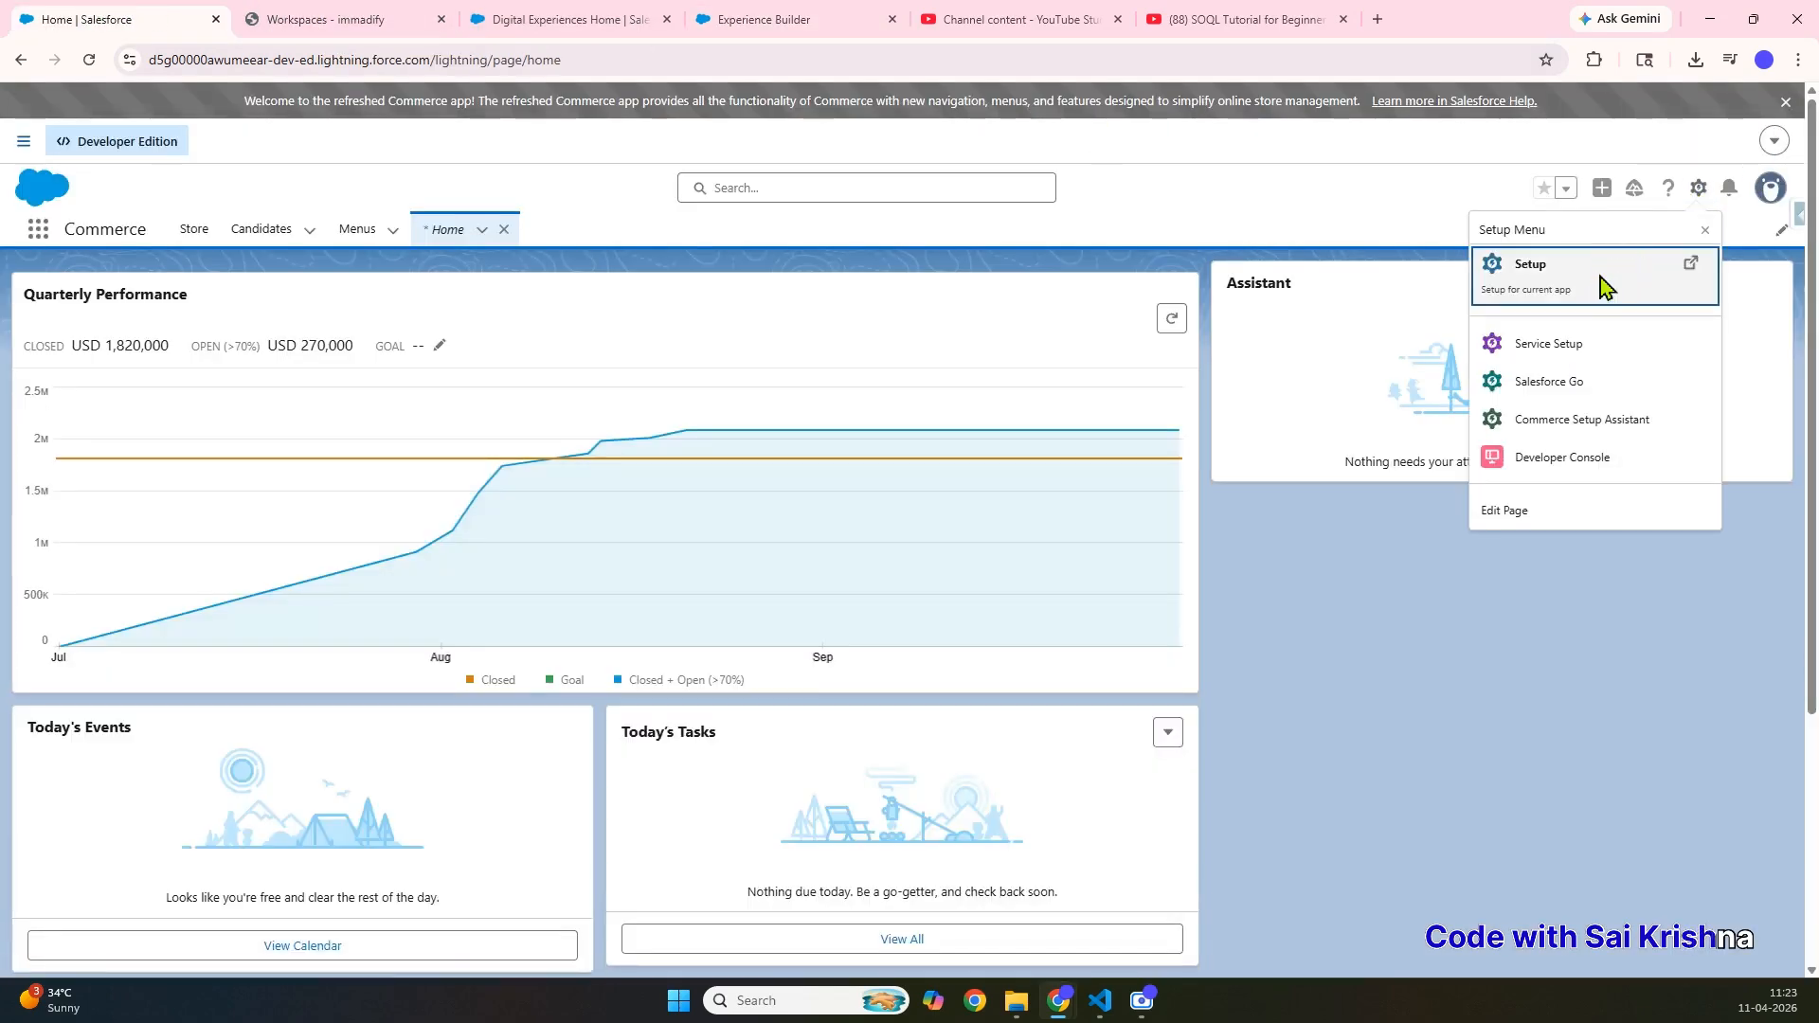
click(1604, 284)
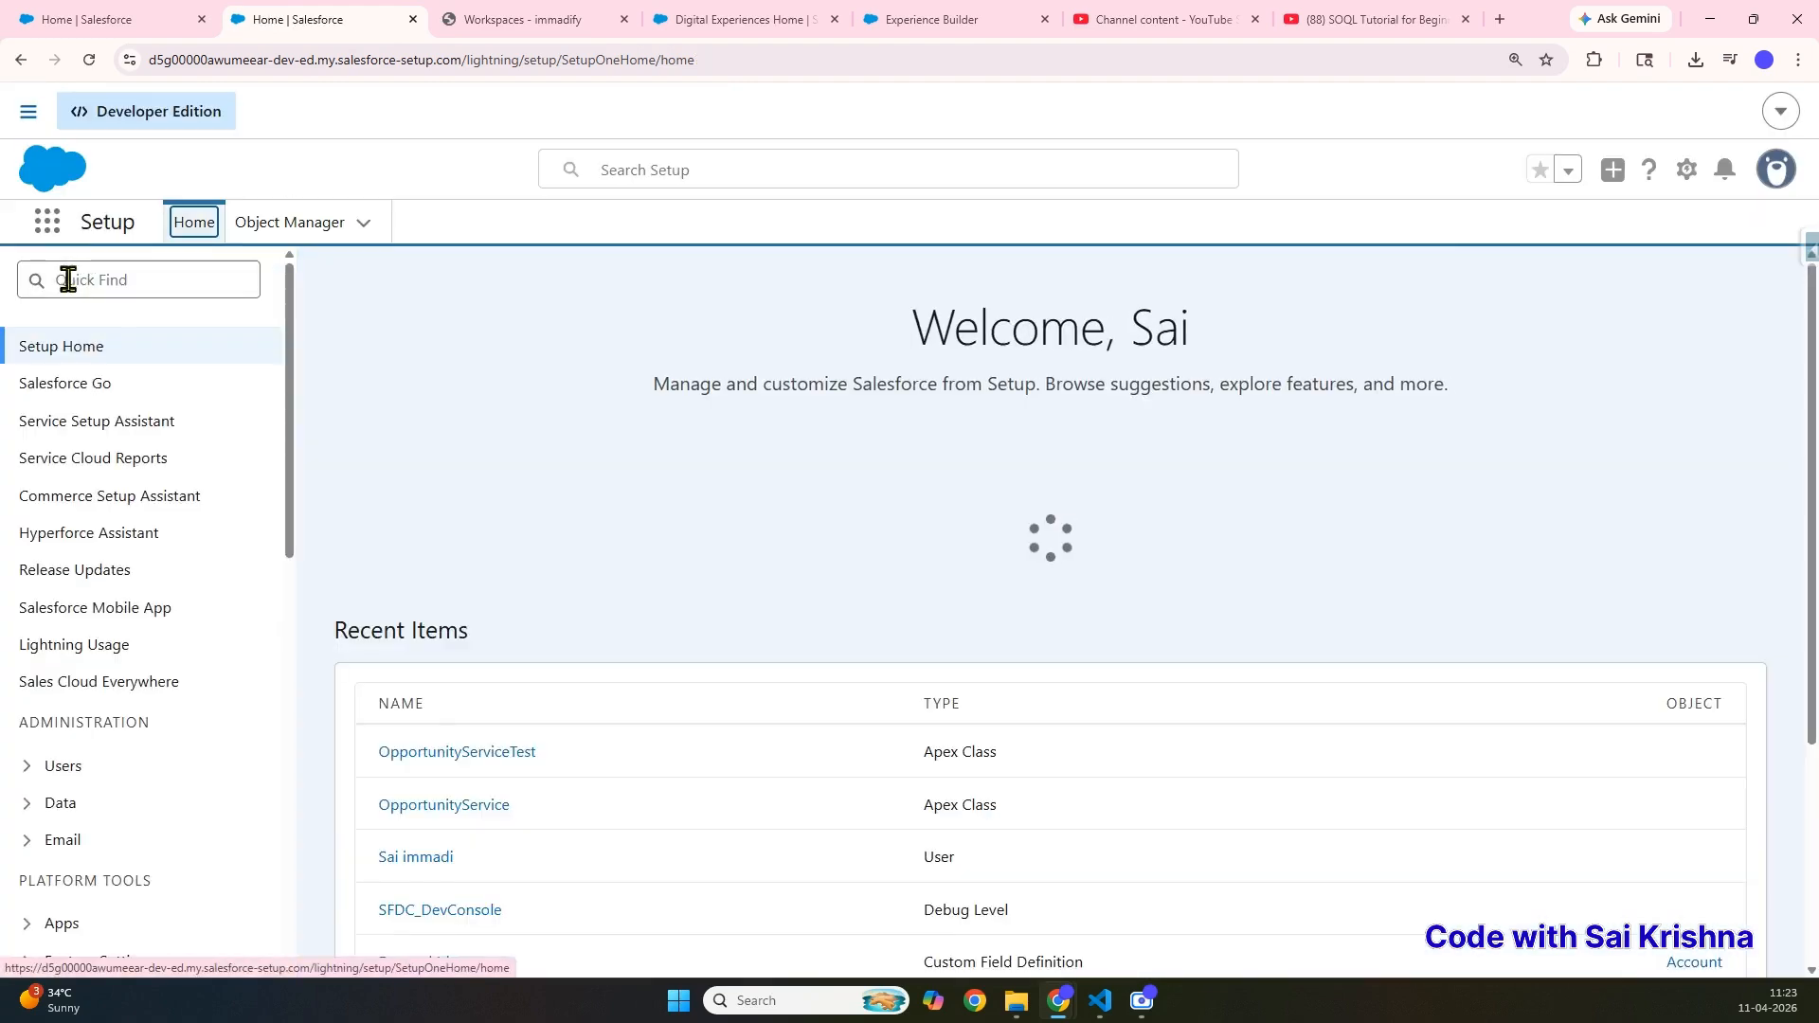
click(66, 279)
text(digital ex)
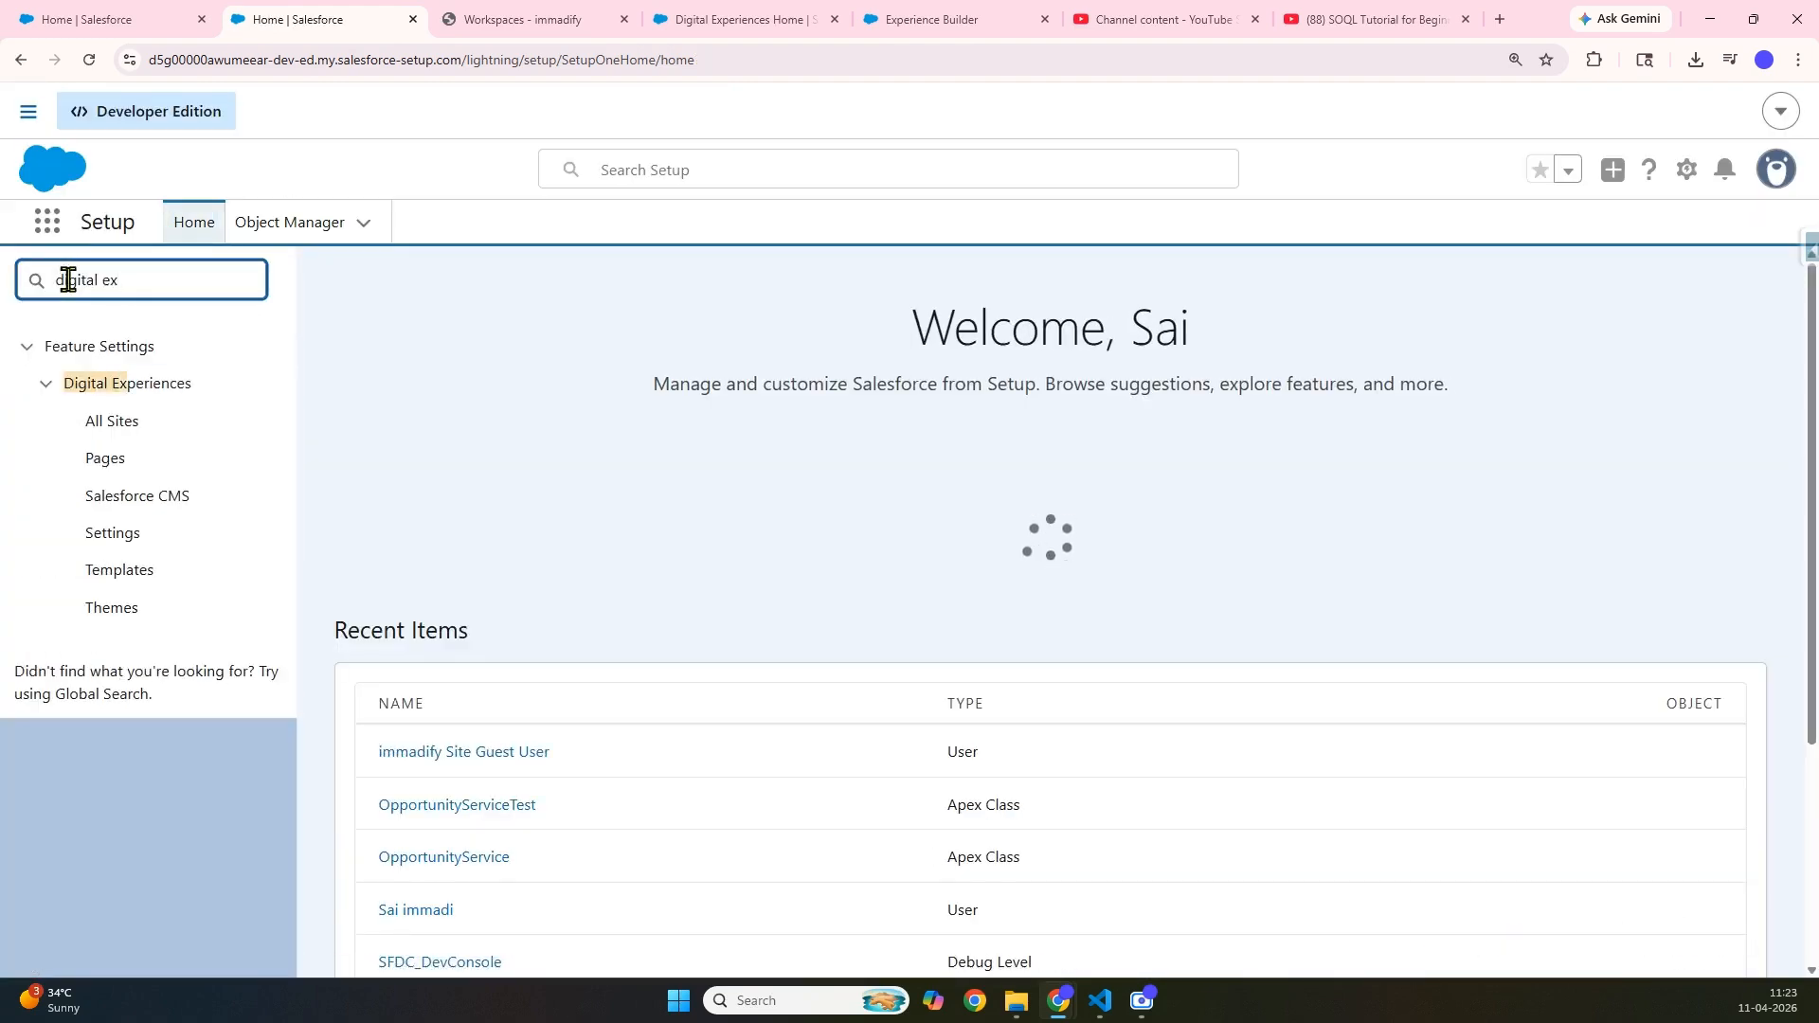
click(113, 423)
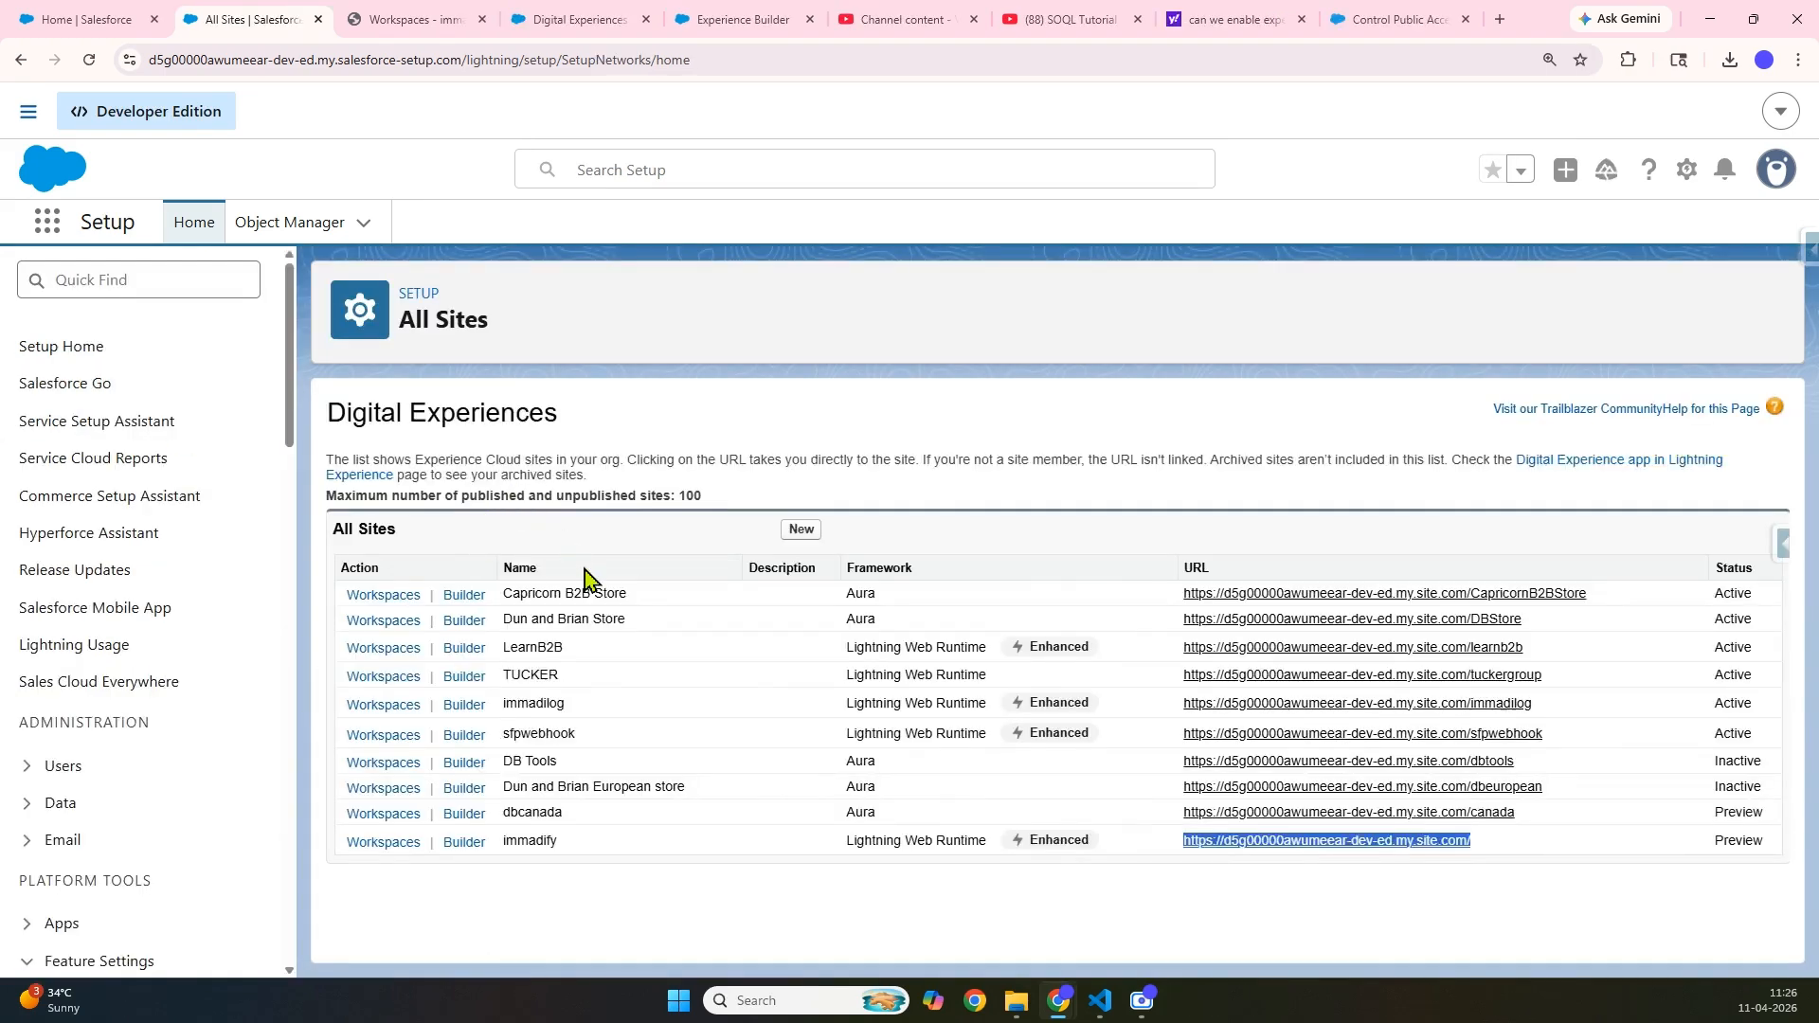
- Copy the immadify site's URL from the All Sites list and open the published site in a new browser tab
click(1507, 856)
drag(1507, 855, 1182, 854)
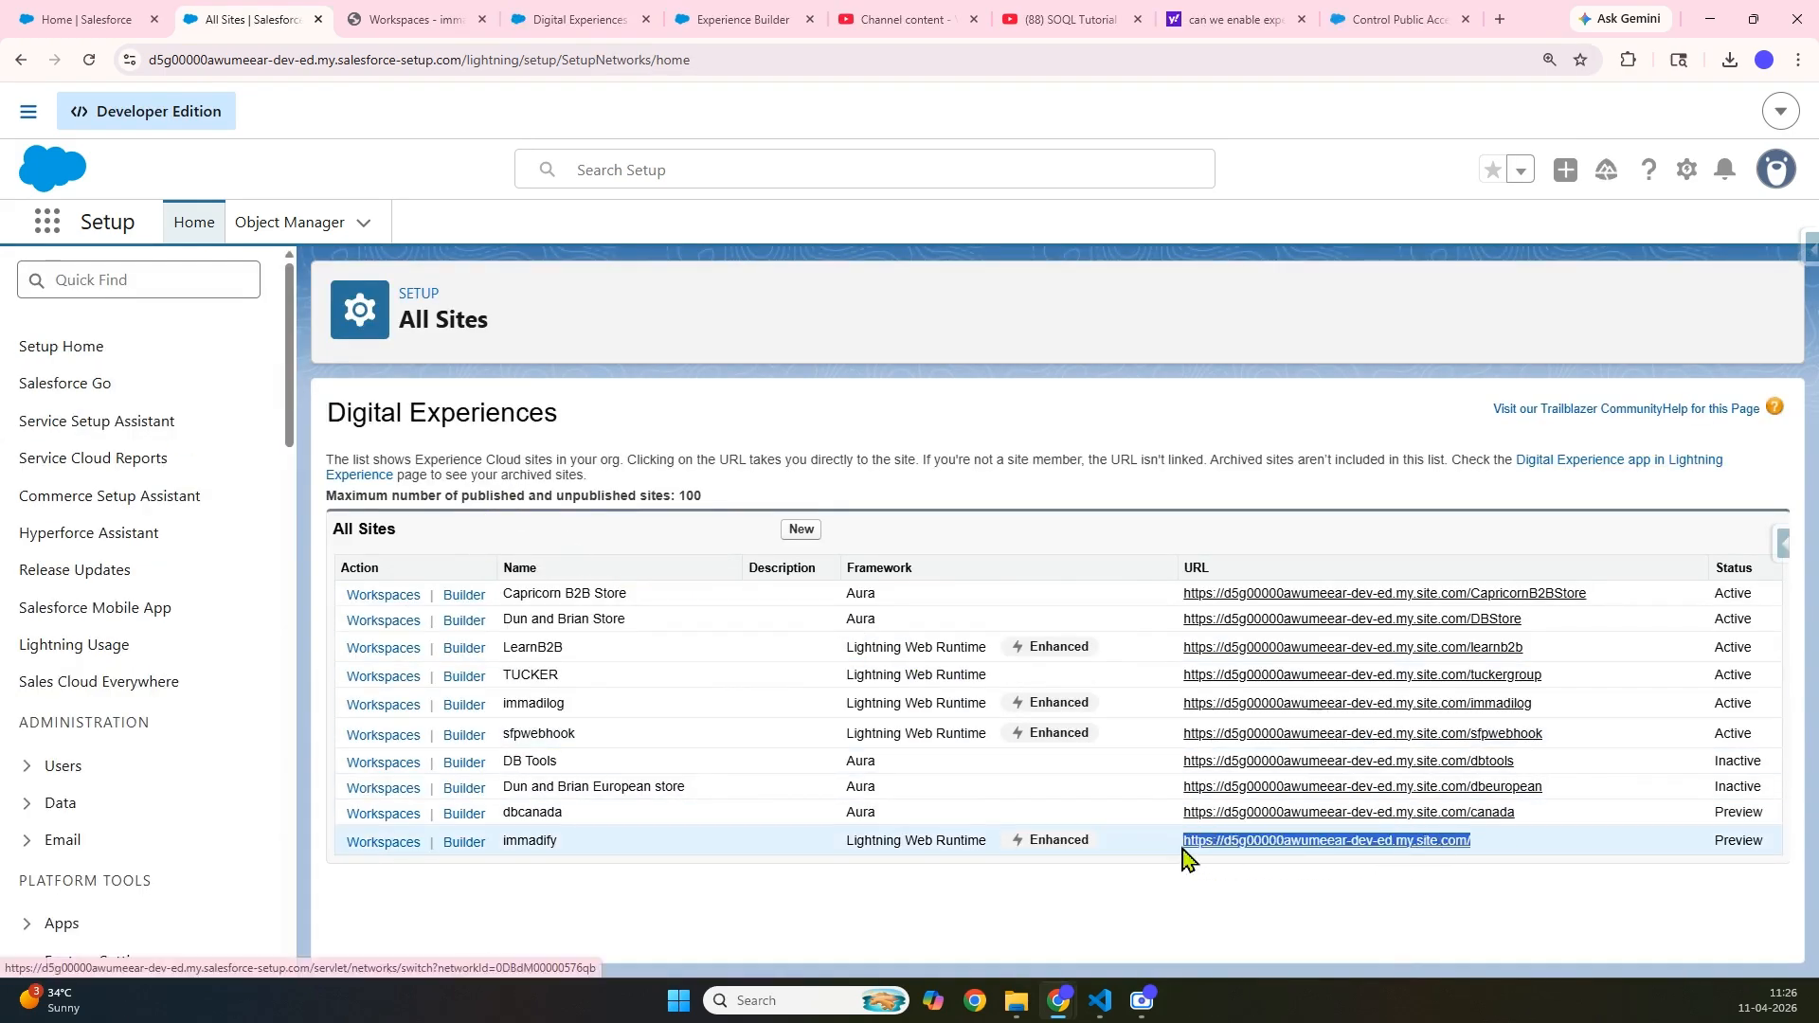
click(1497, 18)
text(d5g00000awumeear-dev-ed.my.site.com)
key(Return)
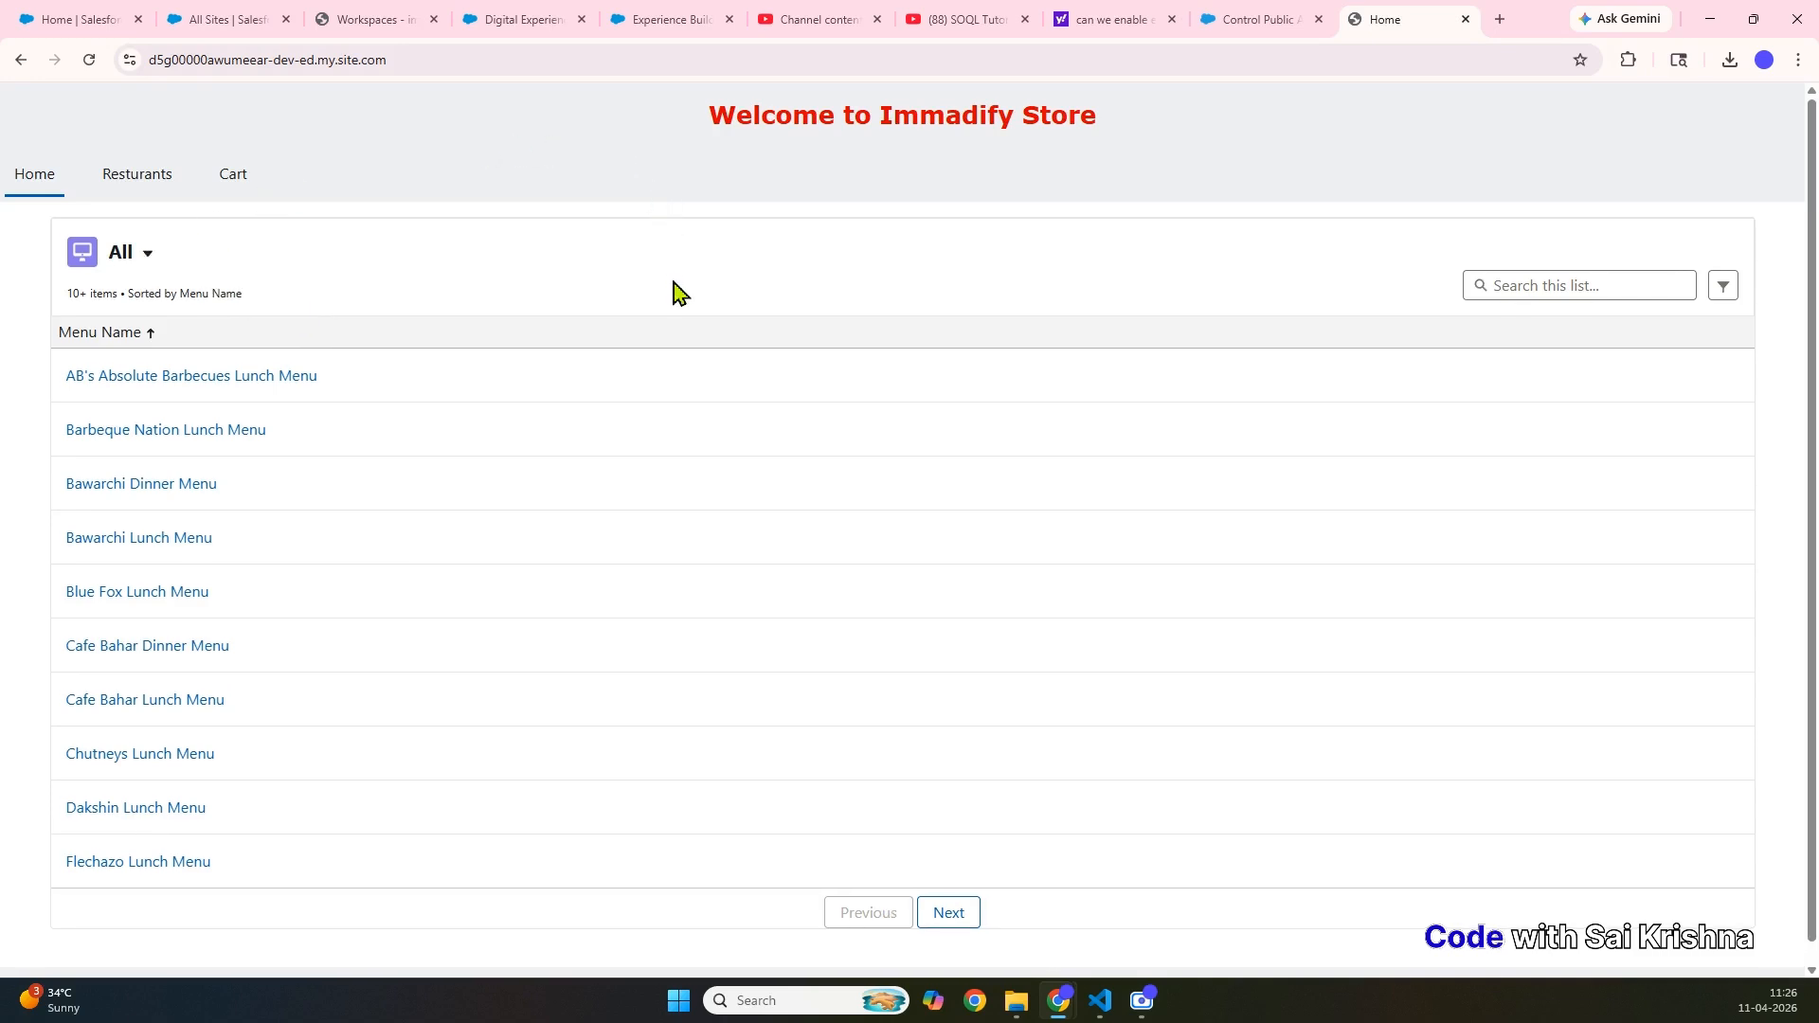
- Check the published site's Home list, then its Resturants and Cart pages, and return to Home
scroll(680, 294, down, 1)
scroll(680, 293, up, 1)
click(129, 186)
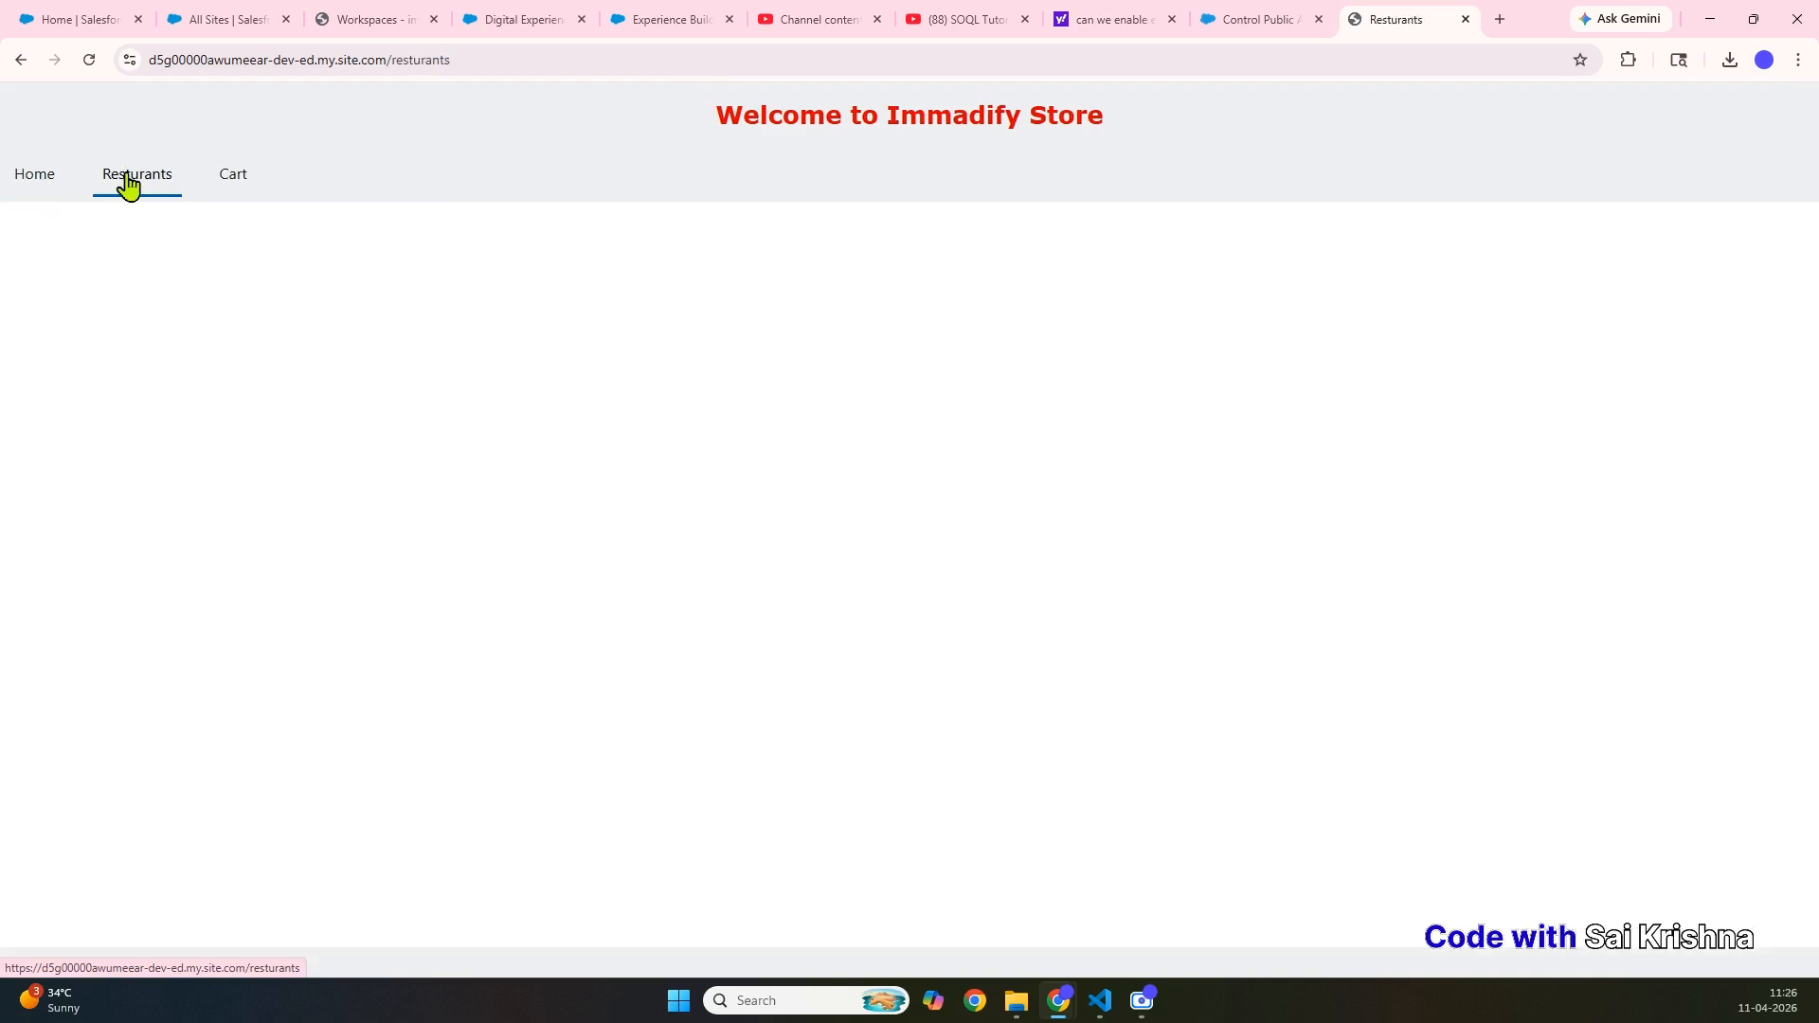
click(234, 190)
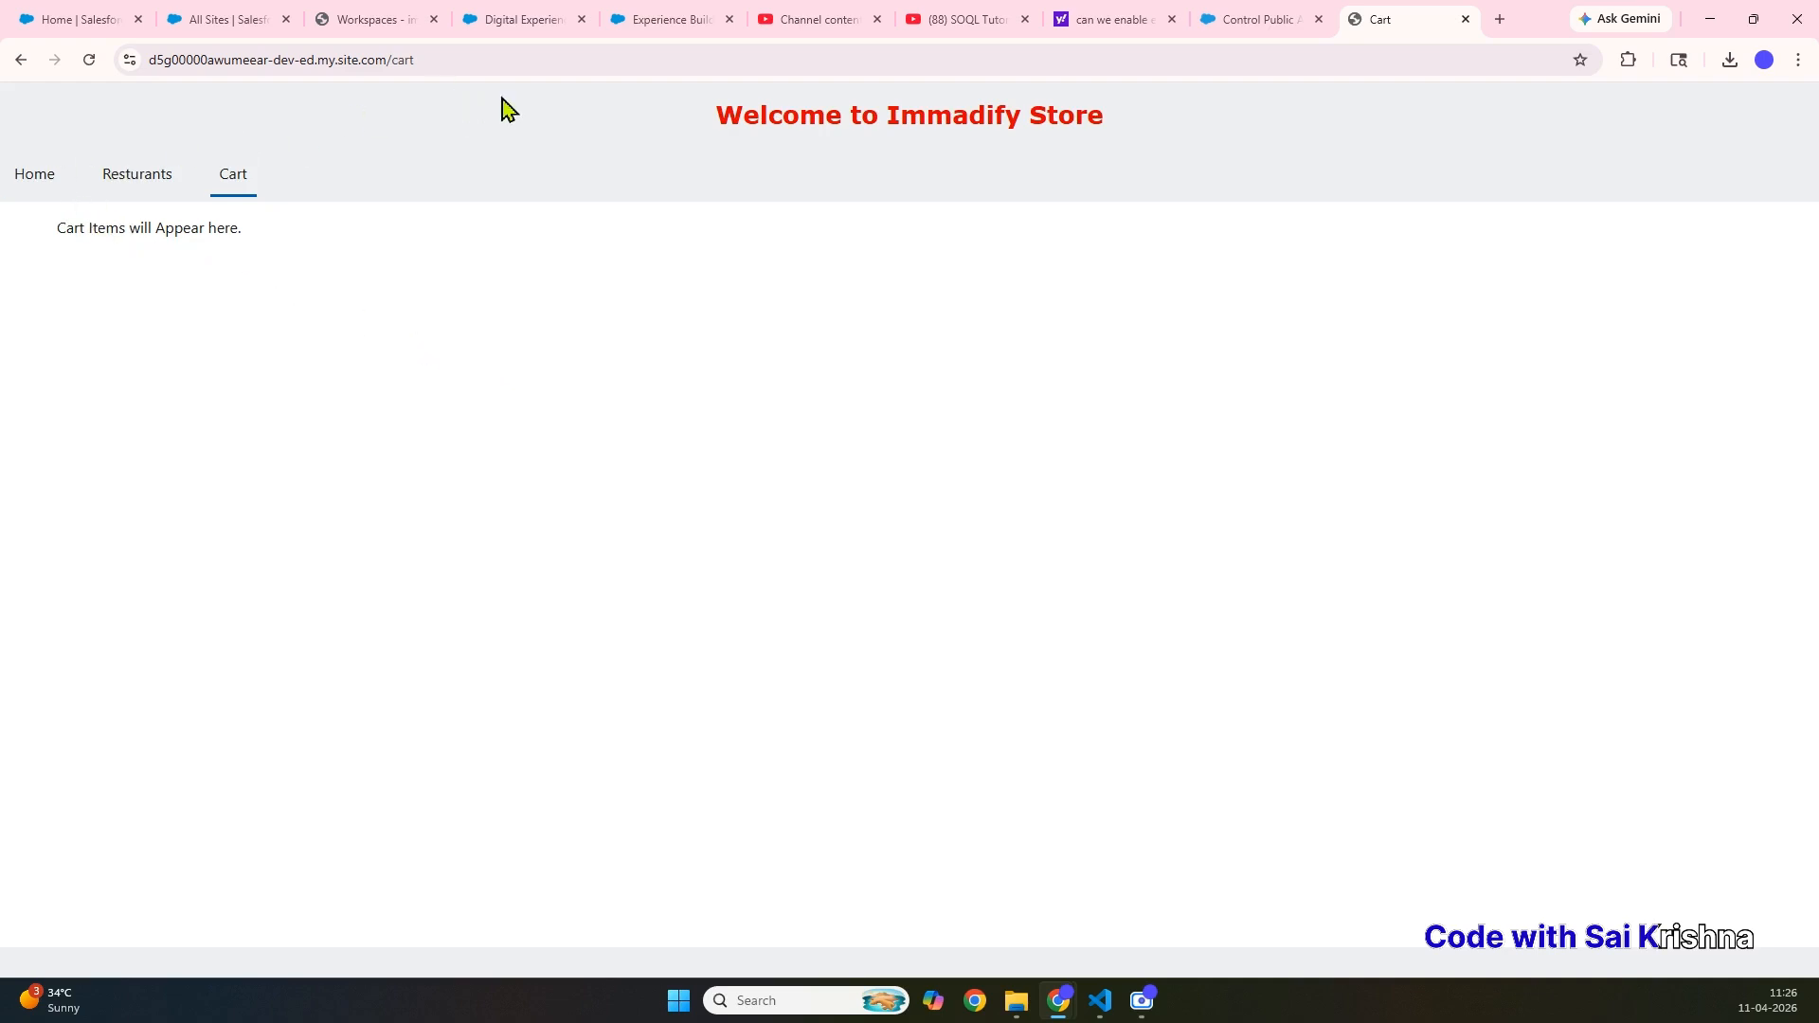
click(34, 176)
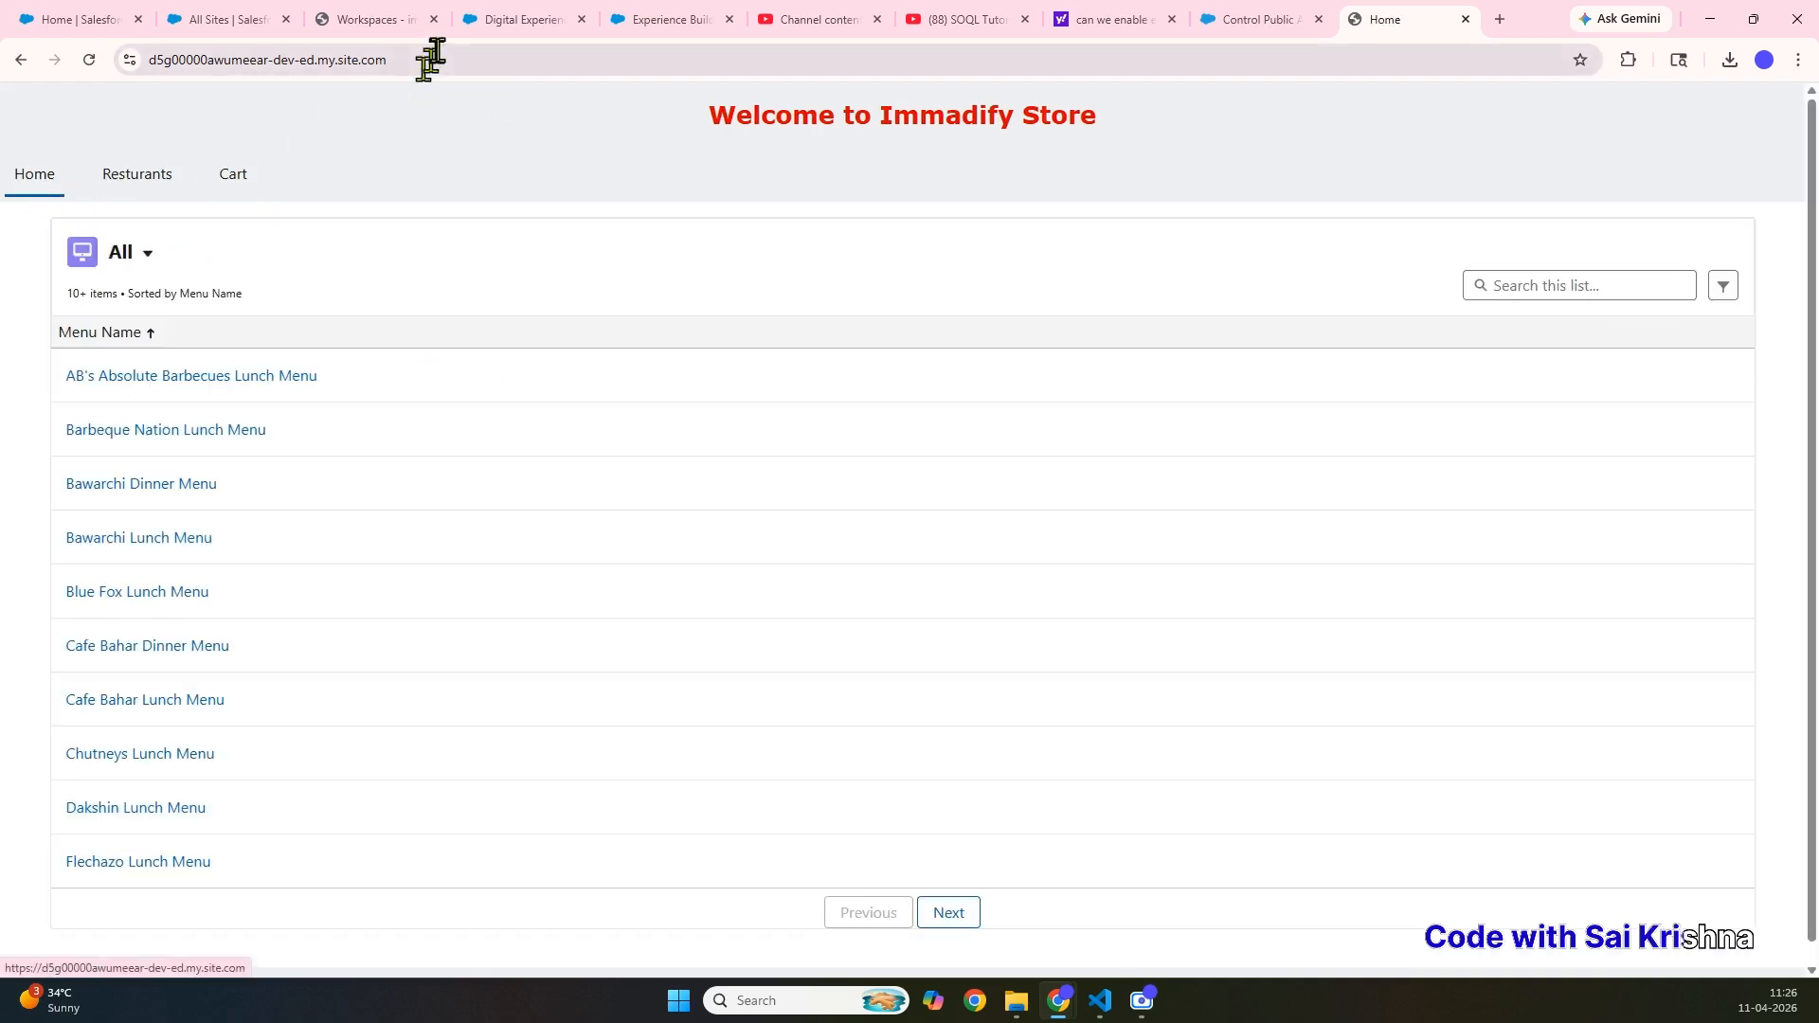
- Copy the published site's address and open it in a new incognito window to test access without a session
click(436, 55)
key(ctrl+c)
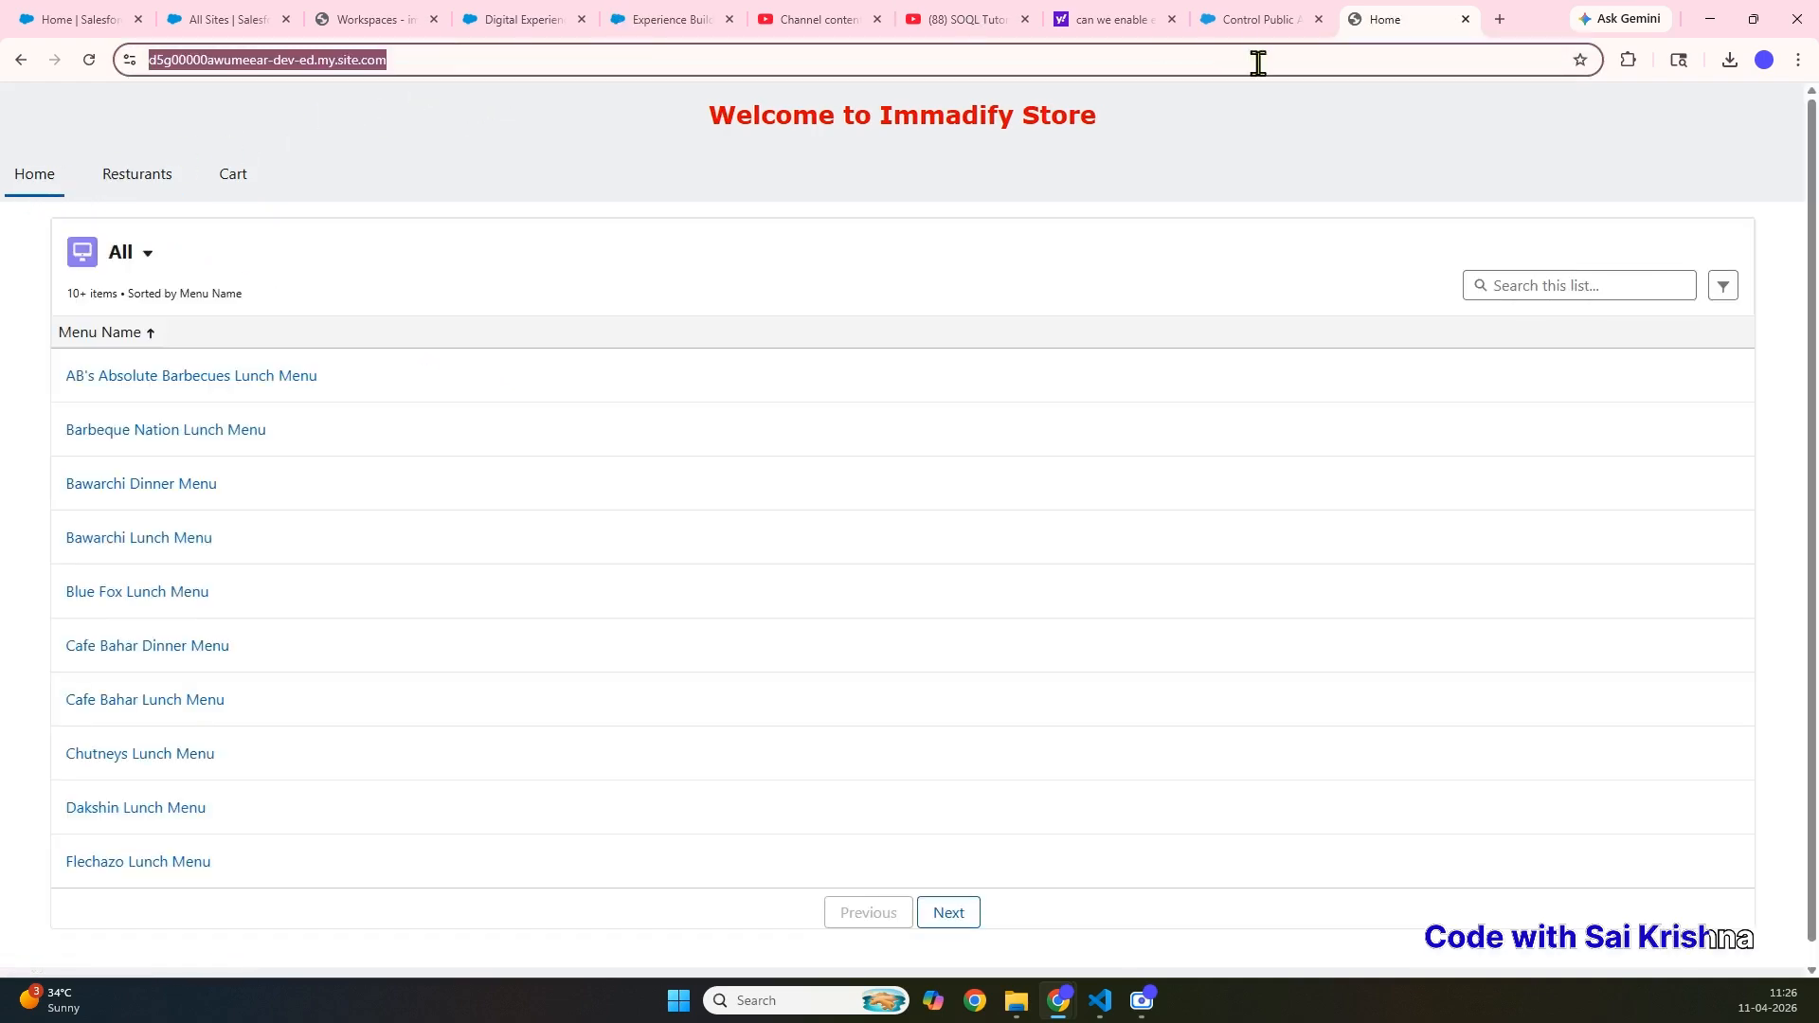
click(1797, 60)
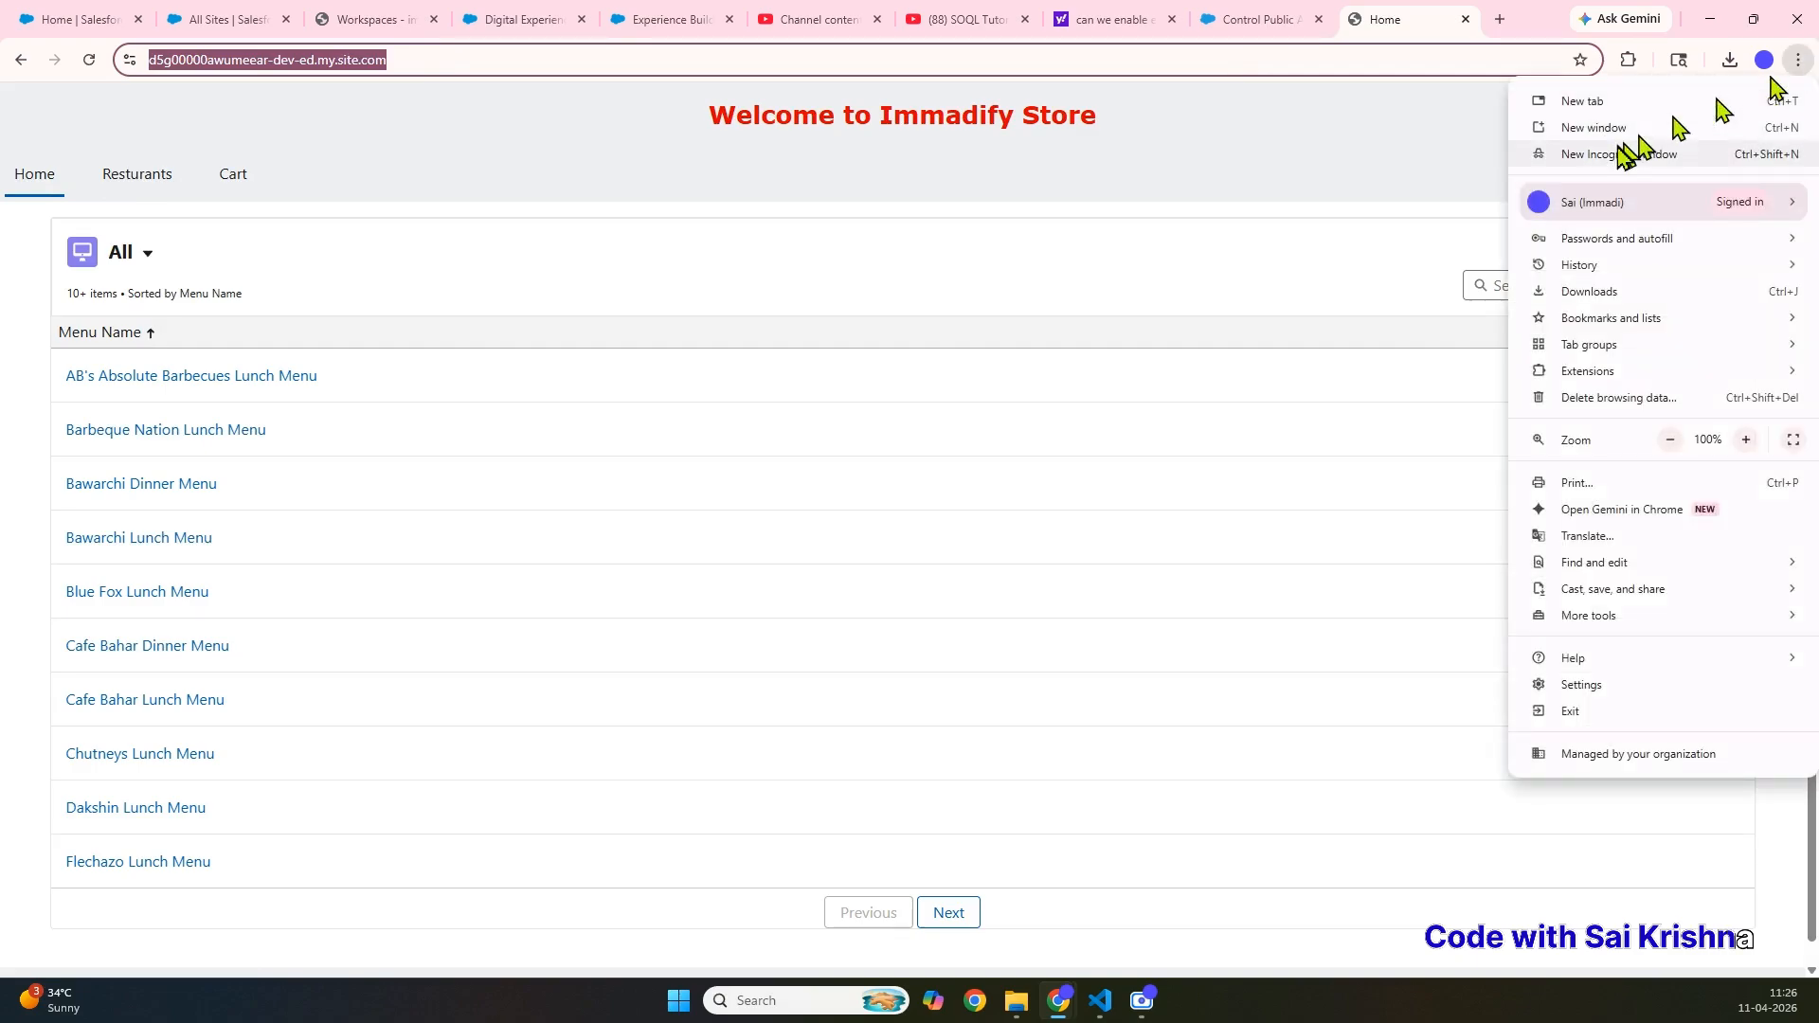
click(1617, 165)
key(ctrl+v)
key(Return)
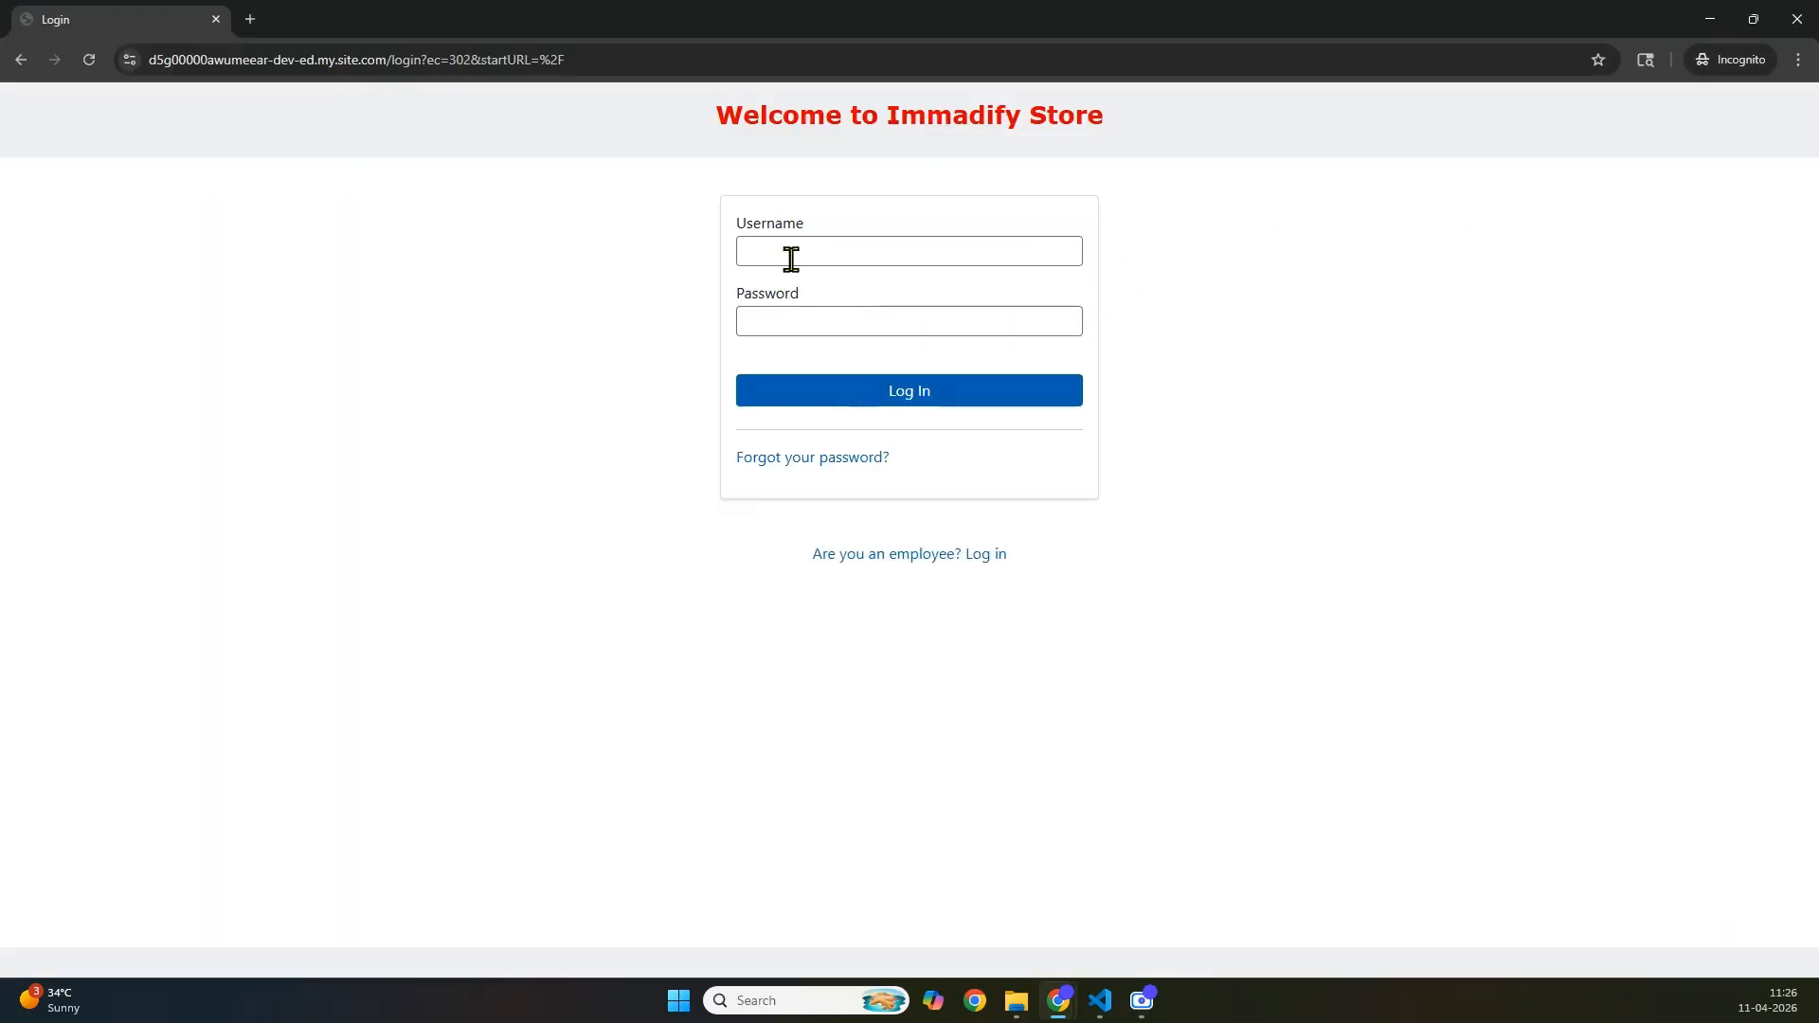
- Enable public access for guest users without login in the site's general settings in Experience Builder, and publish the site without a description
click(1708, 19)
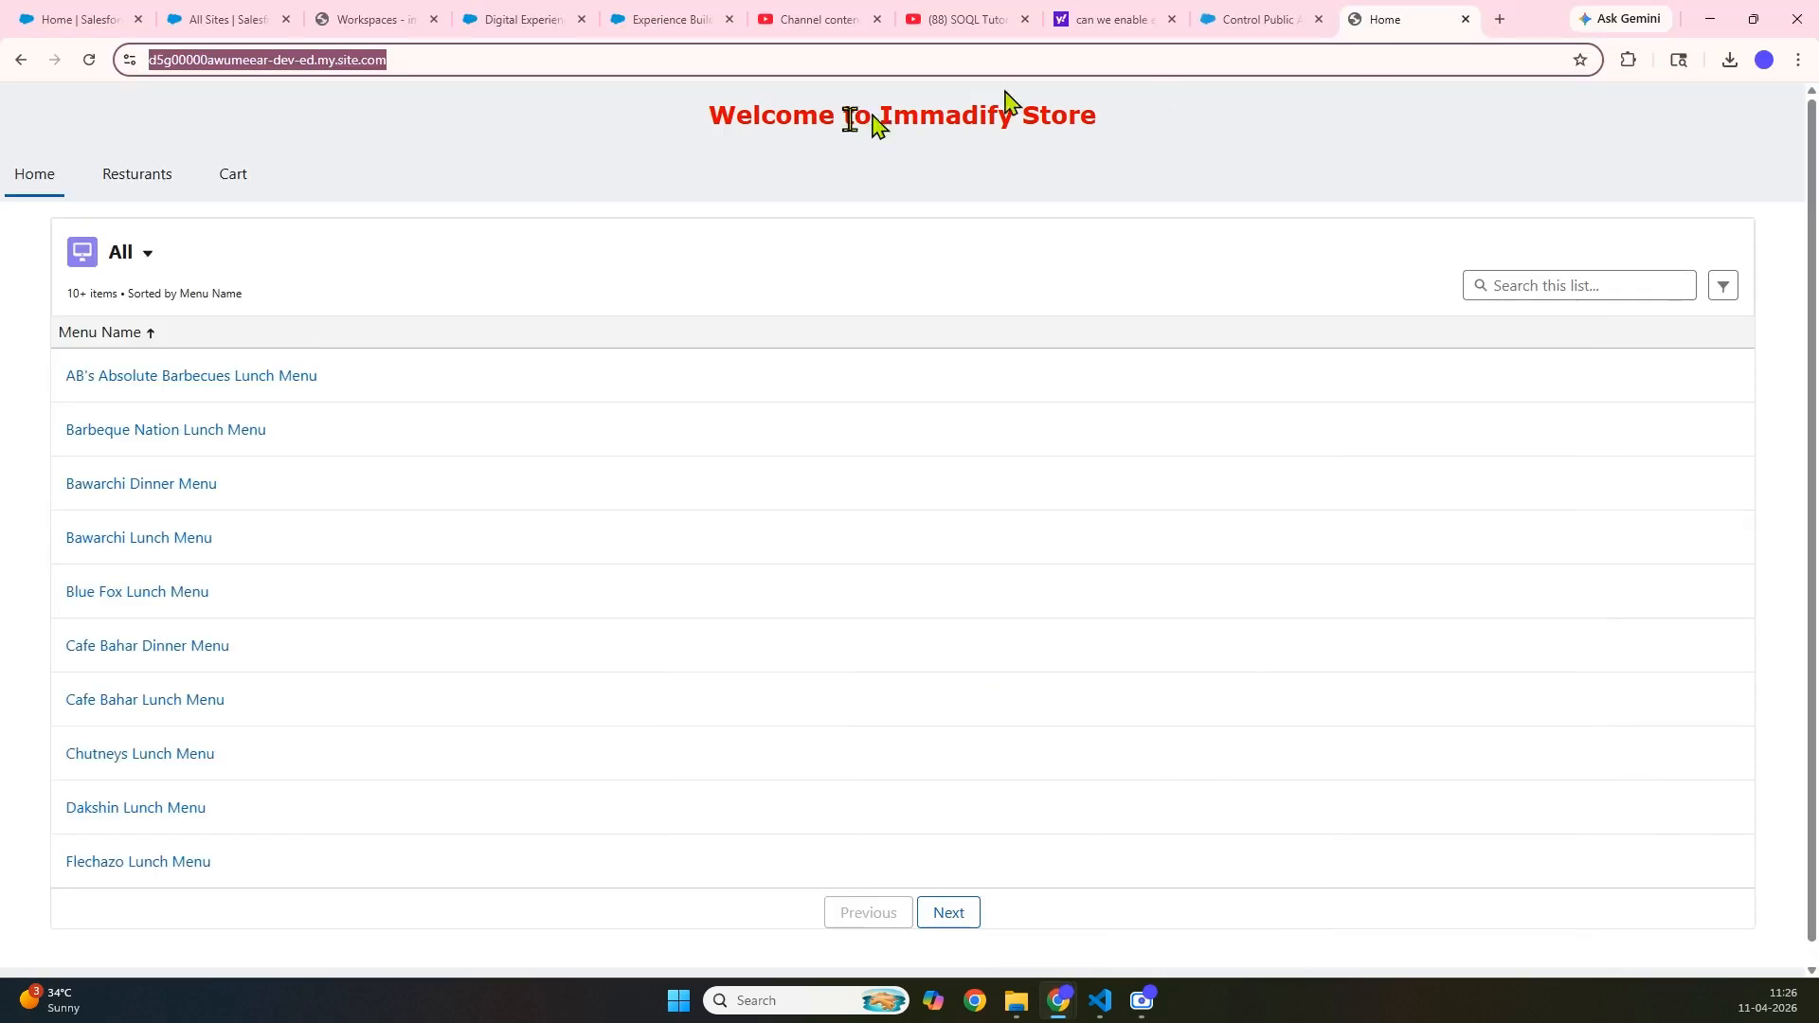
click(651, 15)
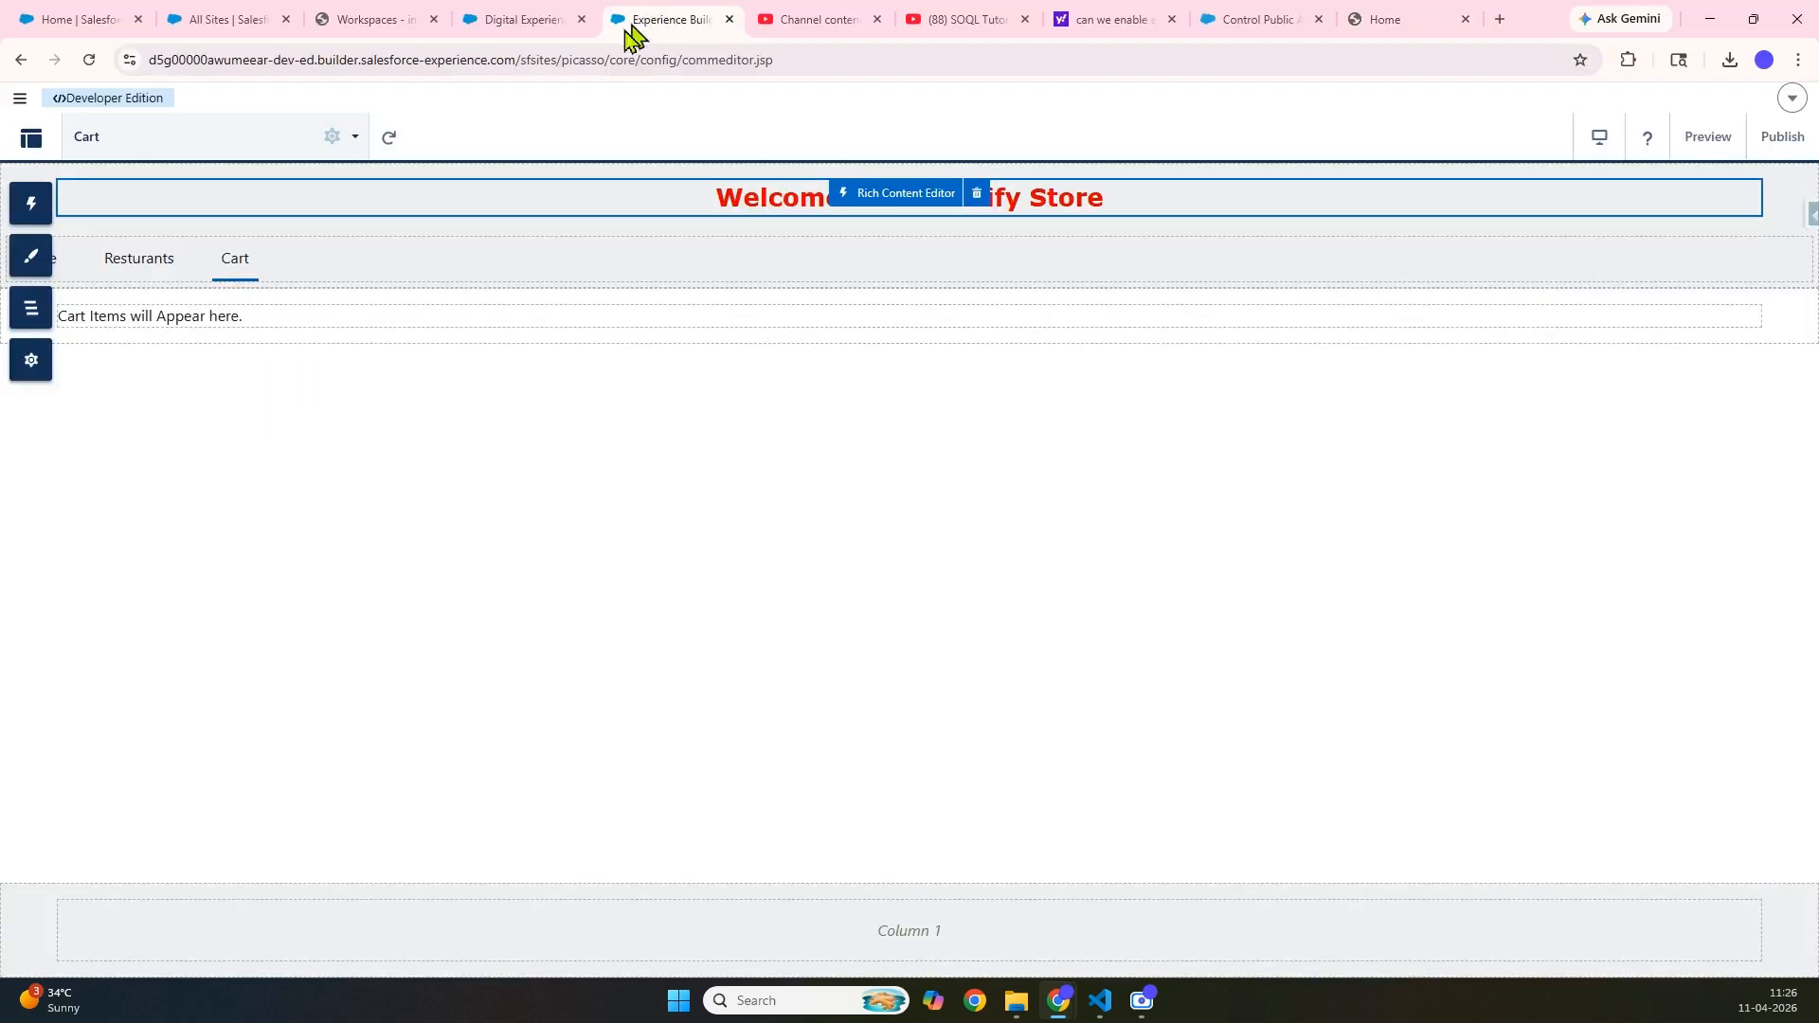
click(31, 361)
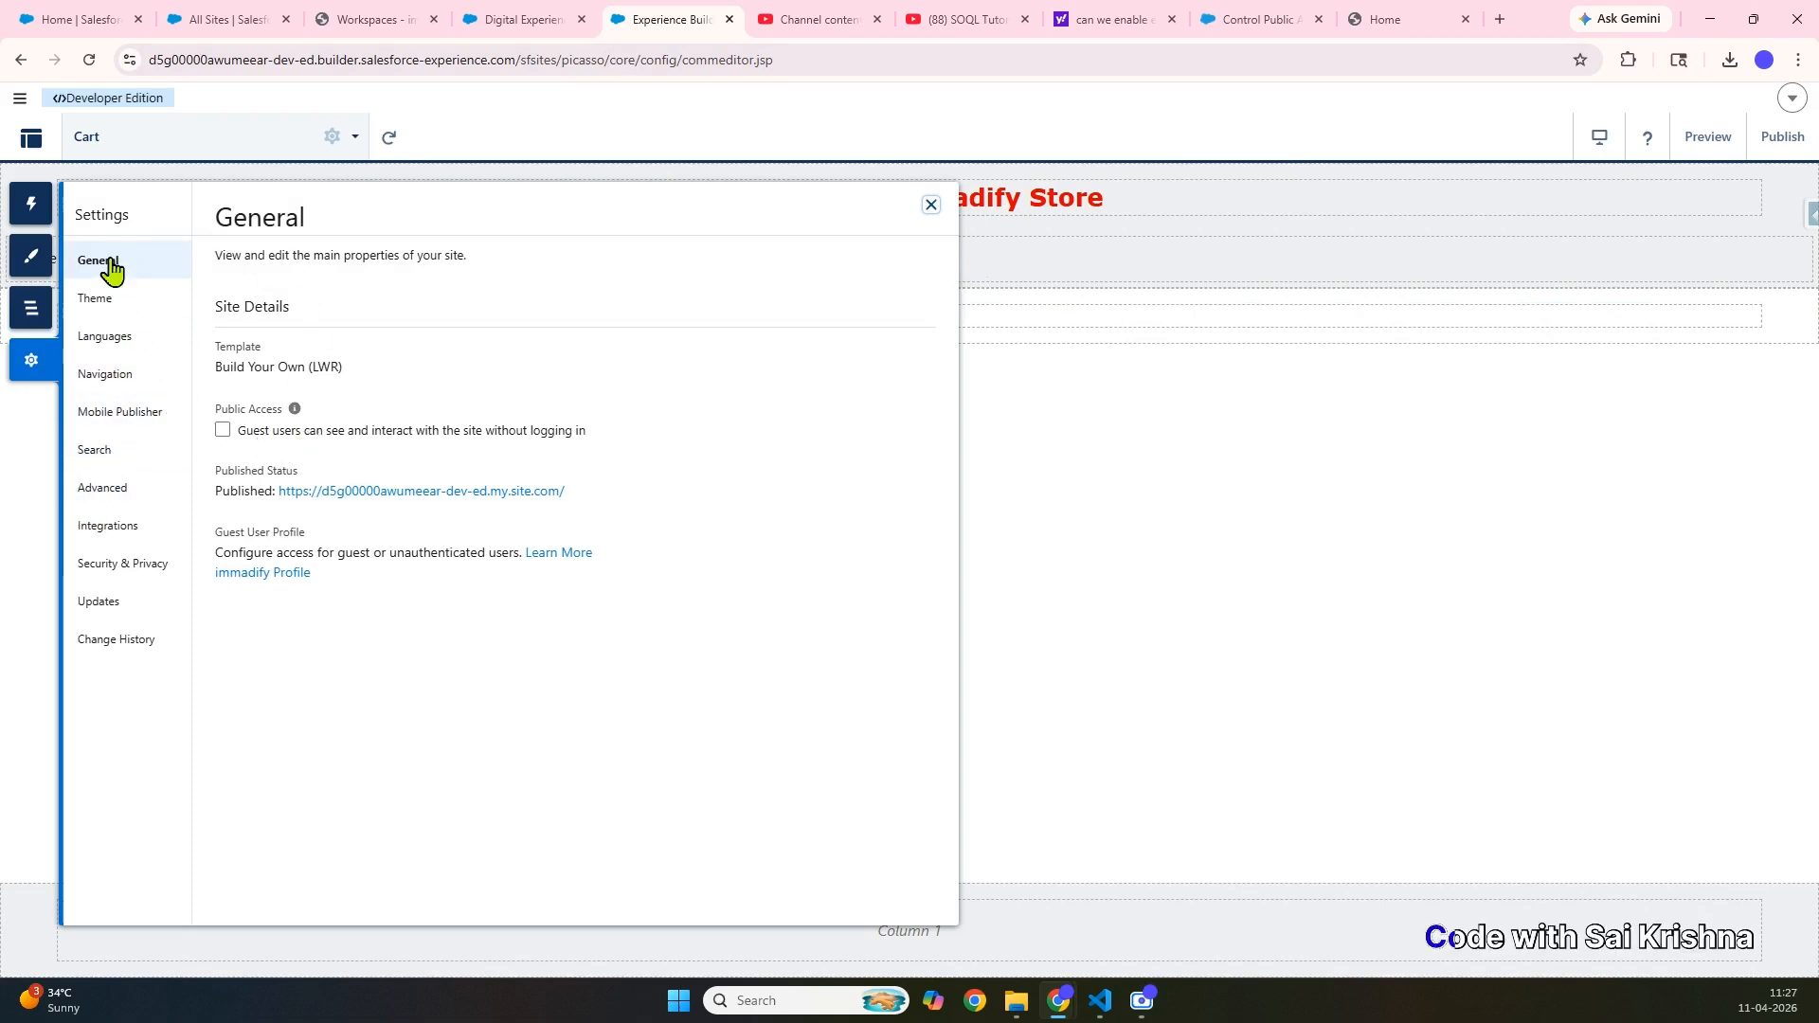
click(222, 430)
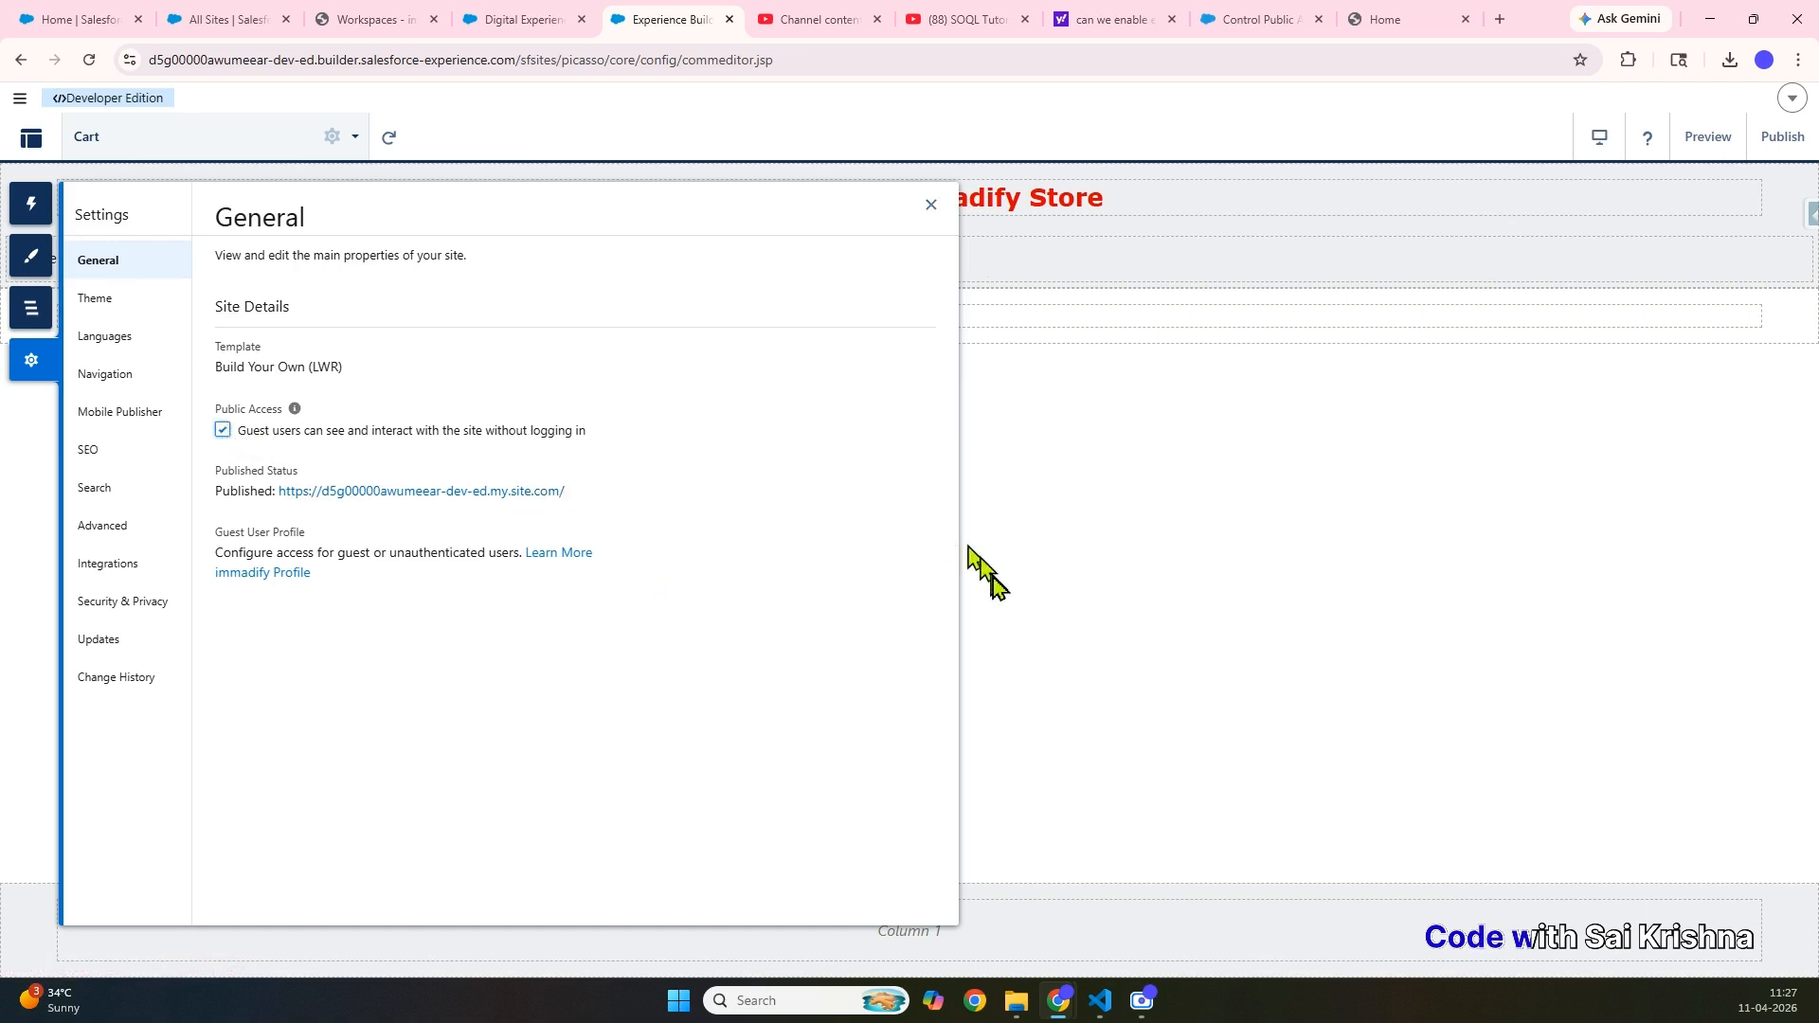
click(1117, 622)
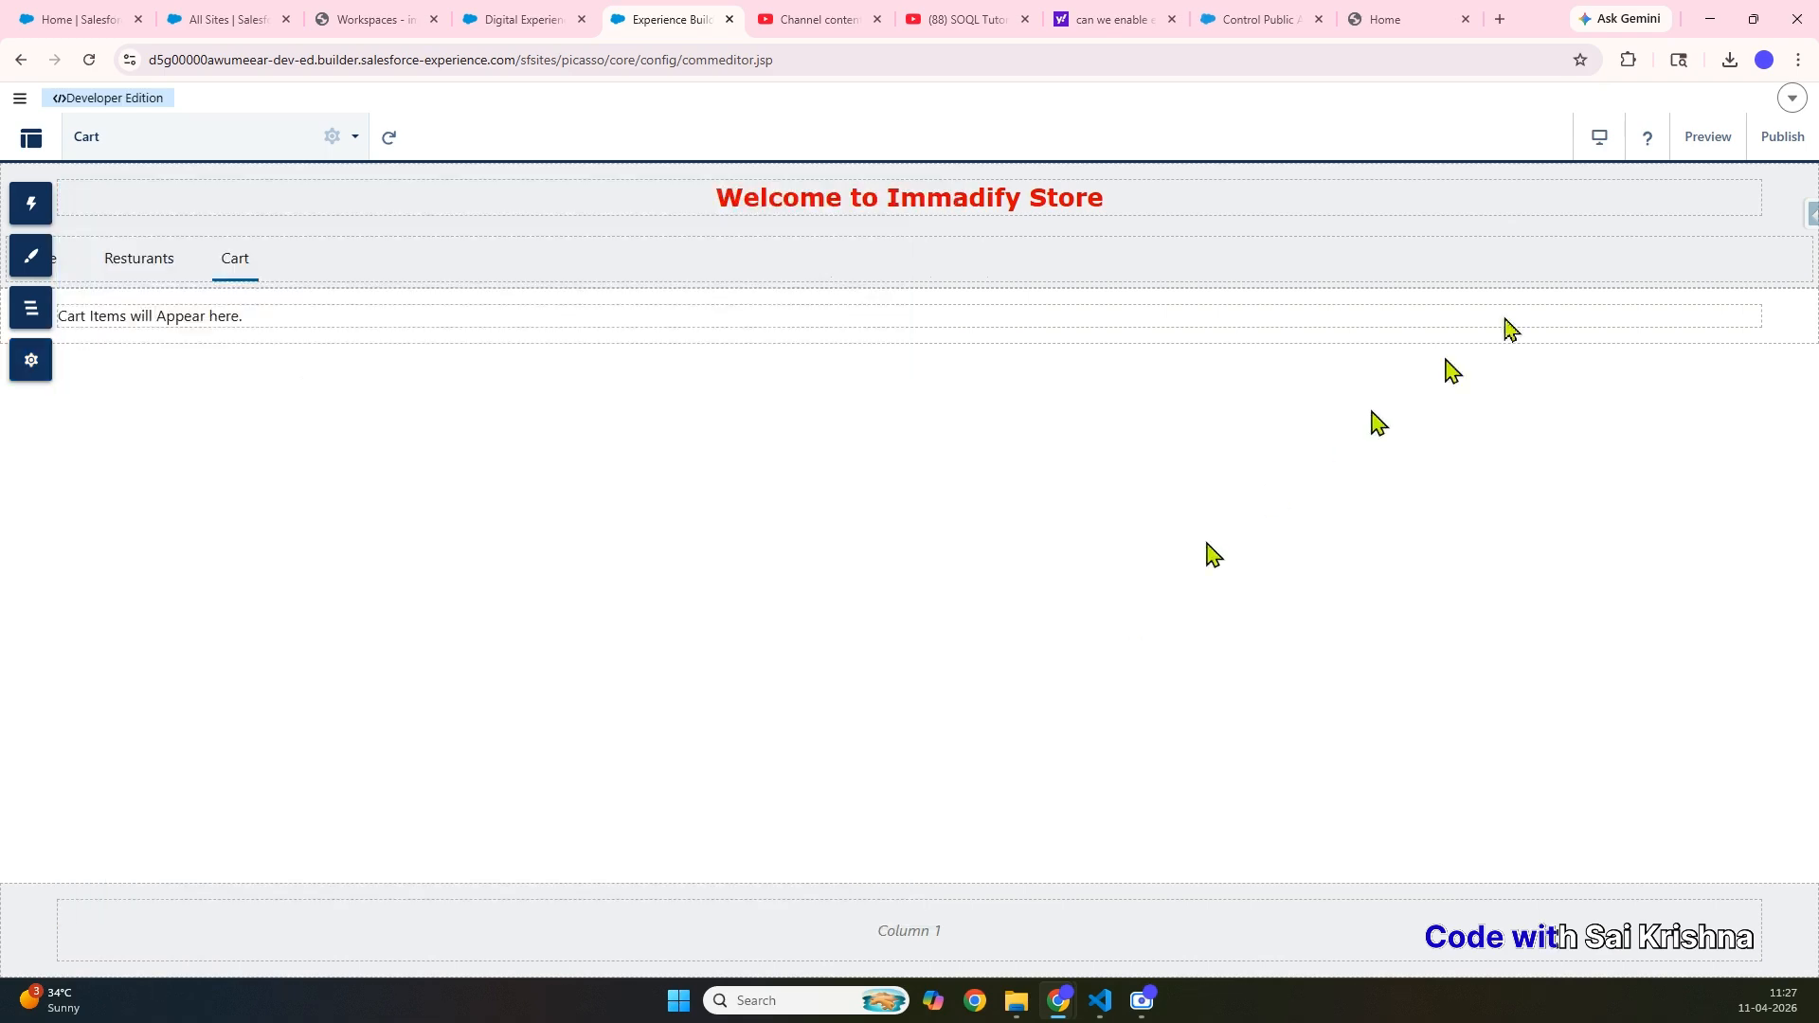
click(1779, 140)
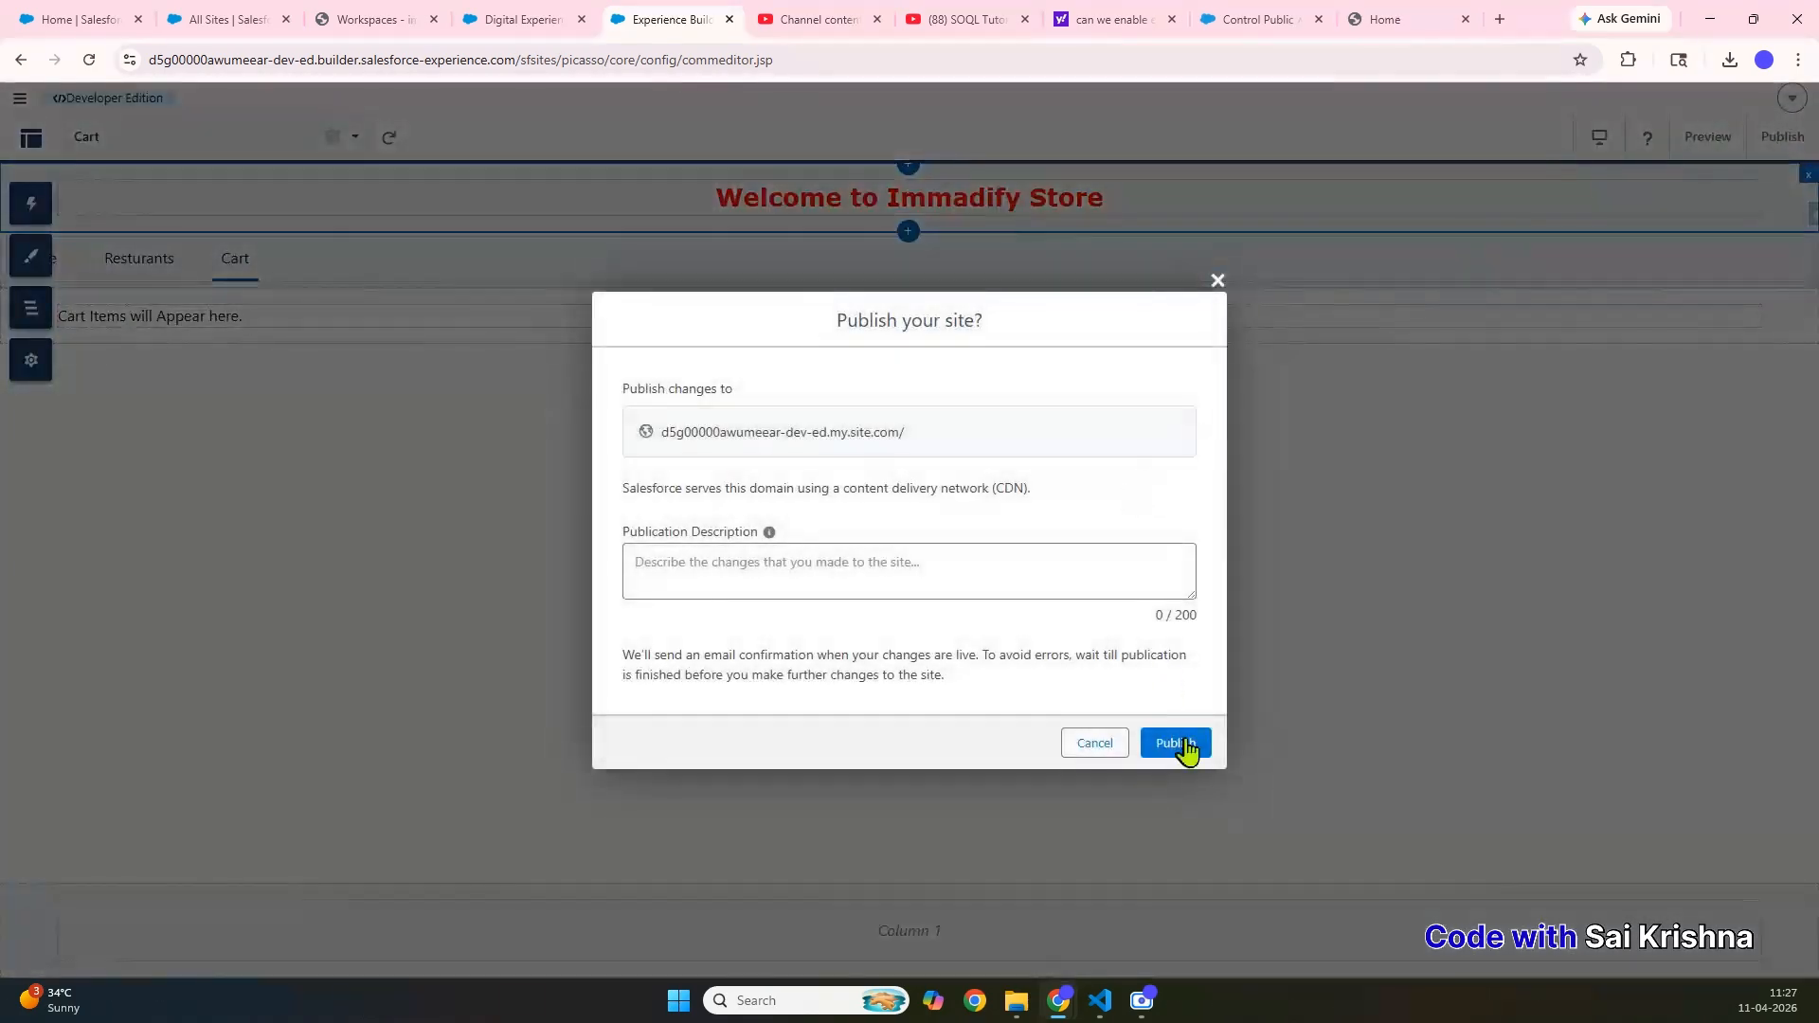
click(1177, 743)
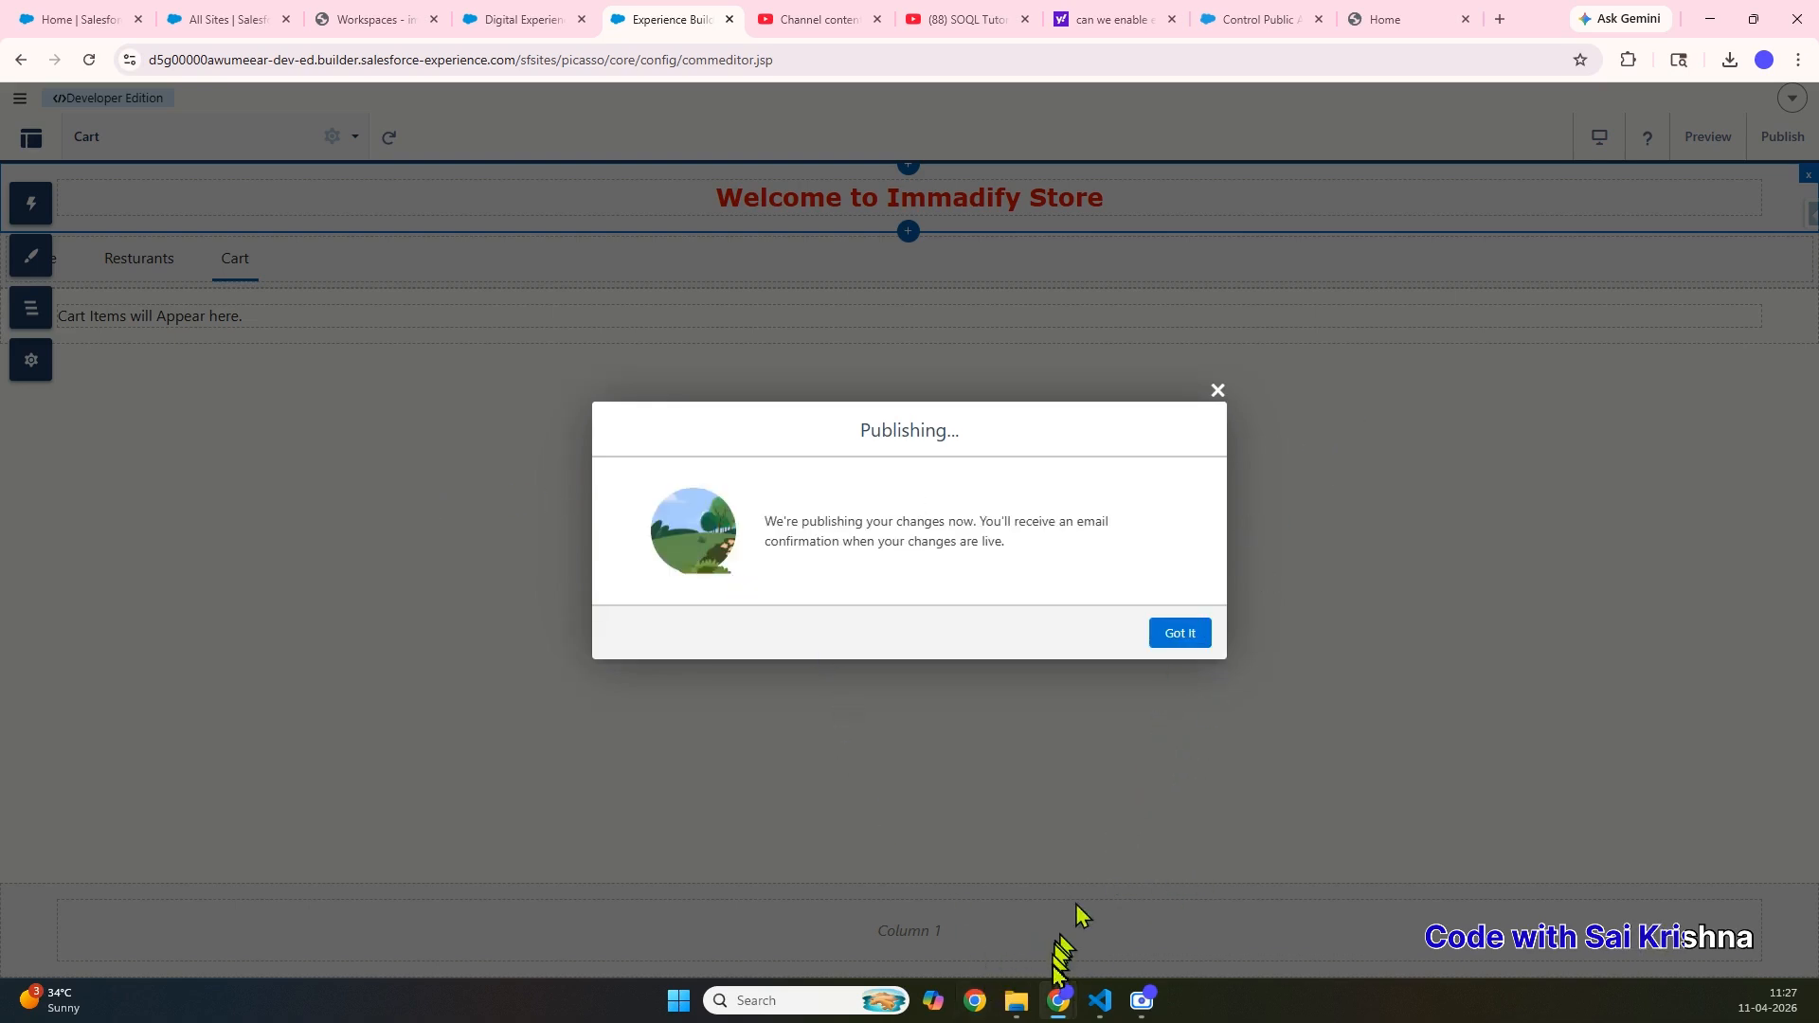
- Replace the incognito Login tab with a fresh one and load the published site's home address there
click(250, 19)
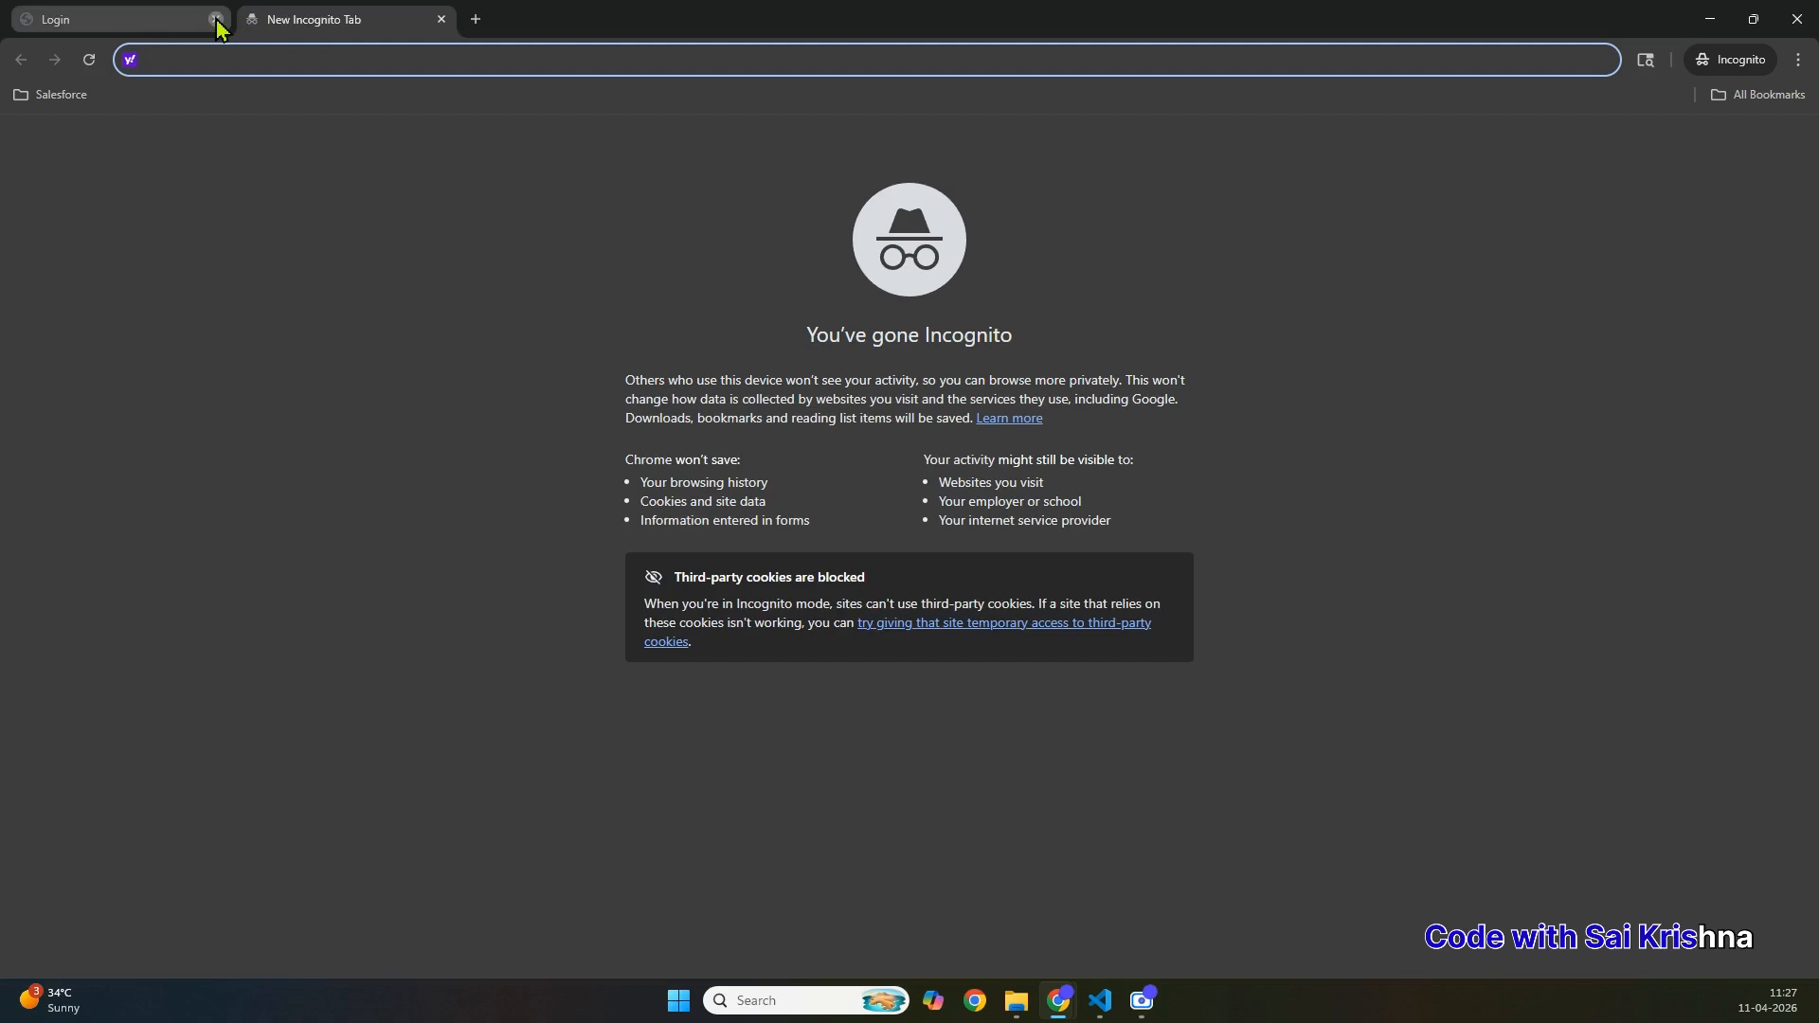
click(216, 19)
key(ctrl+v)
key(Up)
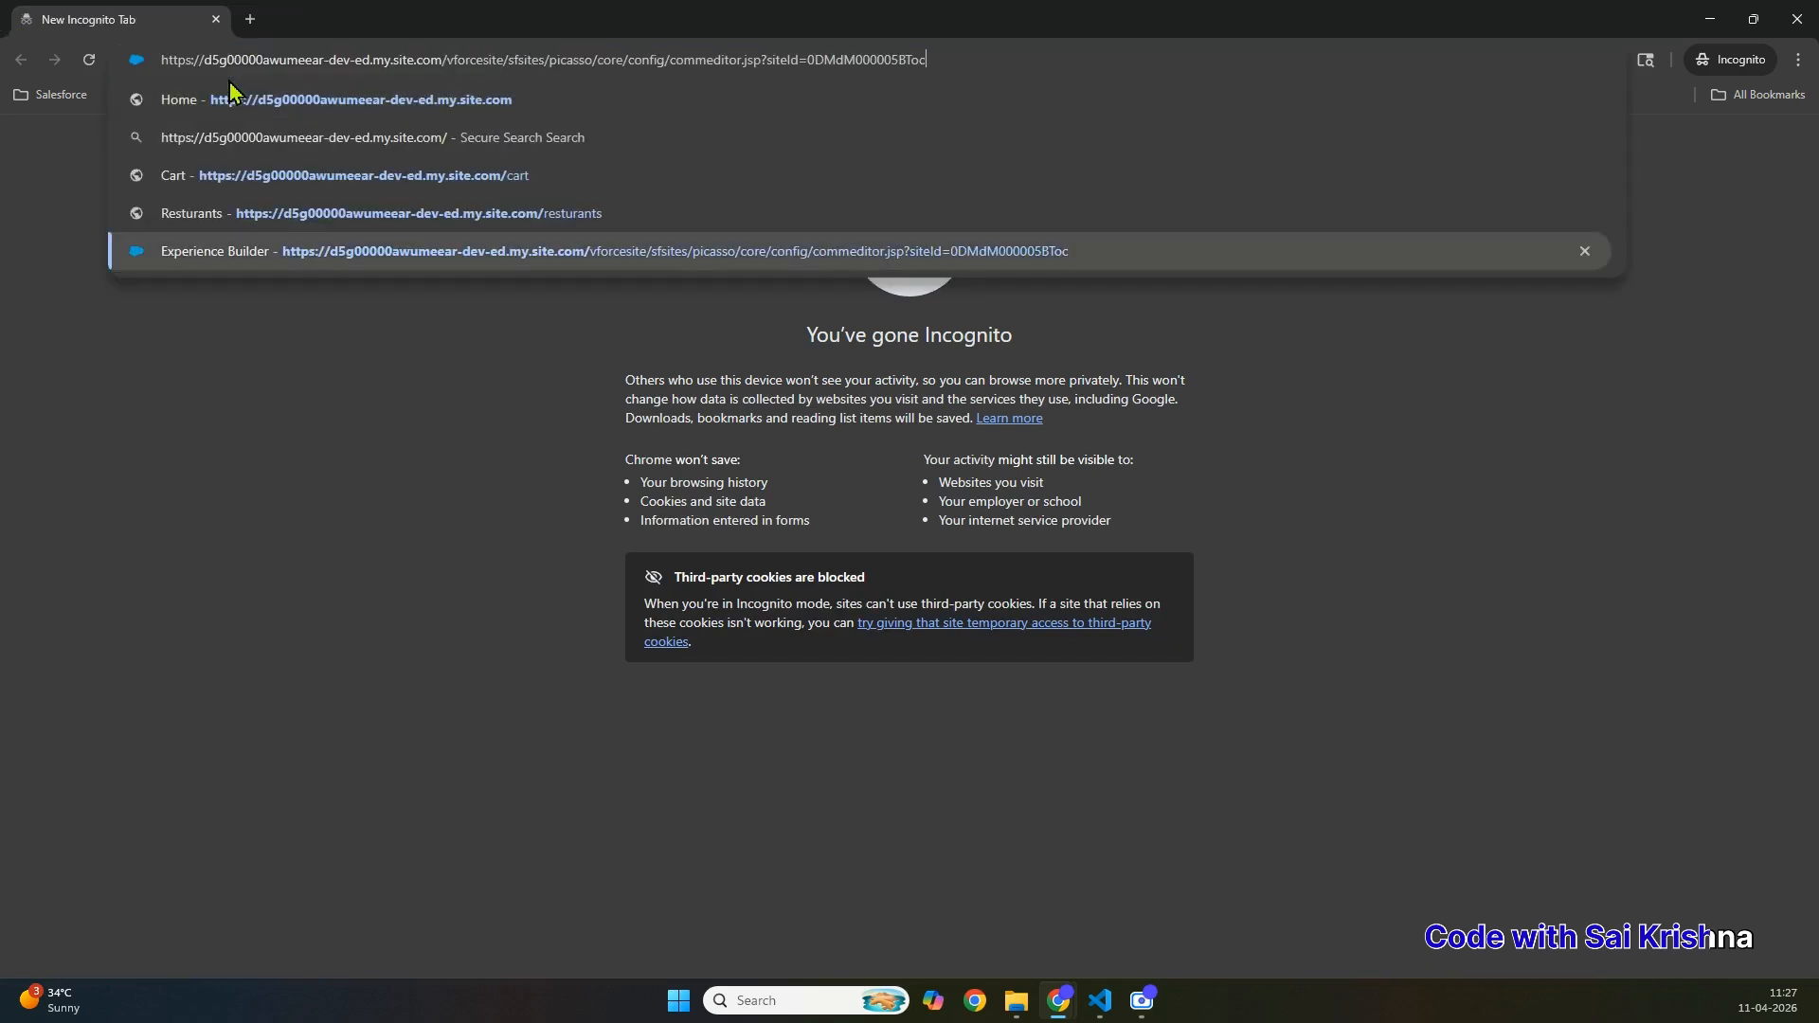
key(Escape)
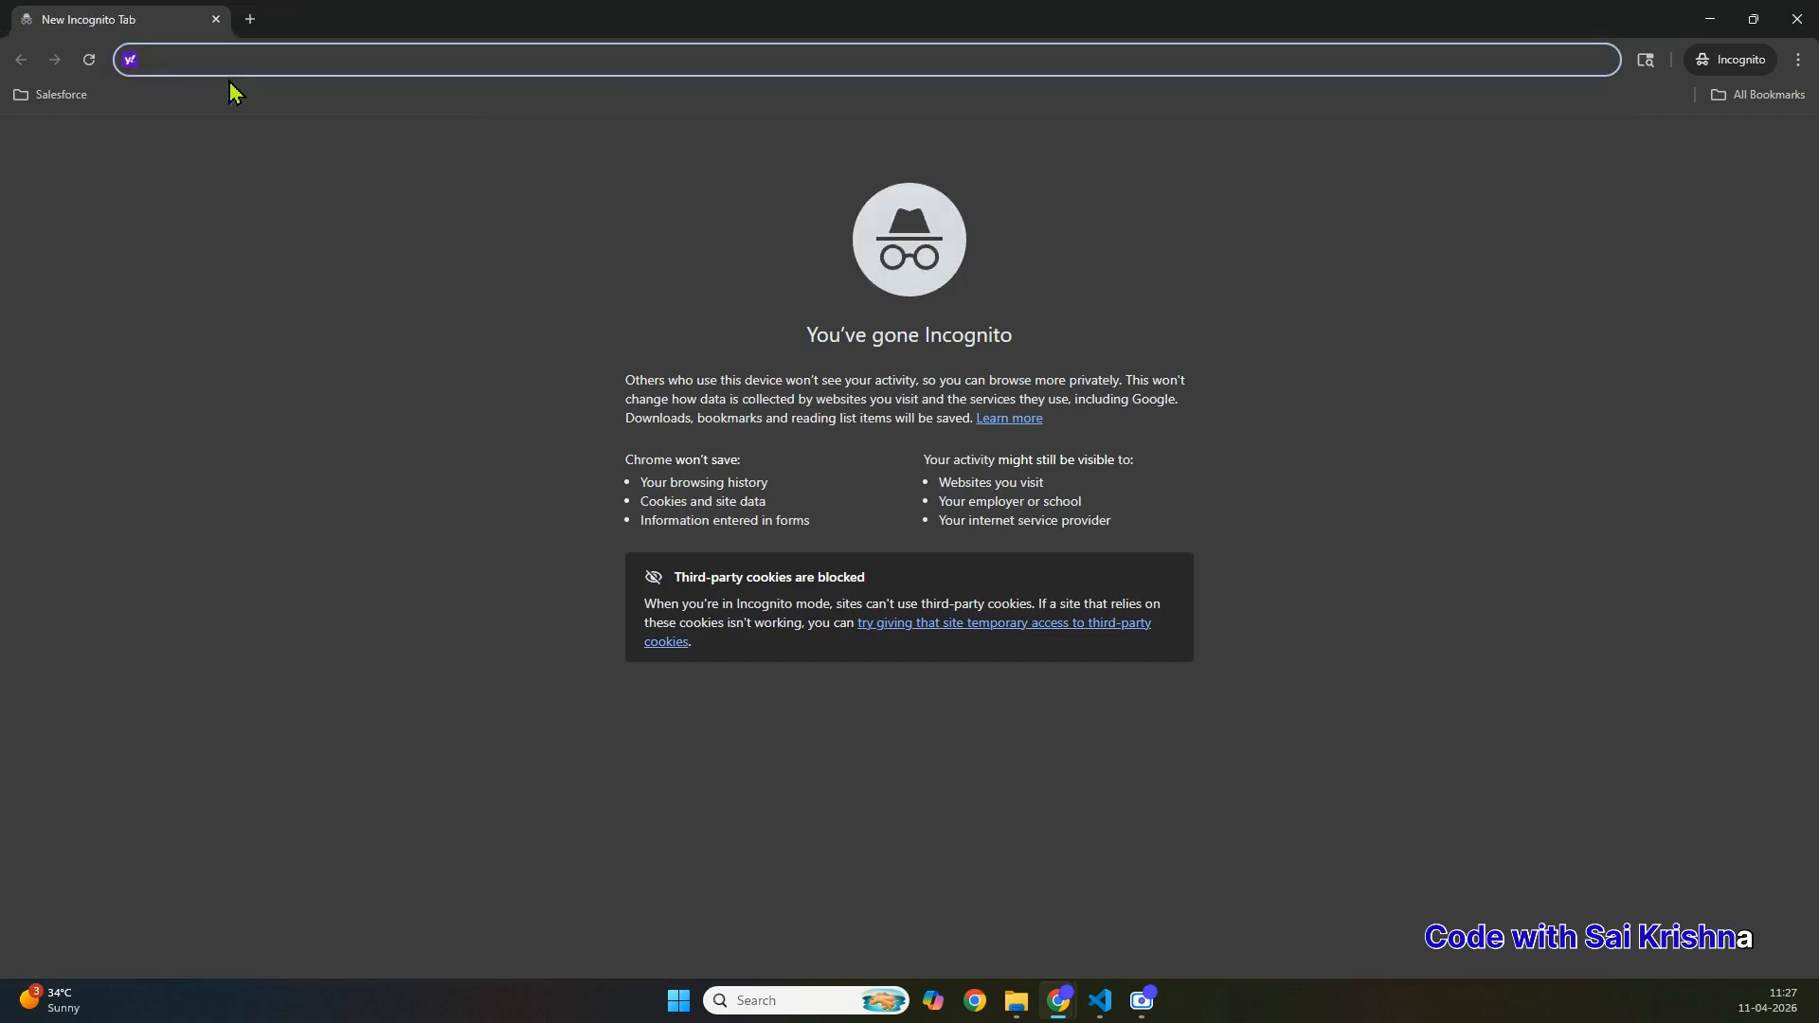
key(ctrl+v)
key(Return)
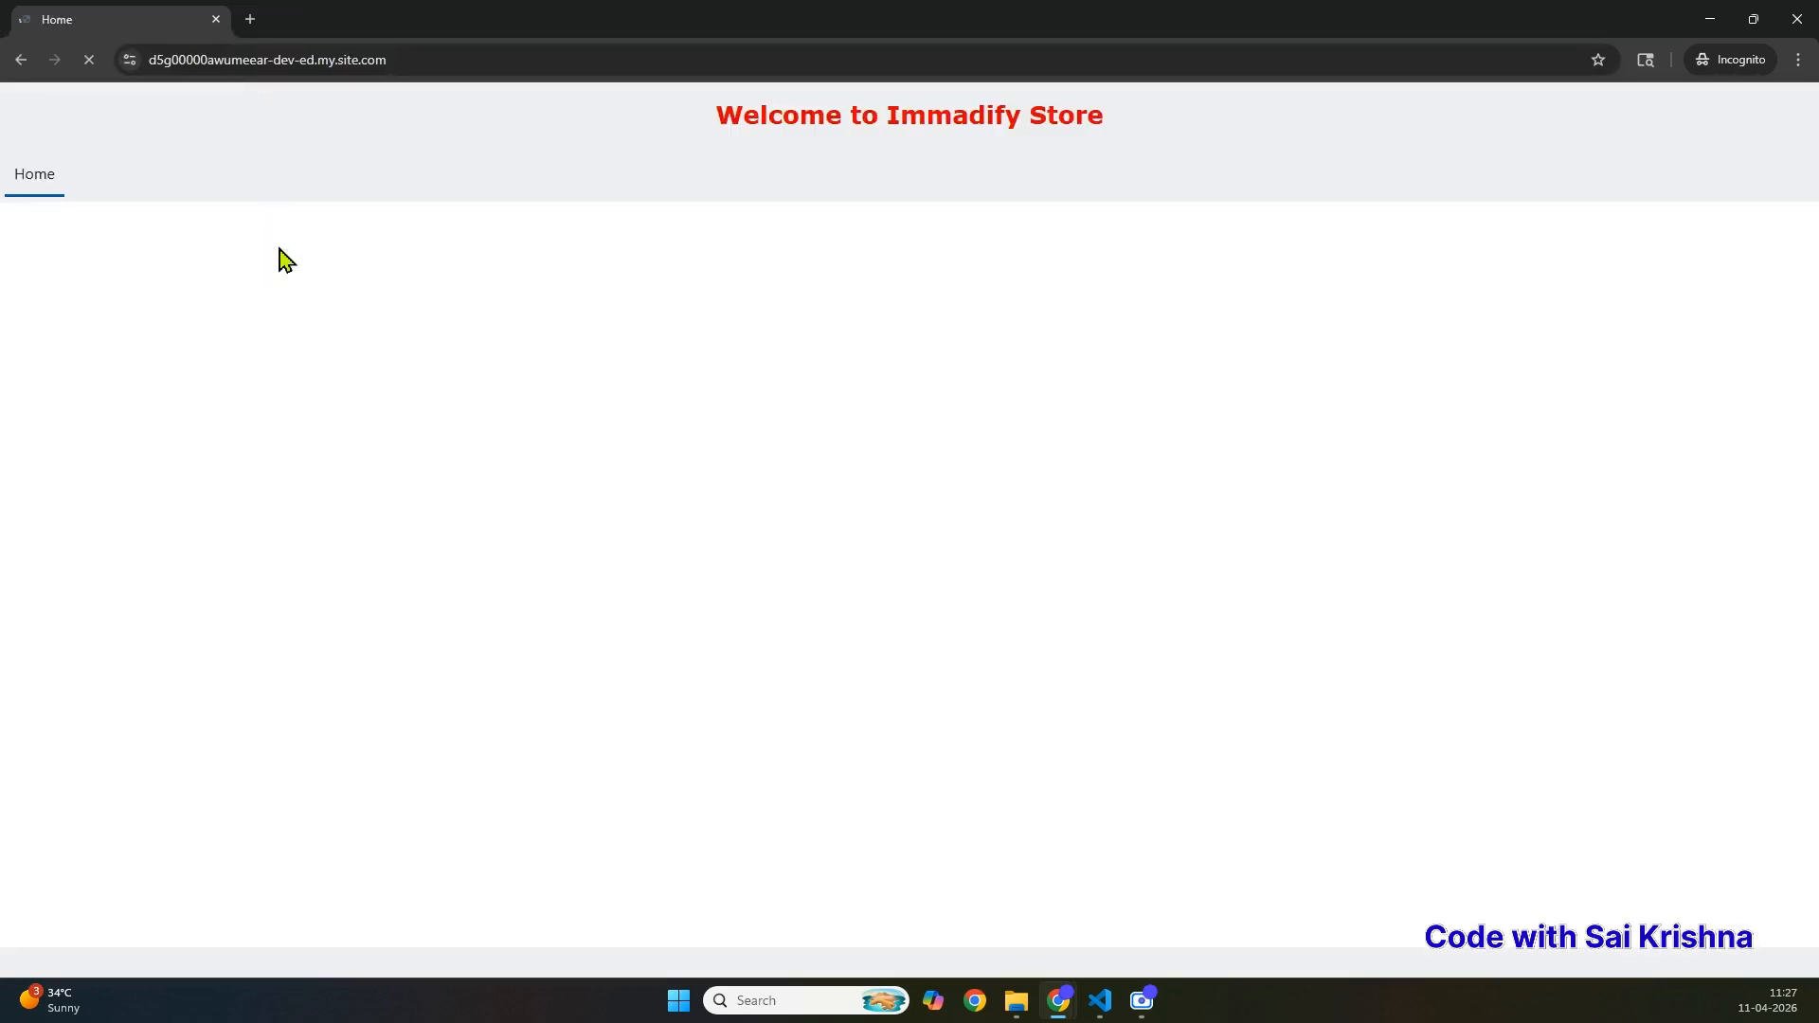